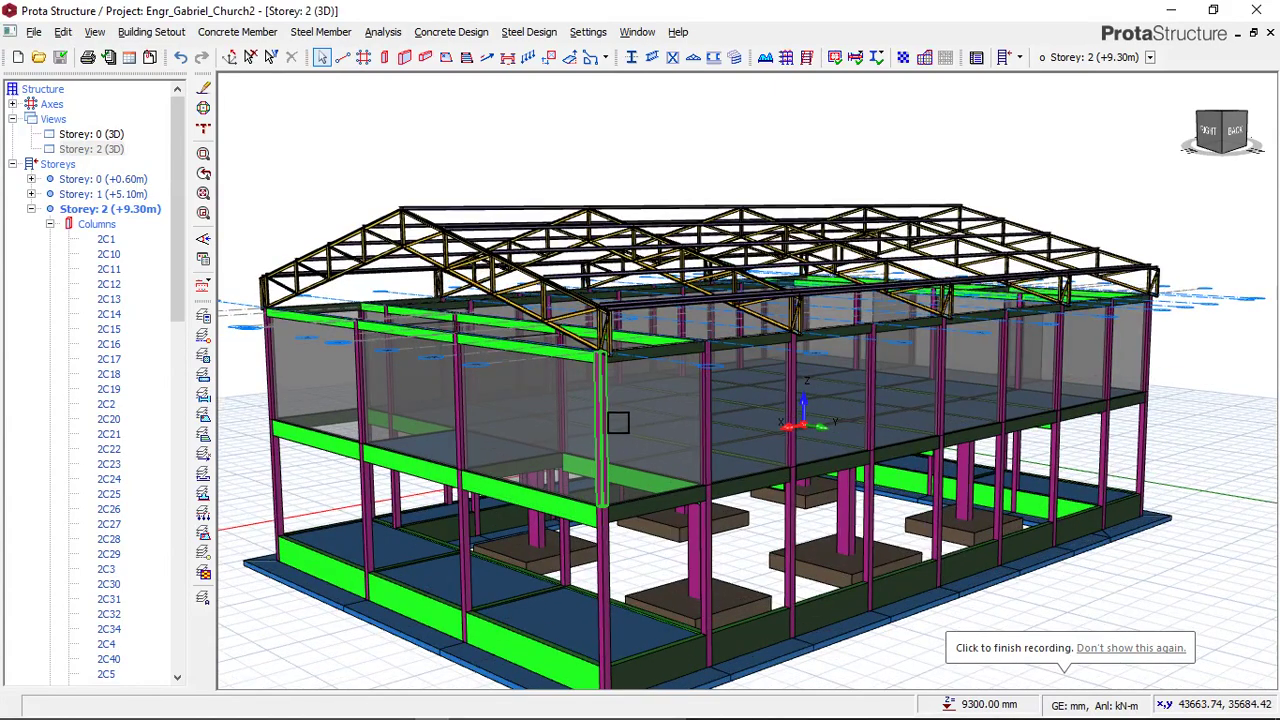
# Examine the church model in 3D from several sides, covering the roof trusses, columns, beams, slabs and footings.
pyautogui.scroll(1, 559, 284)
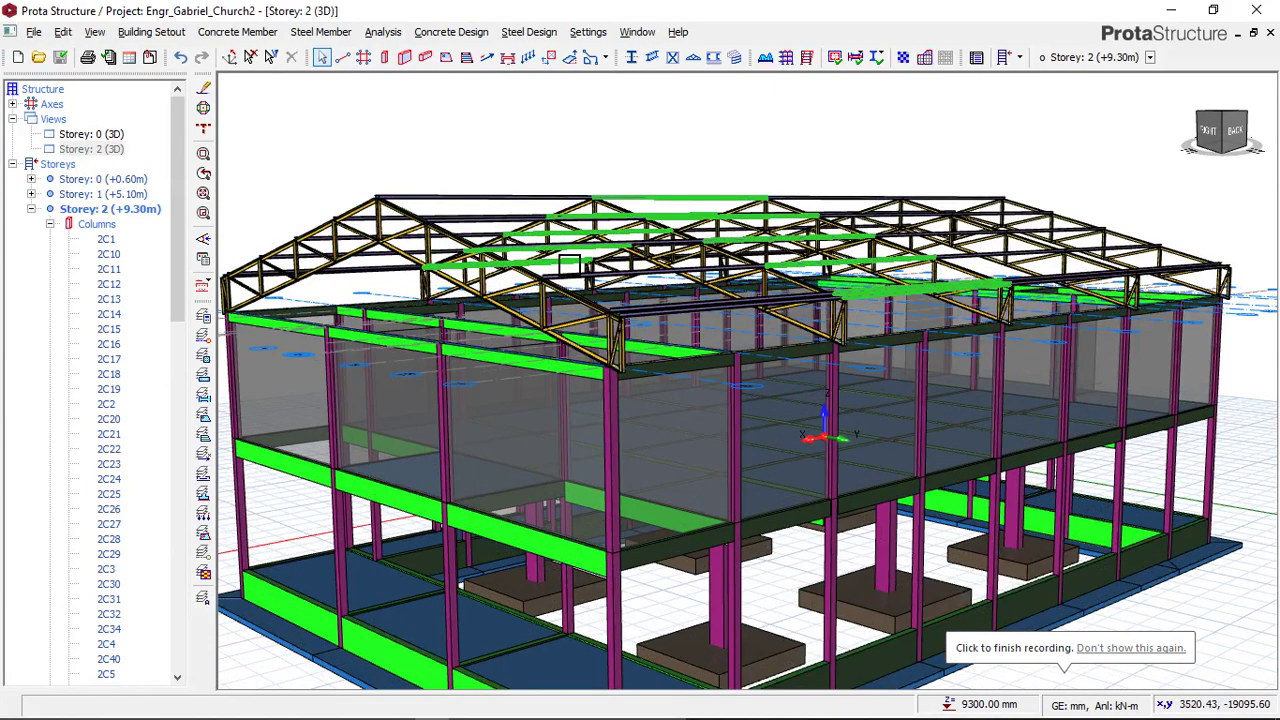
pyautogui.moveTo(563, 247); pyautogui.dragTo(738, 345, button='middle')
pyautogui.scroll(5, 640, 443)
pyautogui.moveTo(632, 446); pyautogui.dragTo(689, 394, button='middle')
pyautogui.moveTo(785, 352); pyautogui.dragTo(709, 357, button='middle')
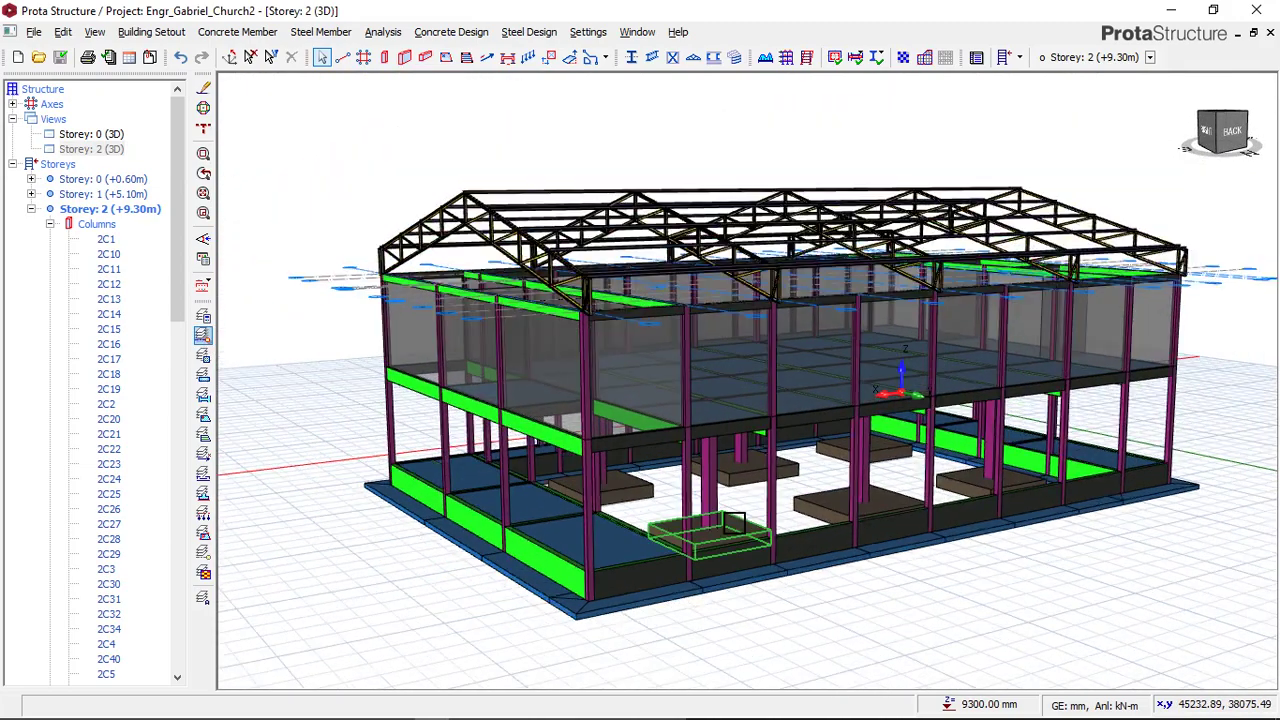
pyautogui.scroll(3, 740, 515)
pyautogui.moveTo(727, 519); pyautogui.dragTo(594, 439, button='middle')
pyautogui.scroll(-1, 698, 497)
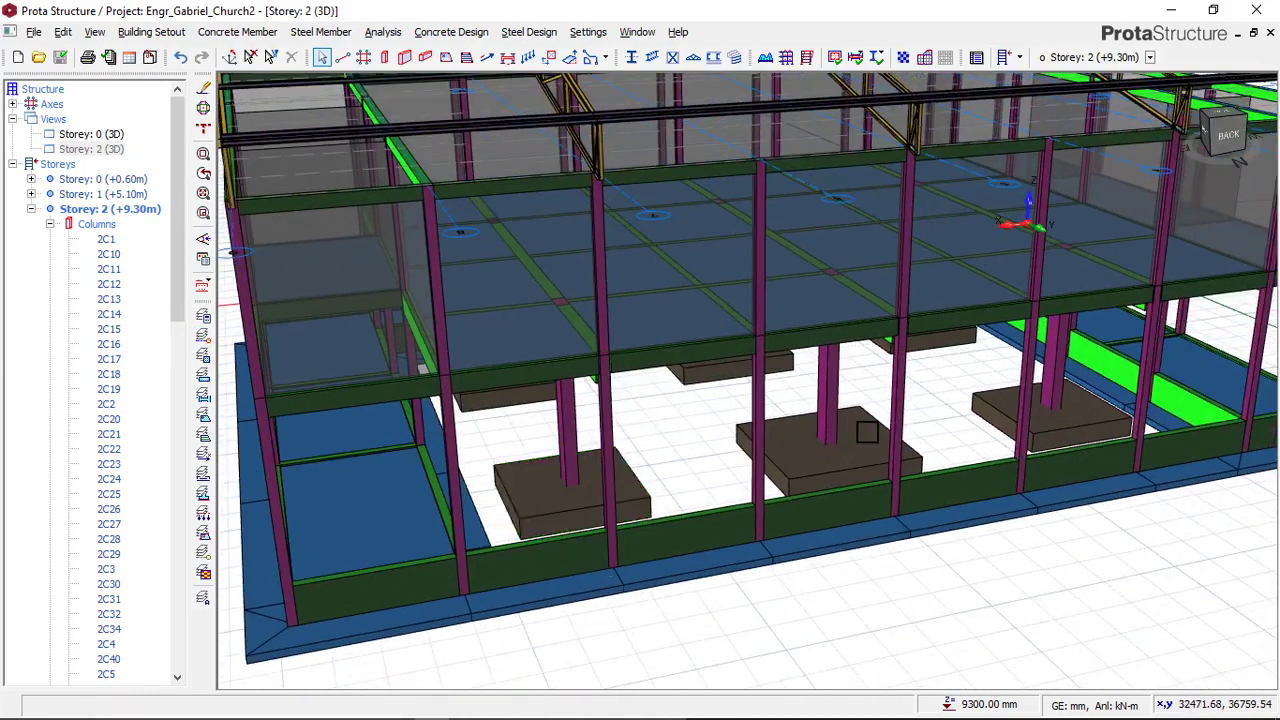
pyautogui.moveTo(804, 432); pyautogui.dragTo(810, 400, button='middle')
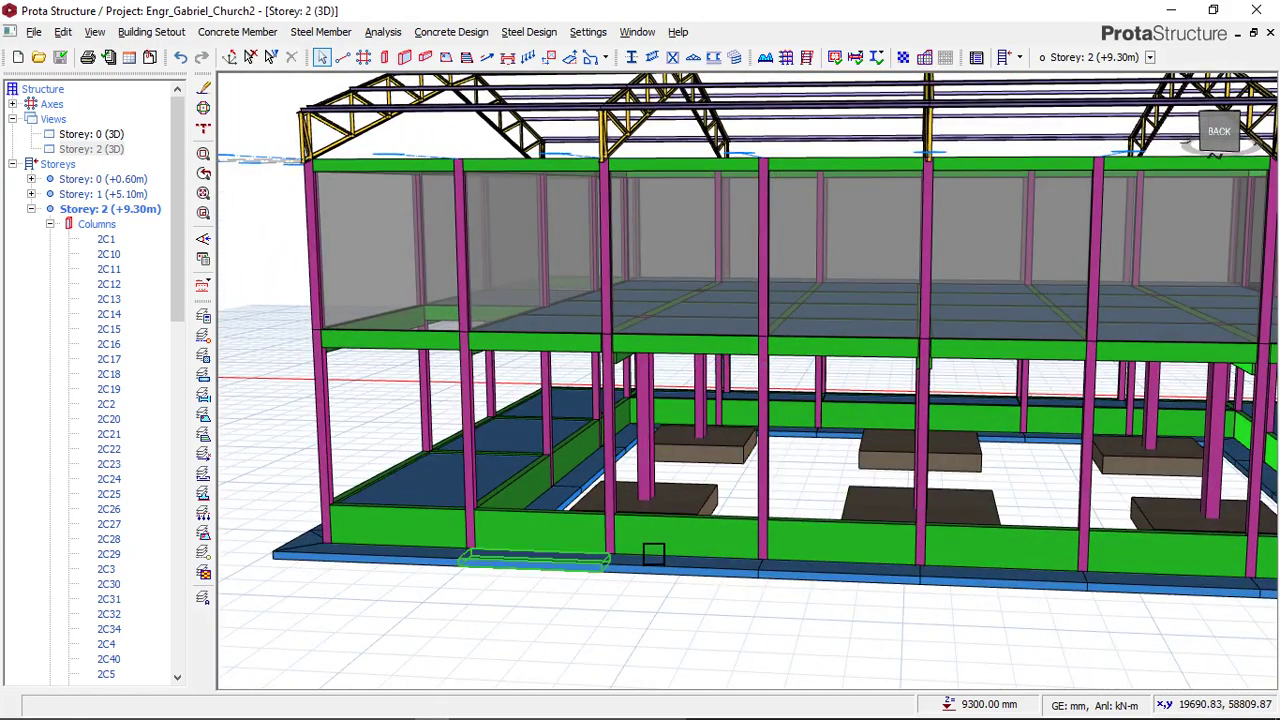
pyautogui.scroll(2, 915, 469)
pyautogui.moveTo(866, 470); pyautogui.dragTo(745, 460, button='middle')
pyautogui.scroll(-2, 839, 471)
pyautogui.scroll(-1, 839, 471)
pyautogui.moveTo(1054, 431); pyautogui.dragTo(750, 364, button='middle')
pyautogui.keyDown('shift'); pyautogui.moveTo(933, 481); pyautogui.dragTo(730, 402, button='middle'); pyautogui.keyUp('shift')
pyautogui.scroll(-3, 952, 460)
pyautogui.scroll(-2, 730, 402)
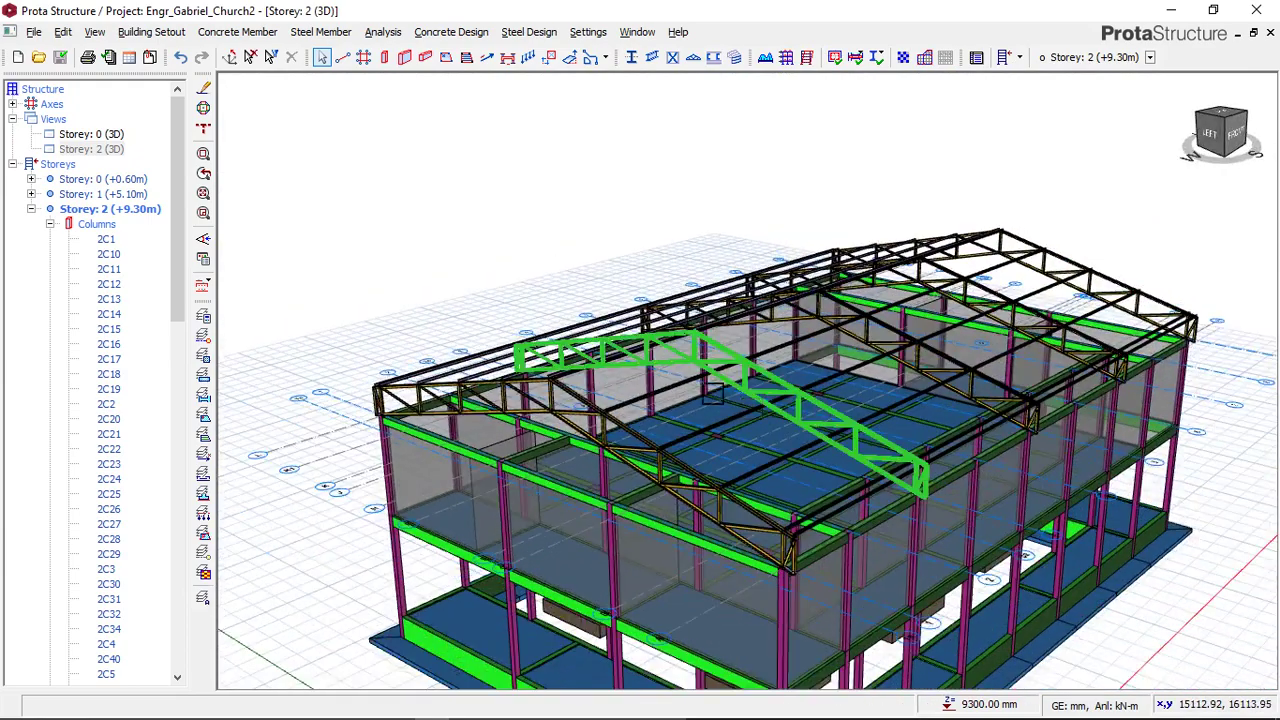
# Switch the Storey 2 view to plan and examine the layout of the roof trusses and purlins.
pyautogui.click(110, 148)
pyautogui.rightClick(110, 149)
pyautogui.click(150, 157)
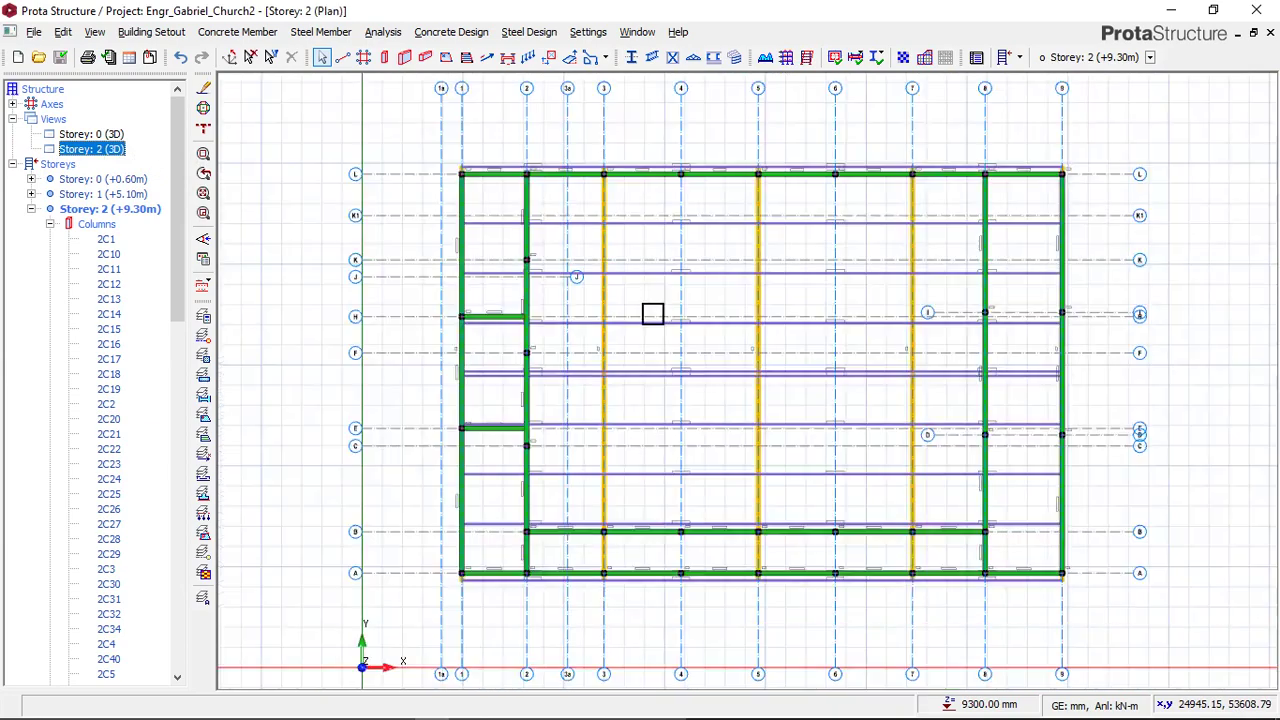
pyautogui.scroll(2, 467, 187)
pyautogui.moveTo(793, 241); pyautogui.dragTo(576, 161, button='middle')
pyautogui.scroll(-1, 650, 219)
pyautogui.scroll(-2, 571, 189)
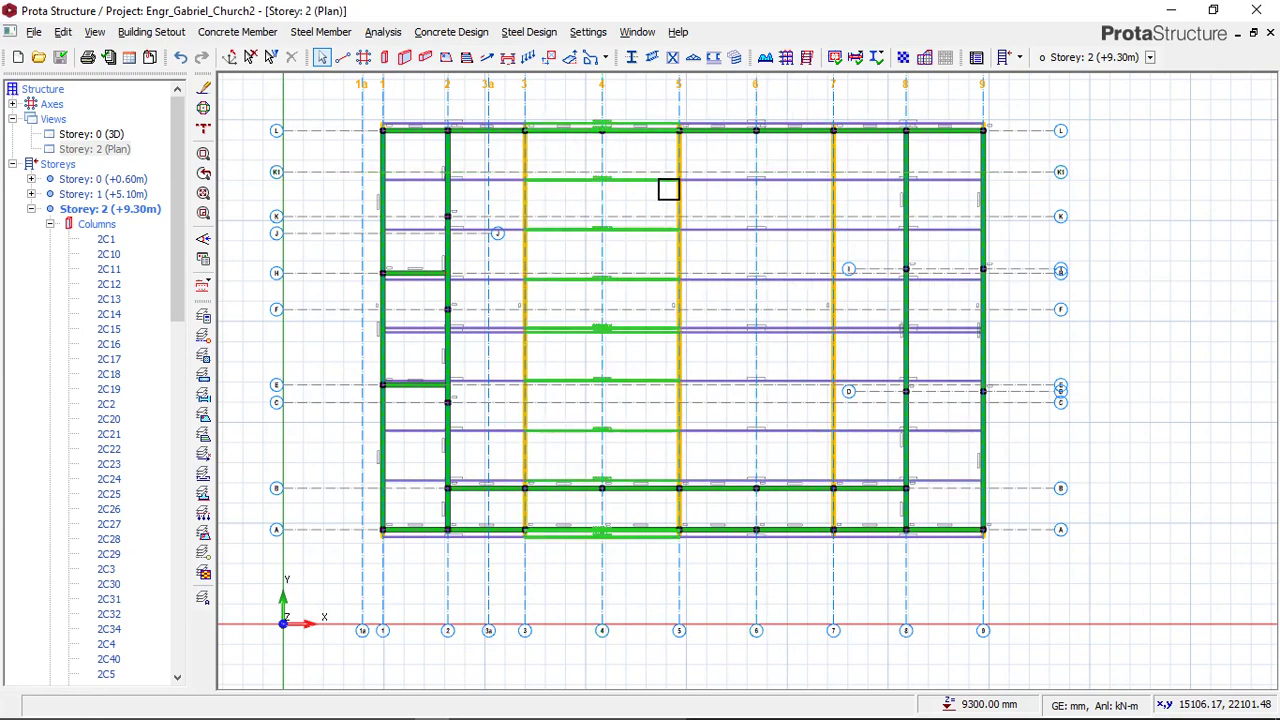
pyautogui.scroll(1, 668, 190)
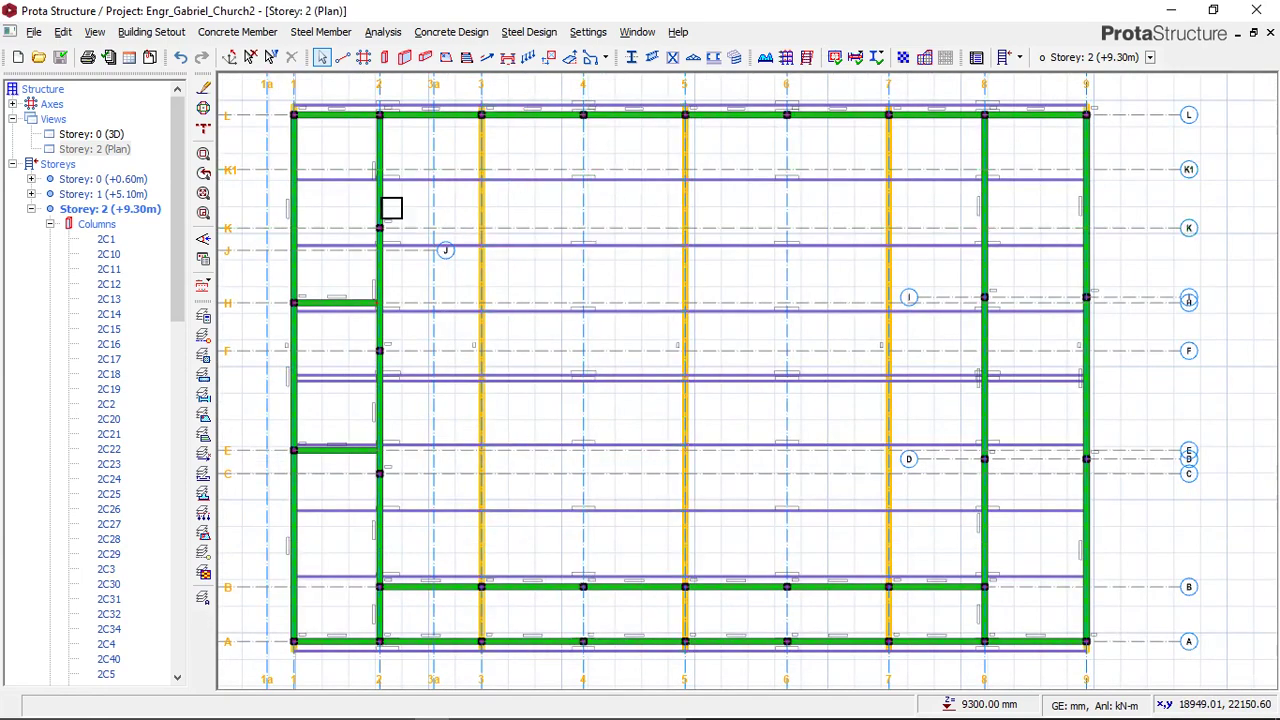
# Return the Storey 2 view to 3D and inspect the roof trusses and purlins from the front and end elevations.
pyautogui.click(95, 149)
pyautogui.rightClick(101, 148)
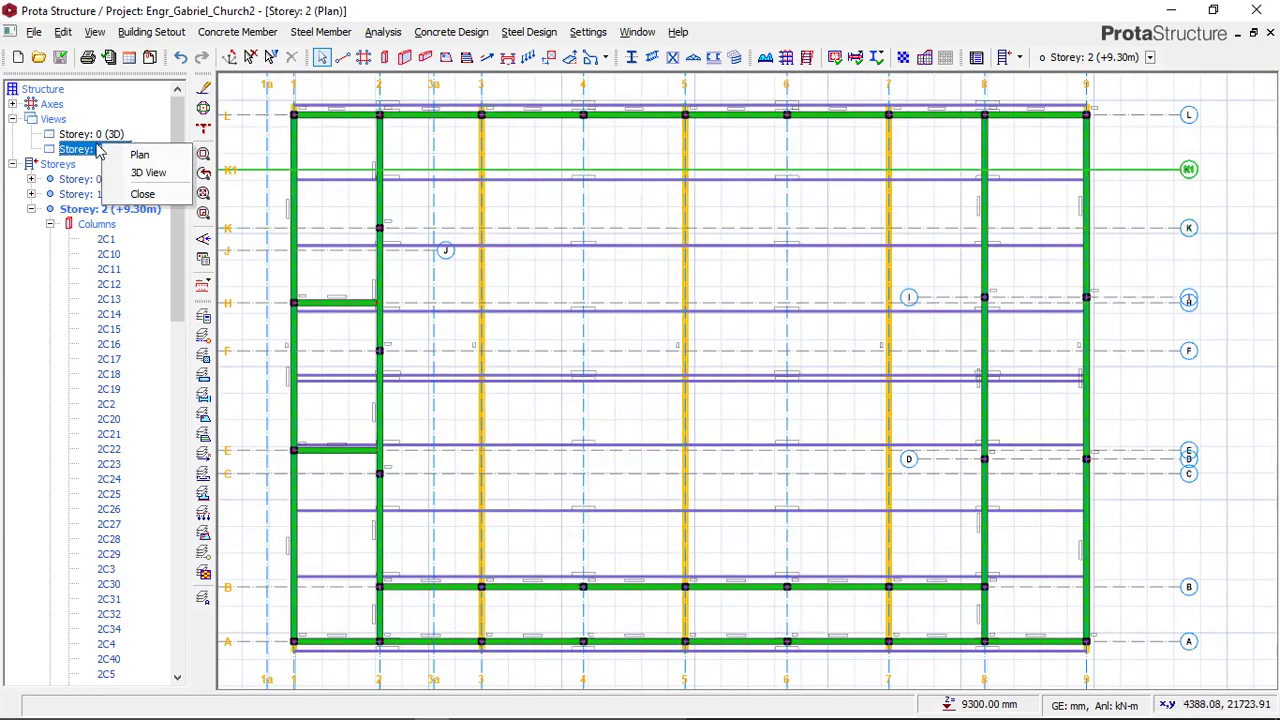
pyautogui.click(147, 173)
pyautogui.moveTo(668, 225); pyautogui.dragTo(590, 233, button='middle')
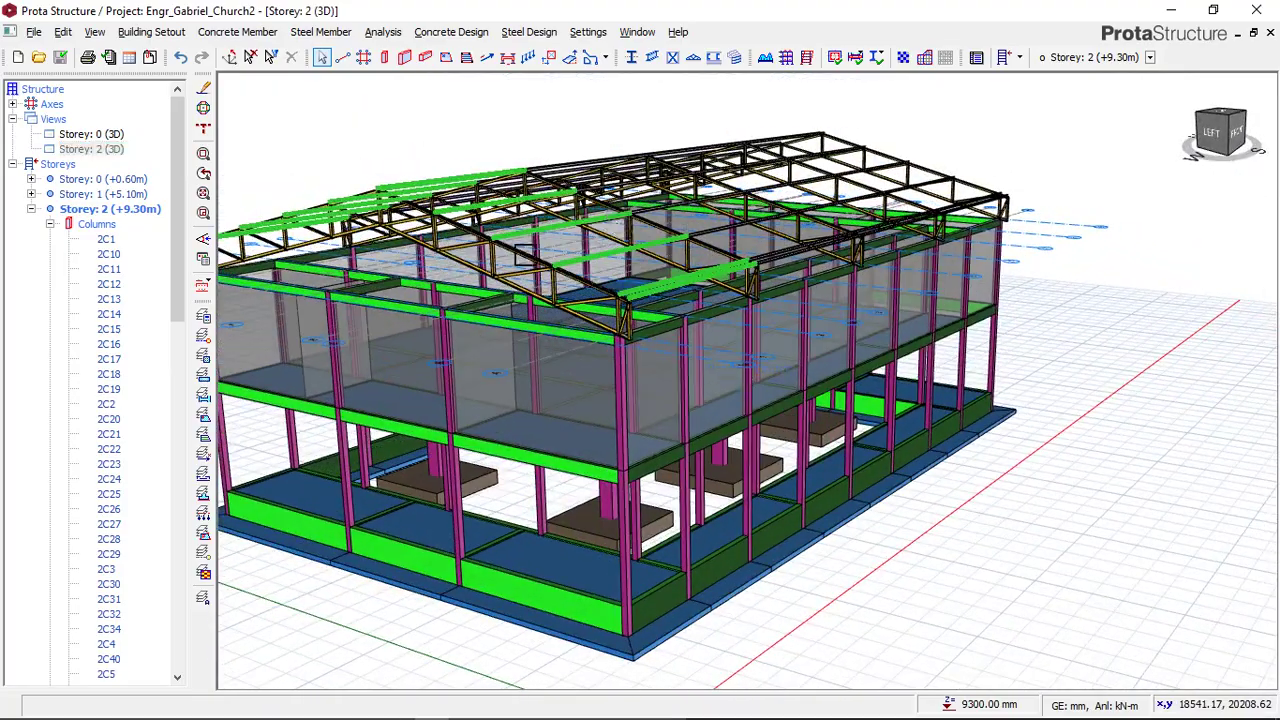
pyautogui.scroll(4, 600, 234)
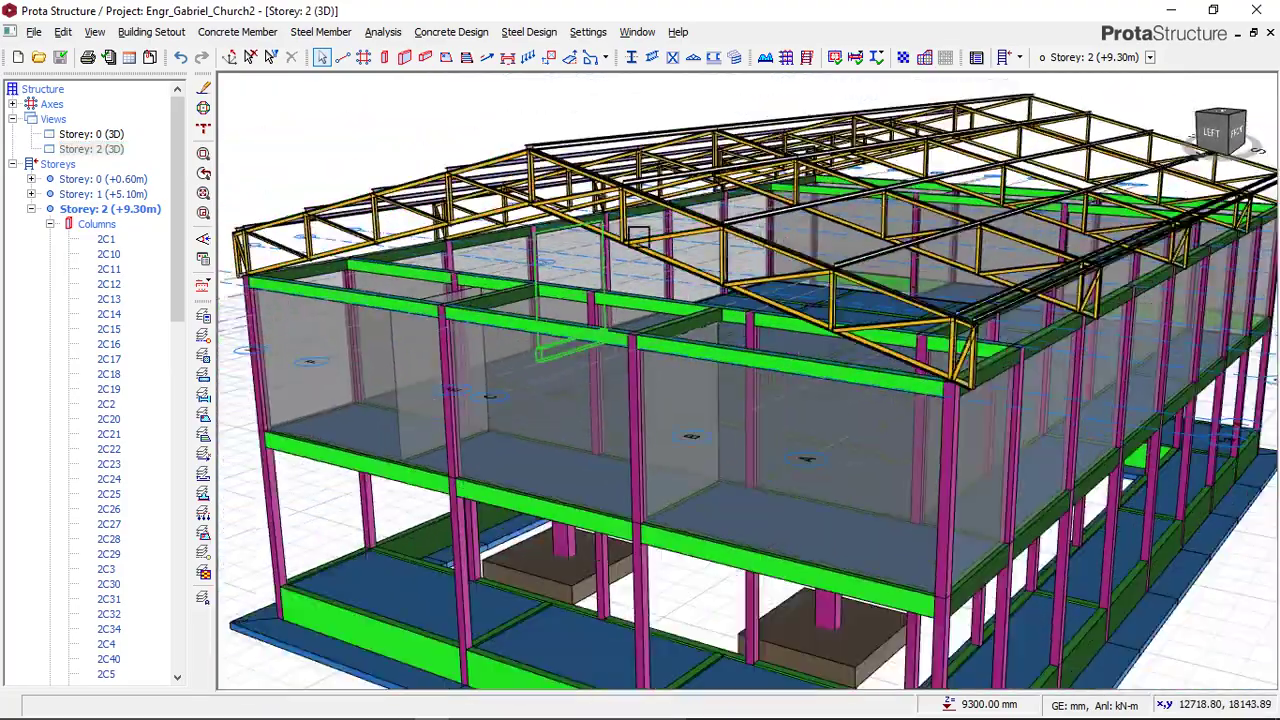
pyautogui.moveTo(769, 263); pyautogui.dragTo(703, 247, button='middle')
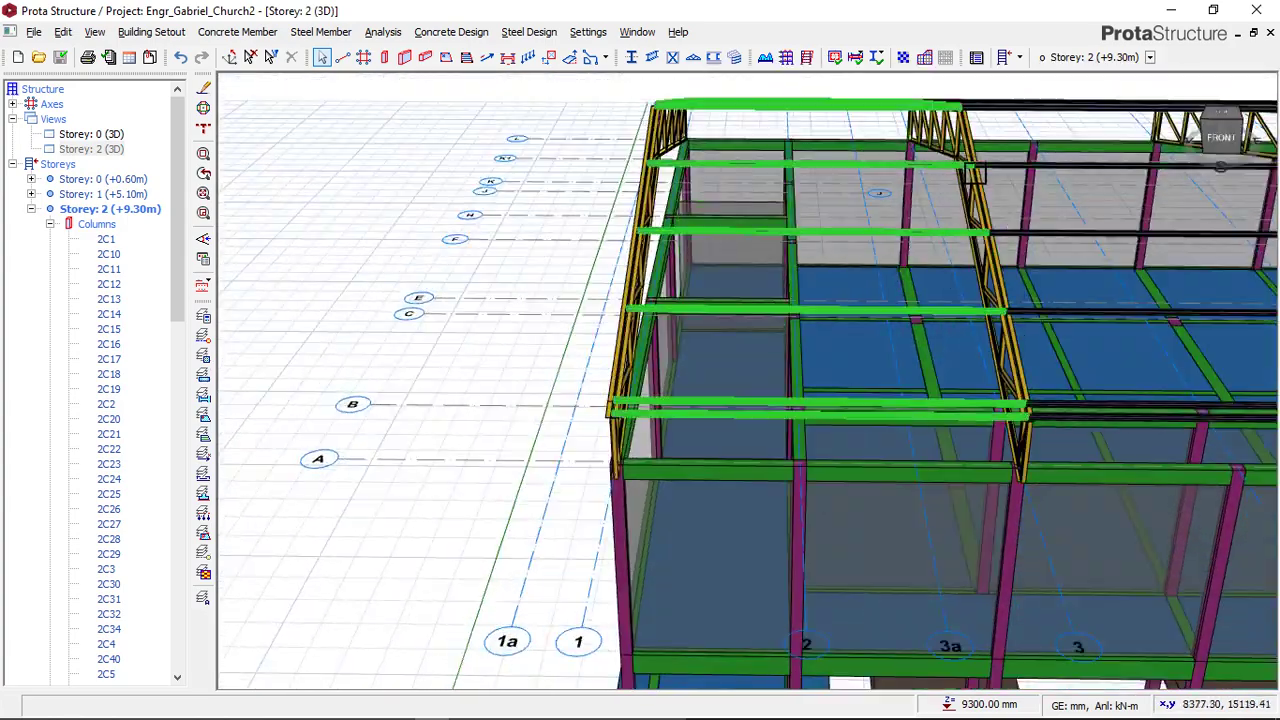
pyautogui.scroll(-1, 766, 192)
pyautogui.moveTo(1003, 223); pyautogui.dragTo(654, 206, button='middle')
pyautogui.scroll(-1, 654, 206)
pyautogui.moveTo(856, 205); pyautogui.dragTo(592, 230, button='middle')
pyautogui.scroll(-2, 660, 222)
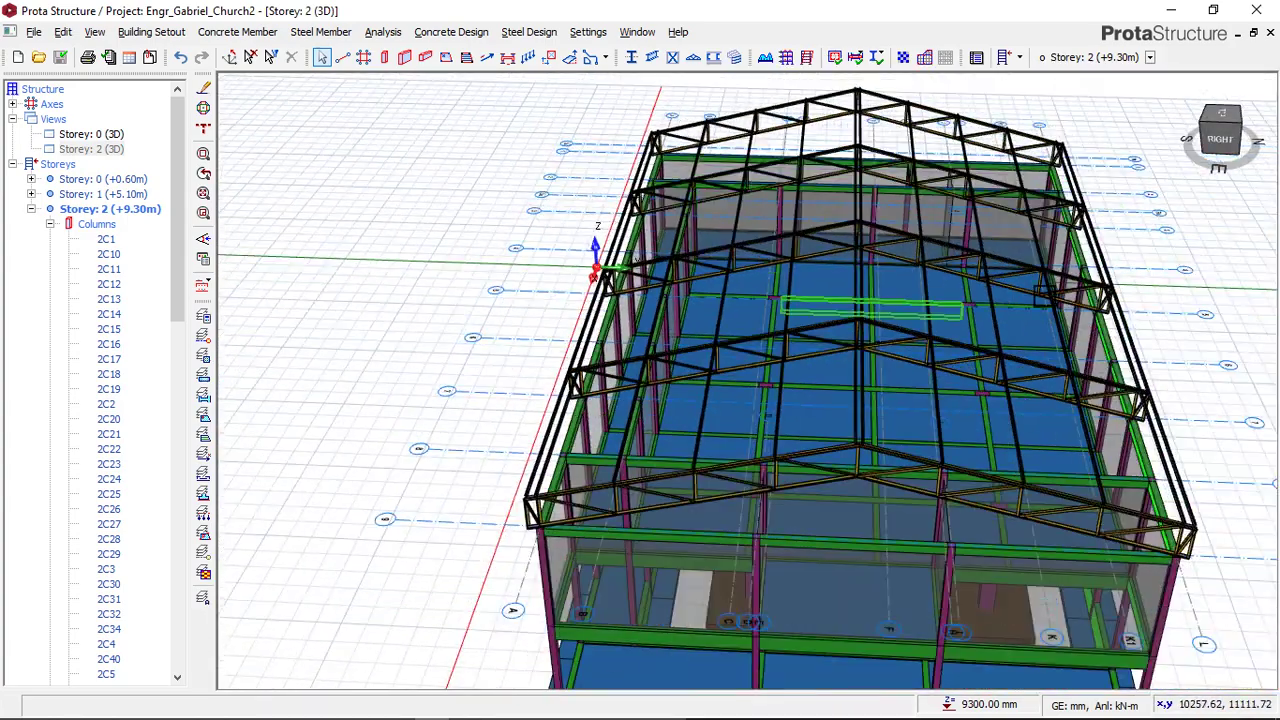
pyautogui.moveTo(922, 301); pyautogui.dragTo(935, 325, button='middle')
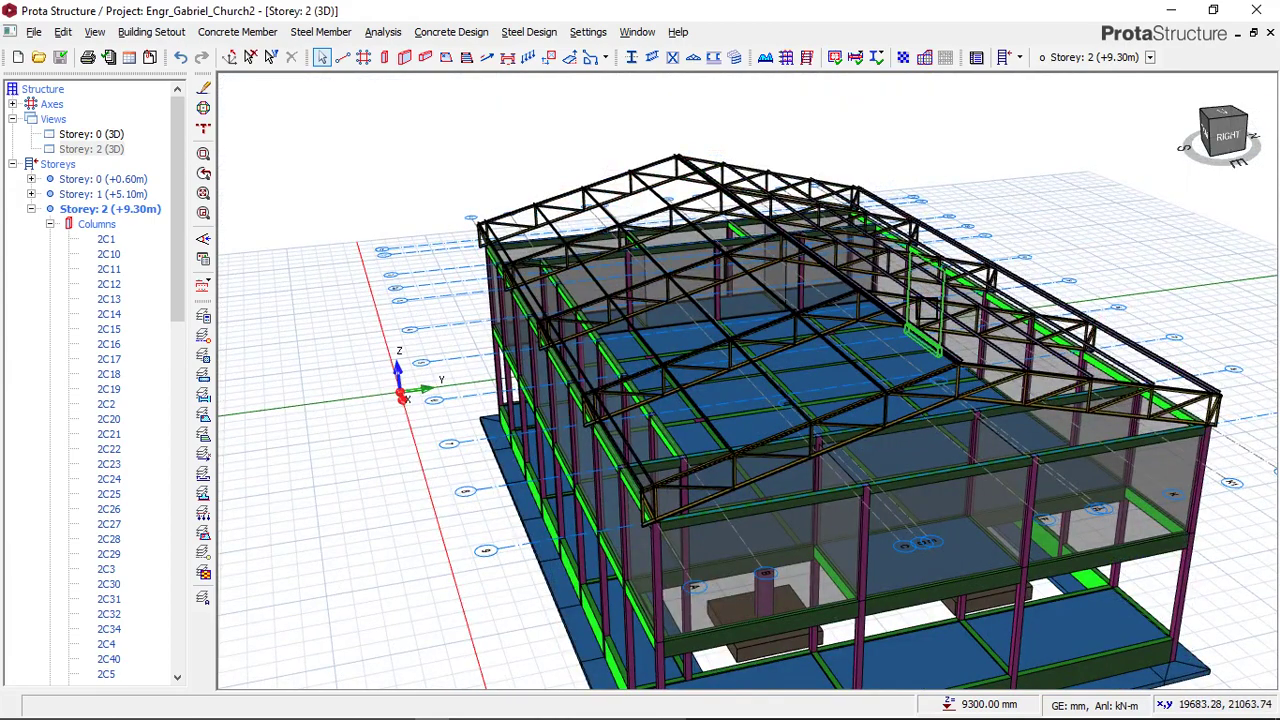
pyautogui.scroll(-1, 826, 316)
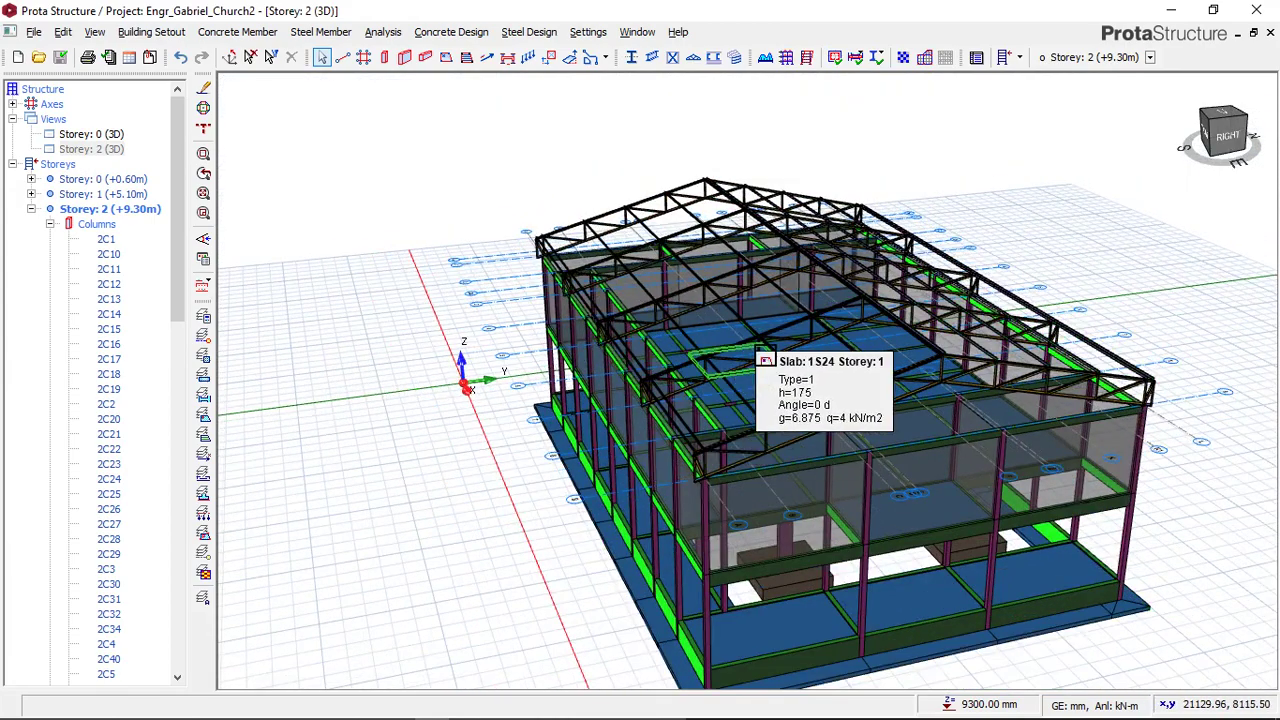
# Examine the end truss and its supports on the Storey 2 beams up close in 3D.
pyautogui.scroll(5, 762, 358)
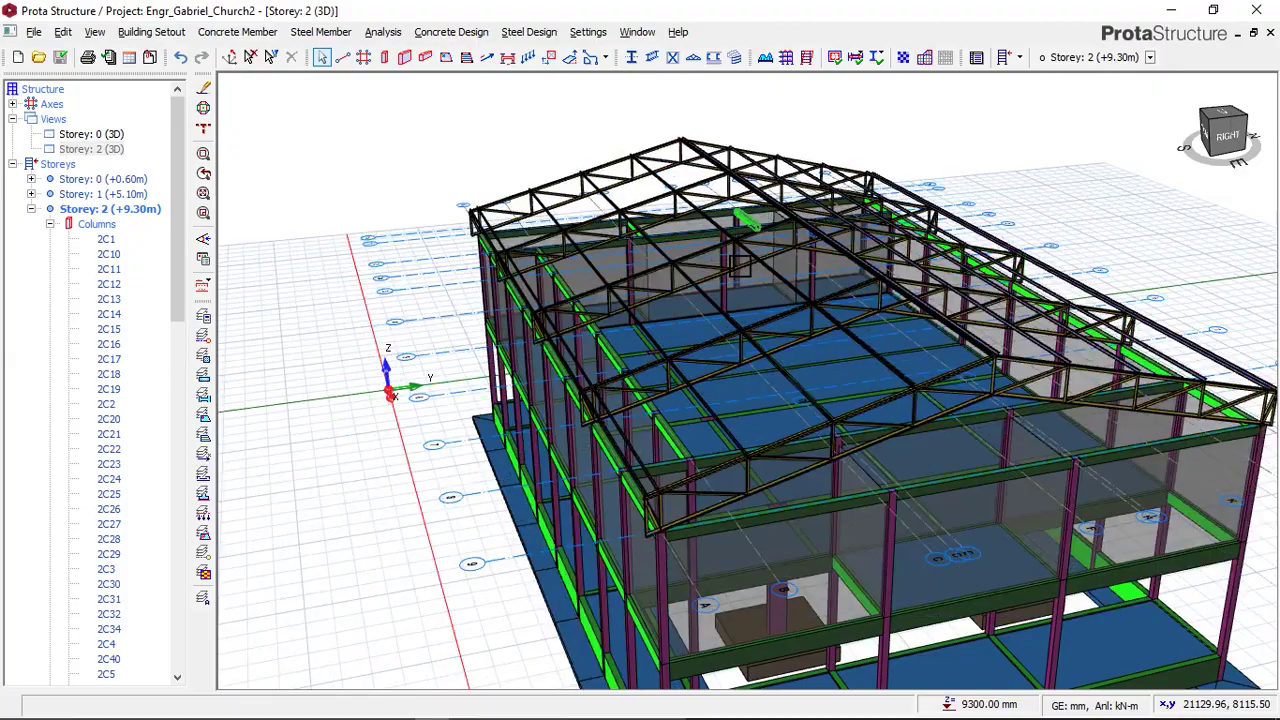
pyautogui.moveTo(738, 262); pyautogui.dragTo(790, 303, button='middle')
pyautogui.scroll(-2, 512, 307)
pyautogui.scroll(2, 643, 247)
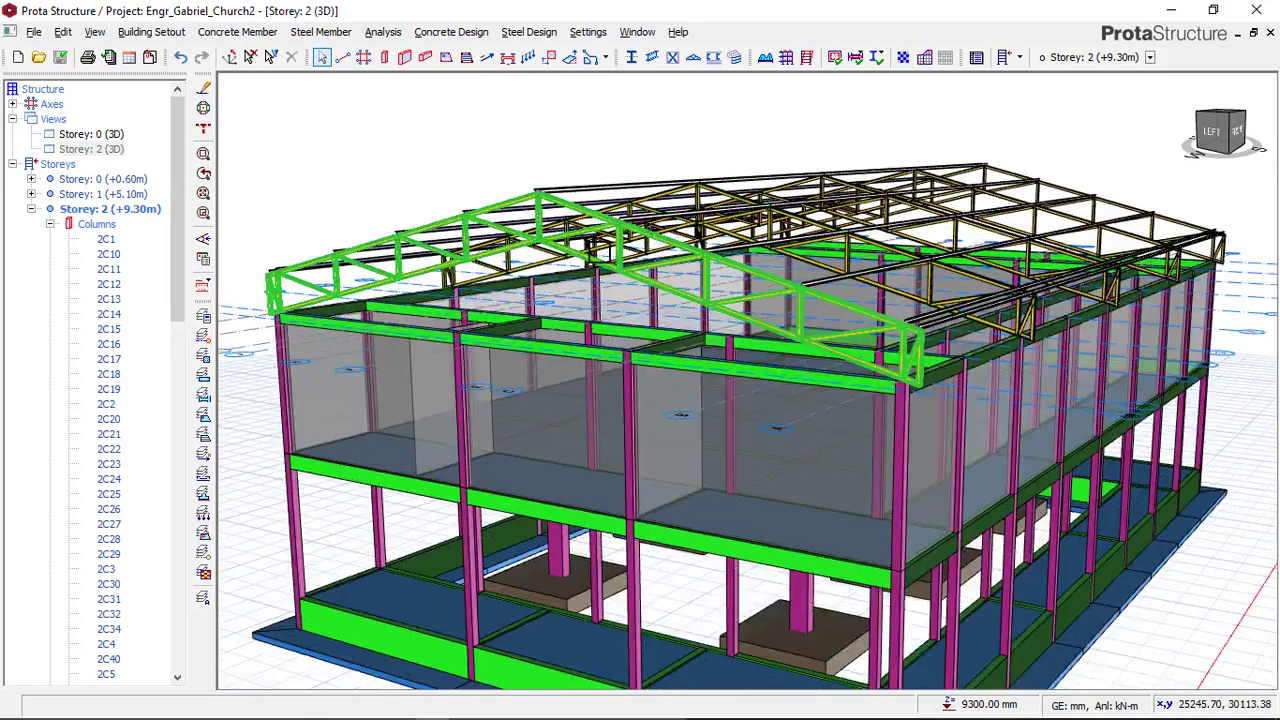
pyautogui.scroll(-1, 655, 230)
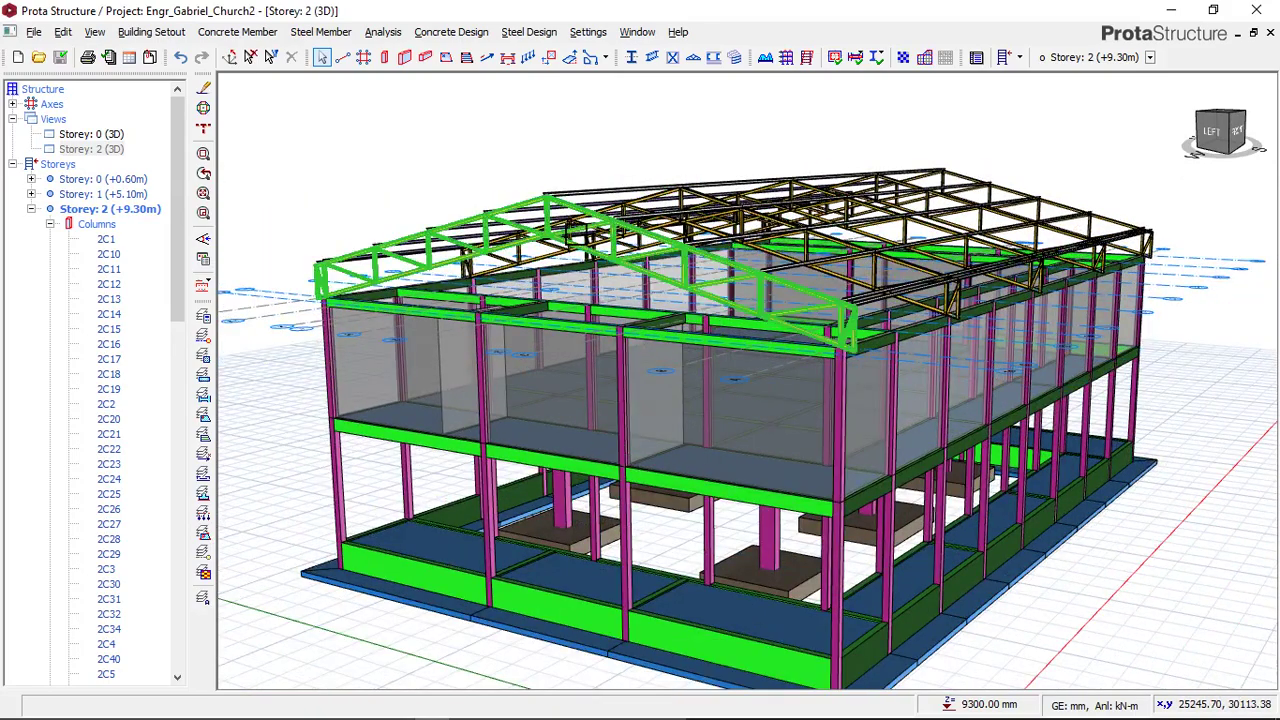
pyautogui.scroll(2, 551, 200)
pyautogui.keyDown('shift'); pyautogui.moveTo(575, 185); pyautogui.dragTo(800, 375, button='middle'); pyautogui.keyUp('shift')
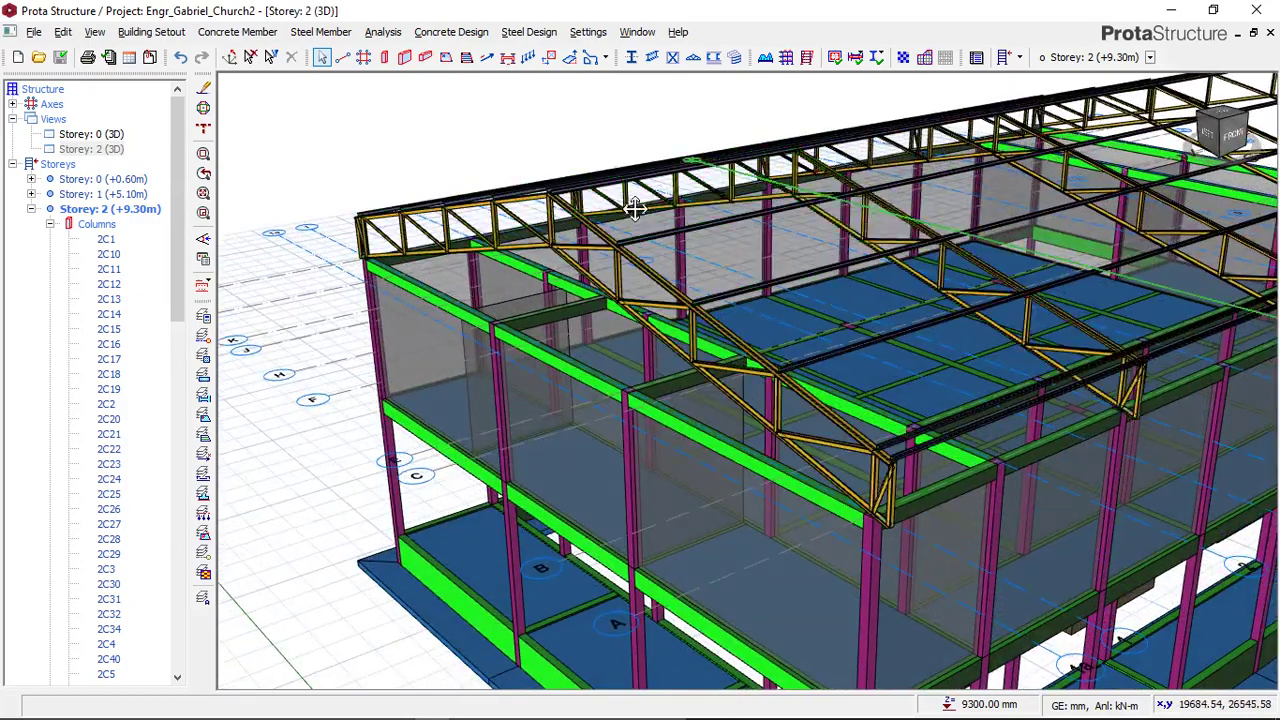
pyautogui.scroll(-4, 571, 180)
pyautogui.moveTo(773, 161)
pyautogui.mouseDown(button='middle')
pyautogui.moveTo(713, 208)
pyautogui.moveTo(640, 200)
pyautogui.moveTo(594, 214)
pyautogui.moveTo(572, 250)
pyautogui.mouseUp(button='middle')
pyautogui.scroll(2, 457, 240)
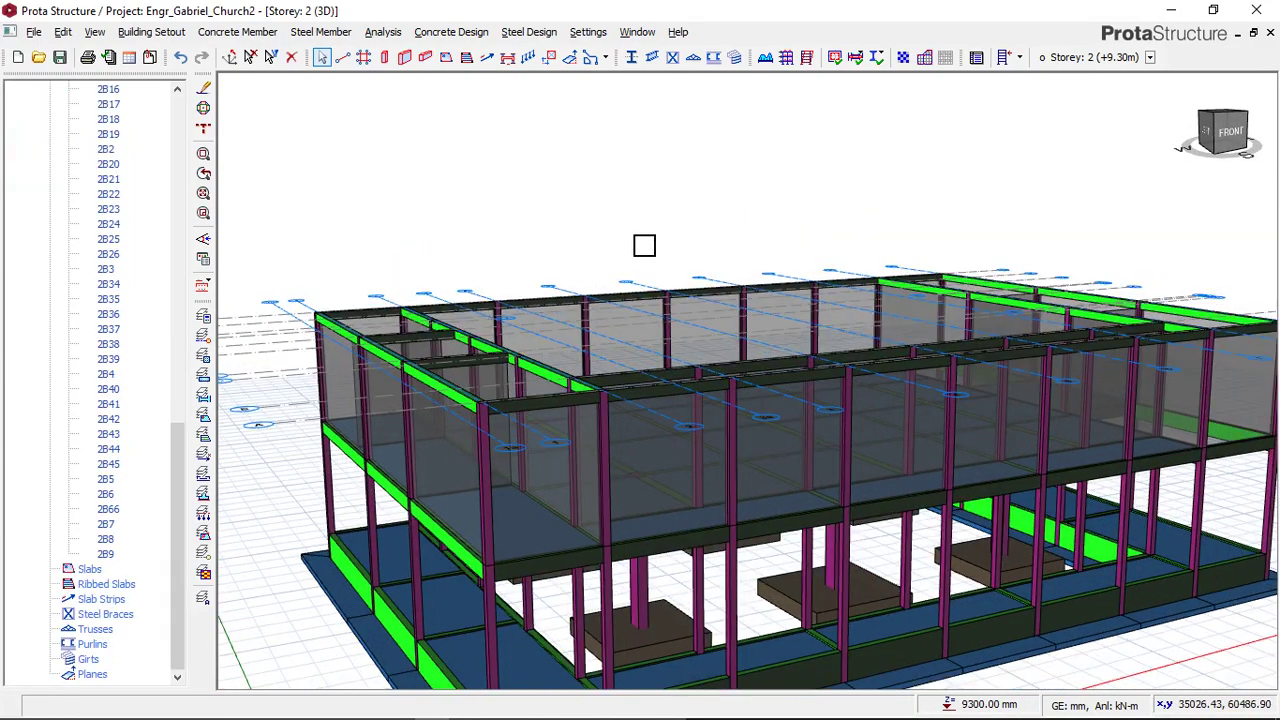
# Examine the Storey 2 structure in 3D without its roof and go back to the views list in the structure tree.
pyautogui.scroll(-3, 645, 245)
pyautogui.moveTo(646, 246); pyautogui.dragTo(634, 289, button='middle')
pyautogui.scroll(3, 636, 285)
pyautogui.moveTo(636, 285); pyautogui.dragTo(521, 278, button='right')
pyautogui.click(181, 454)
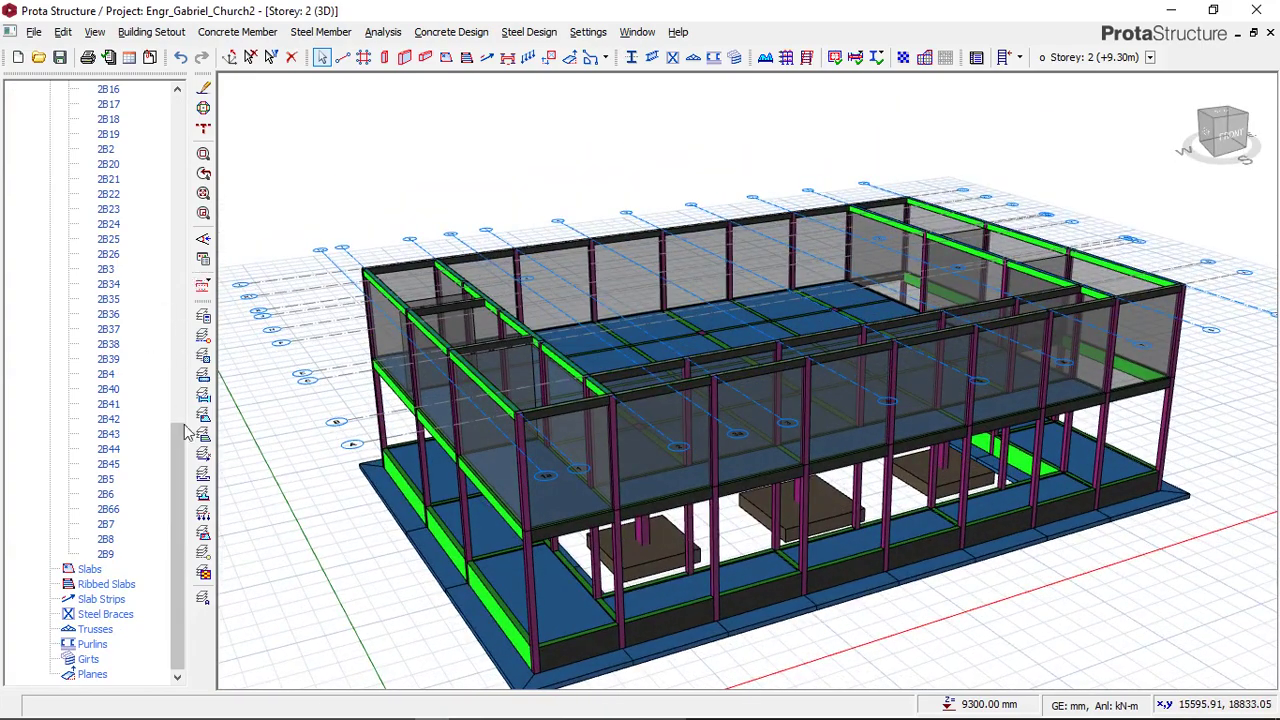
pyautogui.moveTo(178, 450); pyautogui.dragTo(149, 126)
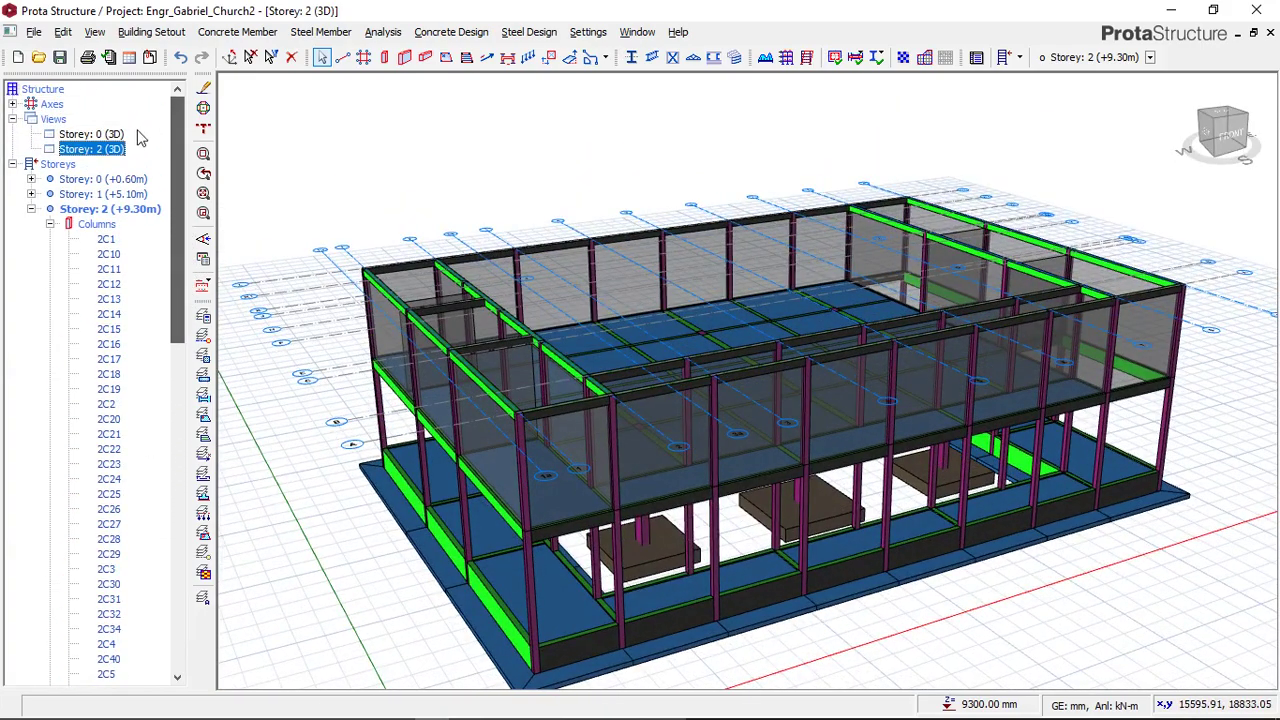
# Open the Storey 0 3D view and examine the roofless frame from the front.
pyautogui.doubleClick(100, 134)
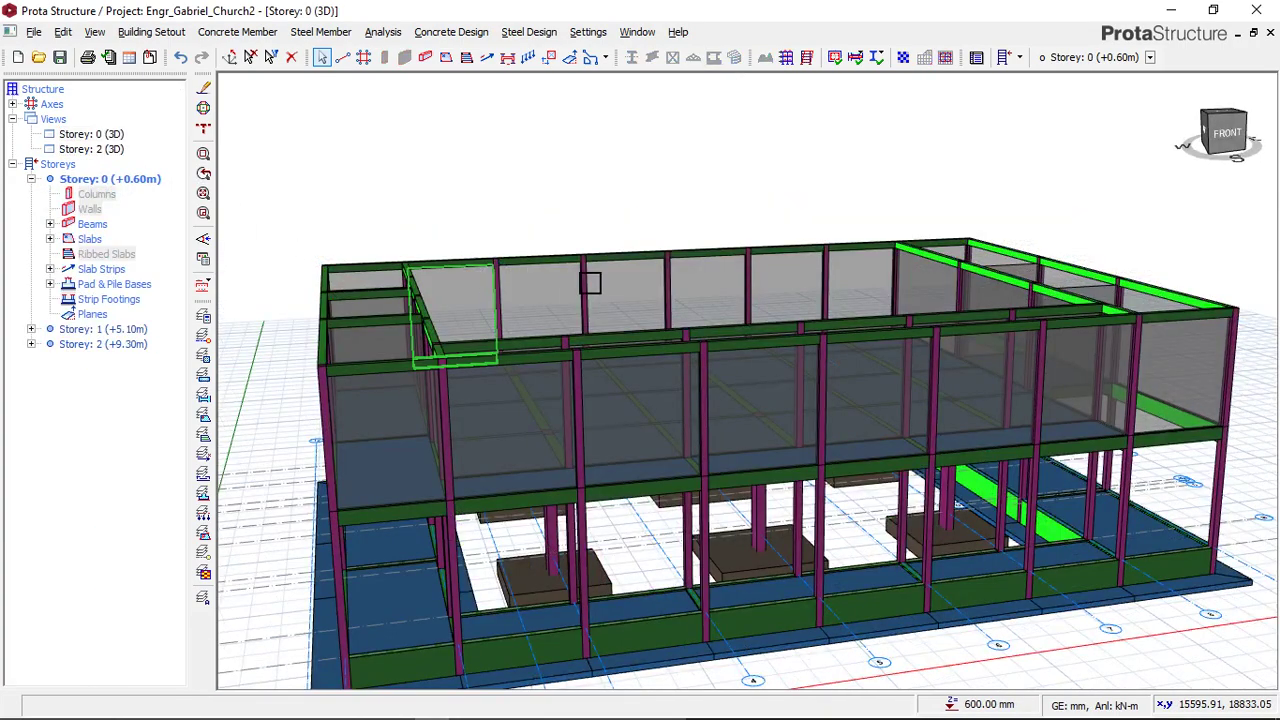
pyautogui.scroll(-2, 566, 360)
pyautogui.moveTo(566, 360)
pyautogui.mouseDown(button='middle')
pyautogui.moveTo(623, 341)
pyautogui.moveTo(757, 335)
pyautogui.moveTo(551, 349)
pyautogui.mouseUp(button='middle')
pyautogui.scroll(-1, 523, 271)
pyautogui.scroll(2, 511, 284)
pyautogui.moveTo(505, 302); pyautogui.dragTo(540, 287, button='middle')
pyautogui.scroll(-1, 612, 290)
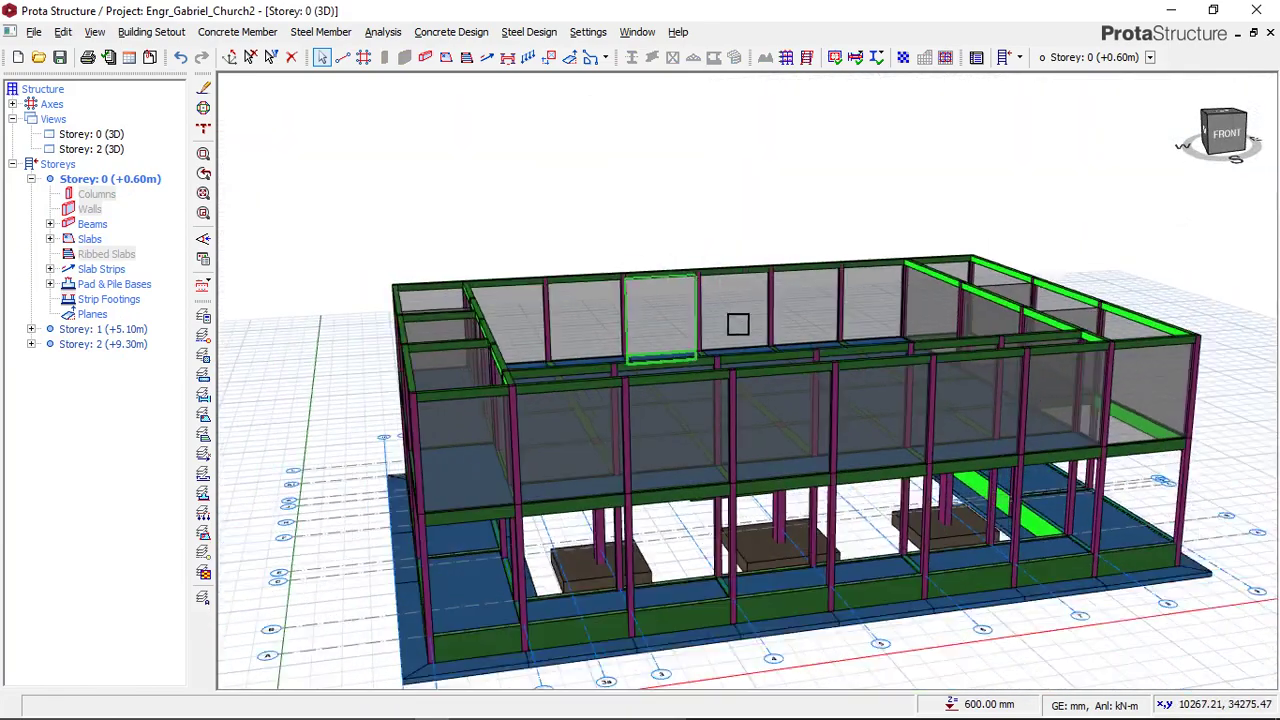
pyautogui.moveTo(606, 340)
pyautogui.mouseDown(button='middle')
pyautogui.moveTo(631, 320)
pyautogui.moveTo(529, 317)
pyautogui.moveTo(560, 349)
pyautogui.moveTo(620, 335)
pyautogui.mouseUp(button='middle')
pyautogui.scroll(-1, 467, 318)
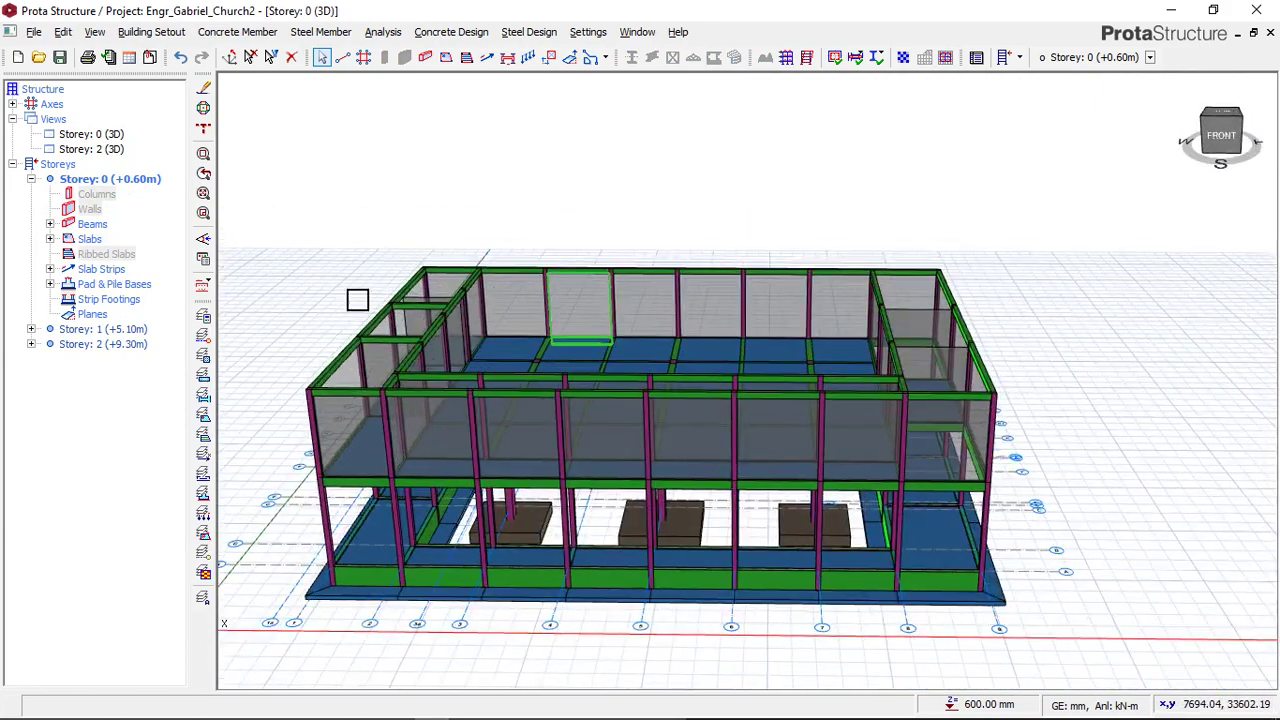
# Make the Storey 2 view active again and display it as a plan.
pyautogui.doubleClick(113, 150)
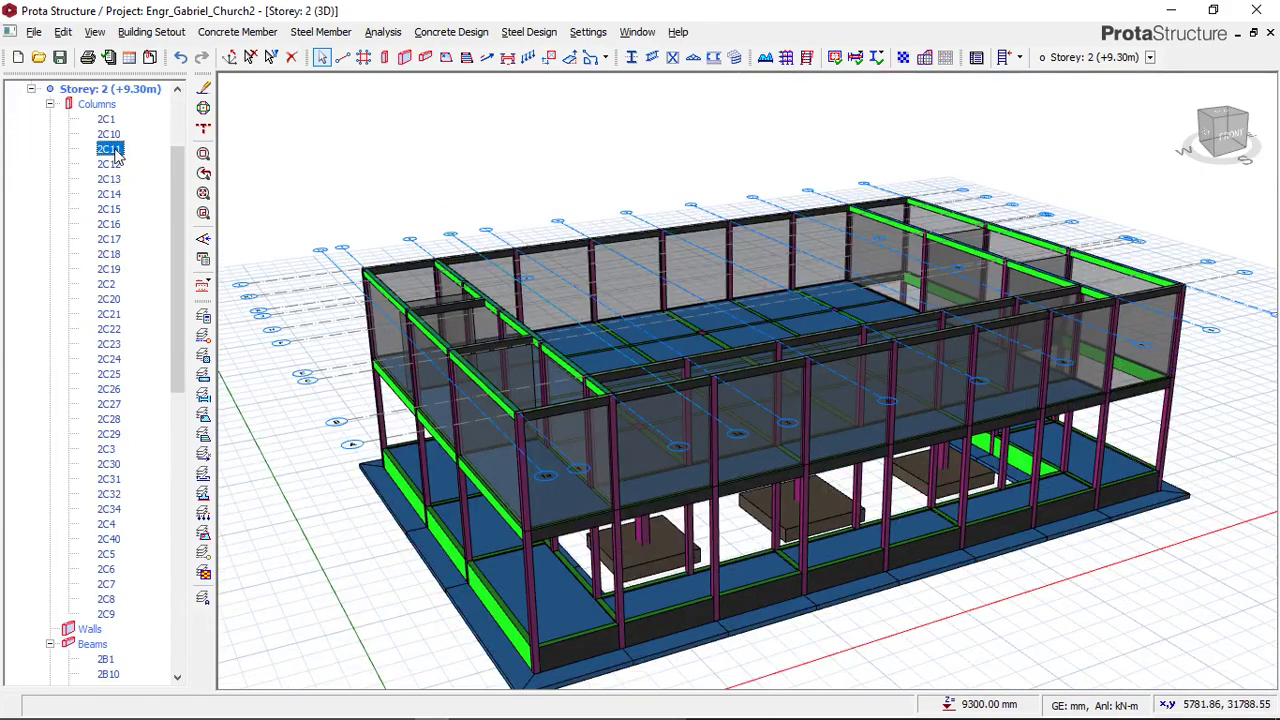
pyautogui.scroll(3, 118, 180)
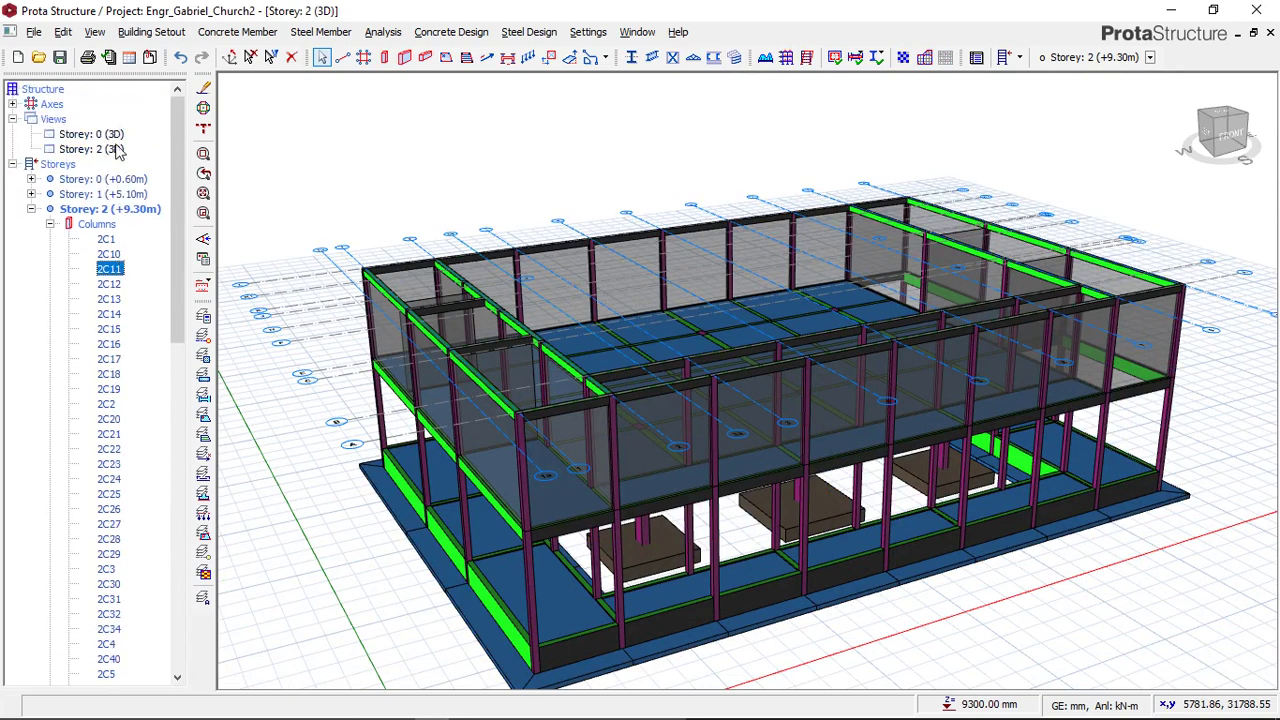
pyautogui.rightClick(113, 150)
pyautogui.click(113, 150)
pyautogui.rightClick(112, 149)
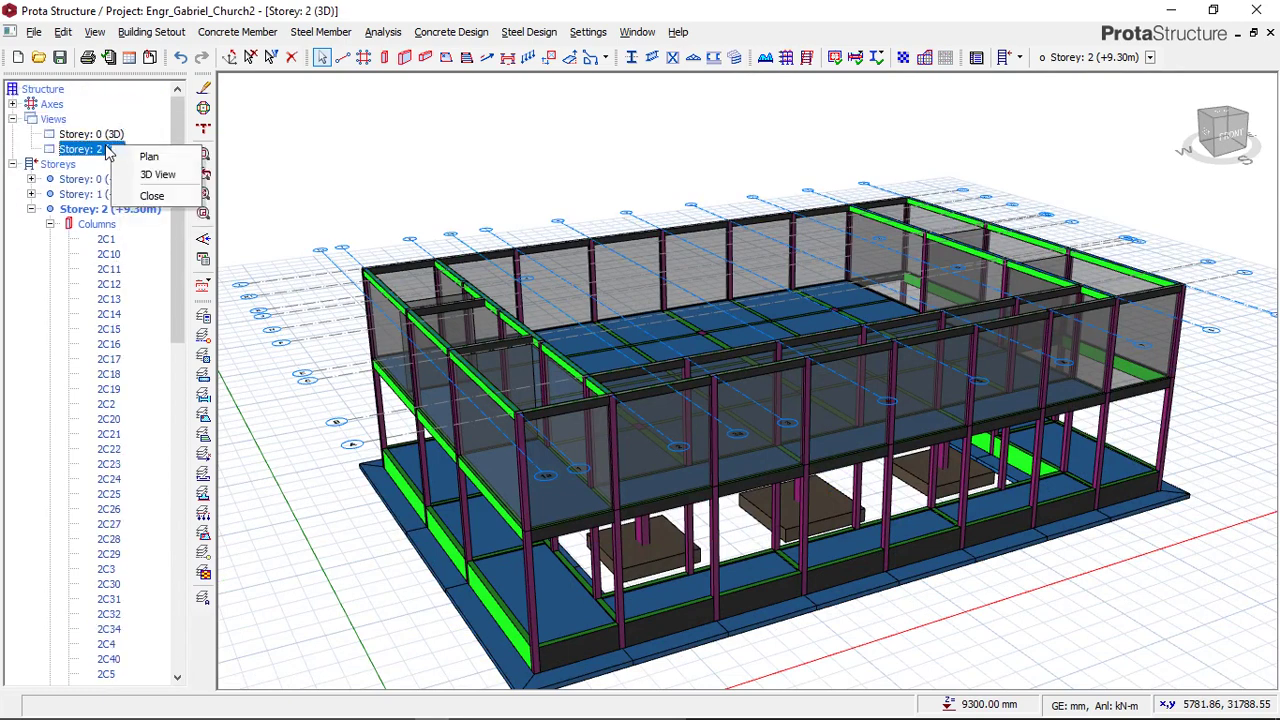
pyautogui.click(158, 157)
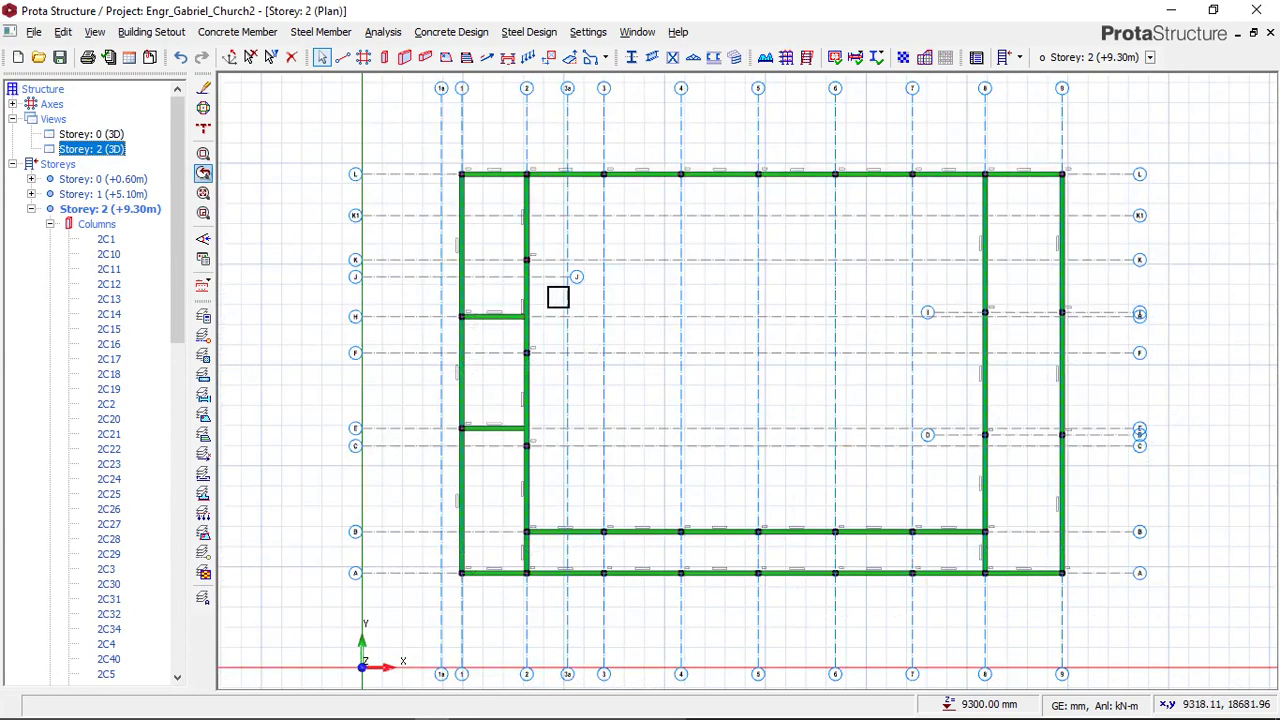
pyautogui.scroll(1, 763, 233)
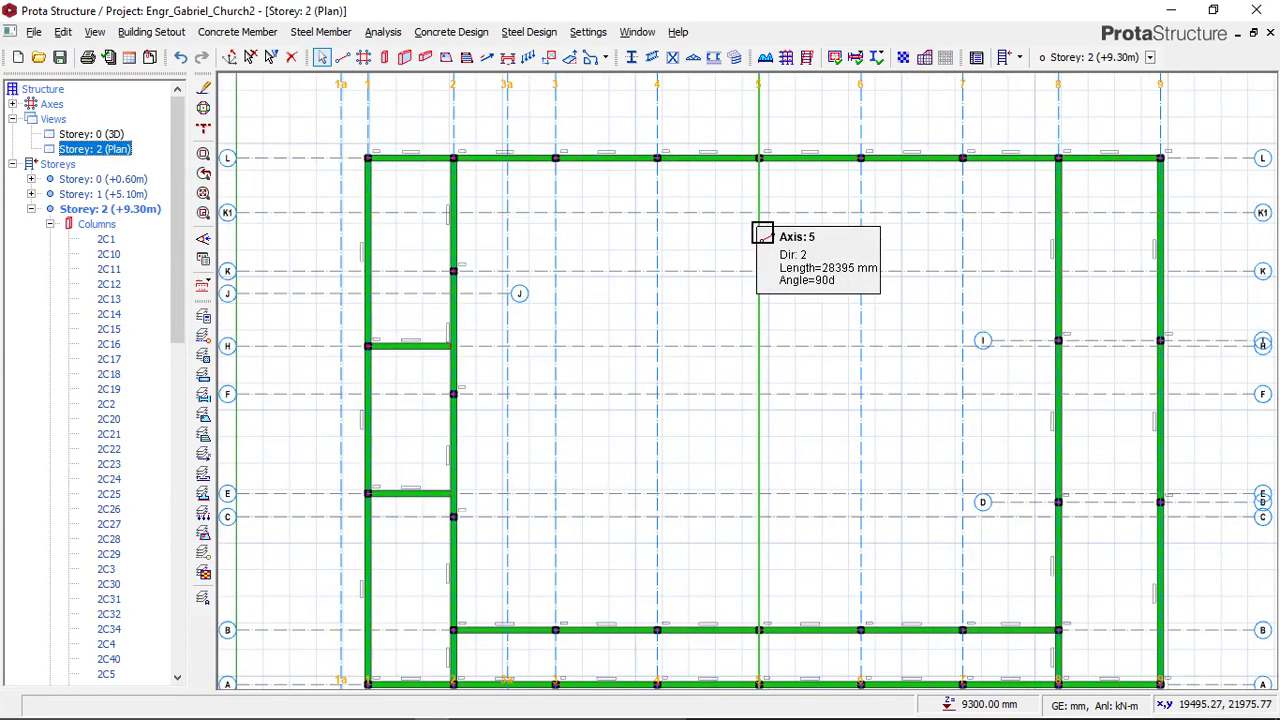
pyautogui.scroll(-2, 723, 269)
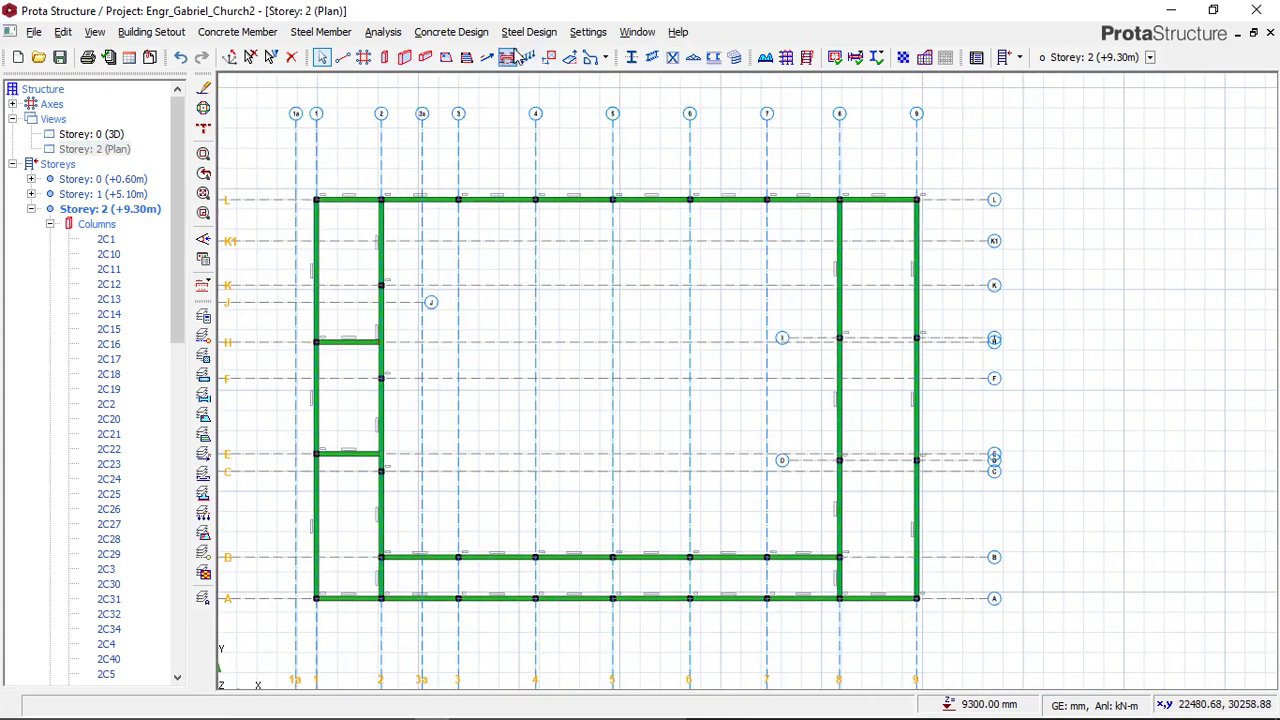
pyautogui.click(512, 33)
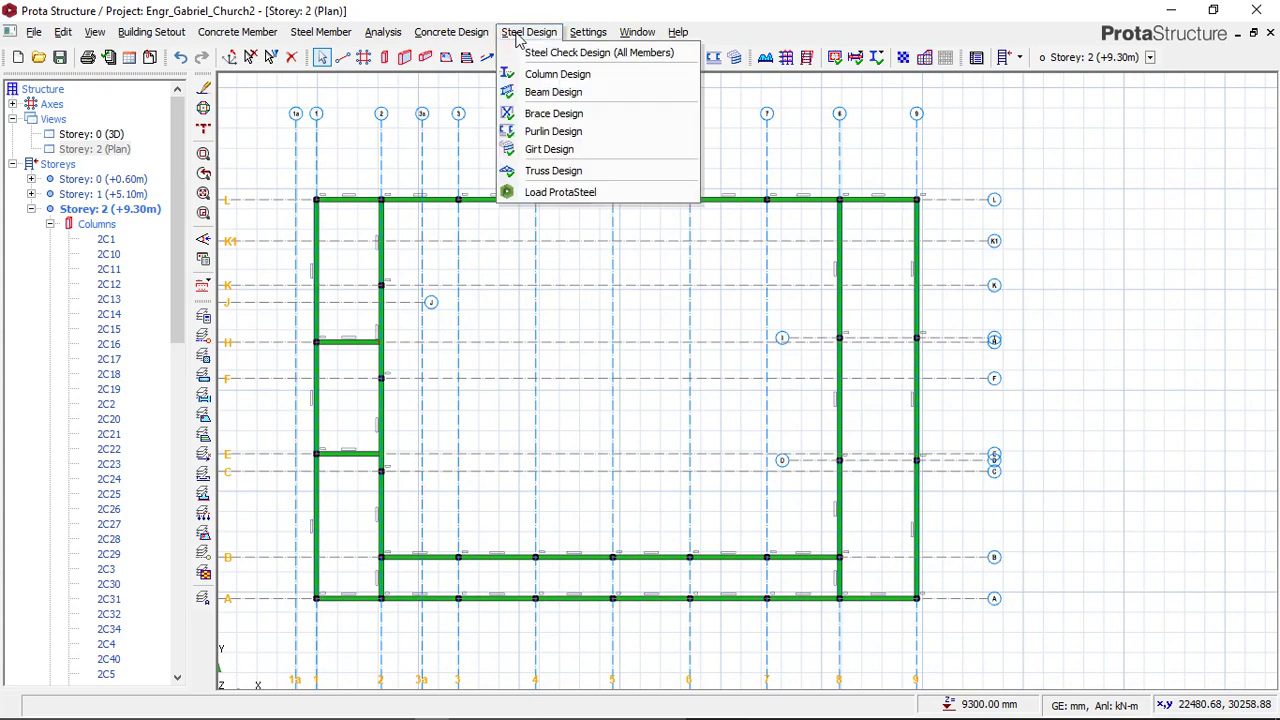
pyautogui.moveTo(472, 37)
pyautogui.moveTo(540, 40)
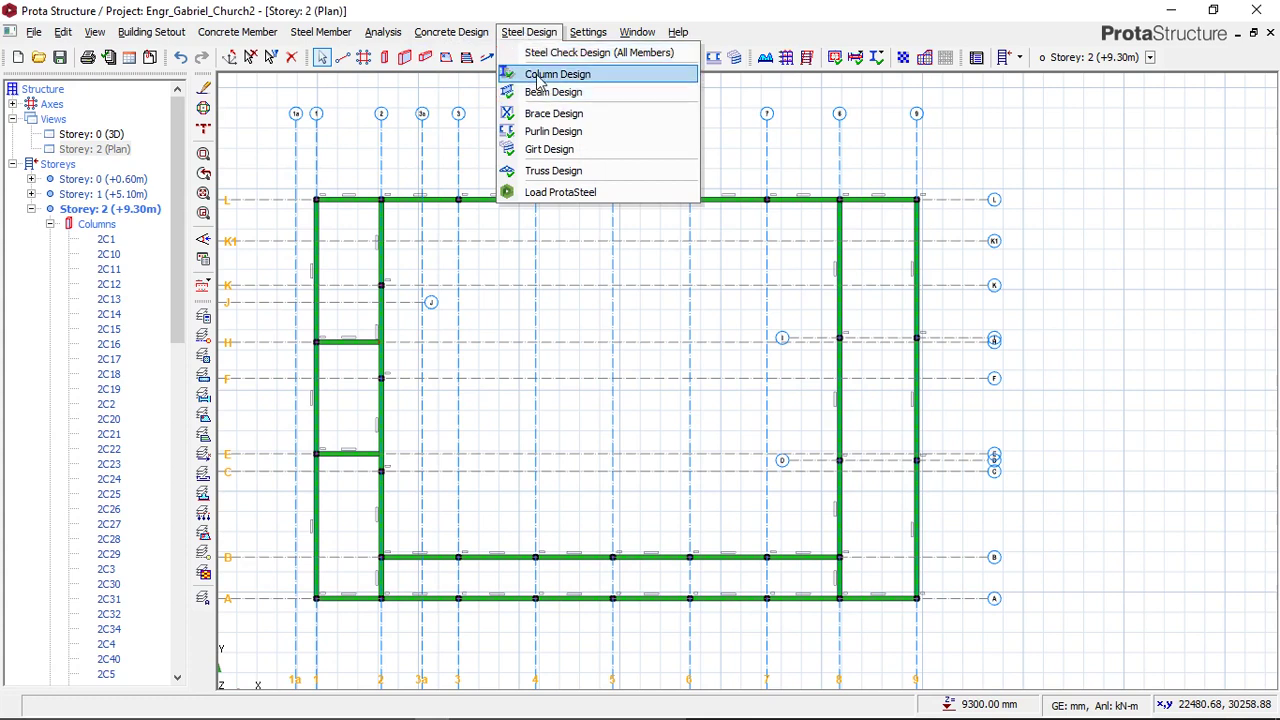
pyautogui.click(756, 35)
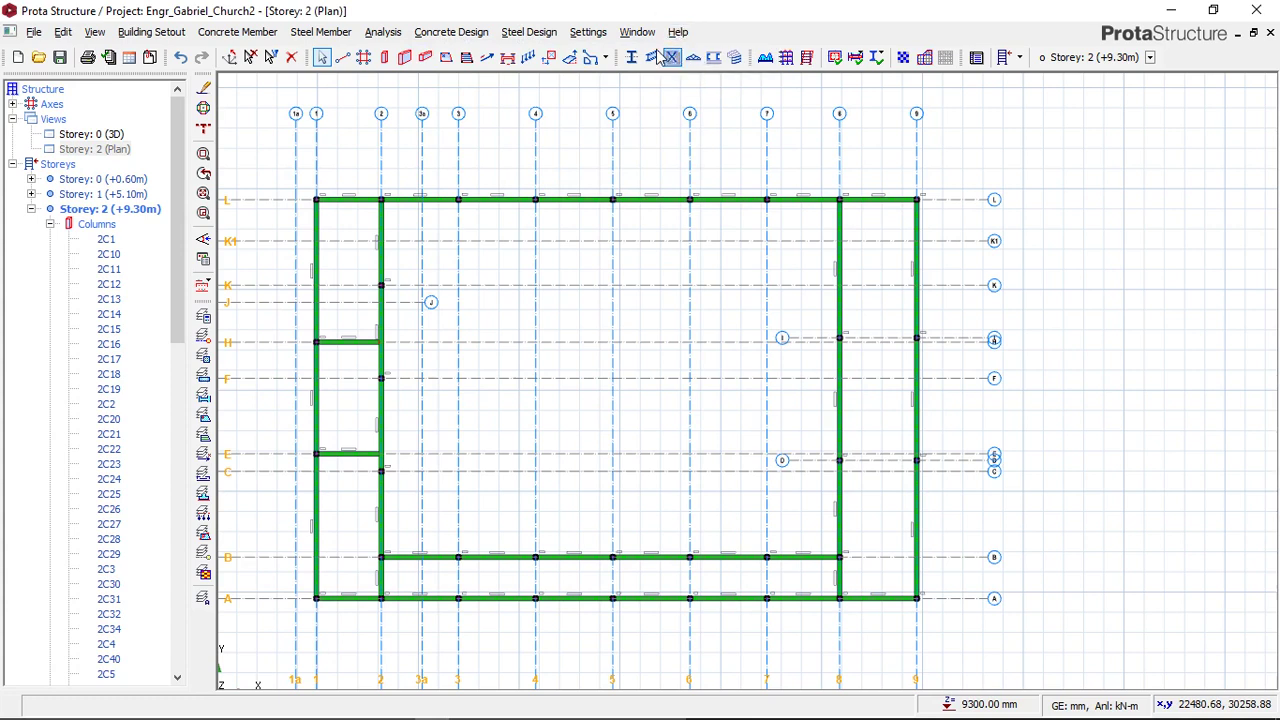
# Start a steel truss on Storey 2 spanning along axis 1 from the axis L intersection to the axis A intersection.
pyautogui.click(321, 35)
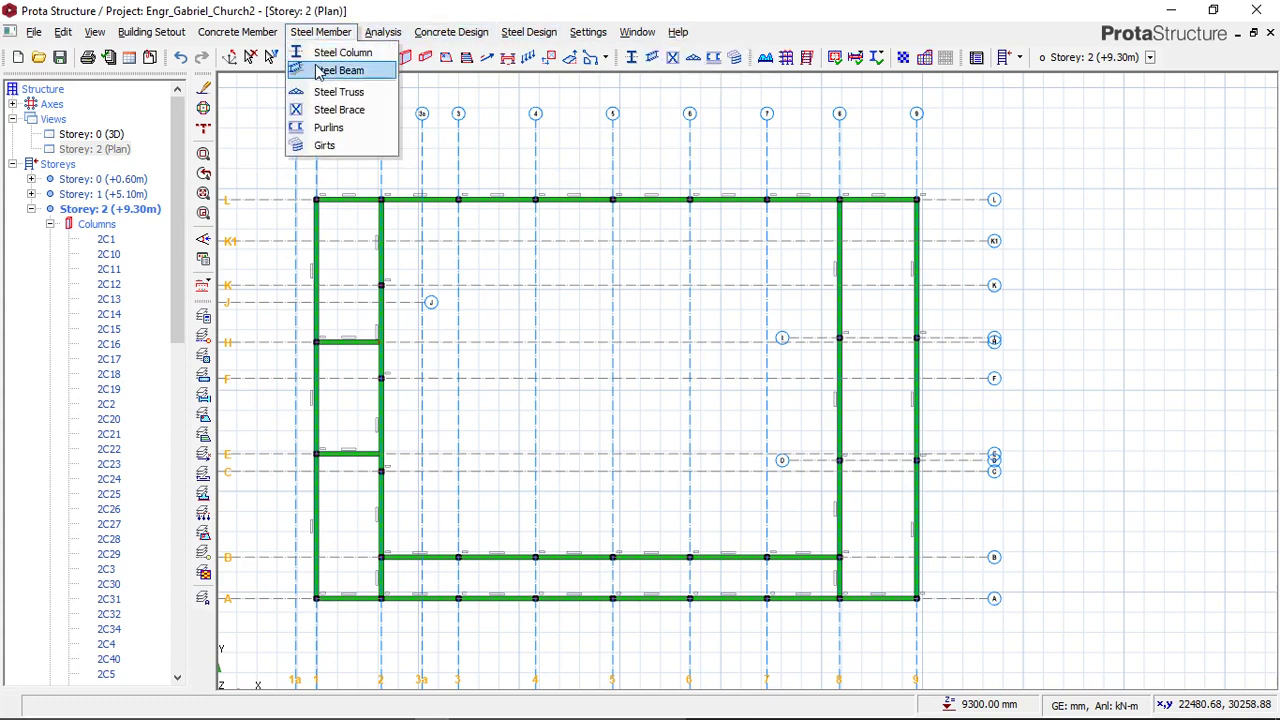
pyautogui.click(740, 35)
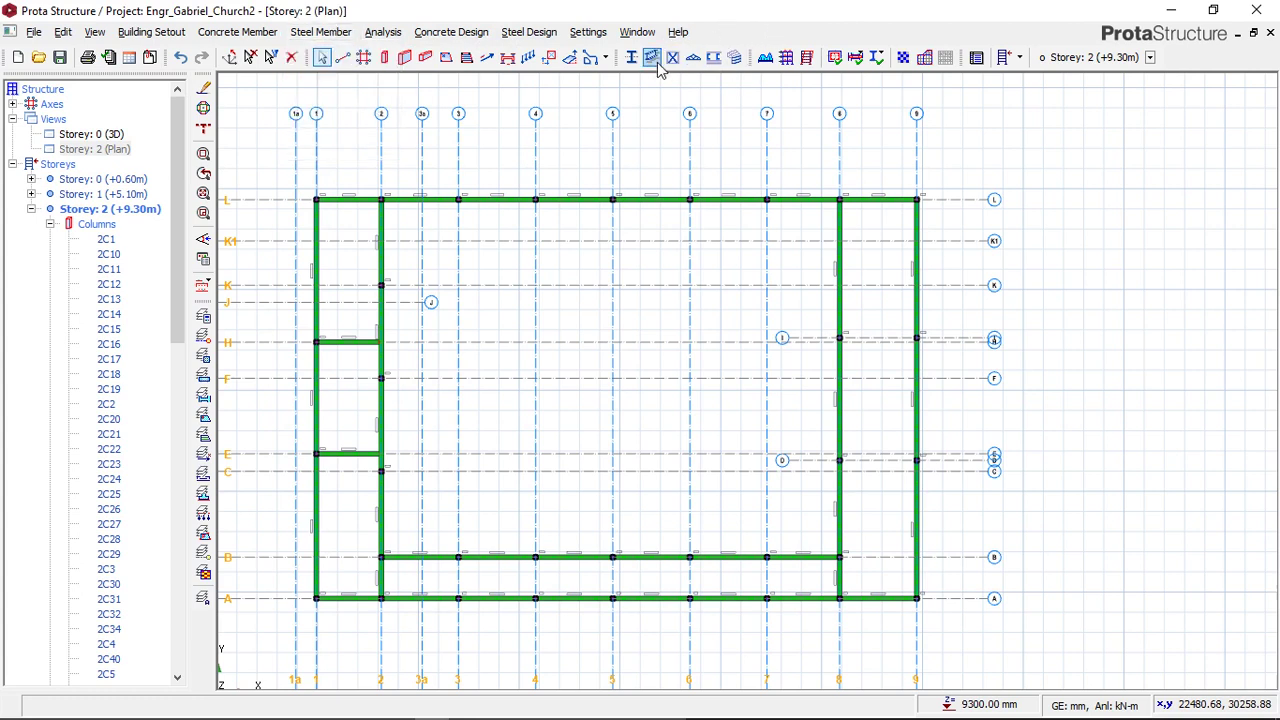
pyautogui.click(693, 58)
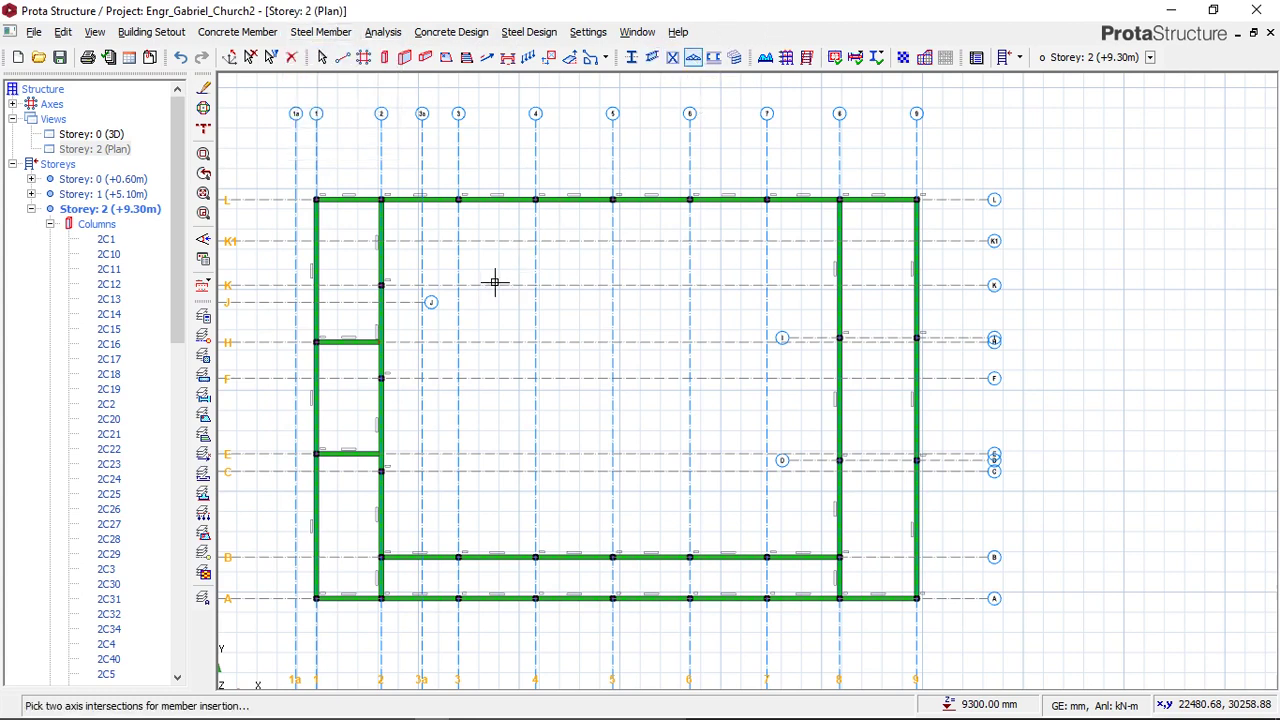
pyautogui.moveTo(471, 218); pyautogui.dragTo(580, 177, button='middle')
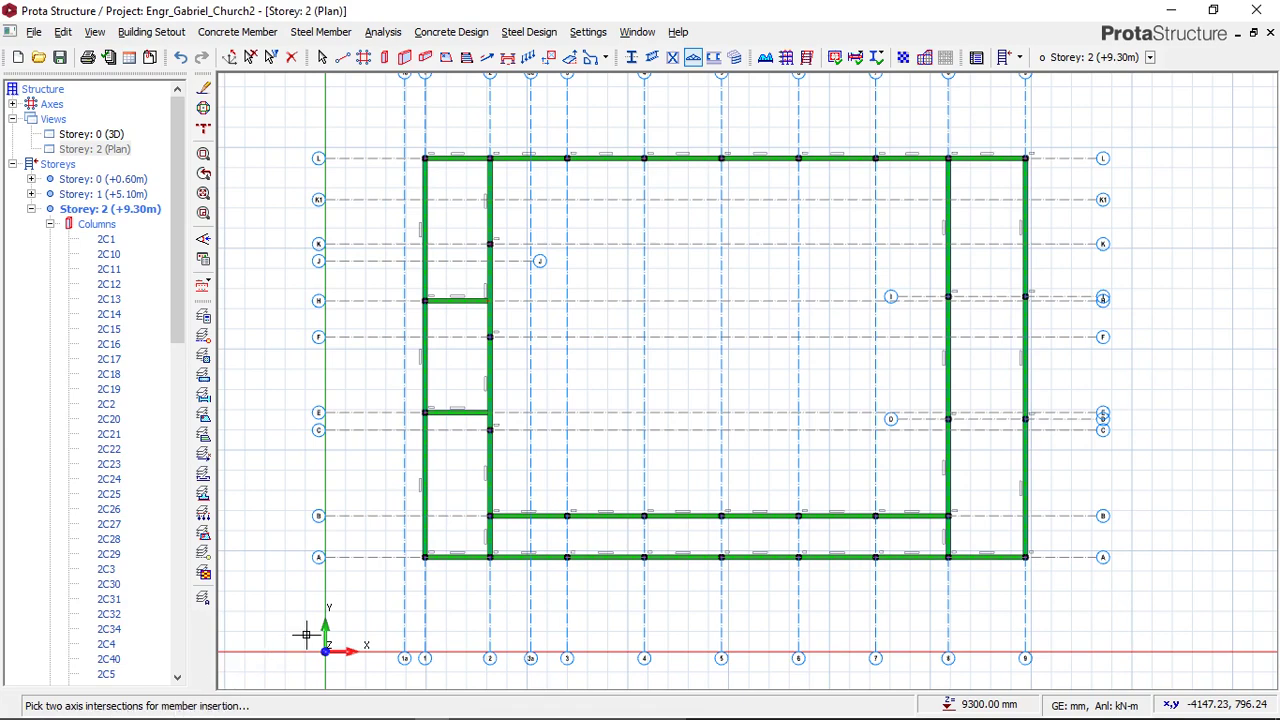
pyautogui.scroll(4, 491, 143)
pyautogui.scroll(2, 515, 118)
pyautogui.scroll(-4, 531, 129)
pyautogui.scroll(3, 431, 137)
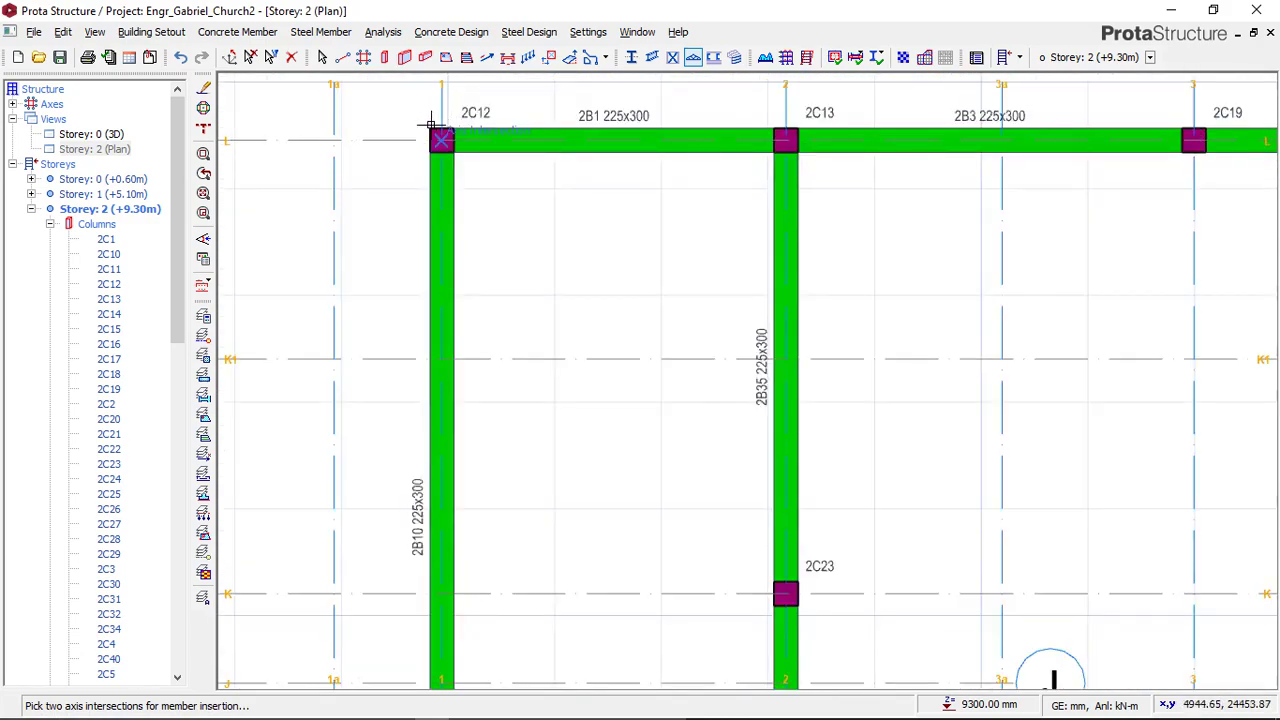
pyautogui.scroll(-5, 486, 86)
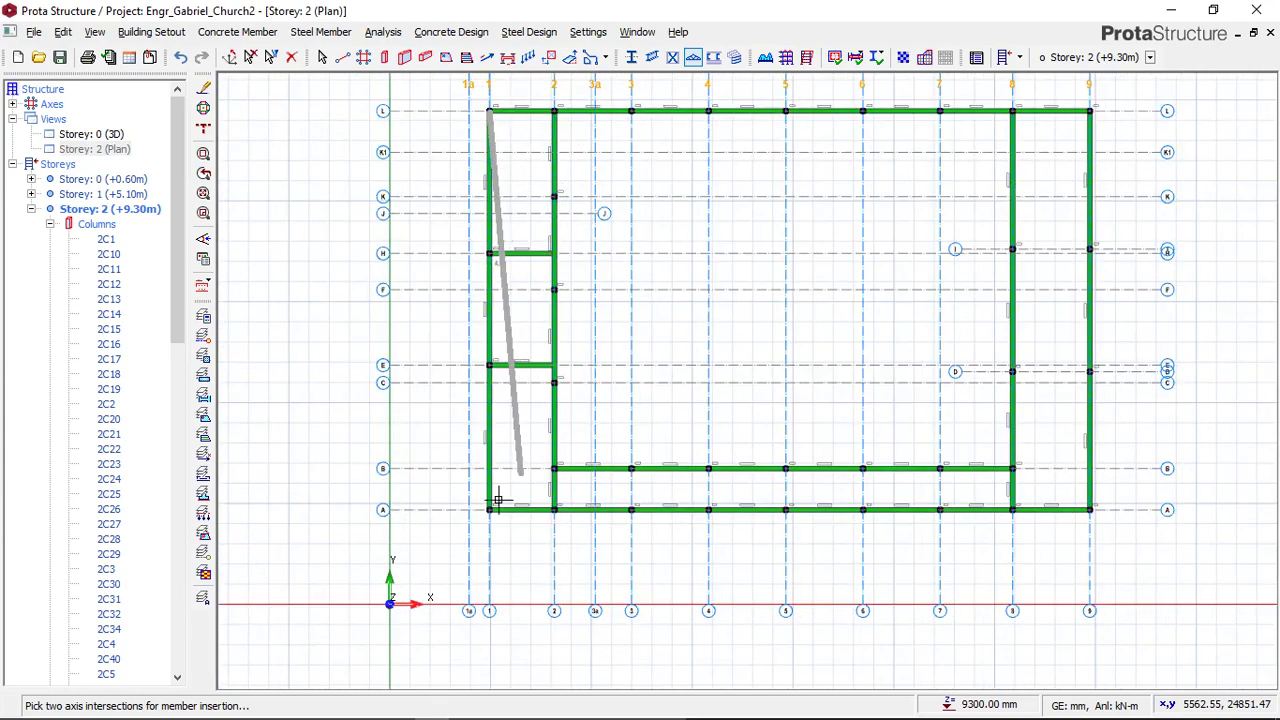
pyautogui.scroll(4, 497, 500)
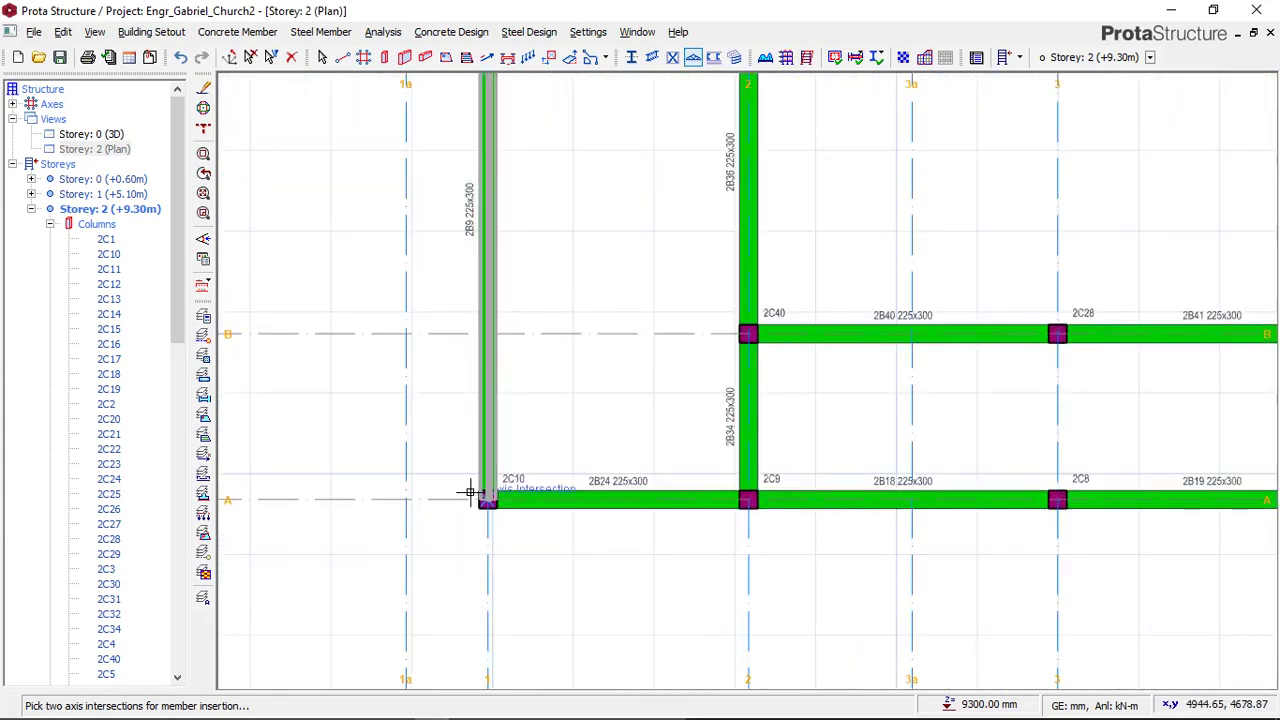
pyautogui.click(479, 492)
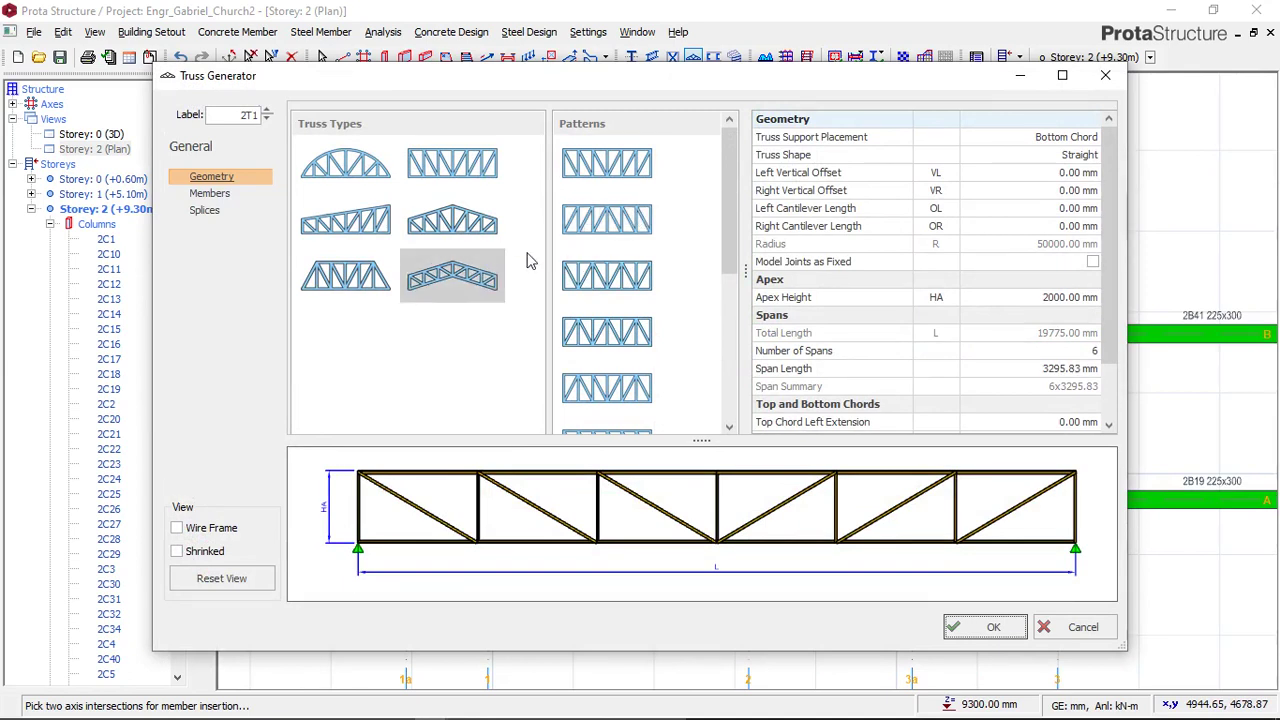
# Choose the pitched truss type with parallel sloping chords and set its left and right cantilever lengths to 400 mm.
pyautogui.click(453, 278)
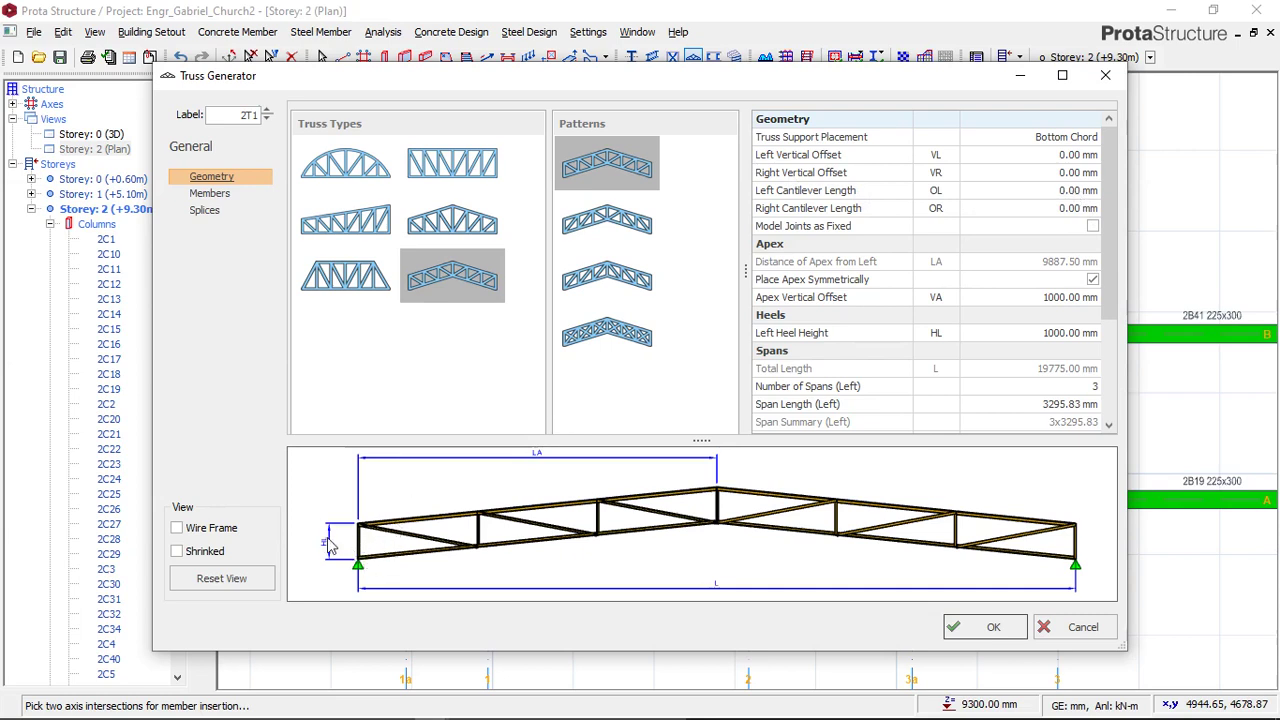
pyautogui.click(1077, 197)
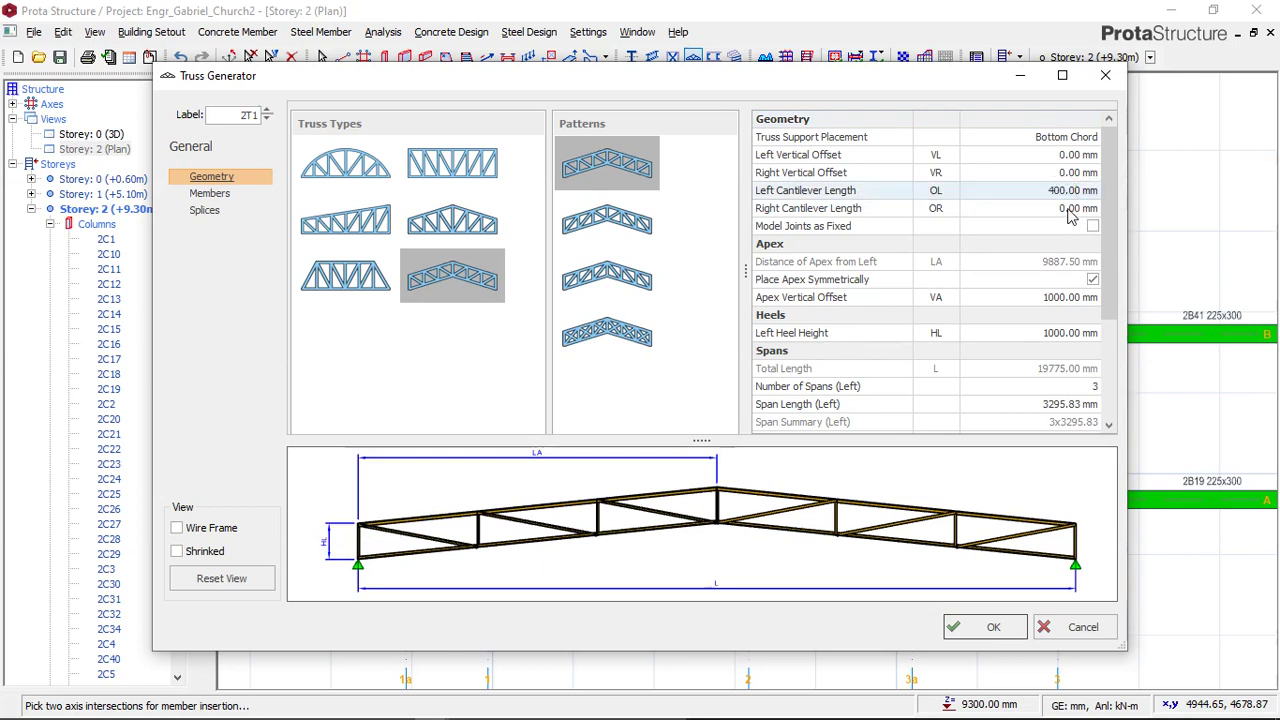
pyautogui.click(1069, 208)
pyautogui.write('400')
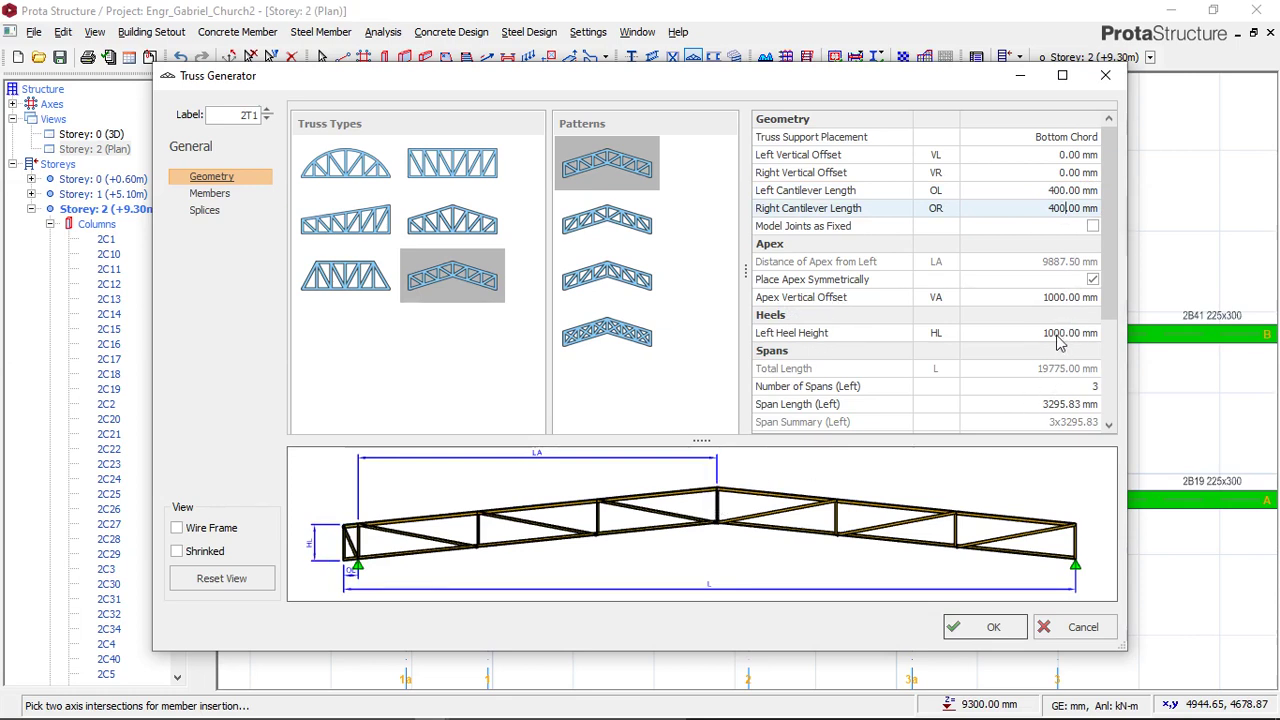
# Set the truss's apex vertical offset to 2500 mm.
pyautogui.click(1066, 298)
pyautogui.write('25')
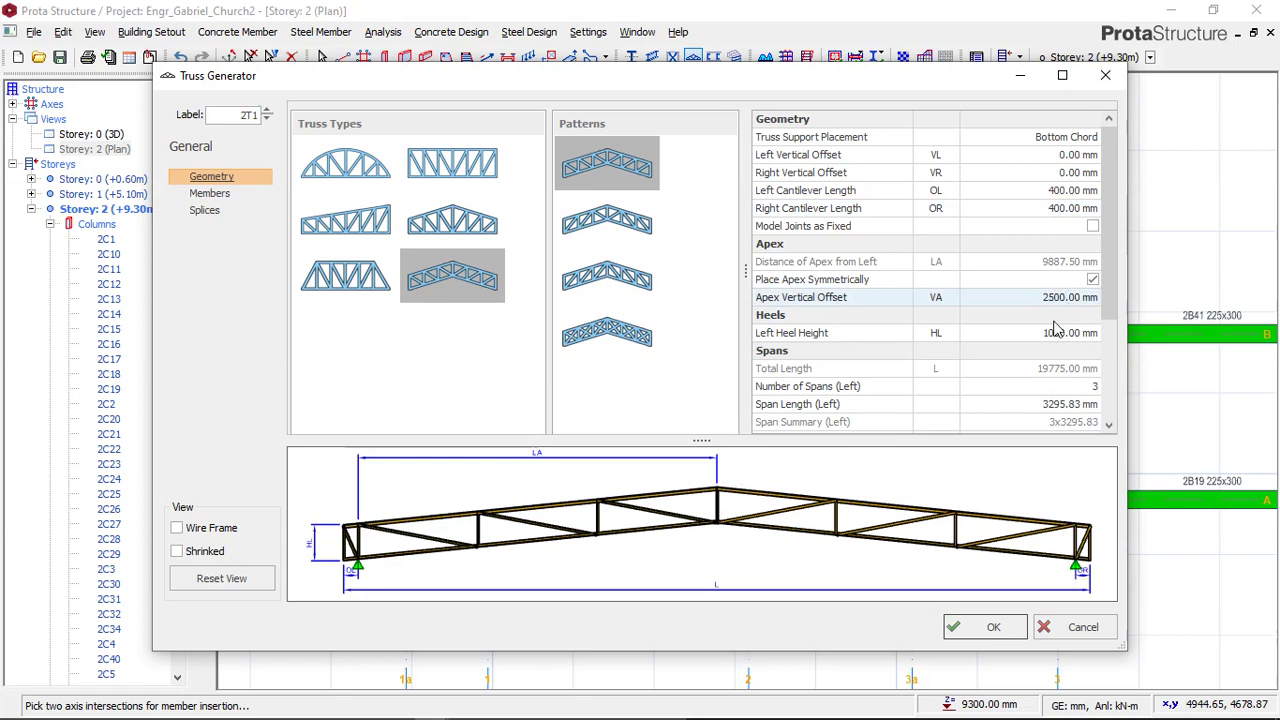
pyautogui.click(1064, 338)
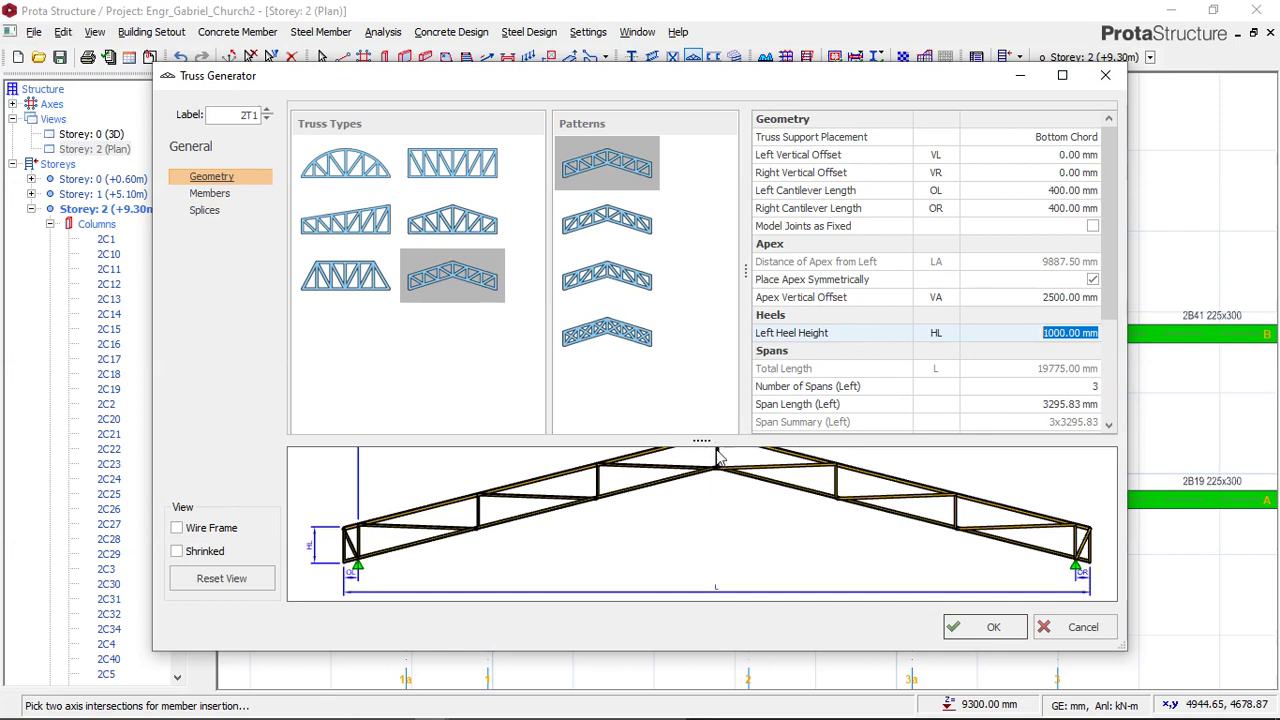
# Try a different apex vertical offset in the truss preview and set it back to 2500 mm.
pyautogui.click(1065, 302)
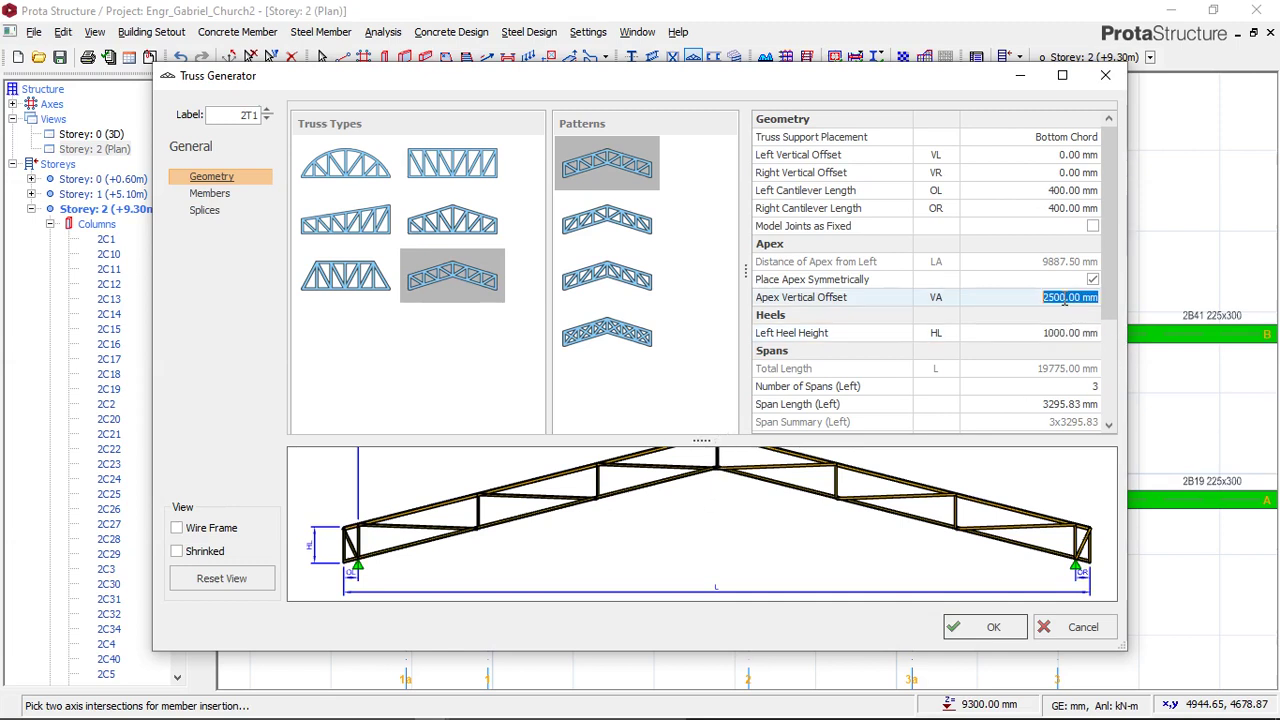
pyautogui.write('3000')
pyautogui.click(1056, 336)
pyautogui.click(1061, 301)
pyautogui.click(1064, 305)
pyautogui.write('2500')
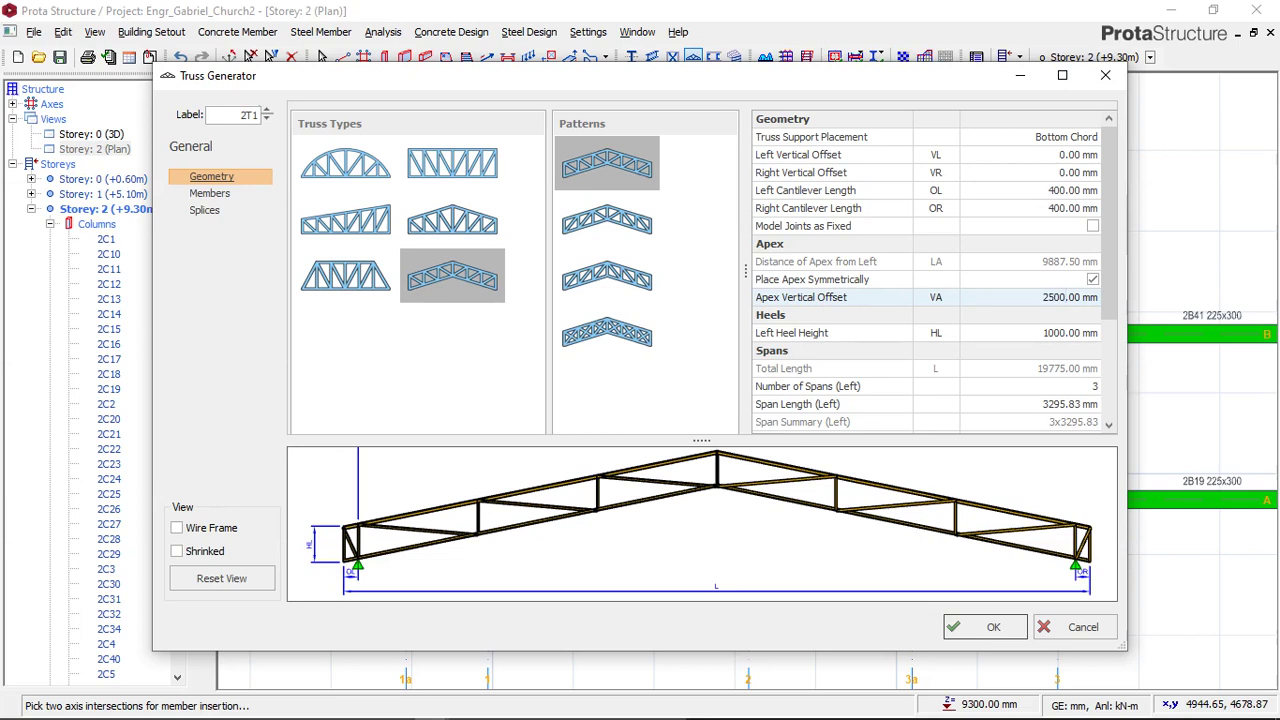
# Set the truss's left heel height to 1200 mm.
pyautogui.click(1046, 338)
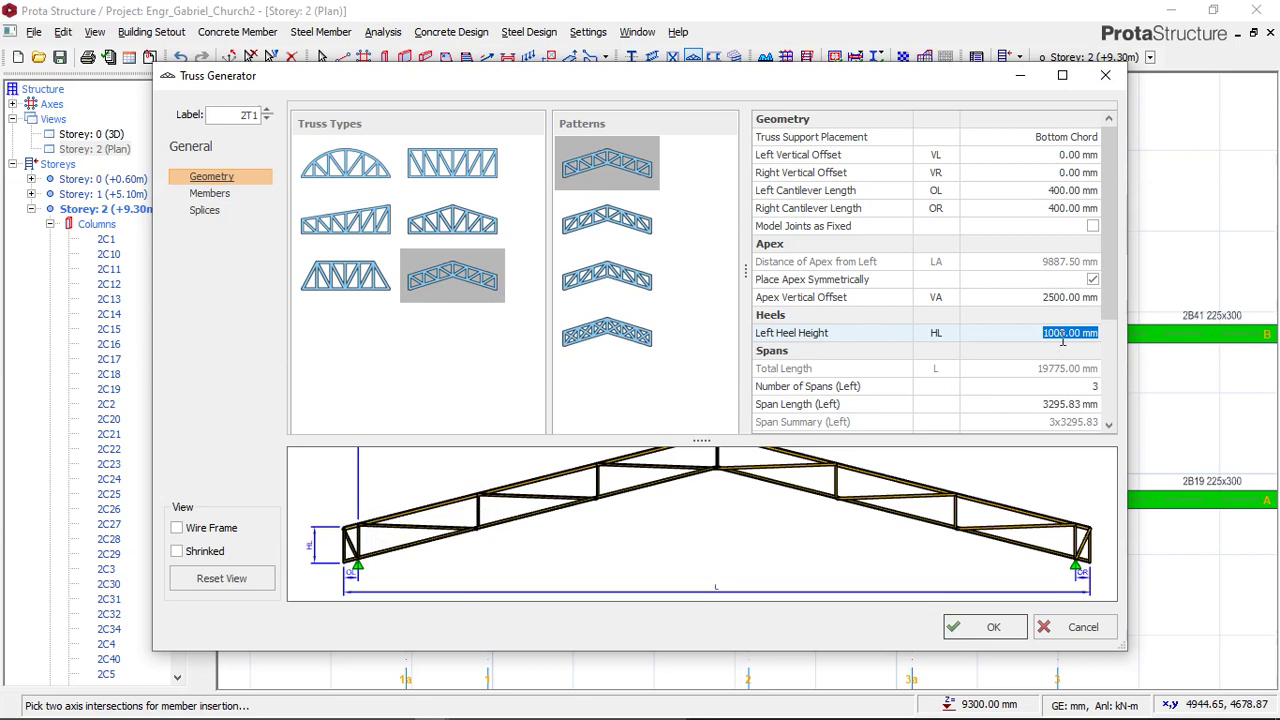
pyautogui.write('1200')
pyautogui.press('Return')
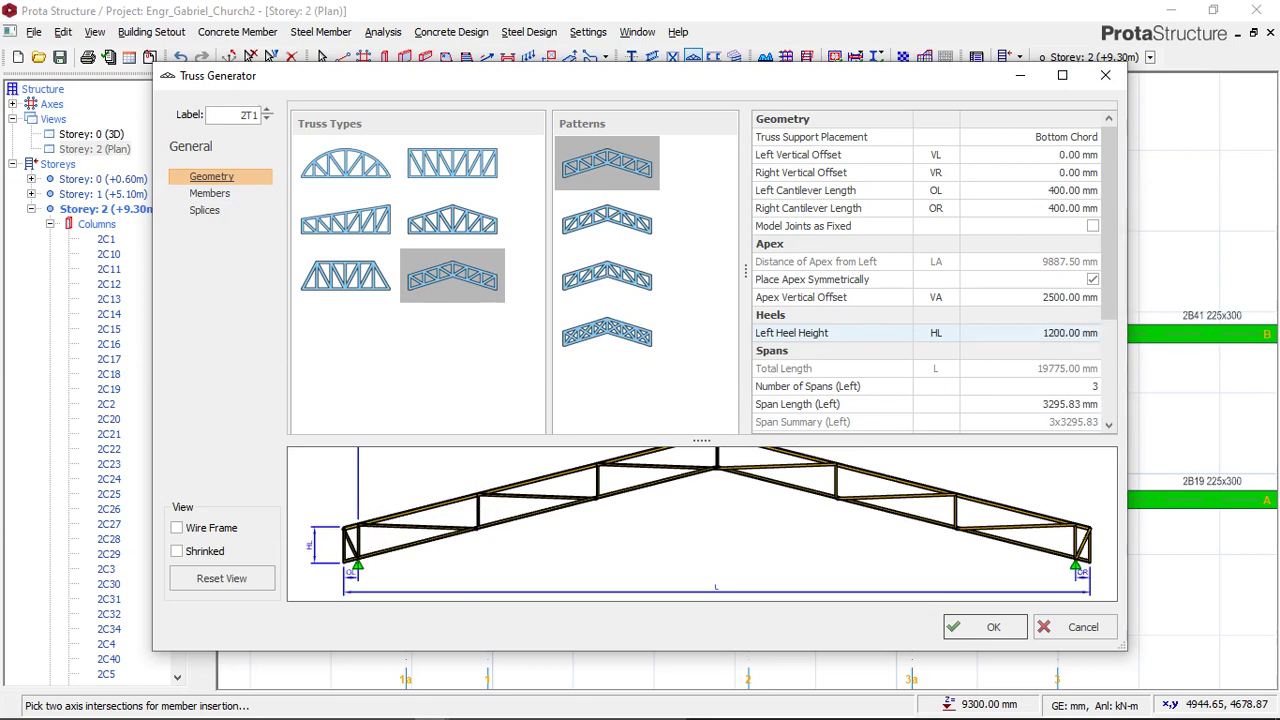
pyautogui.click(1068, 297)
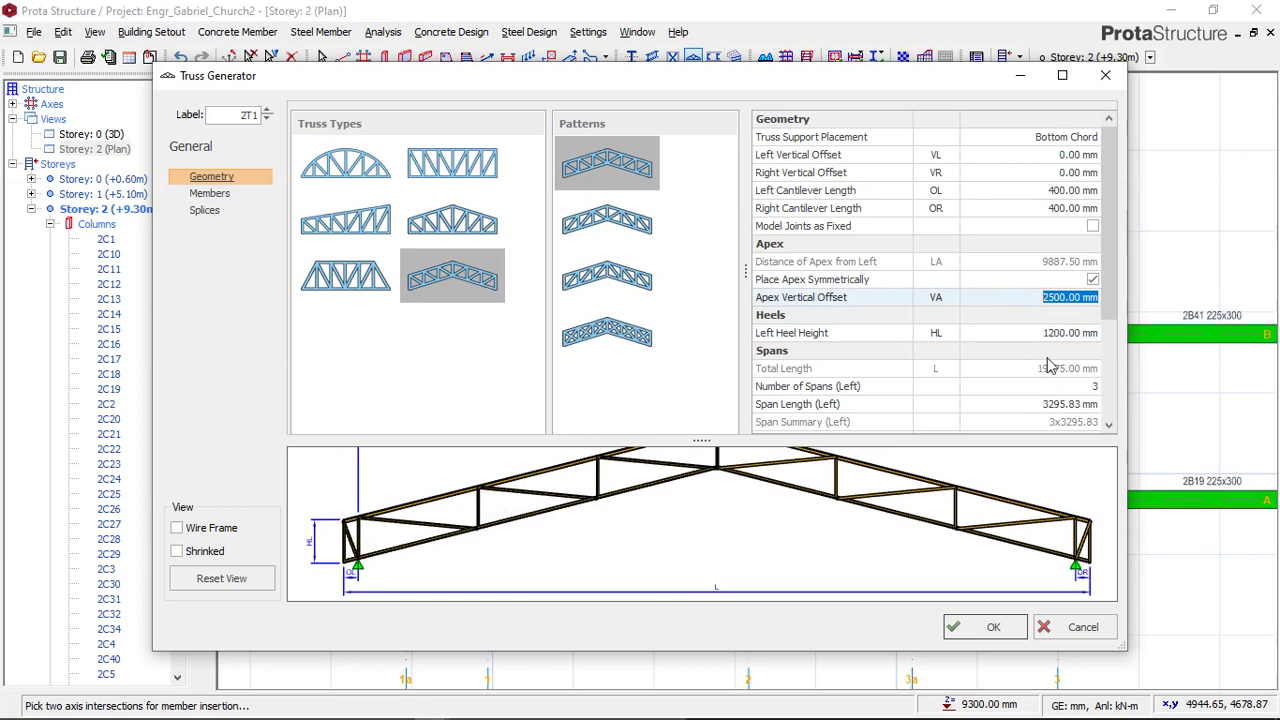
# Divide the truss into 4 spans on the left half and 4 spans on the right half.
pyautogui.scroll(-1, 1108, 322)
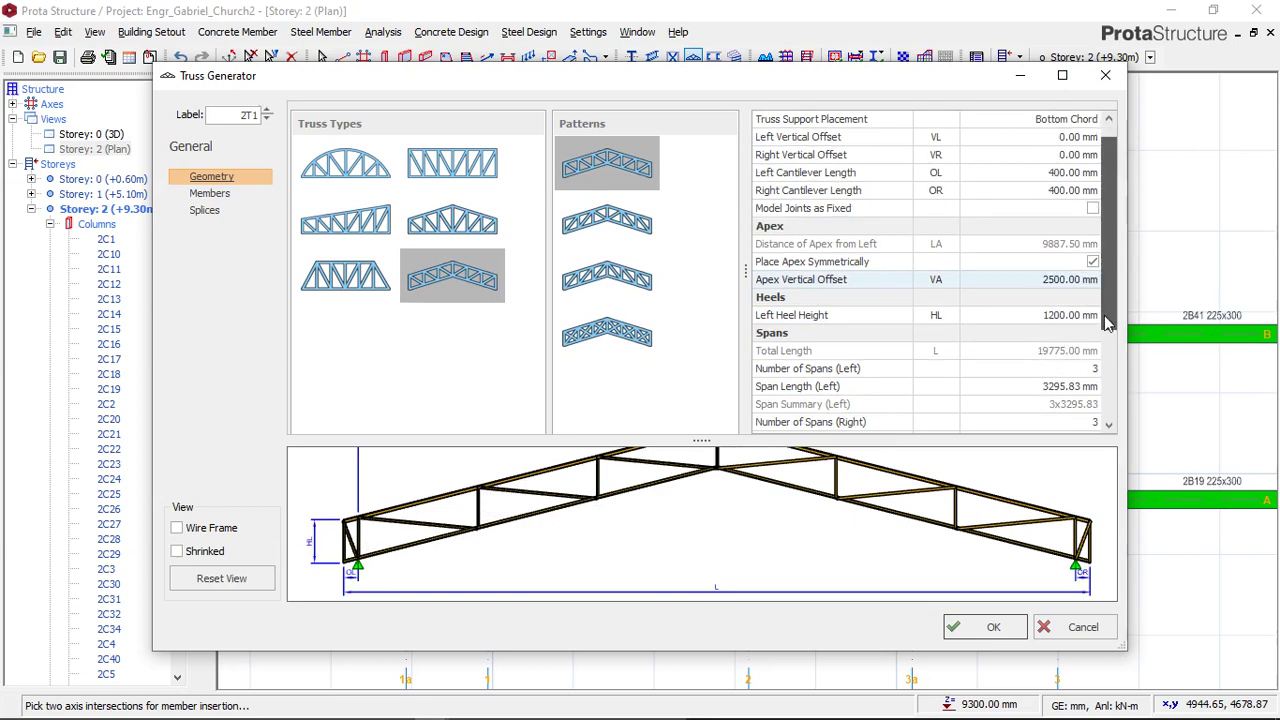
pyautogui.scroll(-2, 1108, 322)
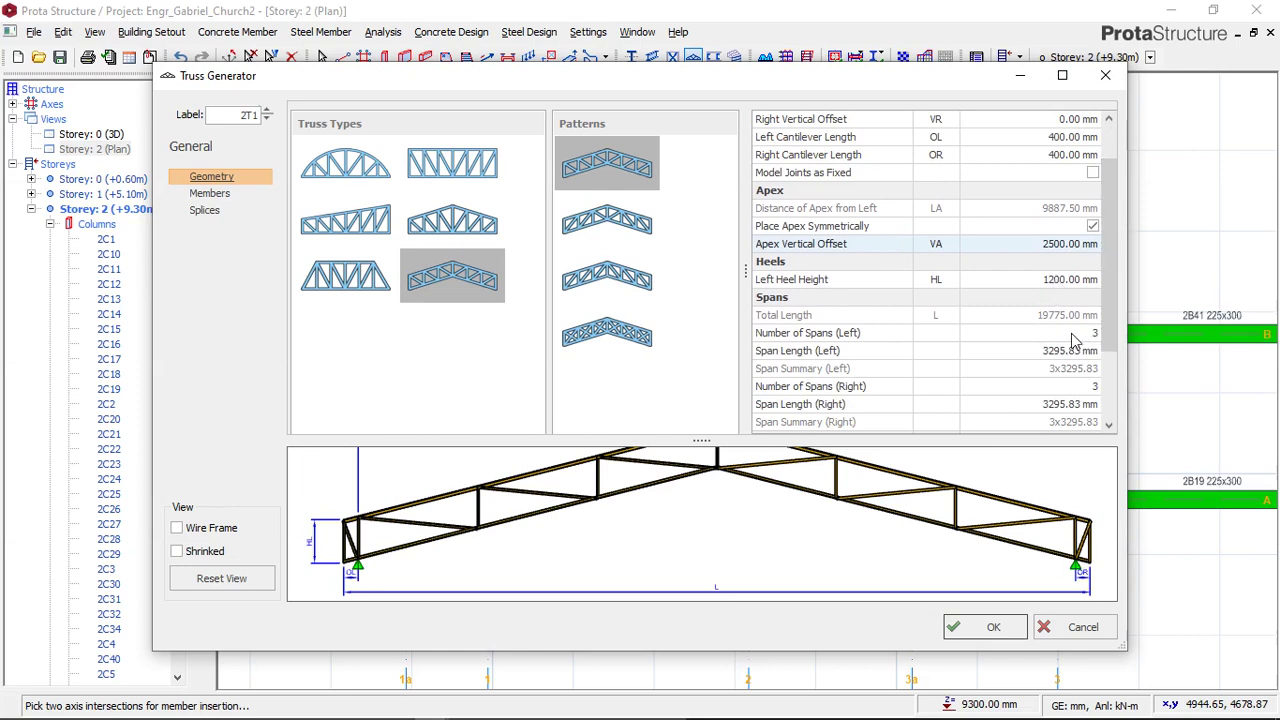
pyautogui.click(1085, 334)
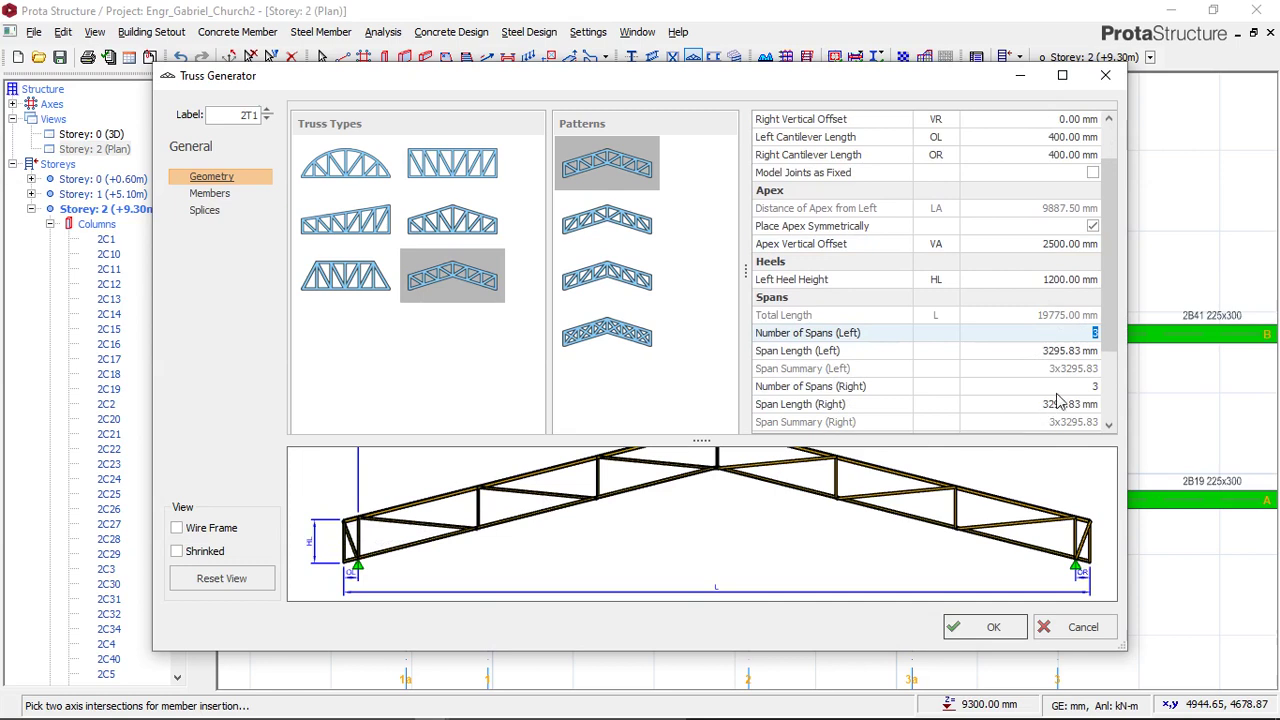
pyautogui.write('4')
pyautogui.click(1087, 388)
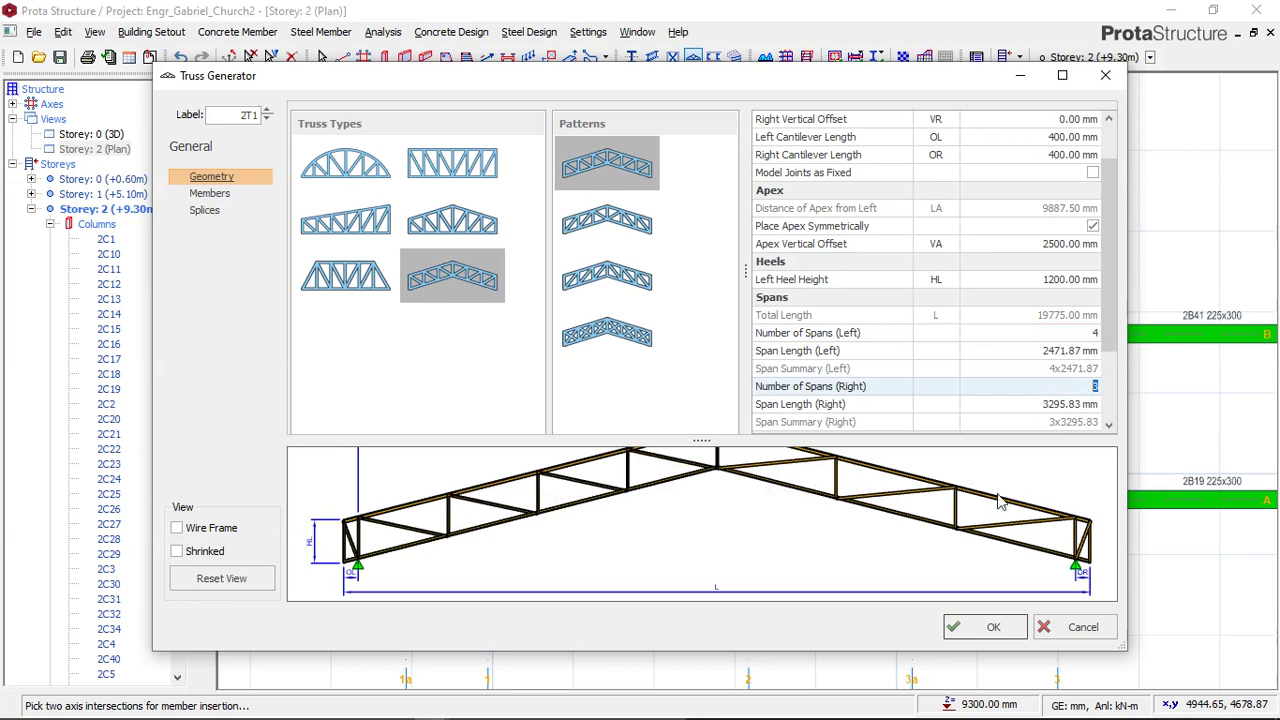
pyautogui.write('4')
pyautogui.click(1094, 334)
# Enable modelling the truss joints as fixed and review the remaining geometry settings.
pyautogui.moveTo(1107, 333)
pyautogui.mouseDown()
pyautogui.moveTo(1113, 370)
pyautogui.moveTo(1113, 313)
pyautogui.mouseUp()
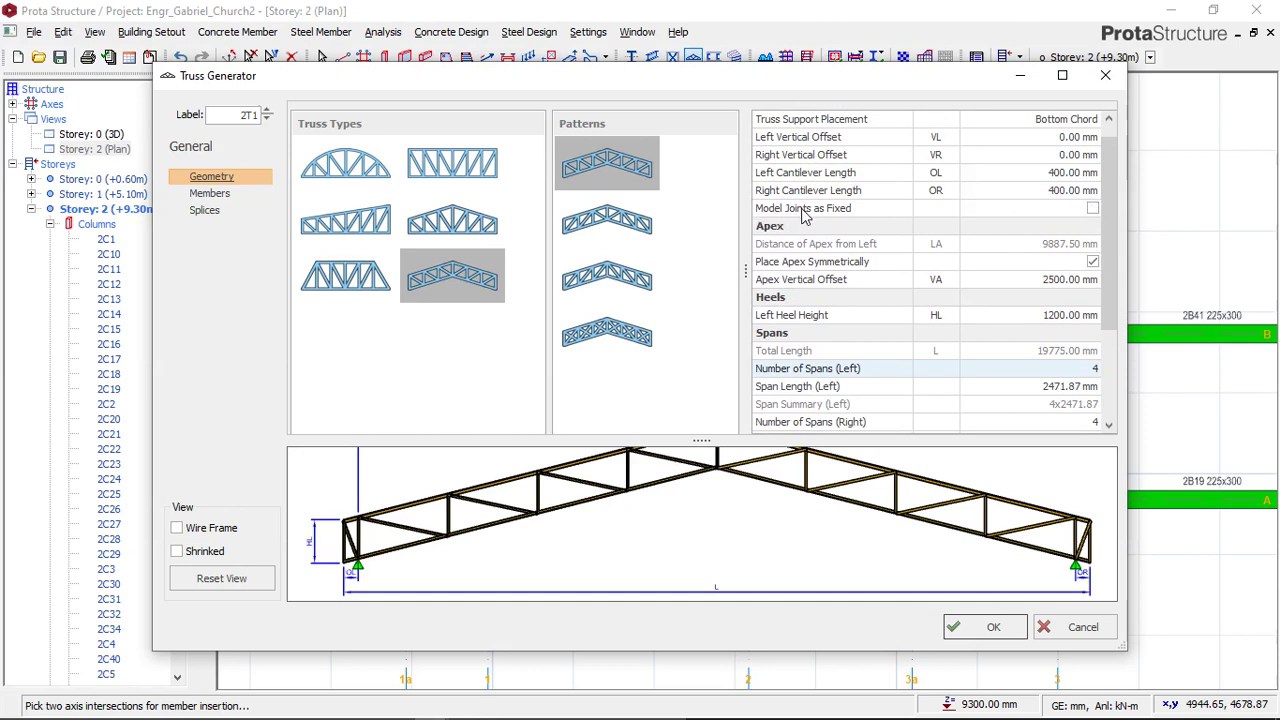
pyautogui.click(1092, 209)
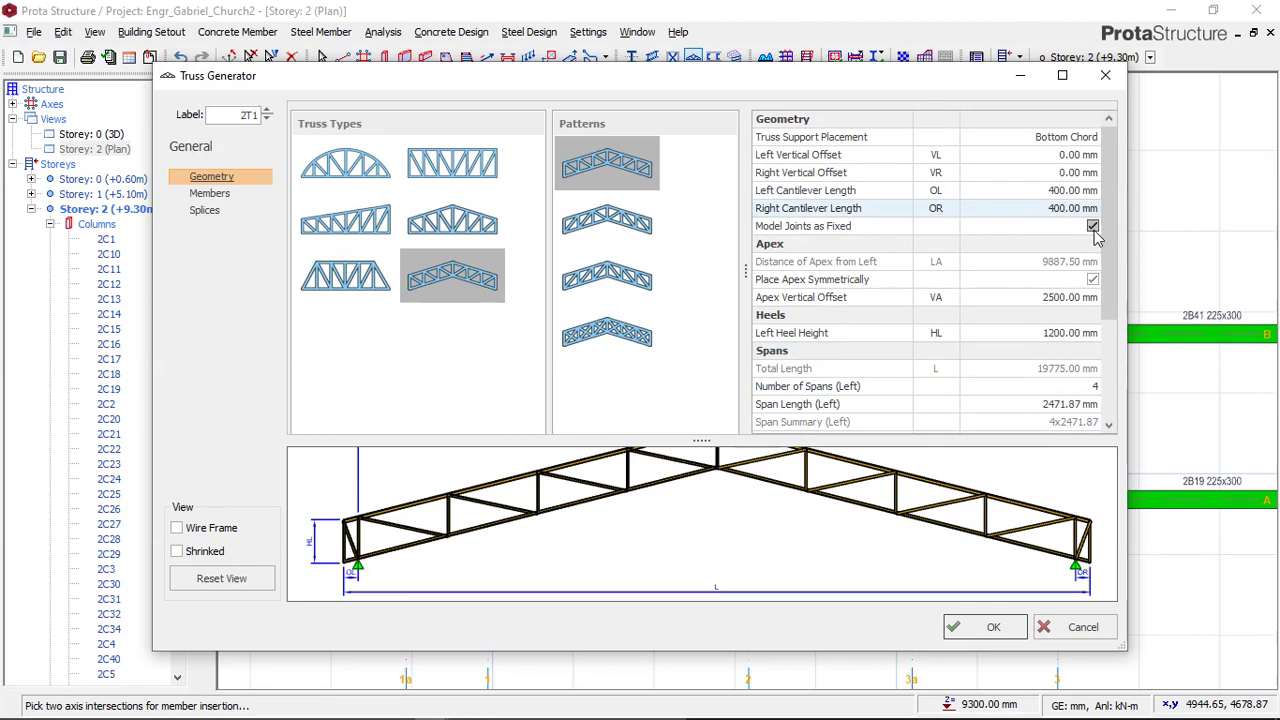
pyautogui.moveTo(1108, 240); pyautogui.dragTo(1104, 332)
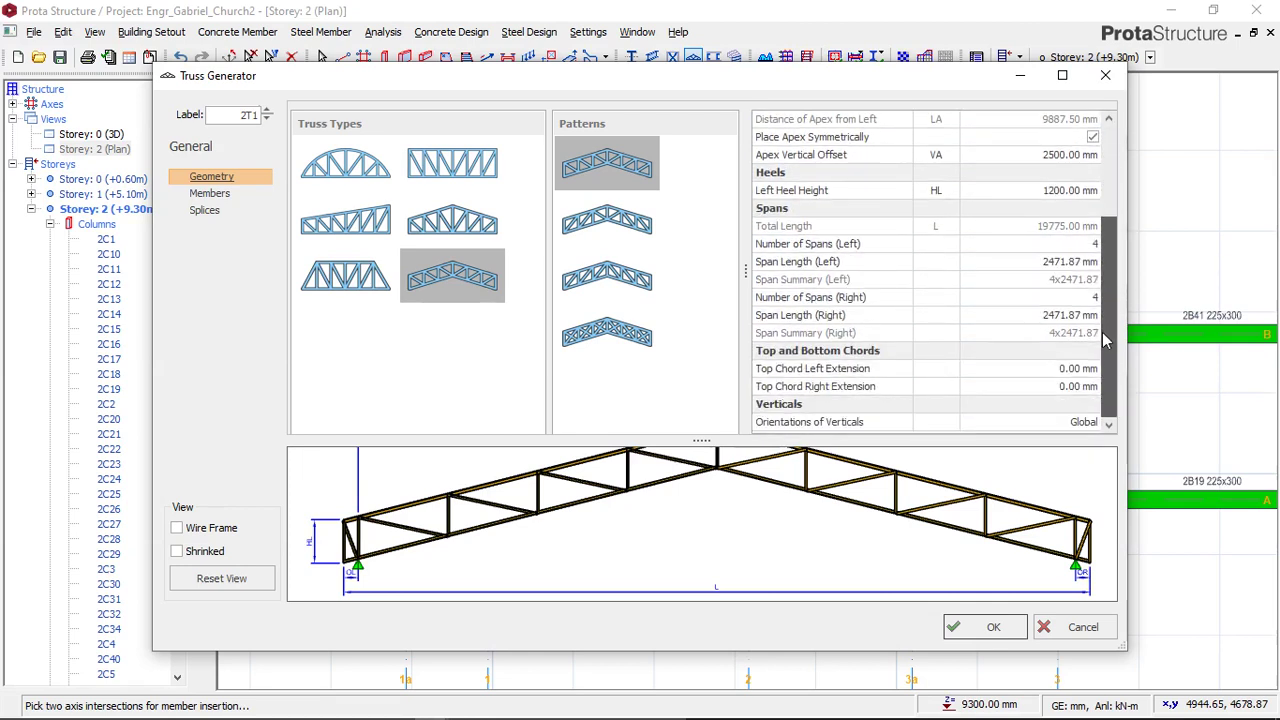
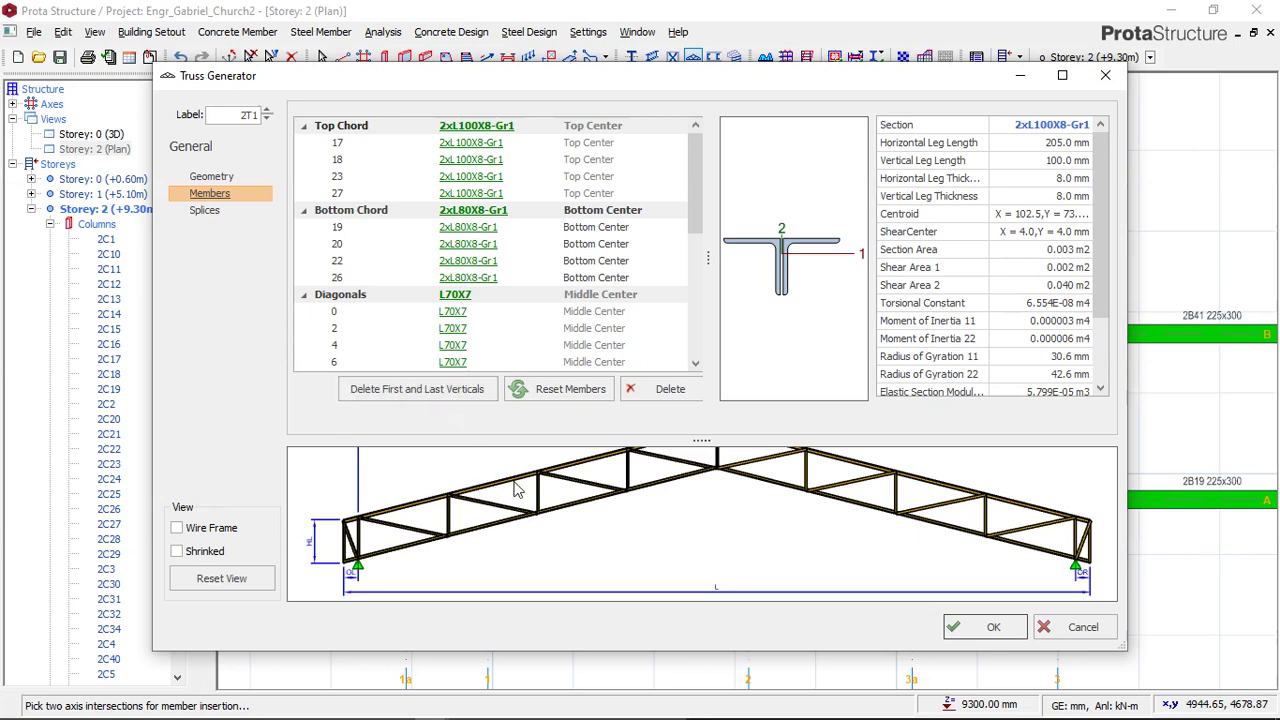
# Assign the truss's top chord a double-angle section made from the L100X8 profile in the steel database.
pyautogui.click(476, 127)
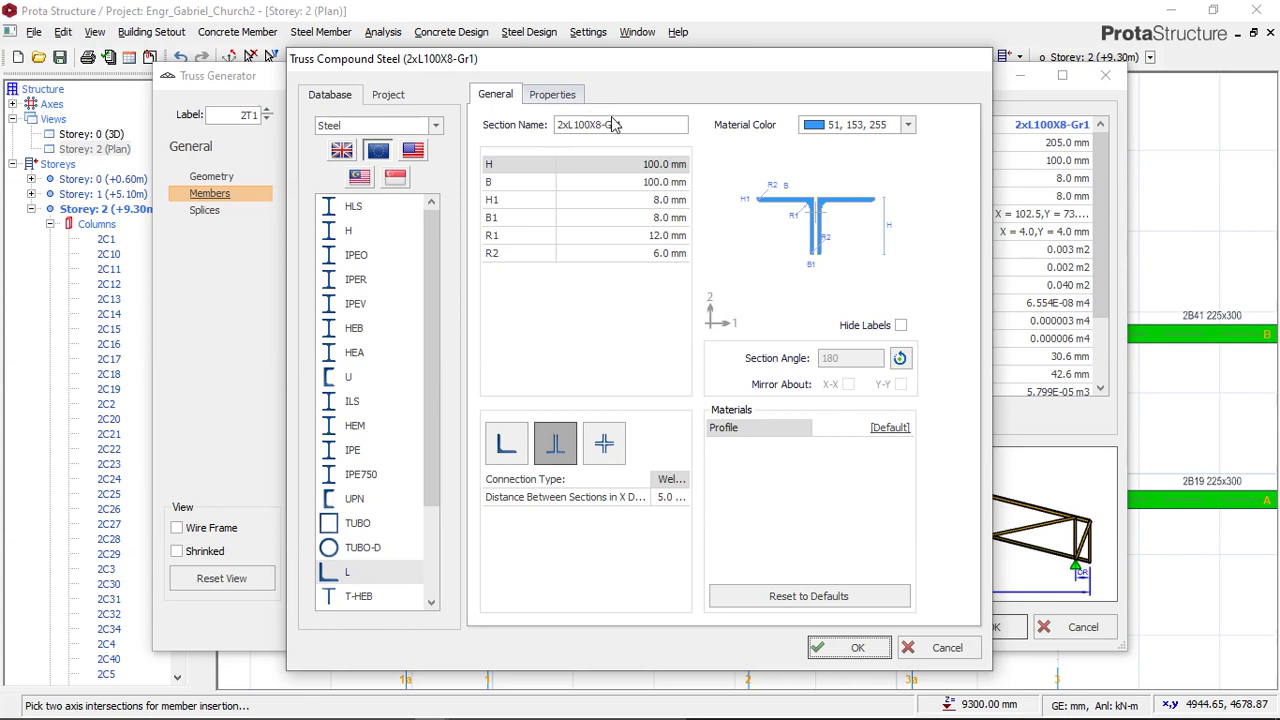
pyautogui.click(609, 127)
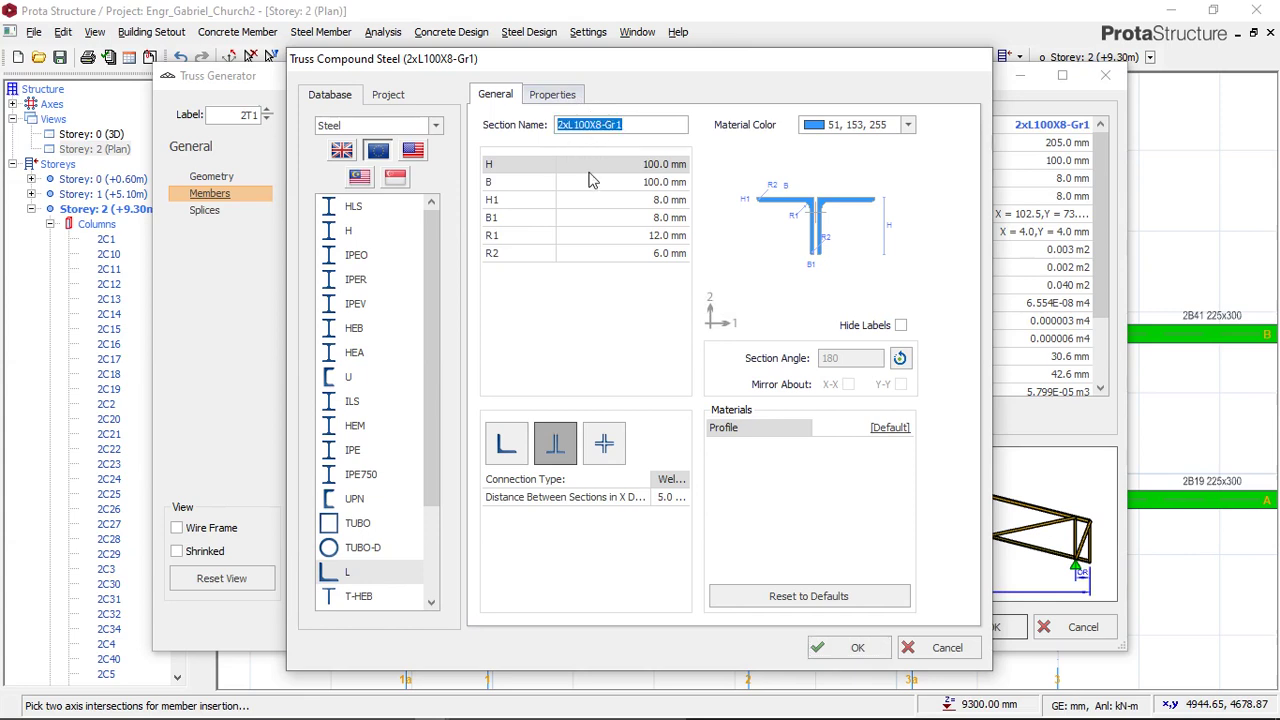
pyautogui.click(355, 574)
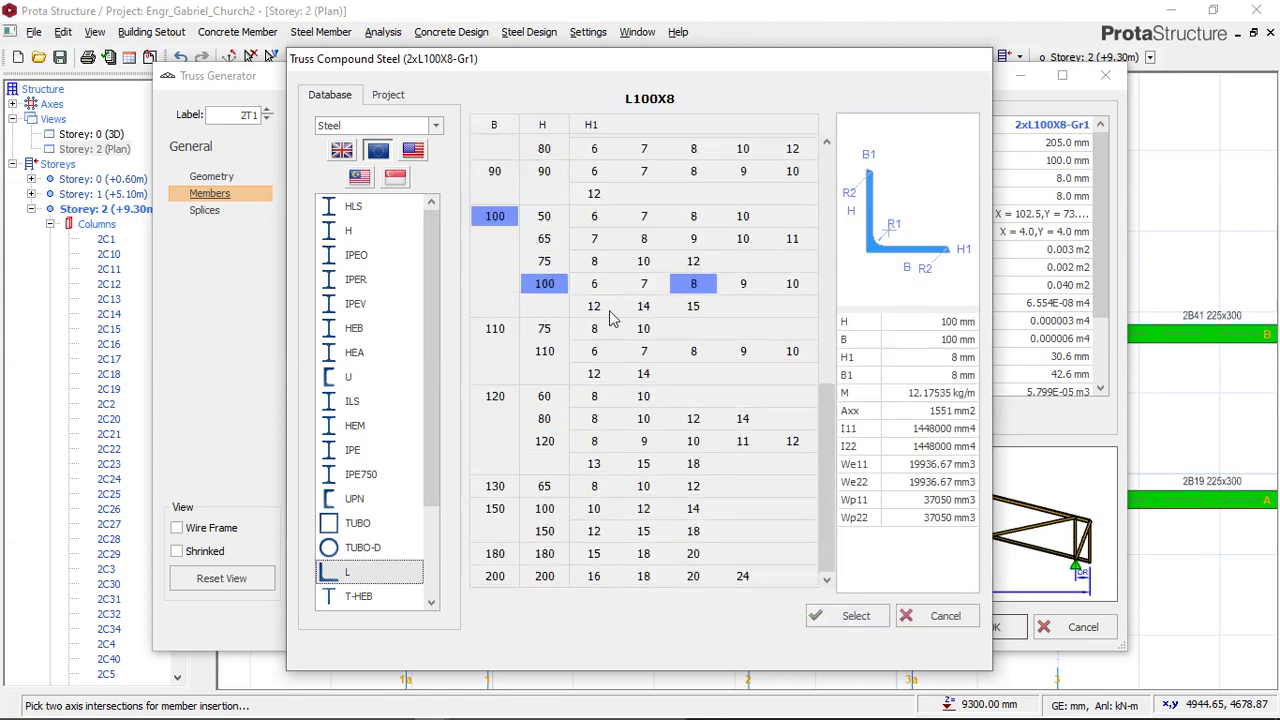
pyautogui.click(497, 176)
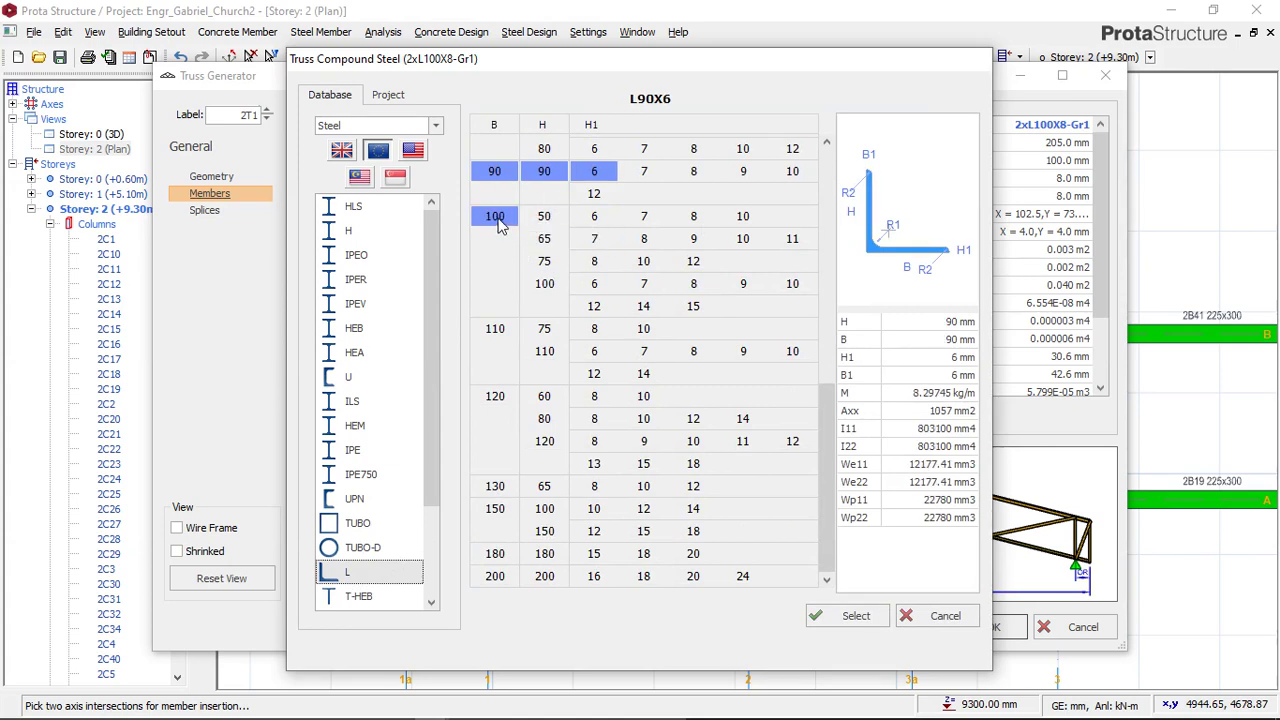
pyautogui.click(500, 222)
pyautogui.click(544, 284)
pyautogui.click(693, 285)
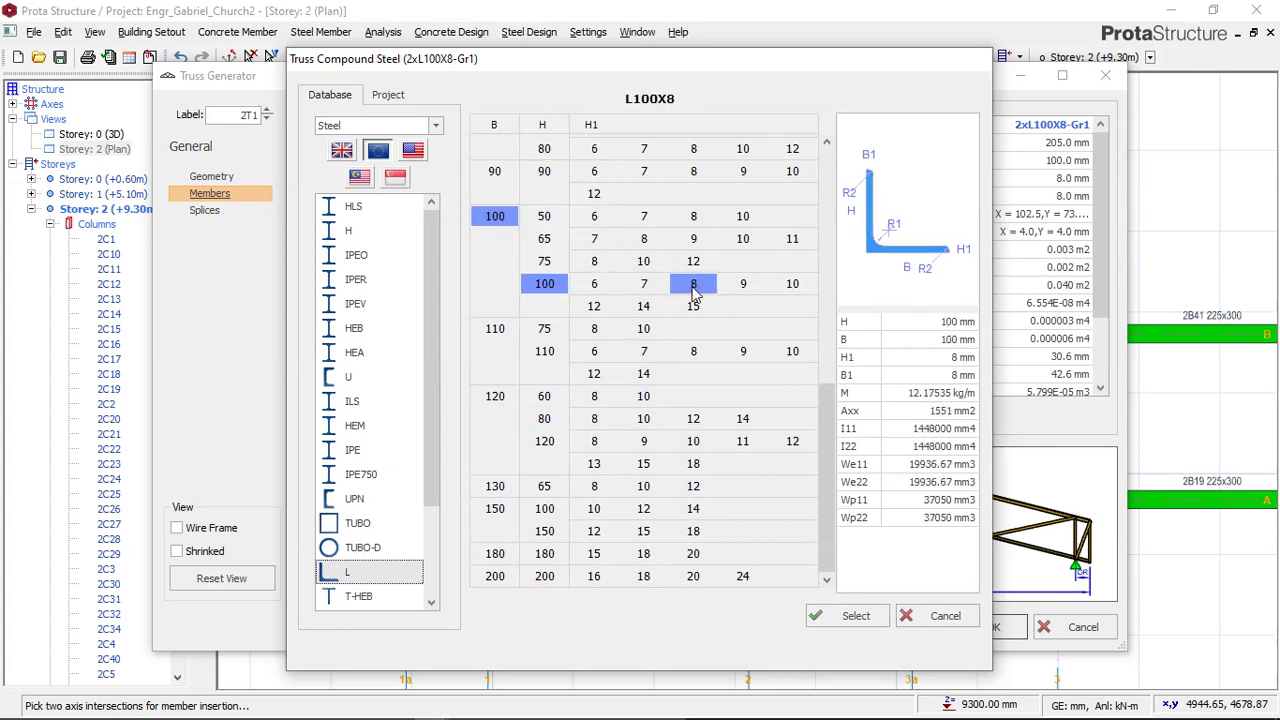
pyautogui.click(792, 284)
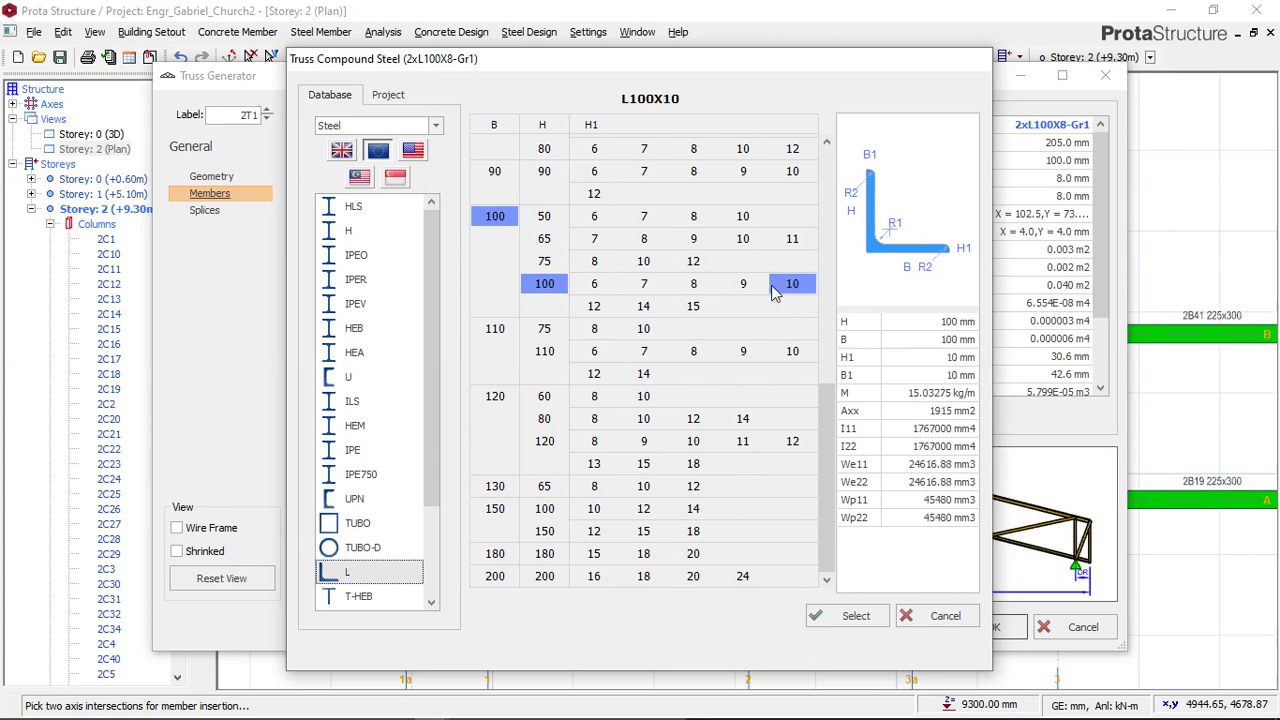
pyautogui.click(697, 287)
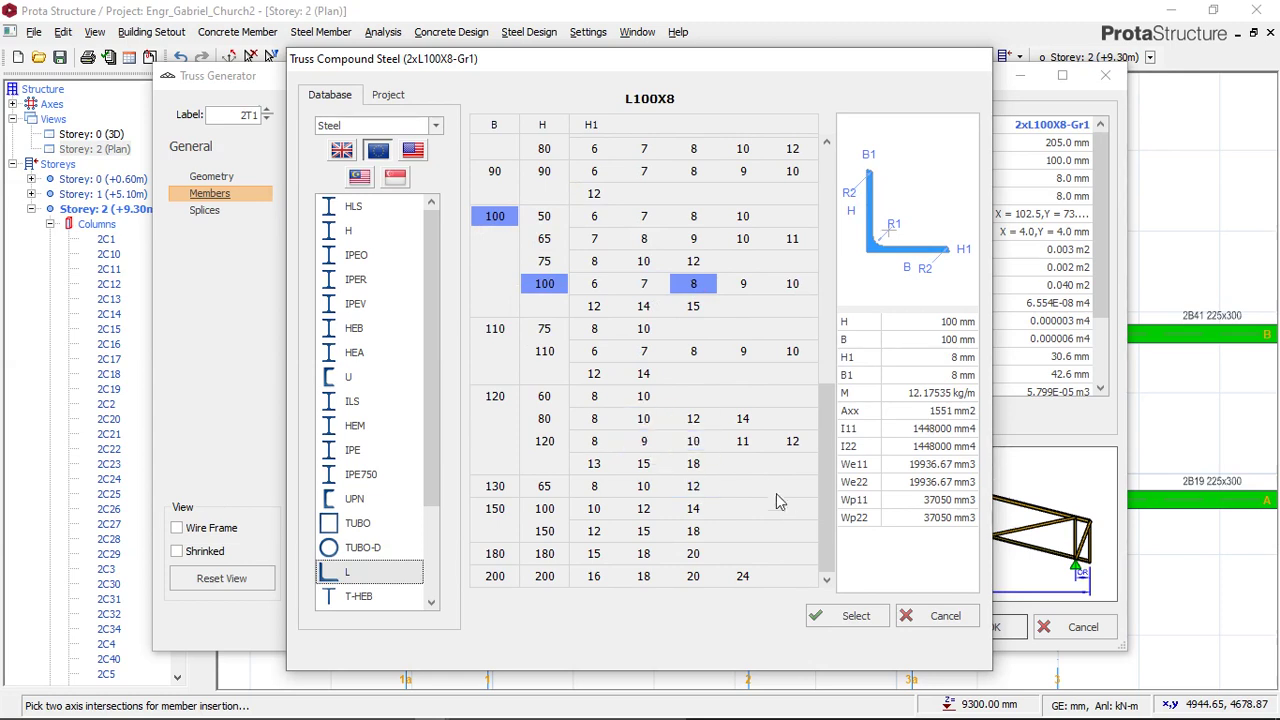
pyautogui.click(840, 616)
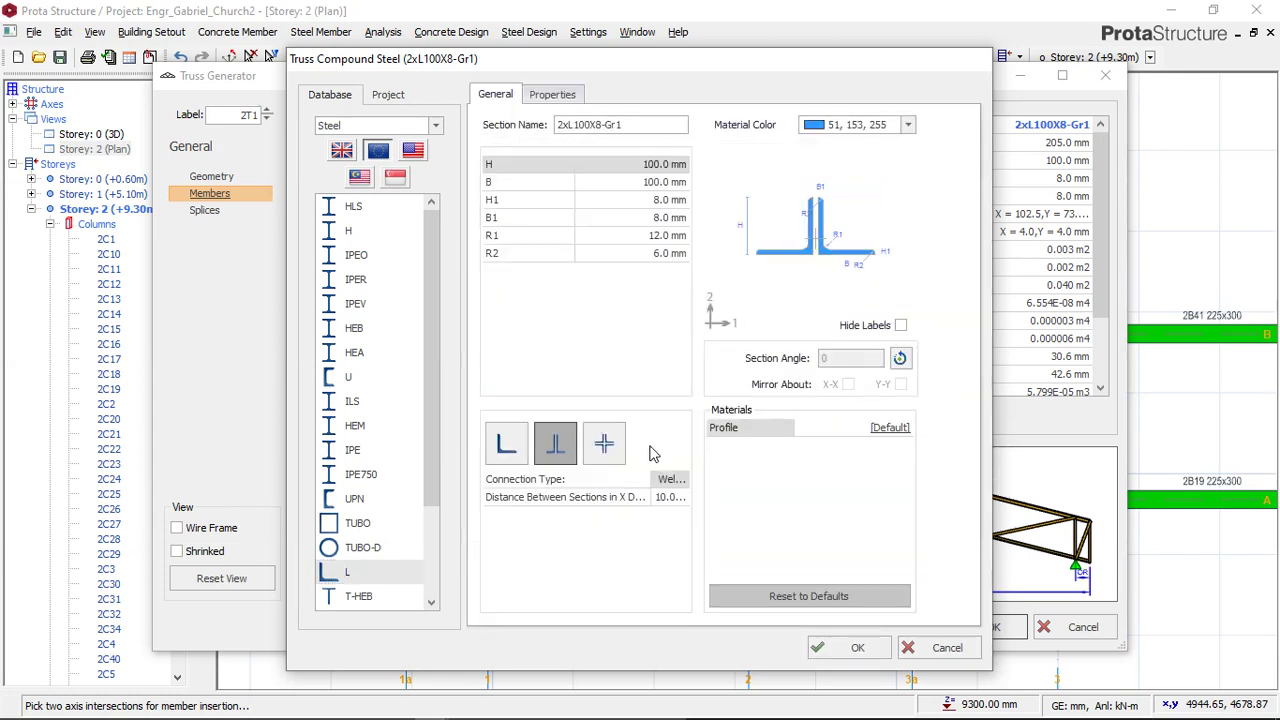
pyautogui.click(846, 648)
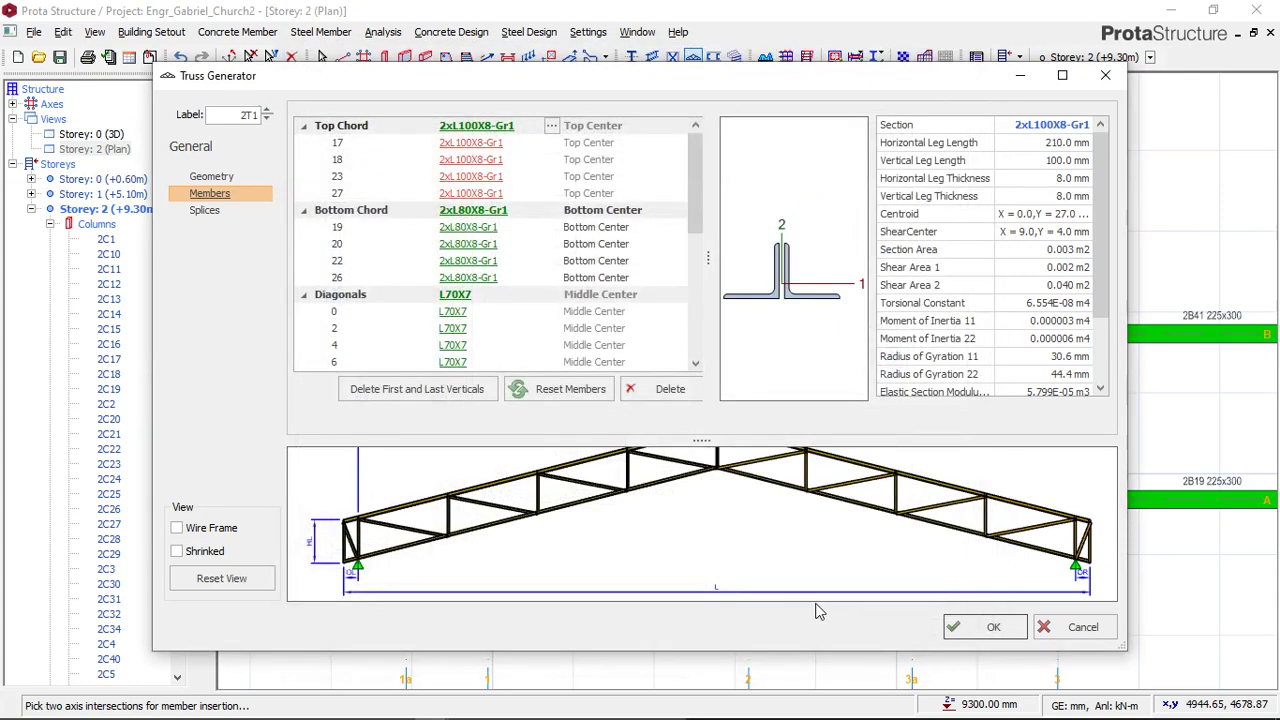
# Accept the truss geometry and section settings to generate the truss along axis 1.
pyautogui.click(985, 627)
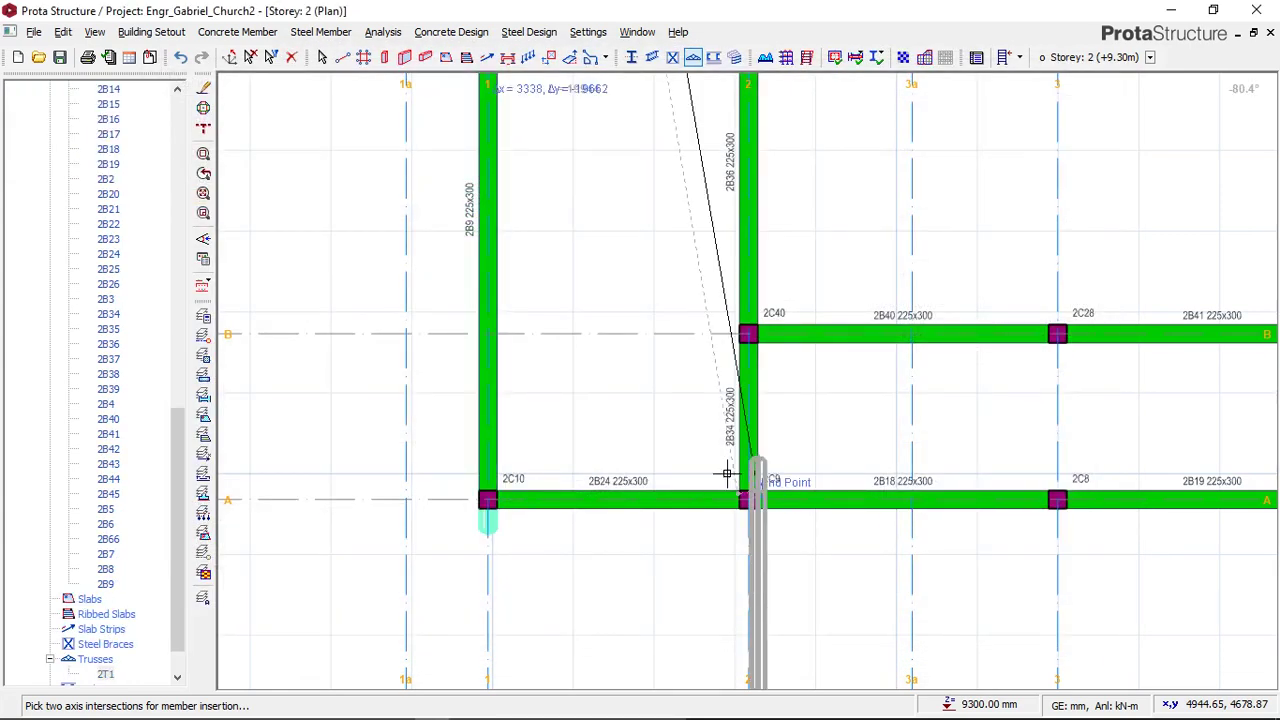
pyautogui.scroll(-5, 606, 485)
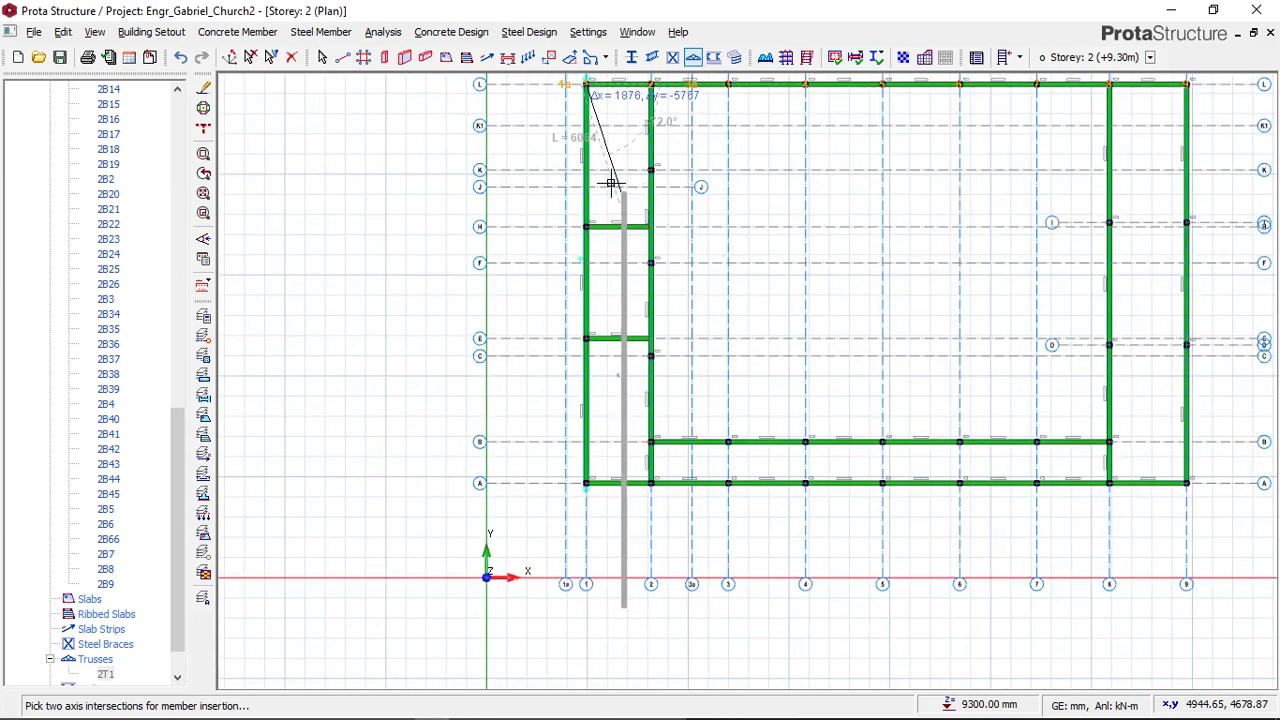
pyautogui.moveTo(629, 78); pyautogui.dragTo(582, 255, button='middle')
pyautogui.scroll(8, 575, 210)
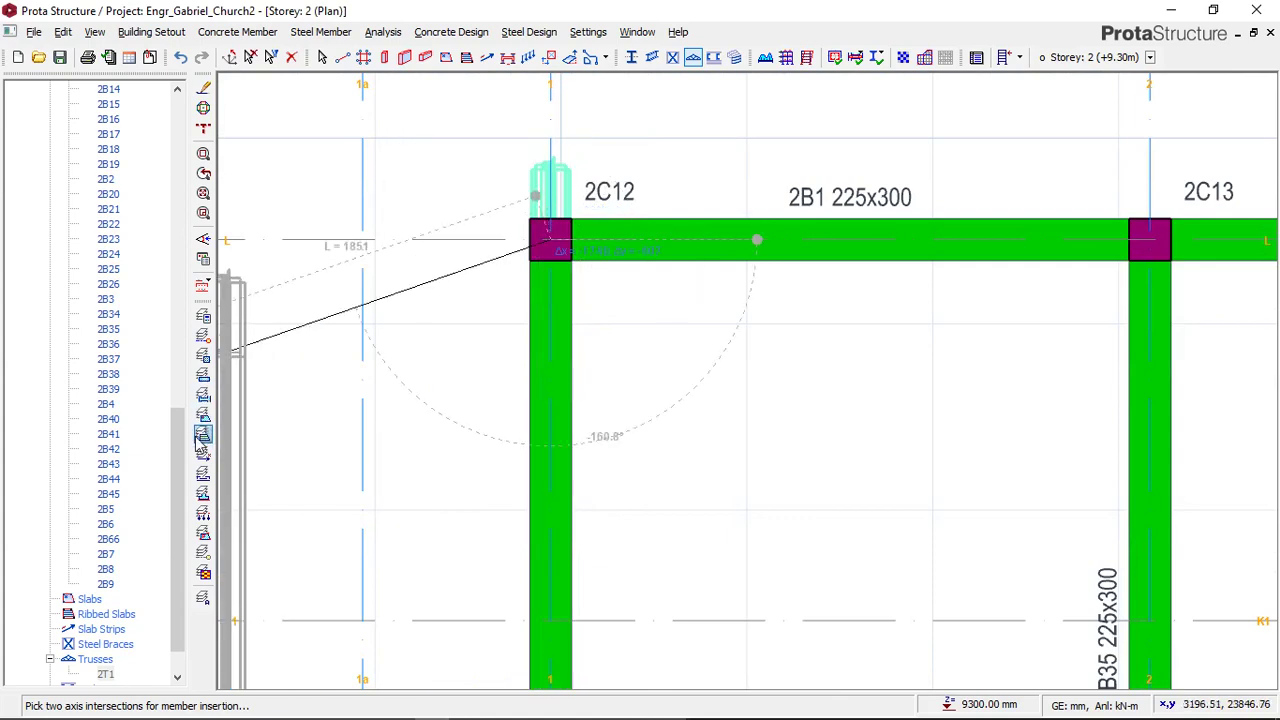
# Display Storey 2 in 3D and examine the truss along axis 1 from several angles.
pyautogui.scroll(20, 184, 447)
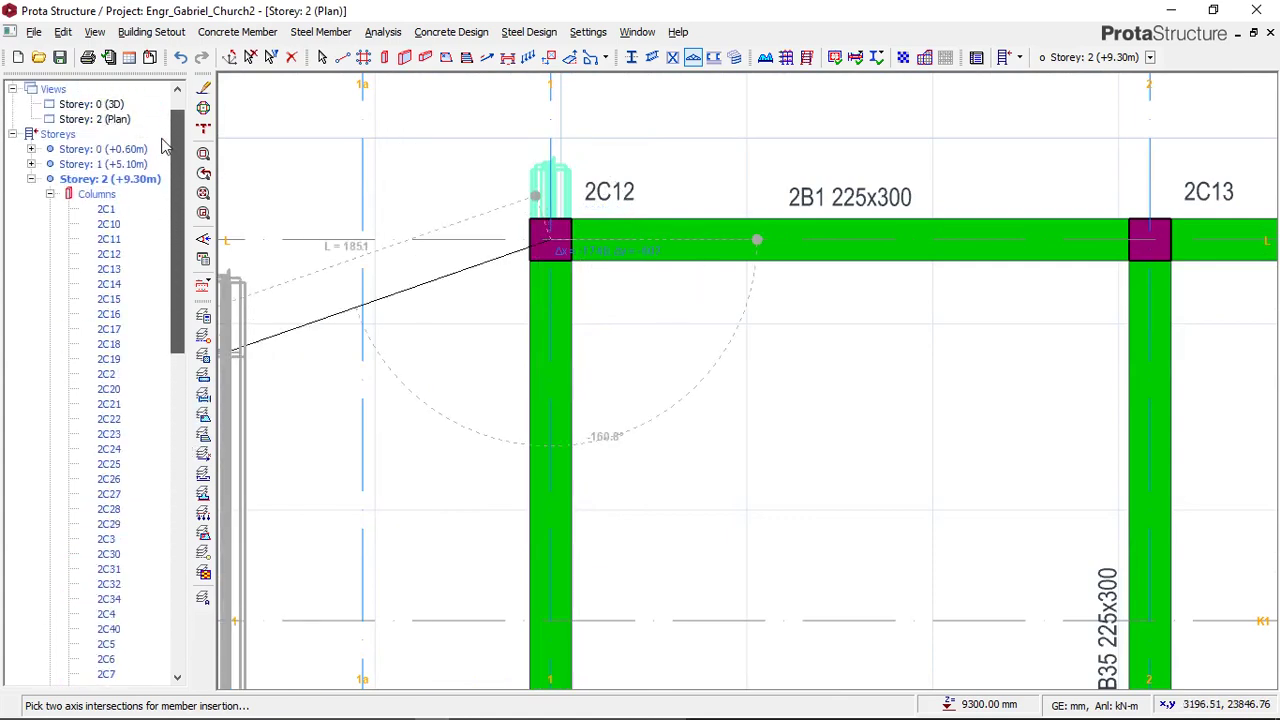
pyautogui.click(96, 134)
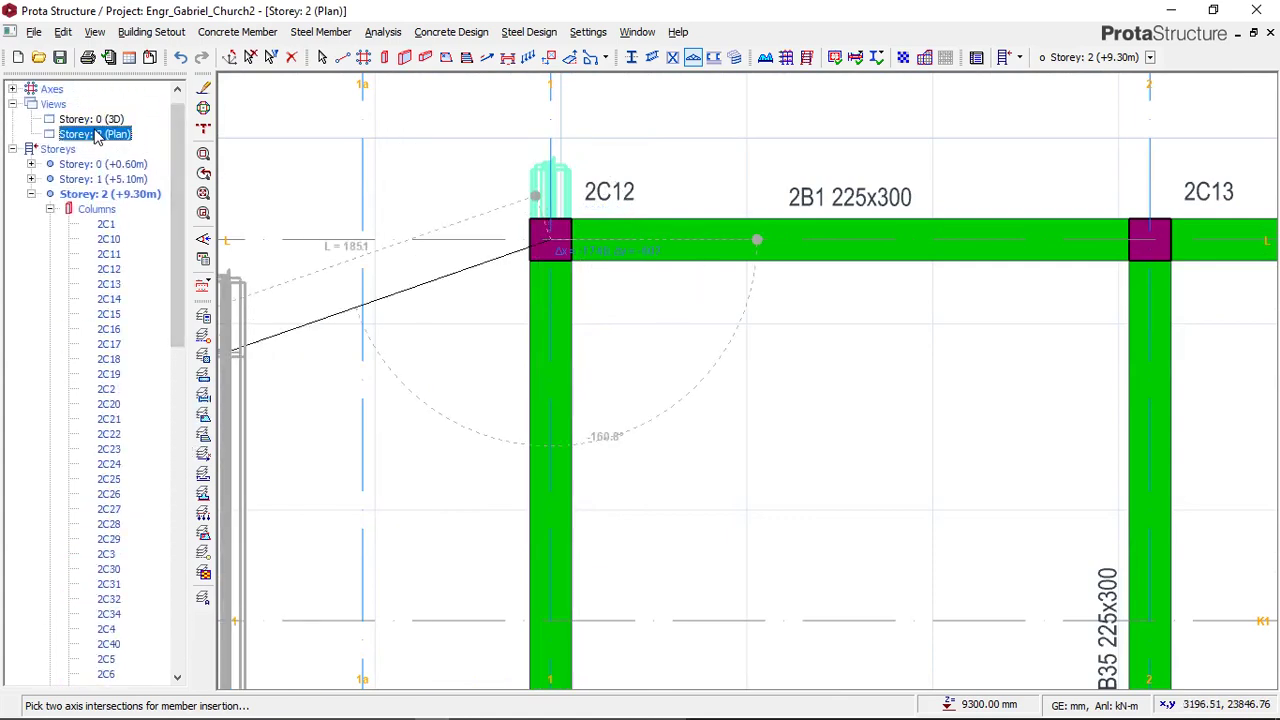
pyautogui.rightClick(96, 133)
pyautogui.click(145, 160)
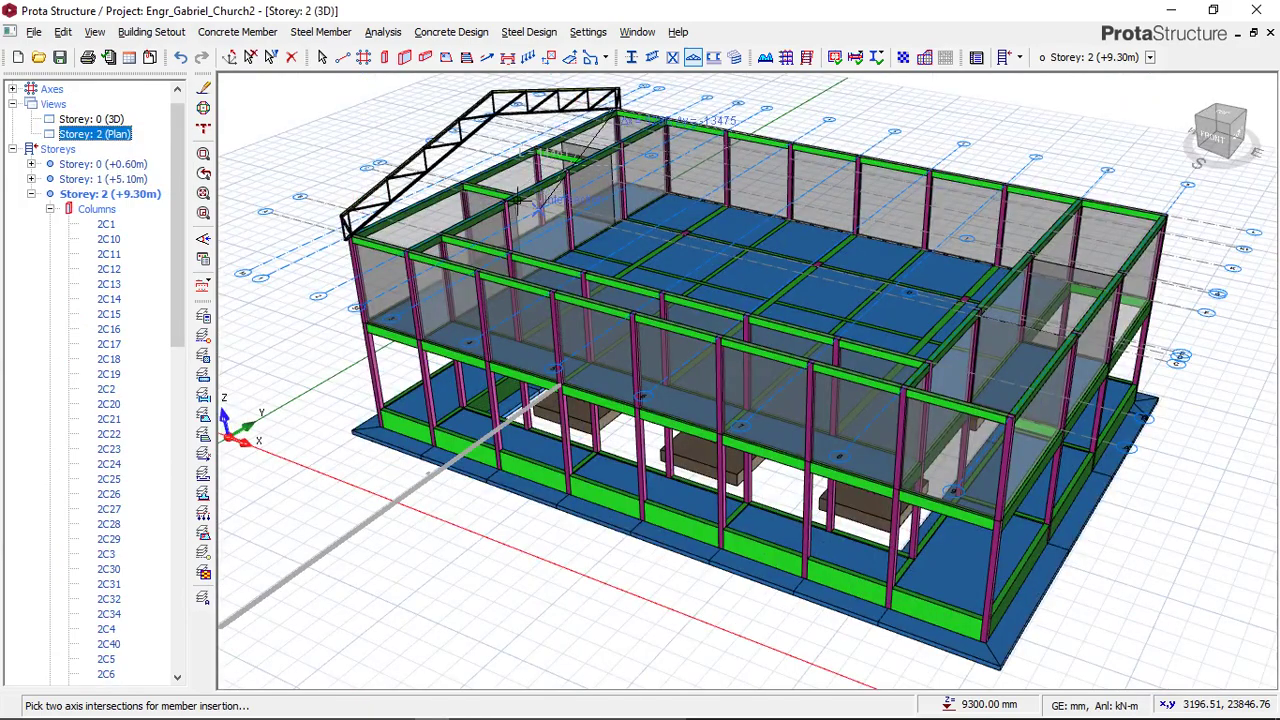
pyautogui.scroll(-3, 562, 200)
pyautogui.moveTo(449, 217); pyautogui.dragTo(652, 208, button='middle')
pyautogui.scroll(2, 346, 308)
pyautogui.scroll(-3, 344, 315)
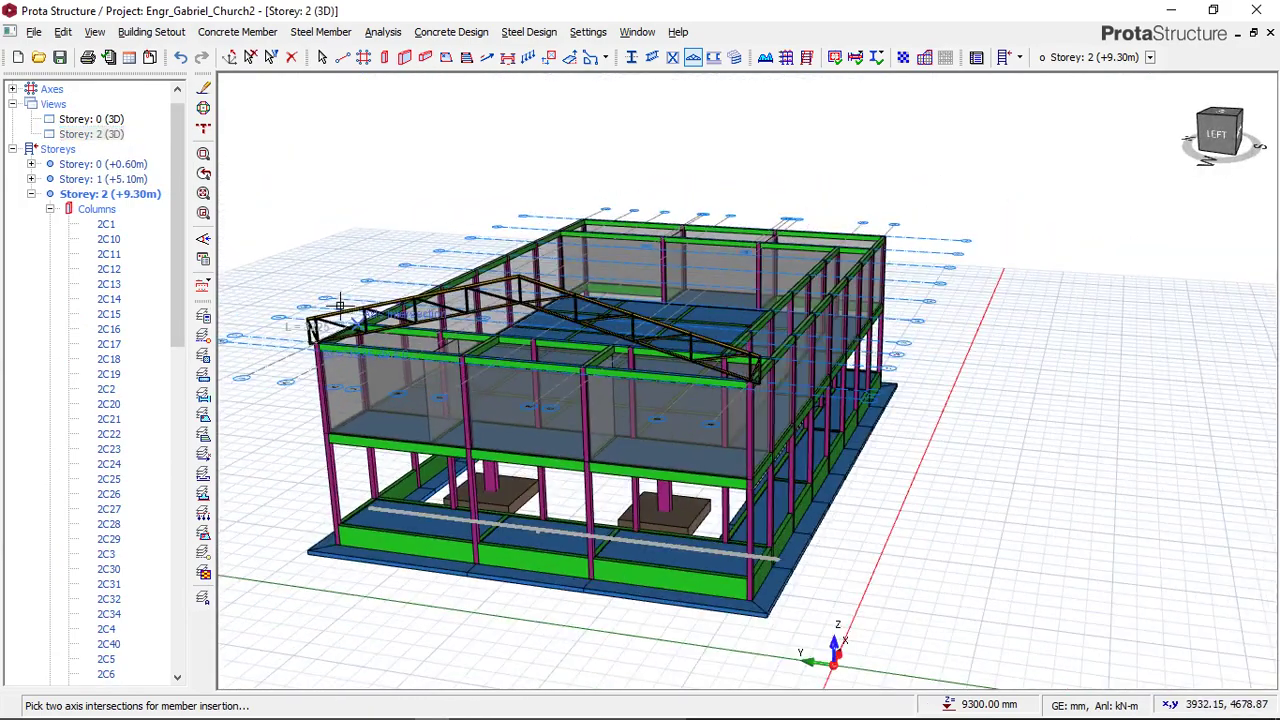
pyautogui.moveTo(344, 315); pyautogui.dragTo(420, 318, button='middle')
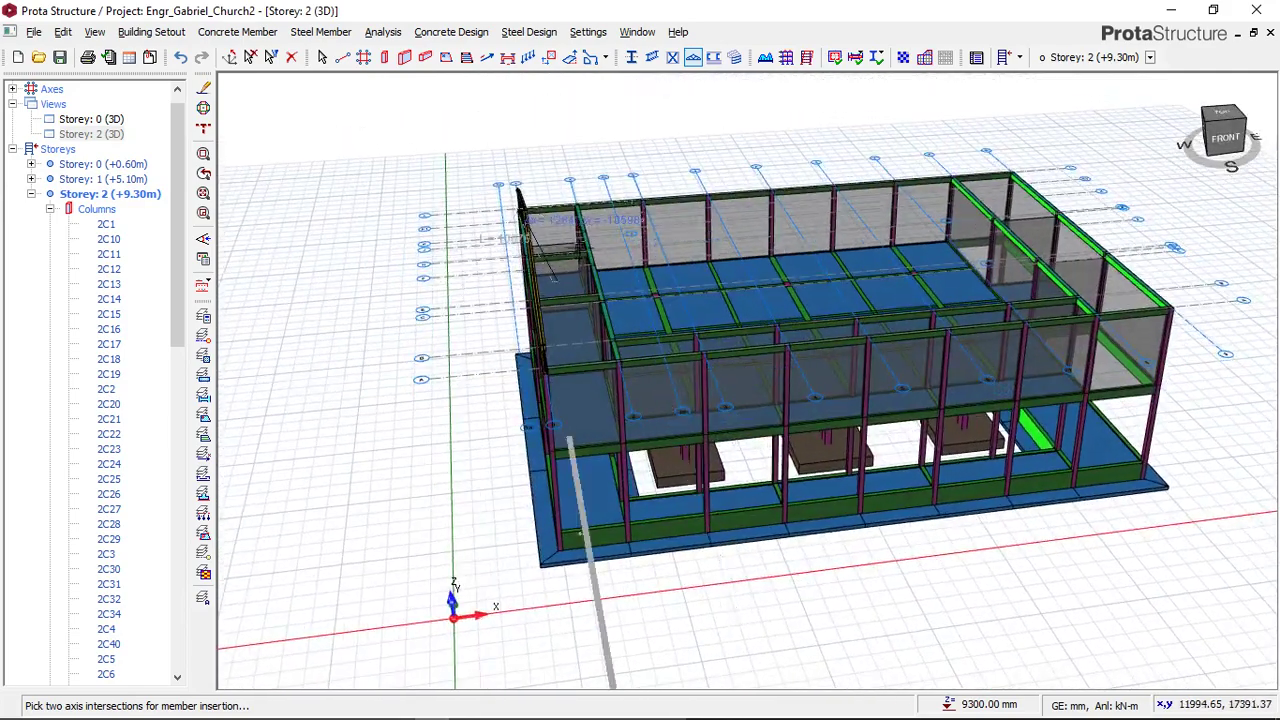
# Return Storey 2 to plan view and place a copy of the truss on axis 3 at axis L.
pyautogui.rightClick(92, 135)
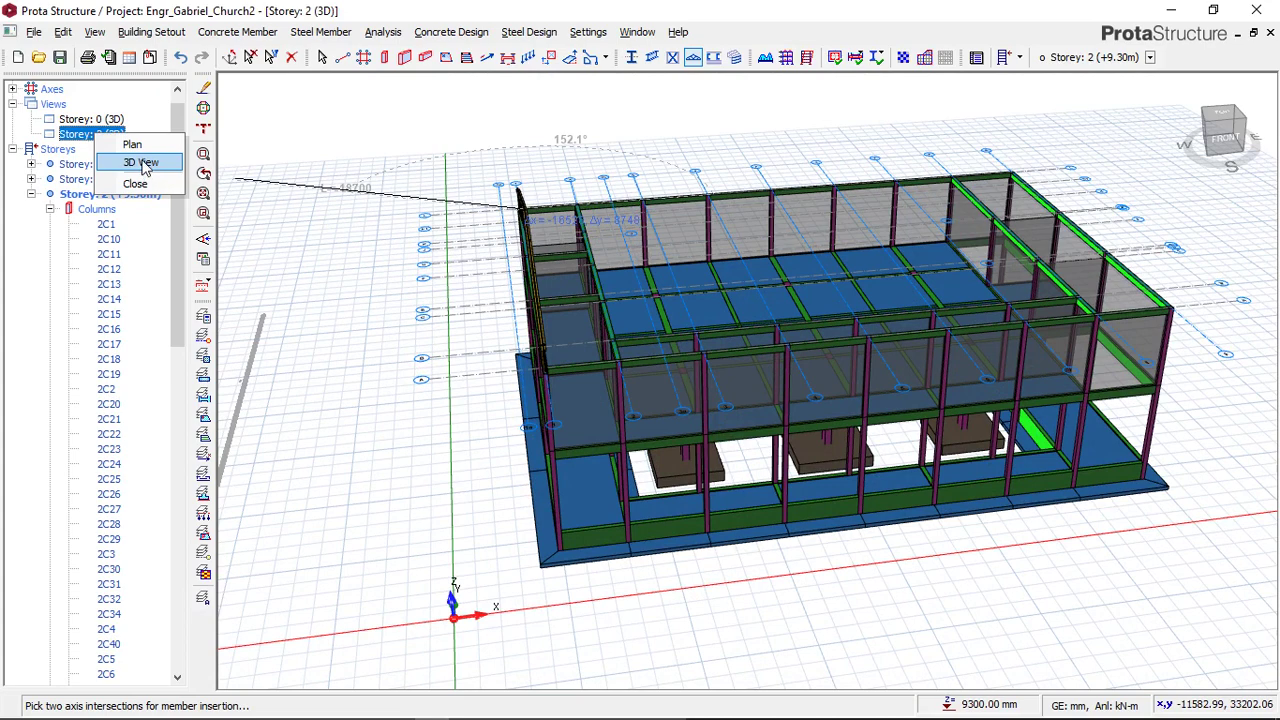
pyautogui.click(132, 144)
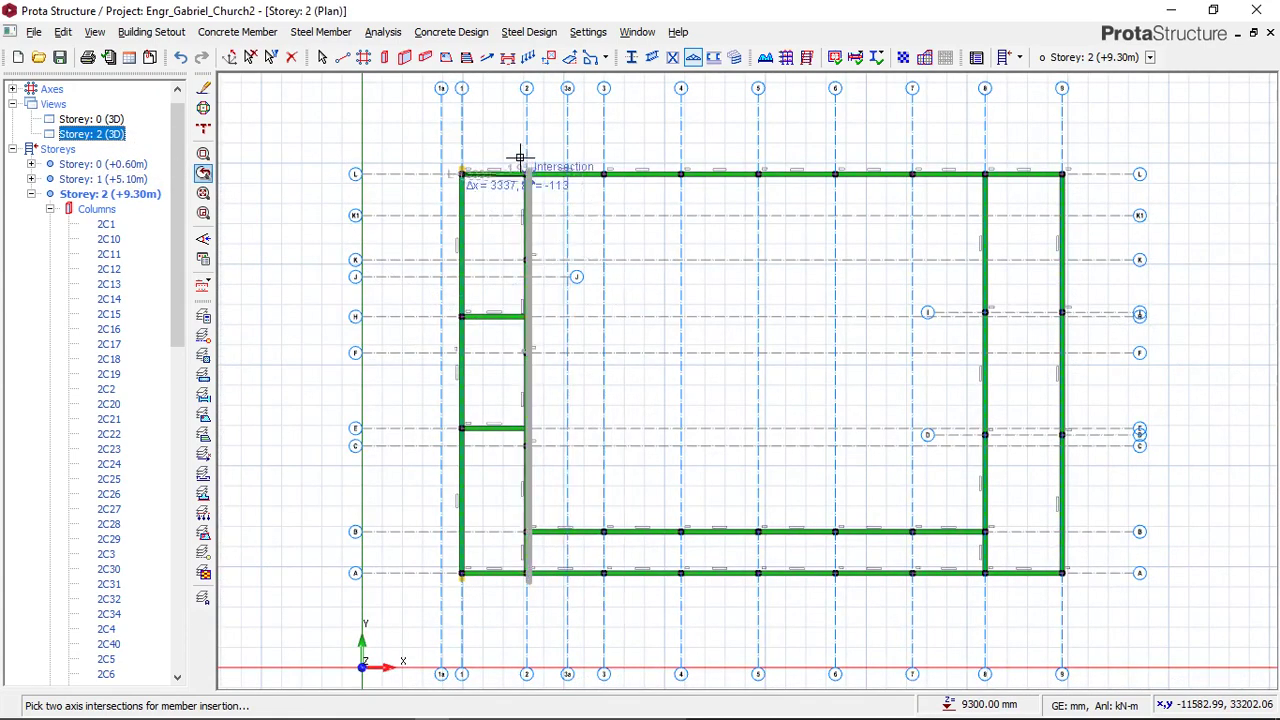
pyautogui.scroll(3, 530, 170)
pyautogui.scroll(5, 553, 186)
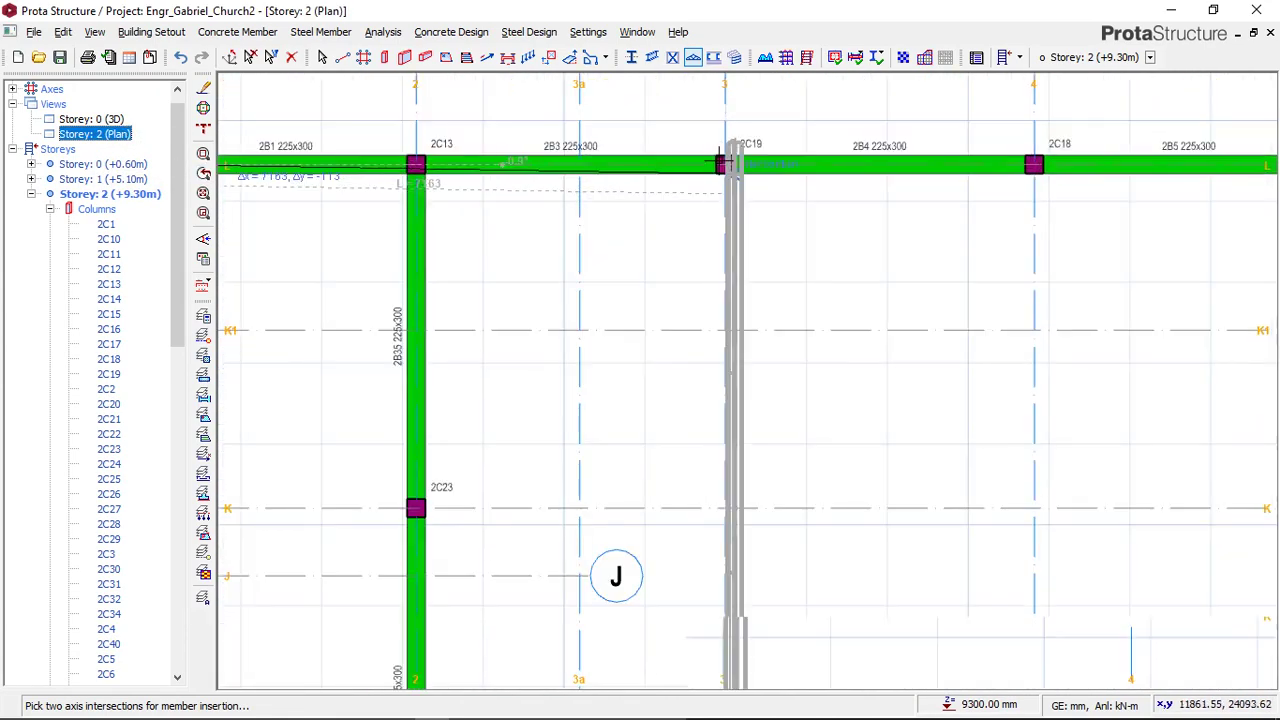
pyautogui.scroll(-3, 720, 148)
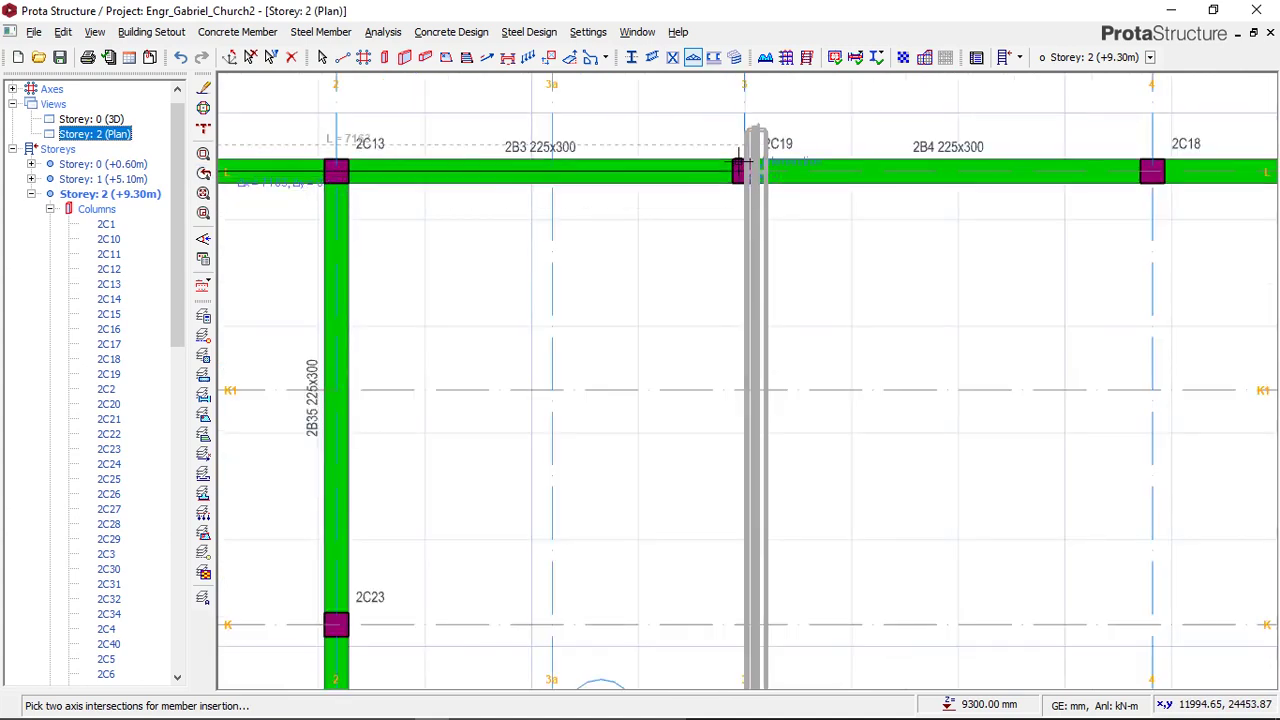
pyautogui.scroll(4, 748, 170)
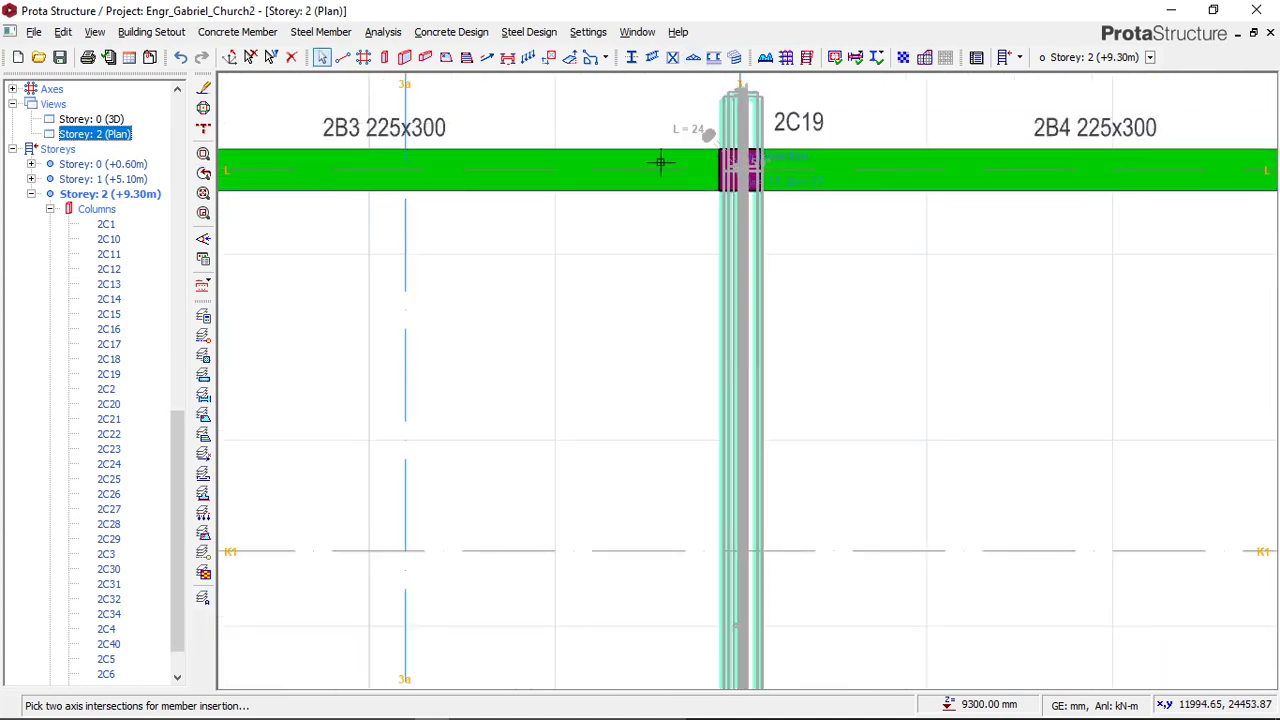
# Place another truss copy on axis 5 at its intersection with axis L.
pyautogui.scroll(-4, 663, 163)
pyautogui.scroll(-3, 513, 198)
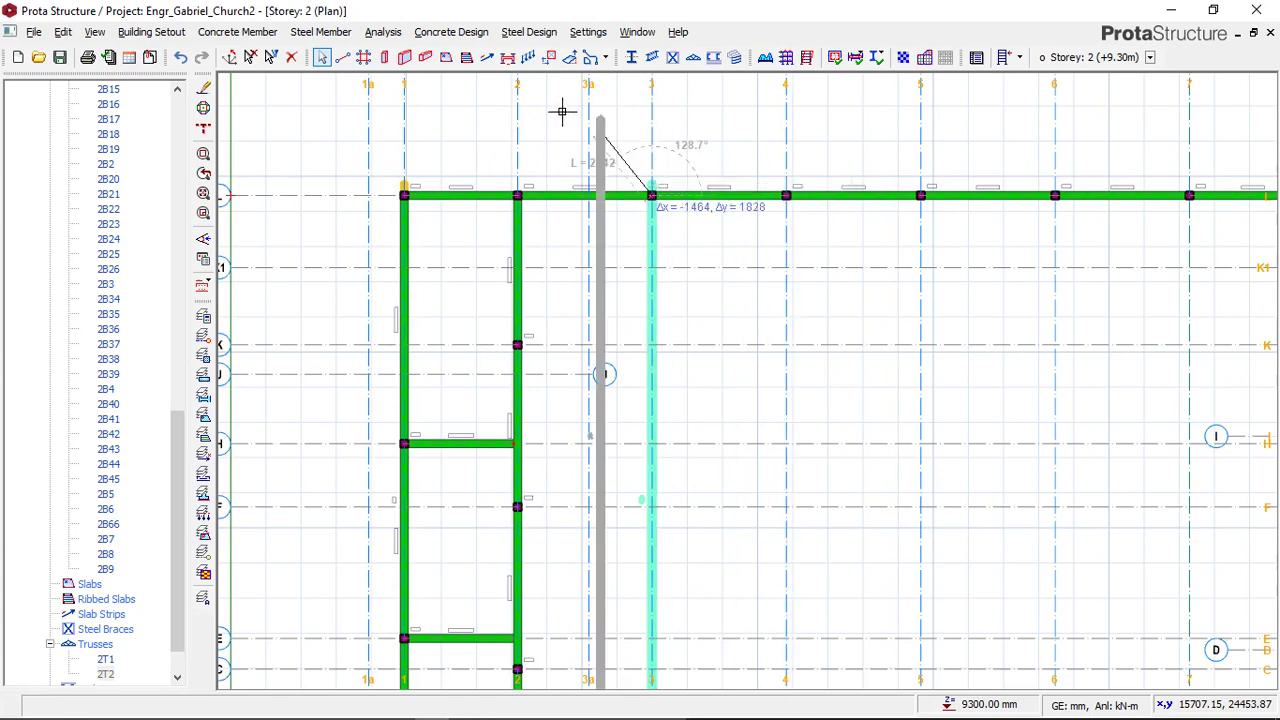
pyautogui.scroll(-2, 760, 171)
pyautogui.scroll(3, 830, 165)
pyautogui.scroll(5, 838, 165)
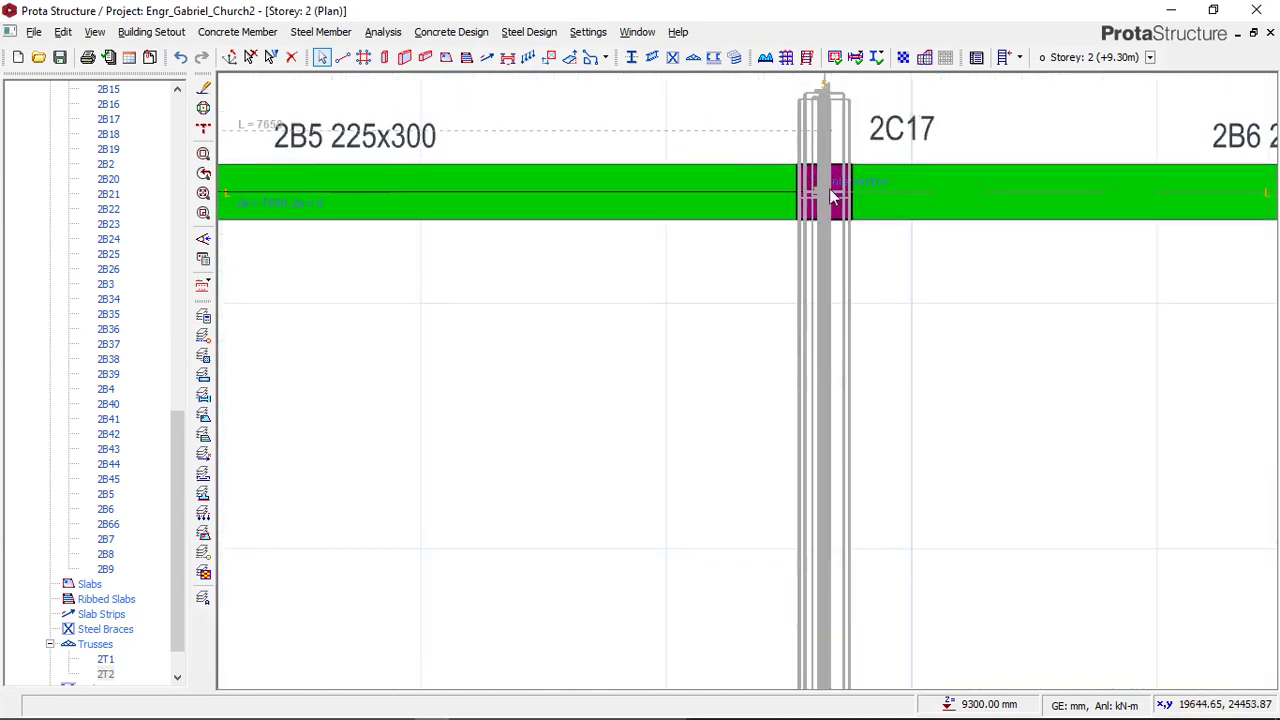
pyautogui.click(829, 188)
# Place another truss copy on axis 7 at its intersection with axis L.
pyautogui.scroll(-6, 674, 194)
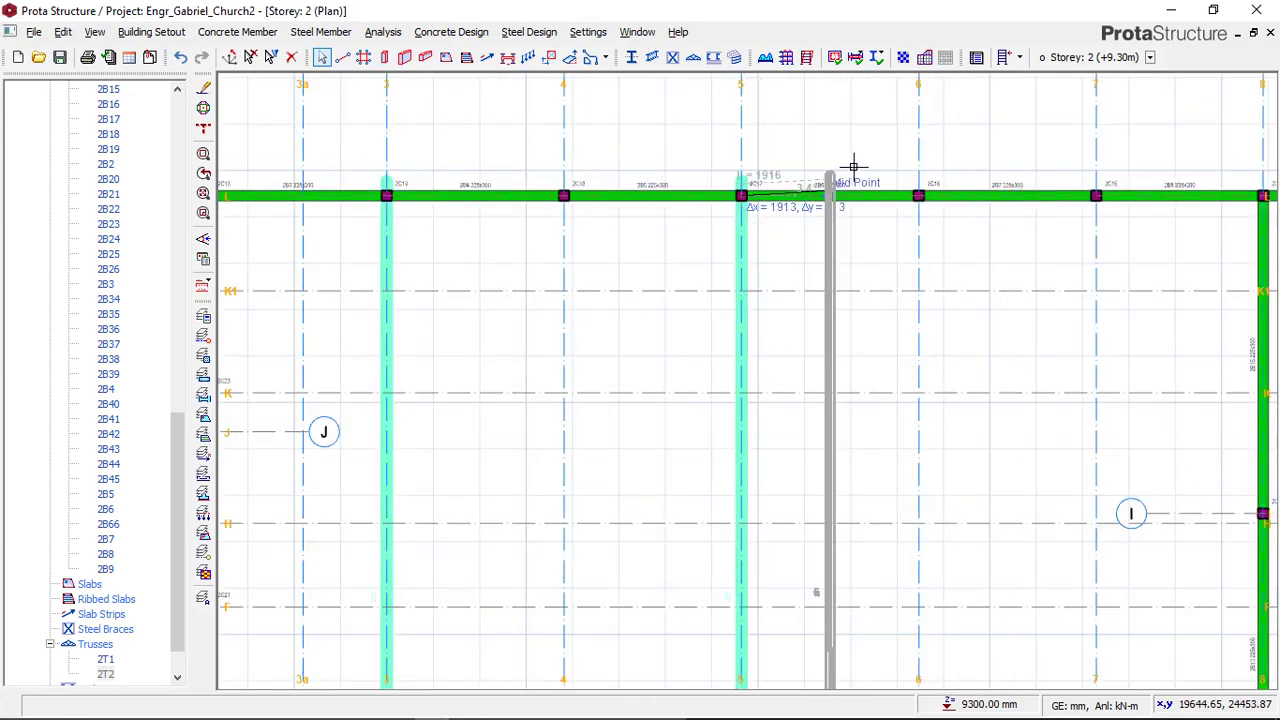
pyautogui.scroll(-4, 853, 166)
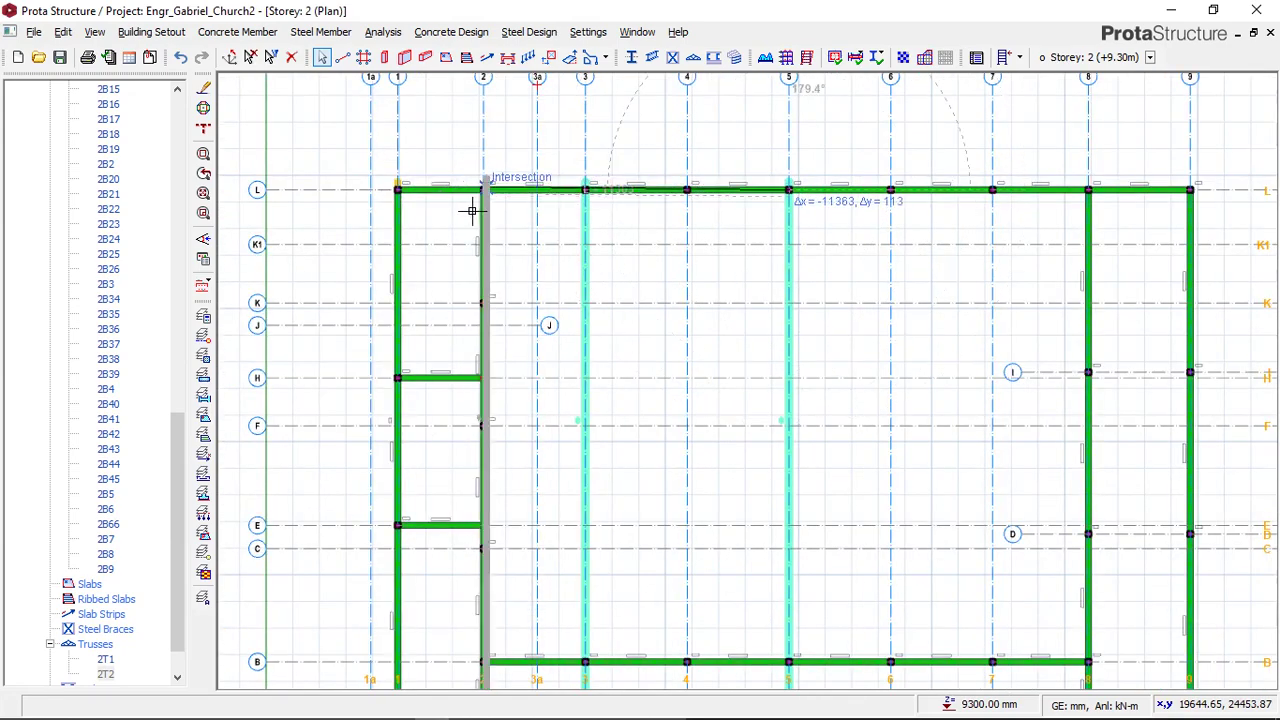
pyautogui.scroll(2, 683, 173)
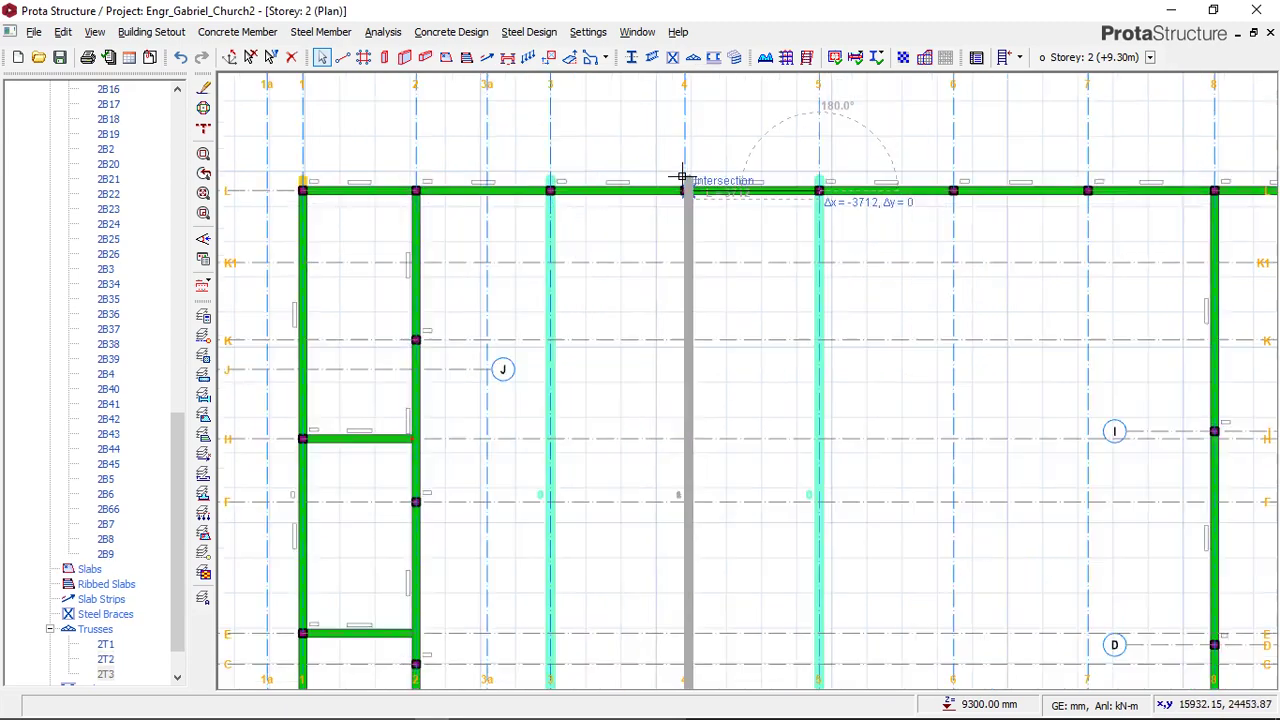
pyautogui.scroll(-3, 834, 211)
pyautogui.scroll(3, 923, 205)
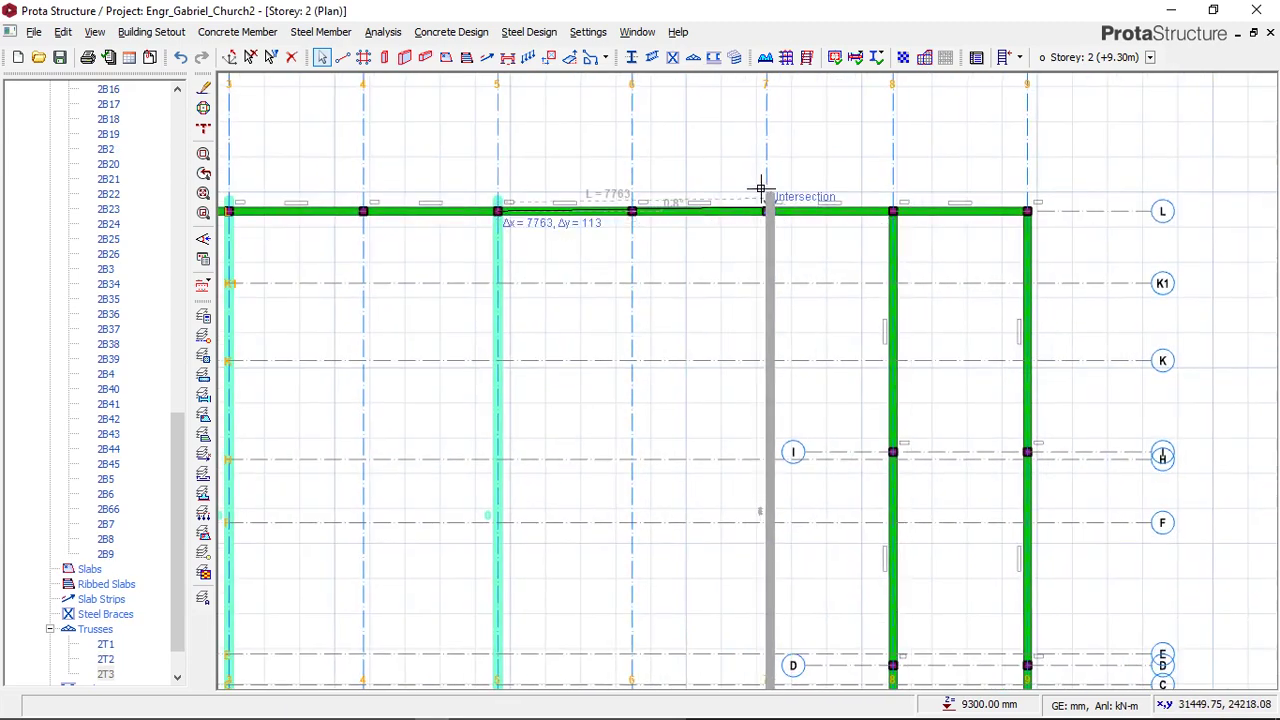
pyautogui.scroll(1, 760, 188)
pyautogui.scroll(2, 753, 199)
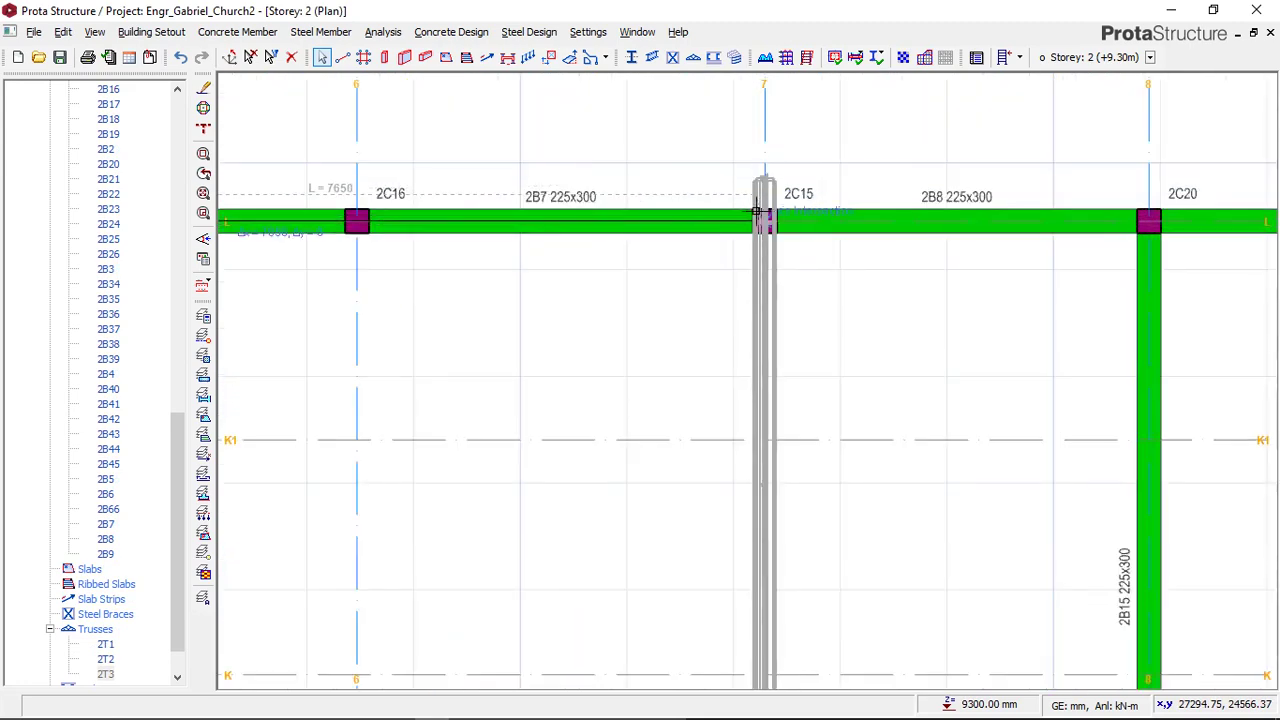
pyautogui.click(755, 214)
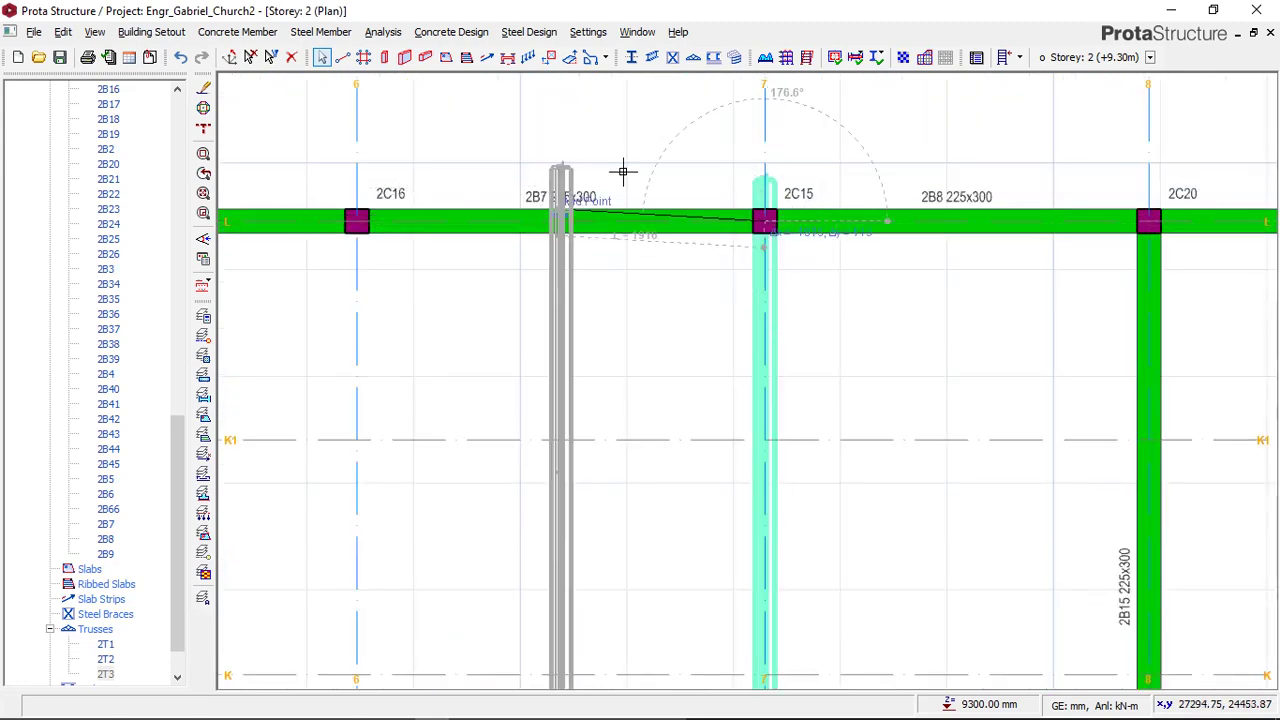
# Place the last truss copy on axis 9 at its intersection with axis L.
pyautogui.scroll(-4, 626, 200)
pyautogui.click(843, 211)
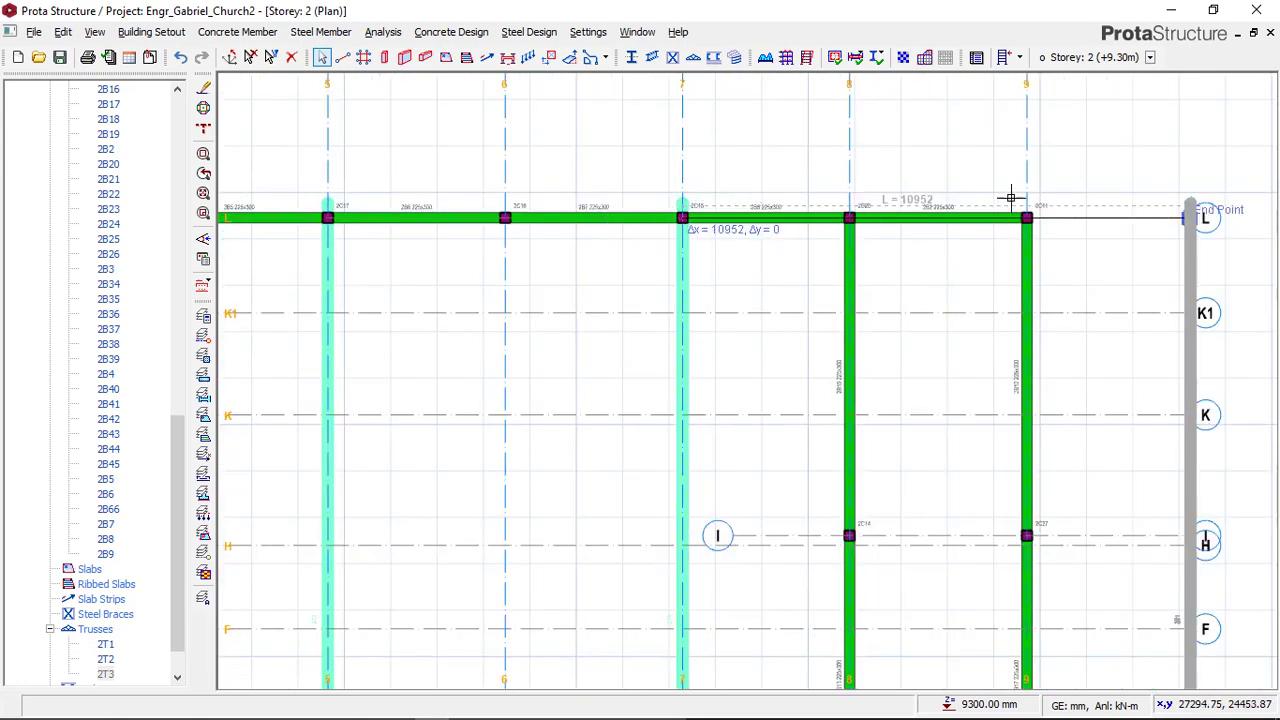
pyautogui.scroll(3, 1020, 200)
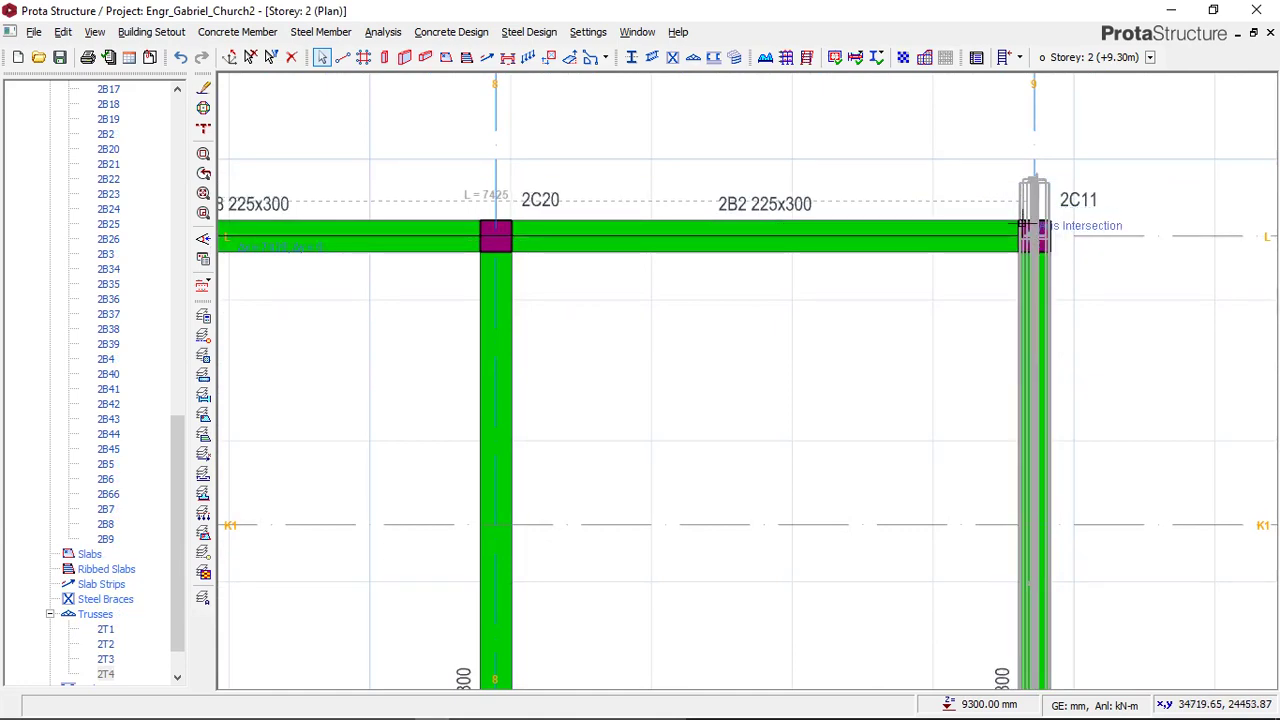
pyautogui.click(1030, 228)
pyautogui.scroll(-4, 1045, 225)
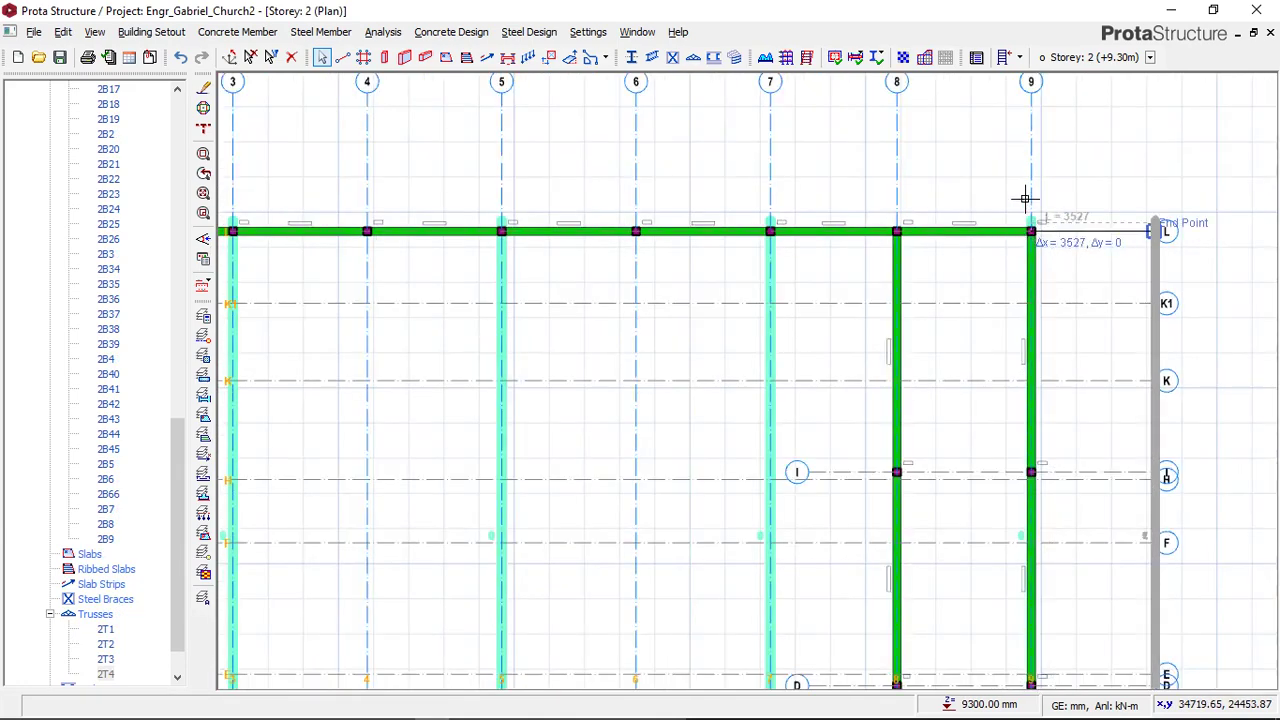
# Deselect the copied trusses and switch the Storey 2 view to 3D.
pyautogui.moveTo(365, 207); pyautogui.dragTo(538, 221, button='middle')
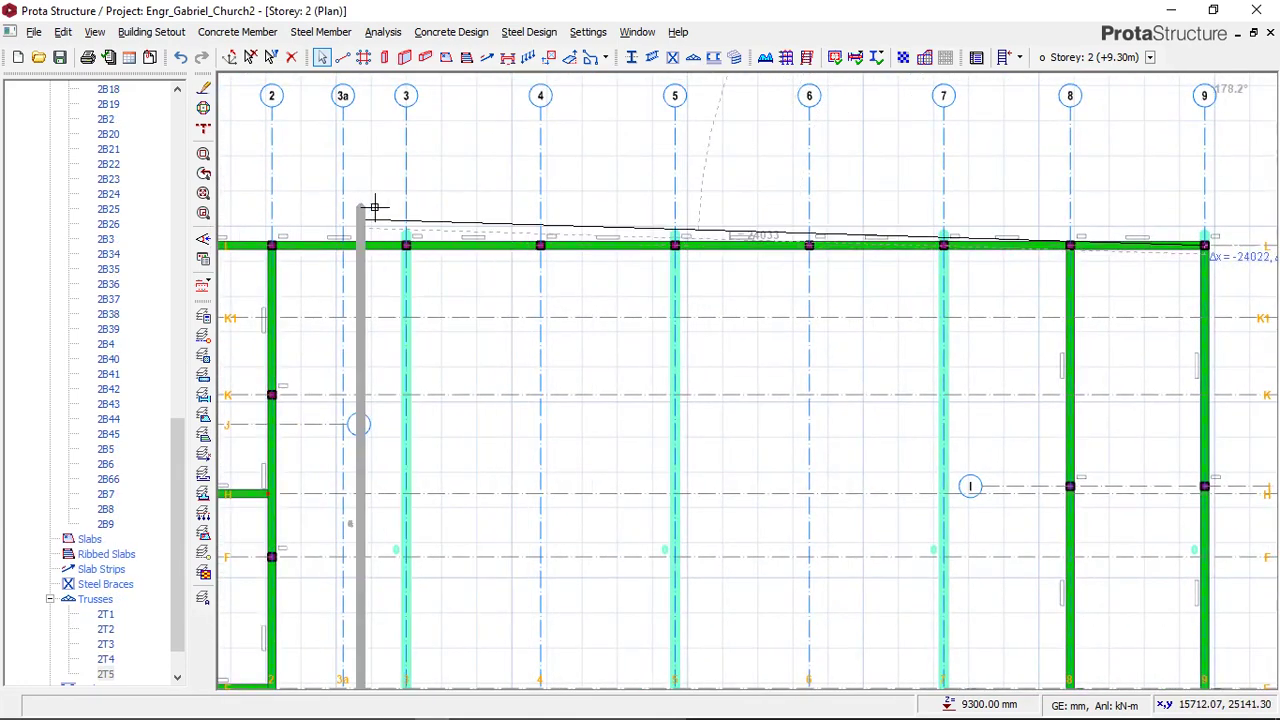
pyautogui.moveTo(368, 208); pyautogui.dragTo(620, 227, button='middle')
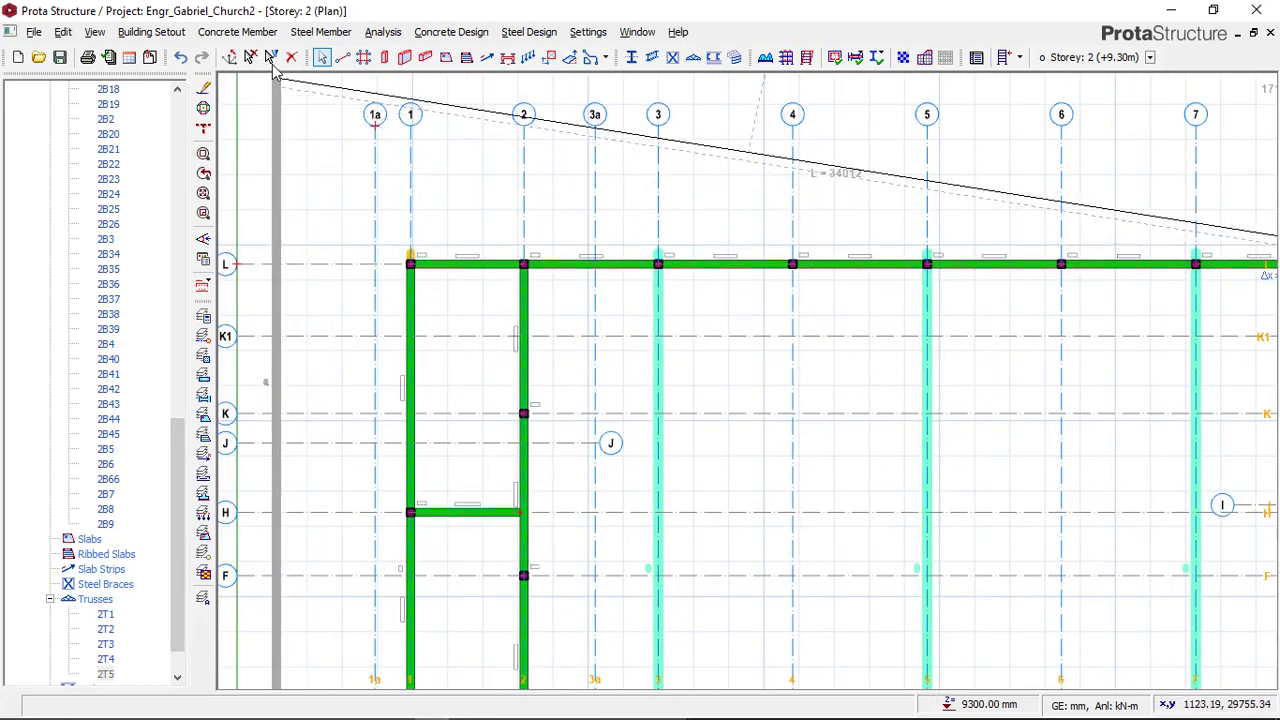
pyautogui.click(250, 57)
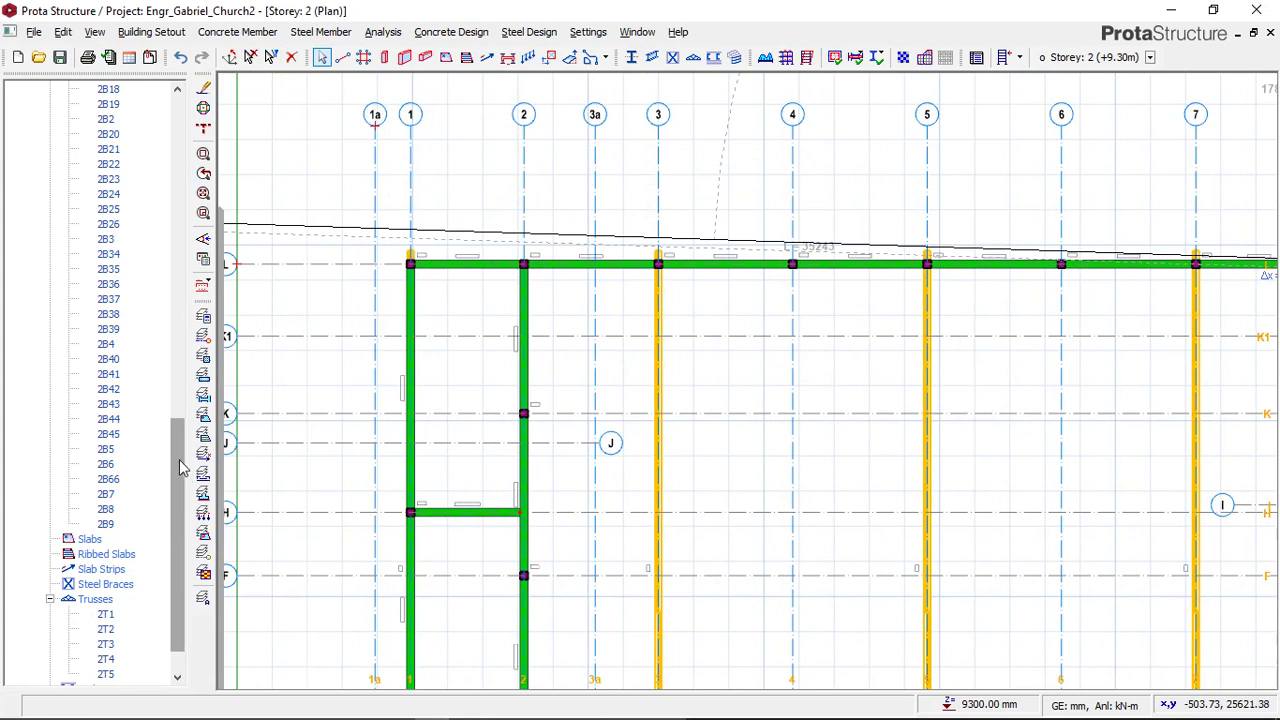
pyautogui.moveTo(180, 468); pyautogui.dragTo(171, 132)
pyautogui.rightClick(88, 151)
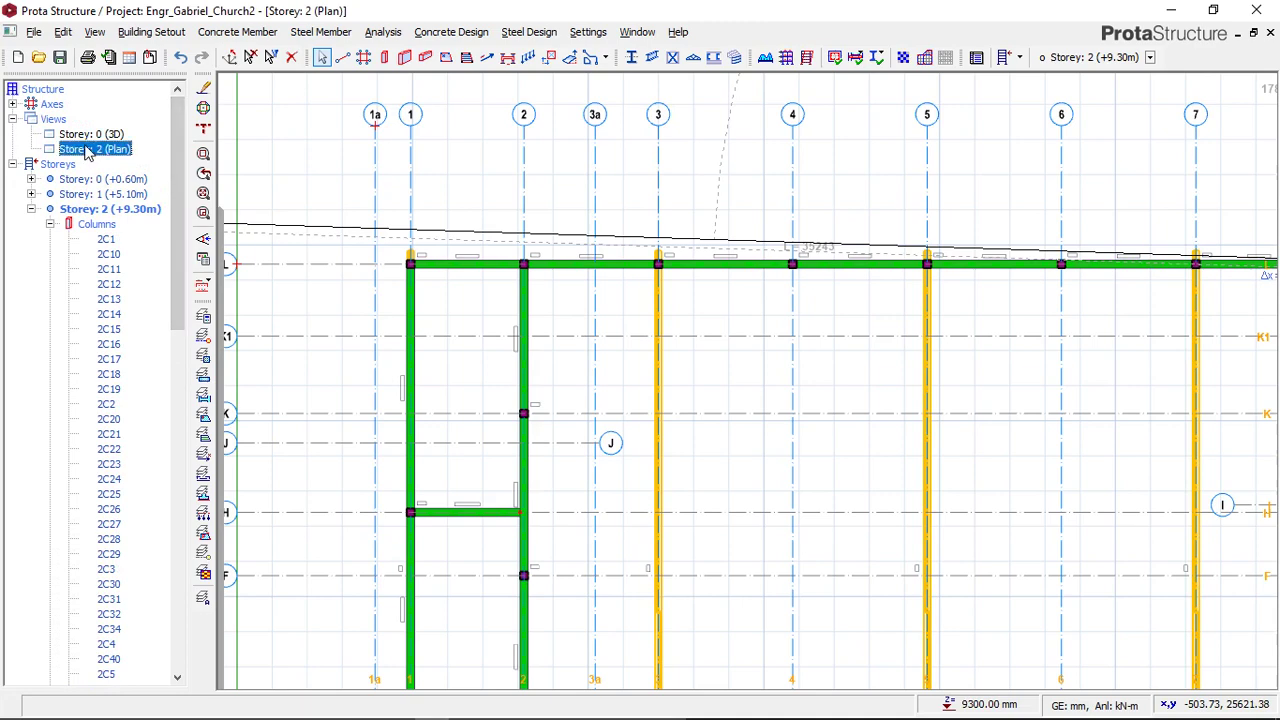
pyautogui.click(137, 175)
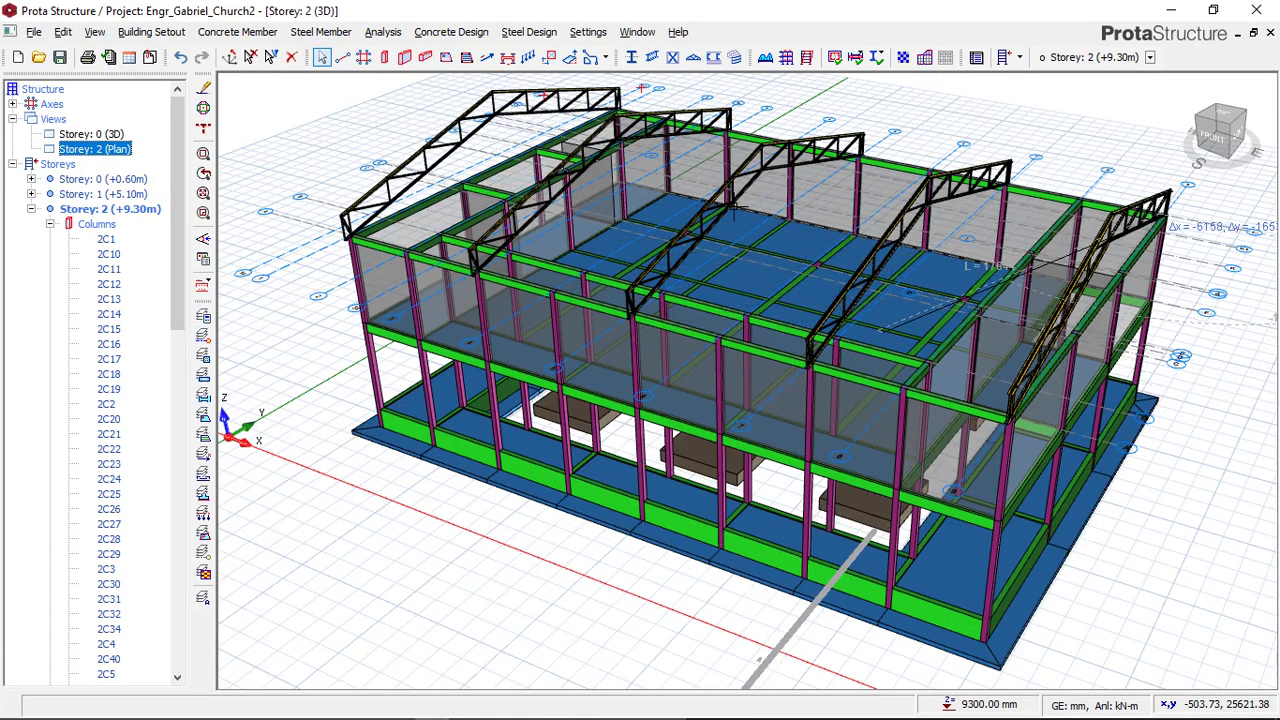
pyautogui.click(254, 64)
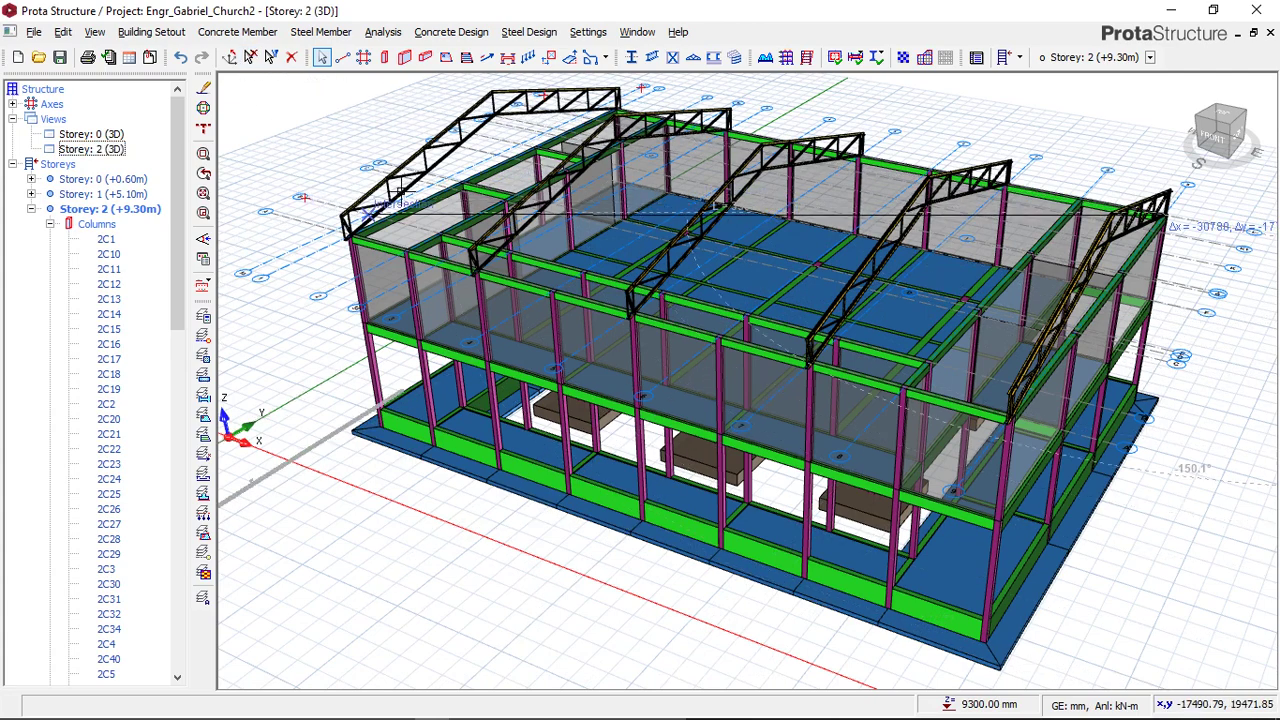
# Examine the placement of the roof trusses on axes 1, 3, 5, 7 and 9 from several angles.
pyautogui.scroll(-1, 980, 338)
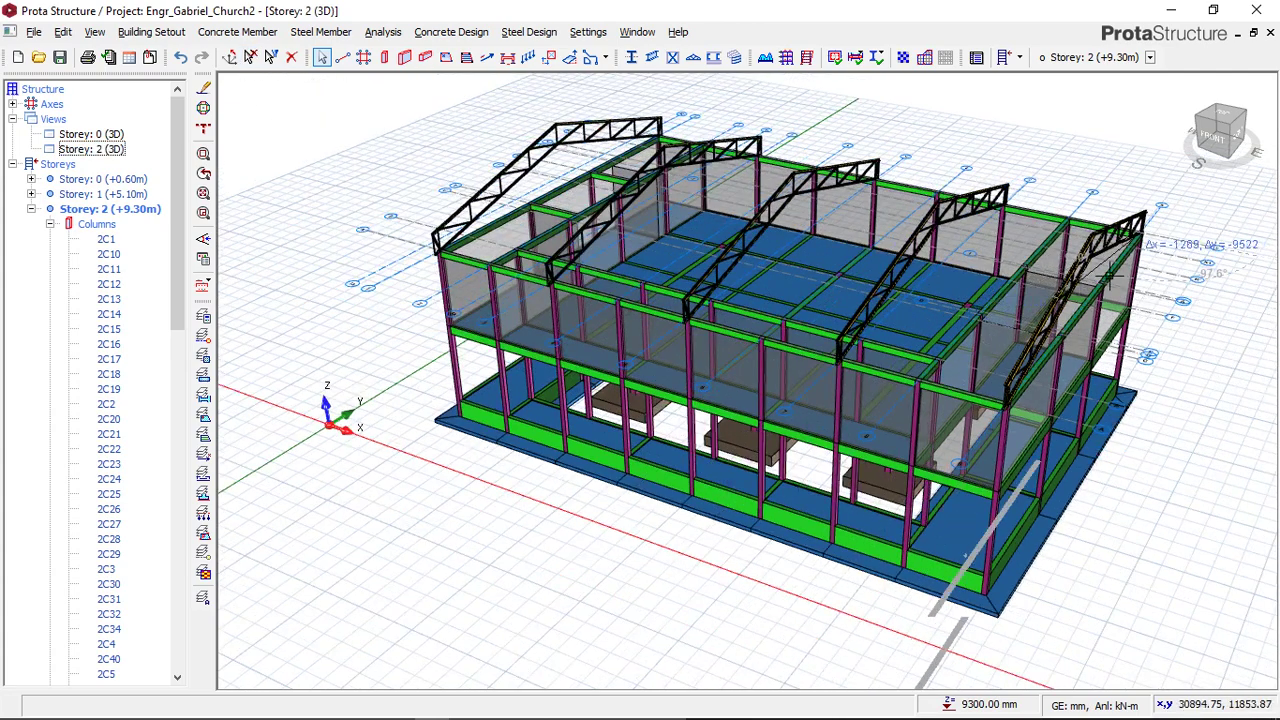
pyautogui.scroll(-1, 976, 286)
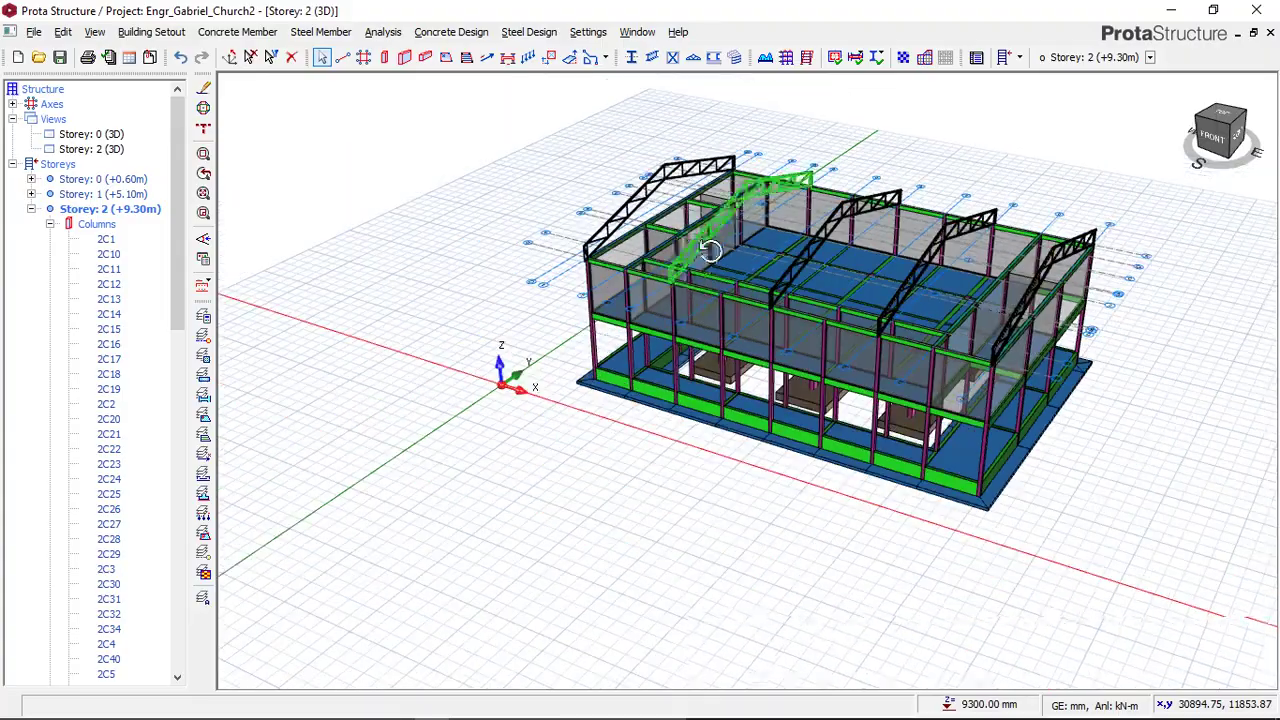
pyautogui.moveTo(711, 252); pyautogui.dragTo(936, 234, button='middle')
pyautogui.moveTo(830, 290); pyautogui.dragTo(802, 220, button='middle')
pyautogui.scroll(4, 846, 249)
pyautogui.scroll(-1, 802, 226)
pyautogui.scroll(-3, 603, 337)
pyautogui.moveTo(603, 337); pyautogui.dragTo(672, 310, button='middle')
pyautogui.scroll(3, 612, 288)
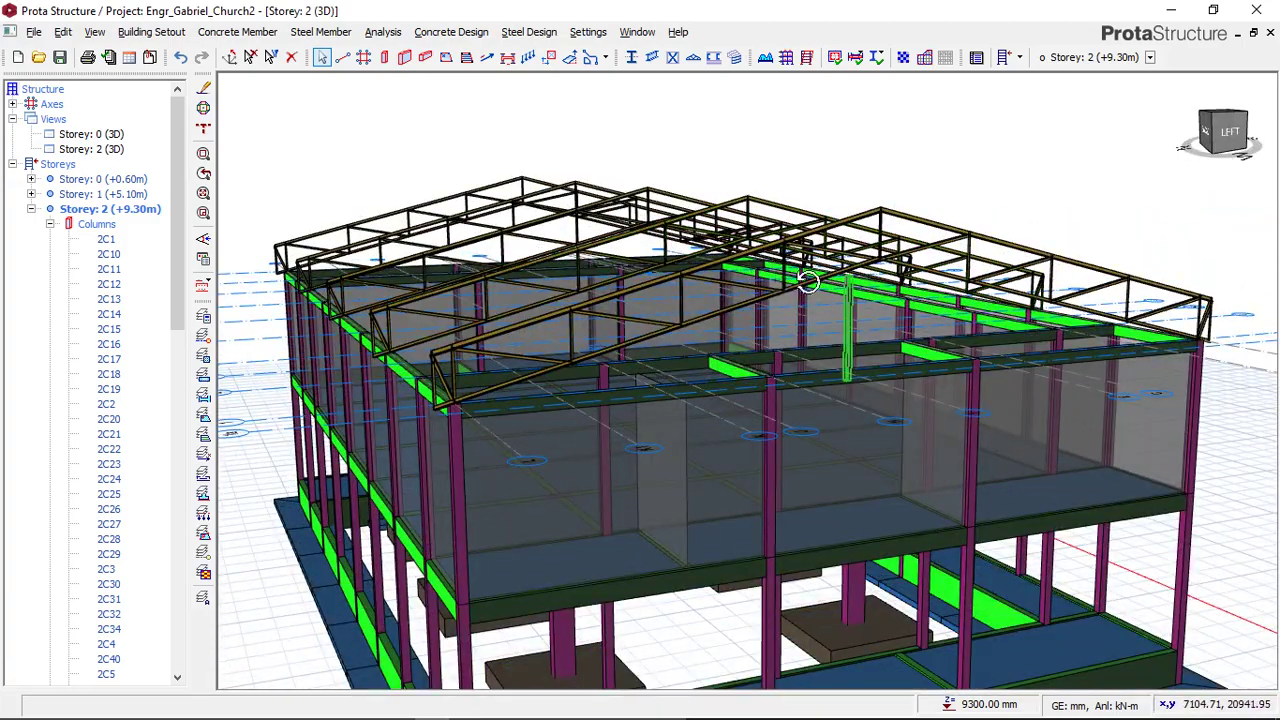
pyautogui.moveTo(860, 276)
pyautogui.mouseDown(button='middle')
pyautogui.moveTo(714, 285)
pyautogui.moveTo(738, 279)
pyautogui.mouseUp(button='middle')
pyautogui.scroll(-1, 642, 285)
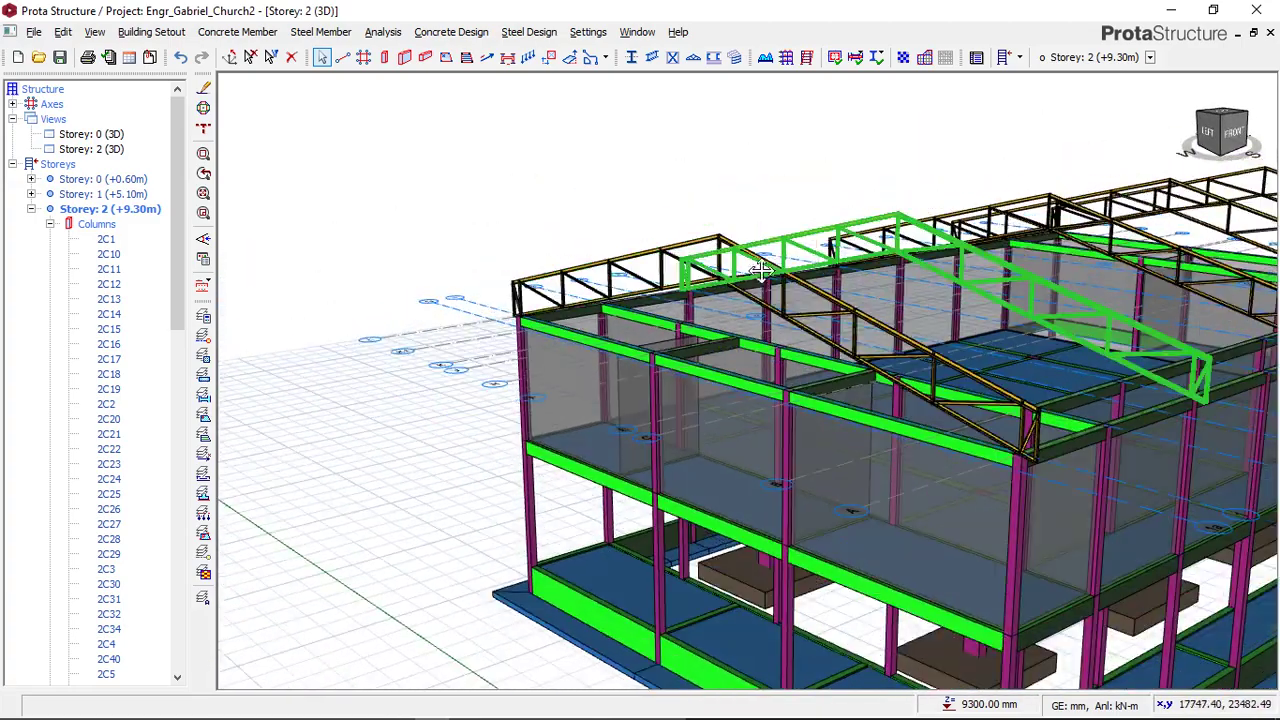
pyautogui.moveTo(844, 243); pyautogui.dragTo(716, 277, button='middle')
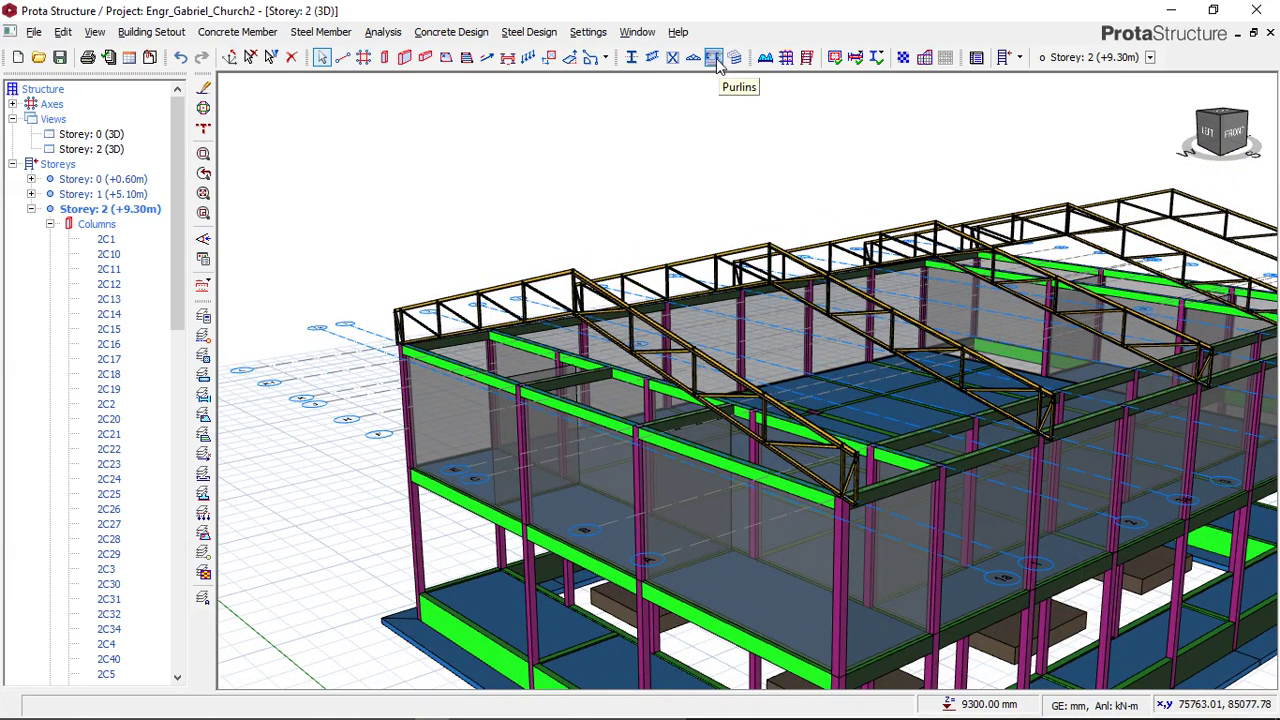
# Start inserting purlins between the roof truss on axis 1 and the adjacent truss on axis 3.
pyautogui.click(320, 32)
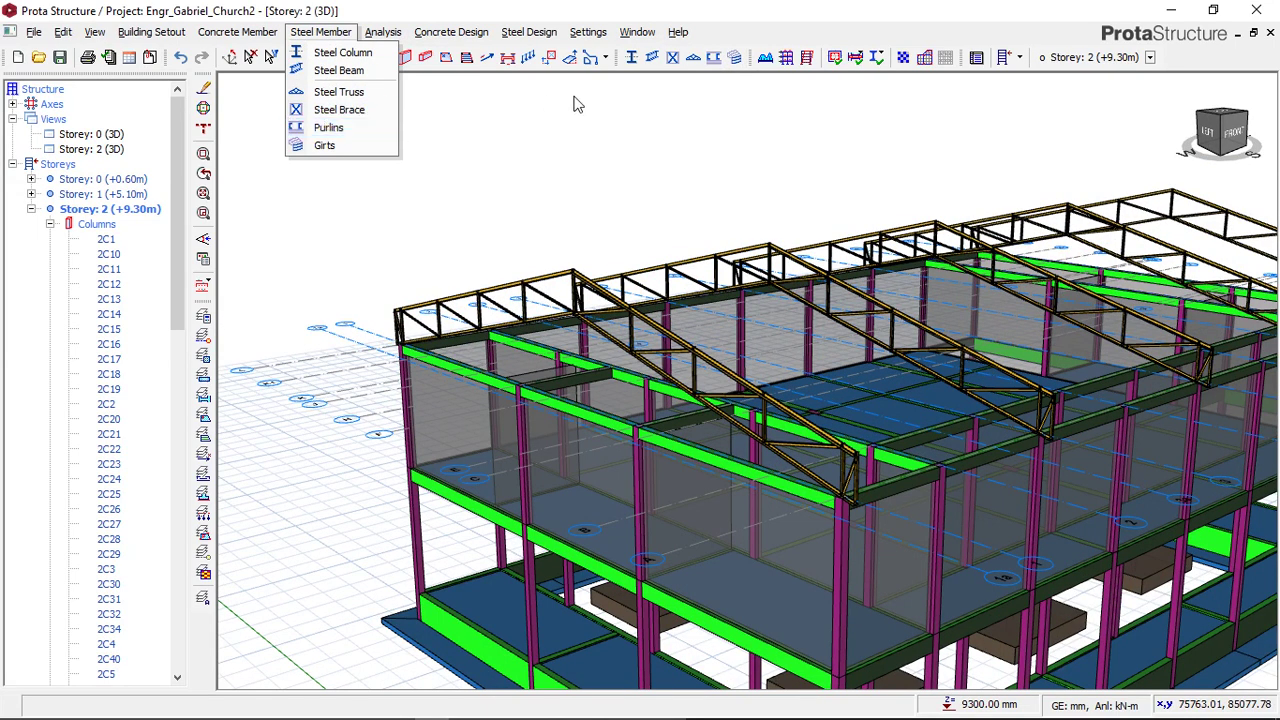
pyautogui.click(714, 59)
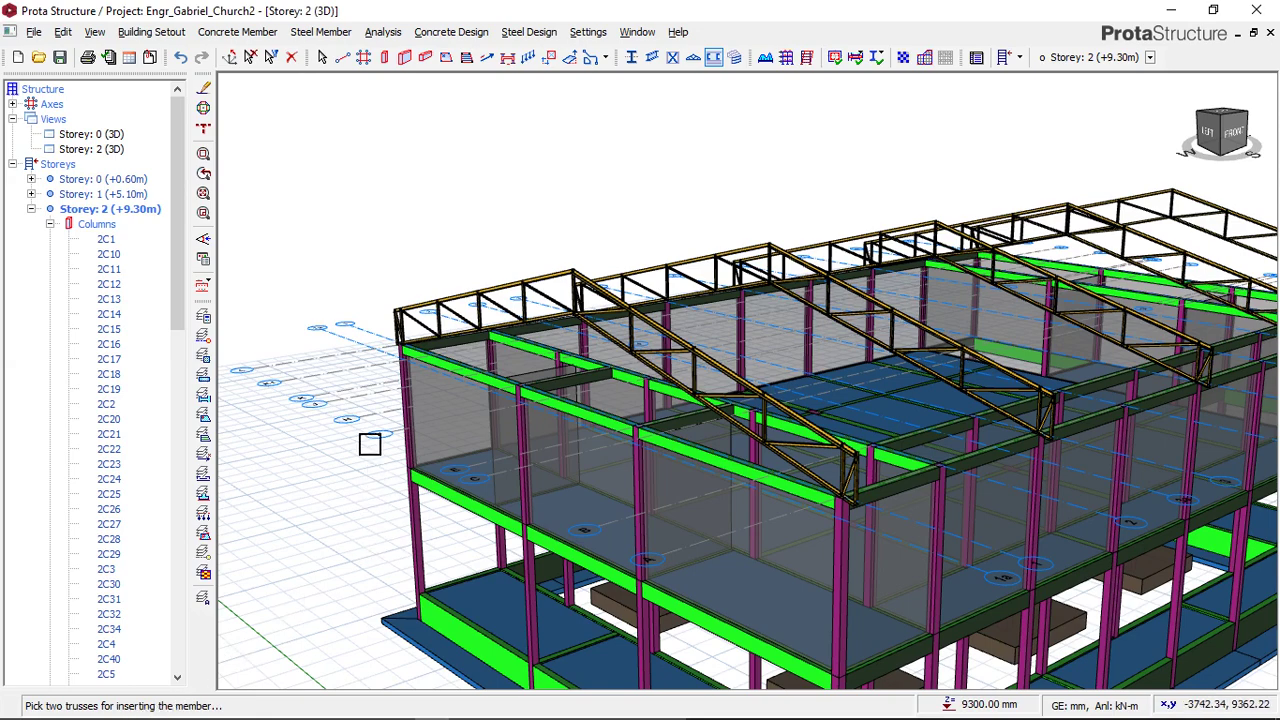
pyautogui.scroll(-3, 543, 288)
pyautogui.keyDown('shift'); pyautogui.moveTo(603, 274); pyautogui.dragTo(569, 271, button='middle'); pyautogui.keyUp('shift')
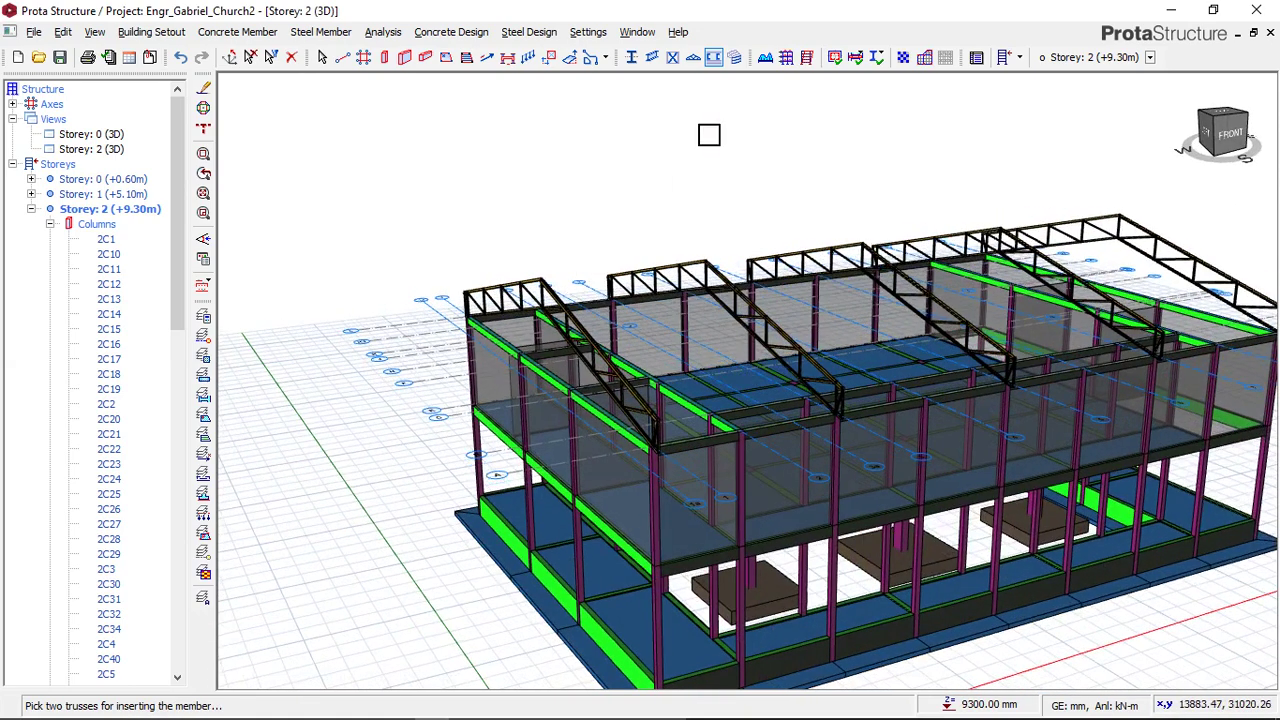
pyautogui.click(555, 307)
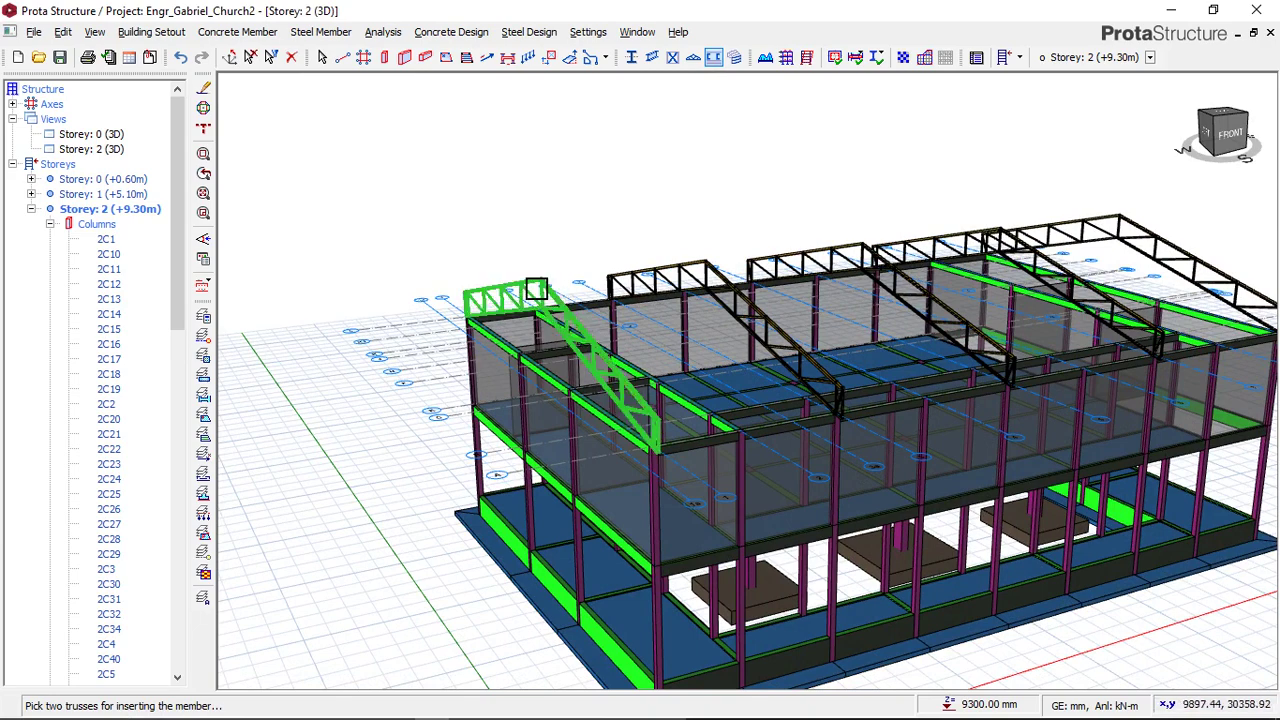
pyautogui.click(596, 260)
pyautogui.click(710, 273)
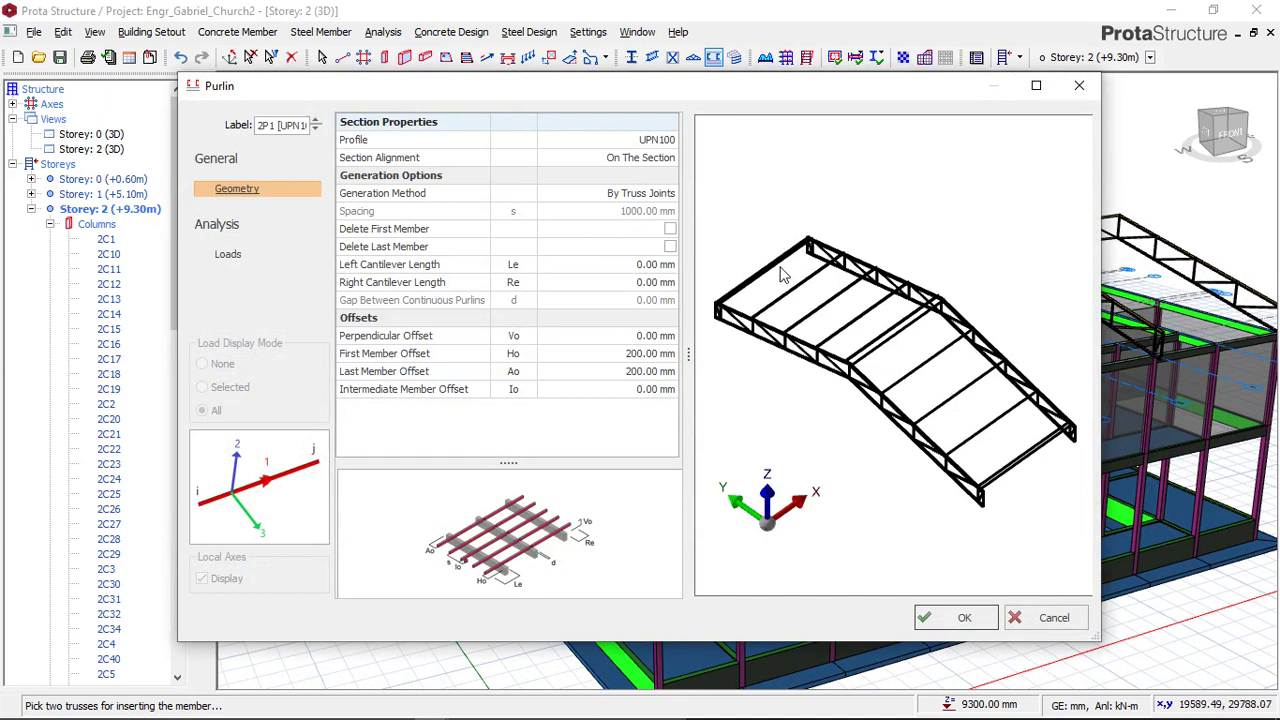
# Choose the UPN100 channel from the European steel section database as the purlin profile.
pyautogui.click(655, 140)
pyautogui.click(657, 140)
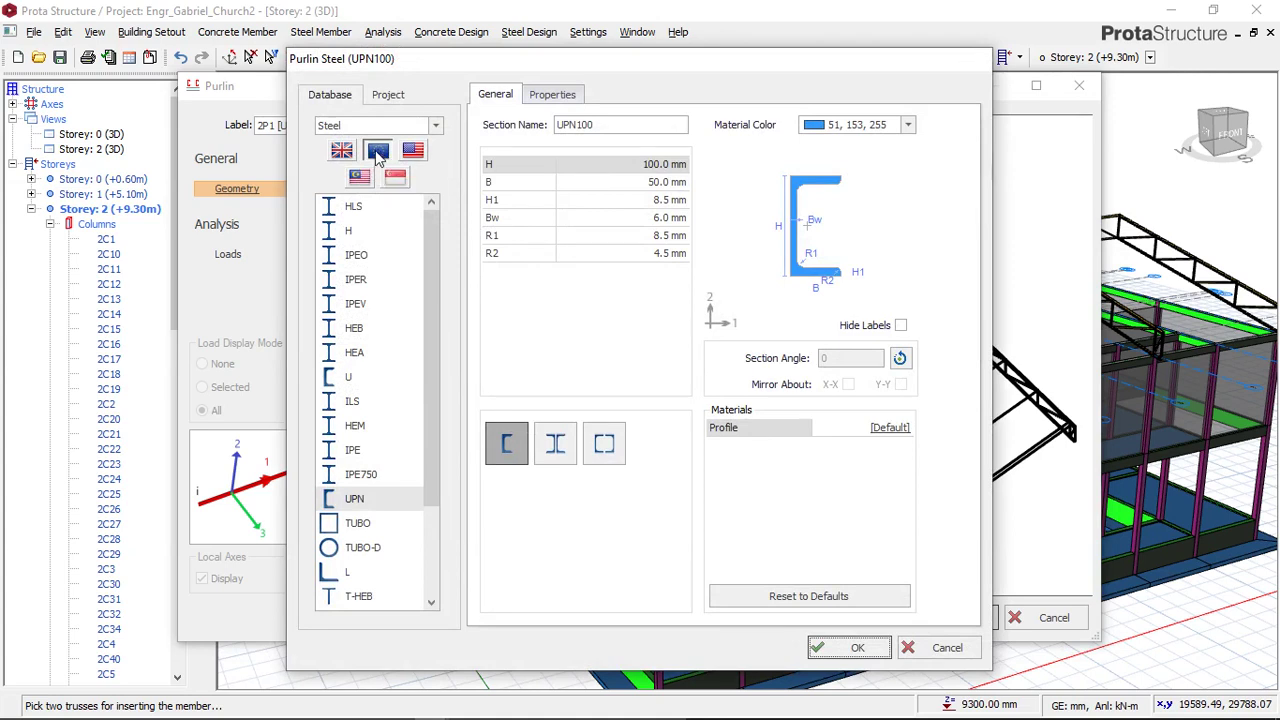
pyautogui.doubleClick(356, 499)
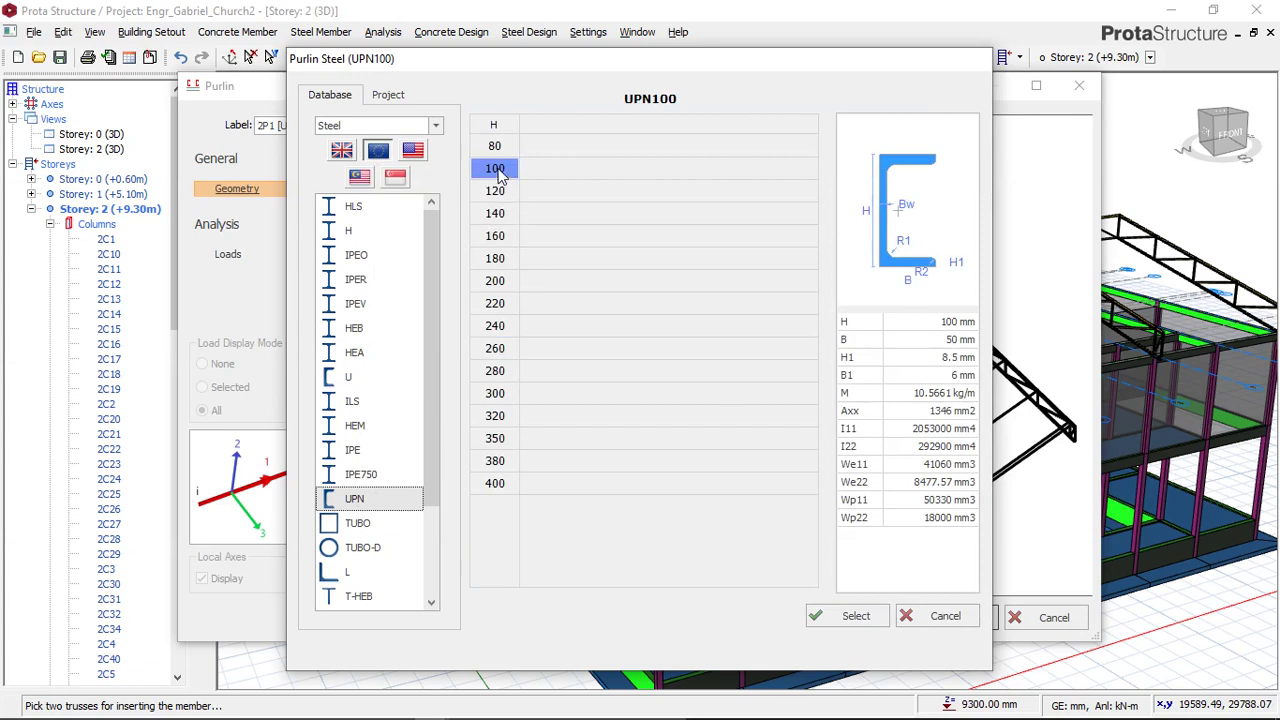
pyautogui.click(495, 190)
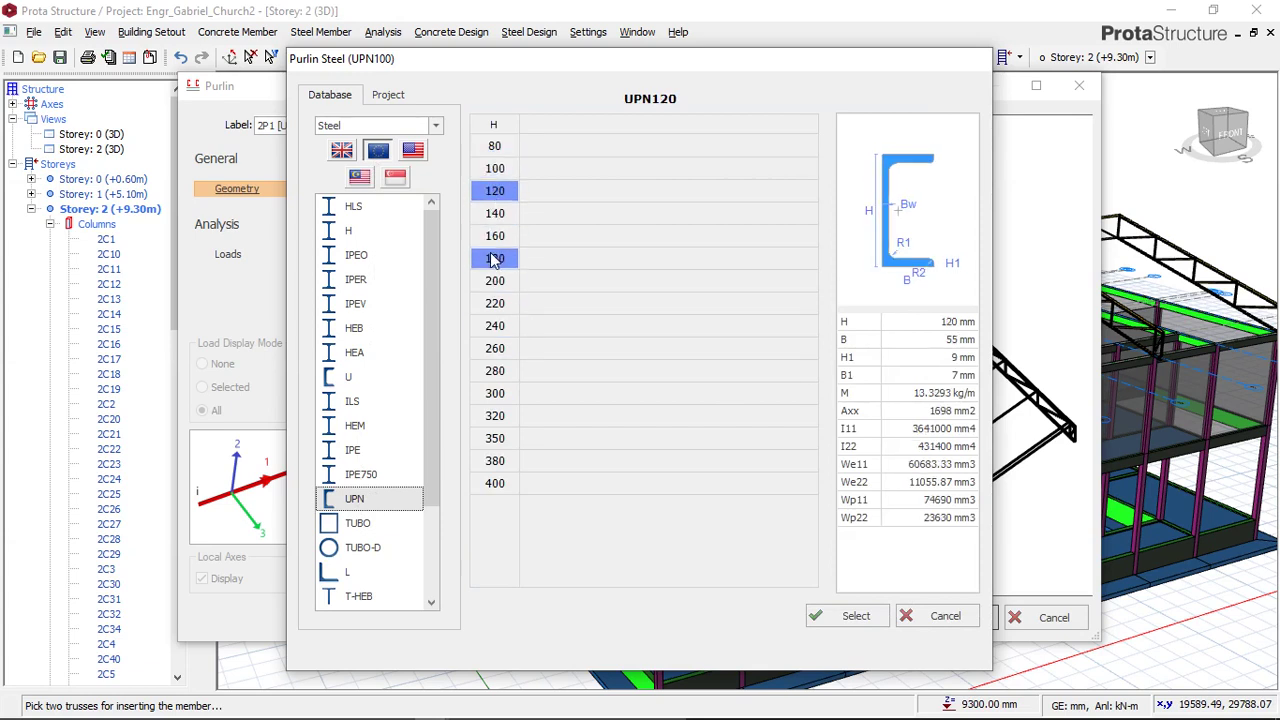
pyautogui.click(495, 168)
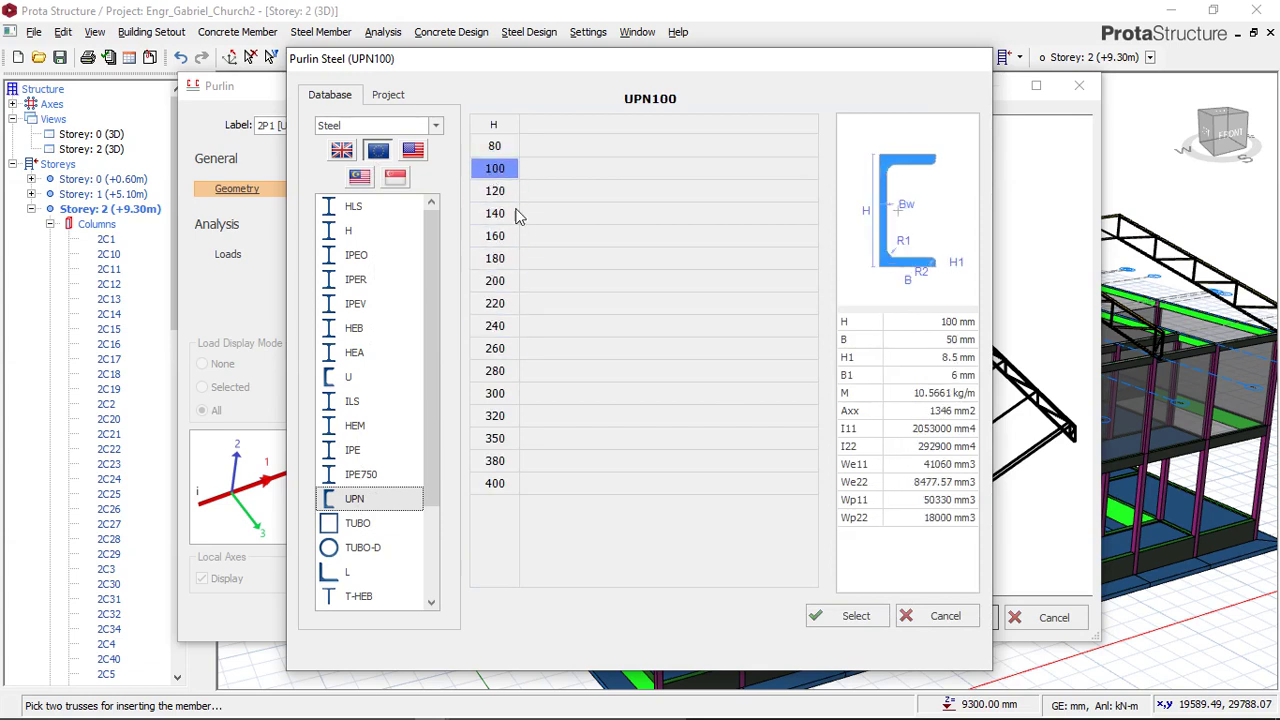
pyautogui.click(845, 615)
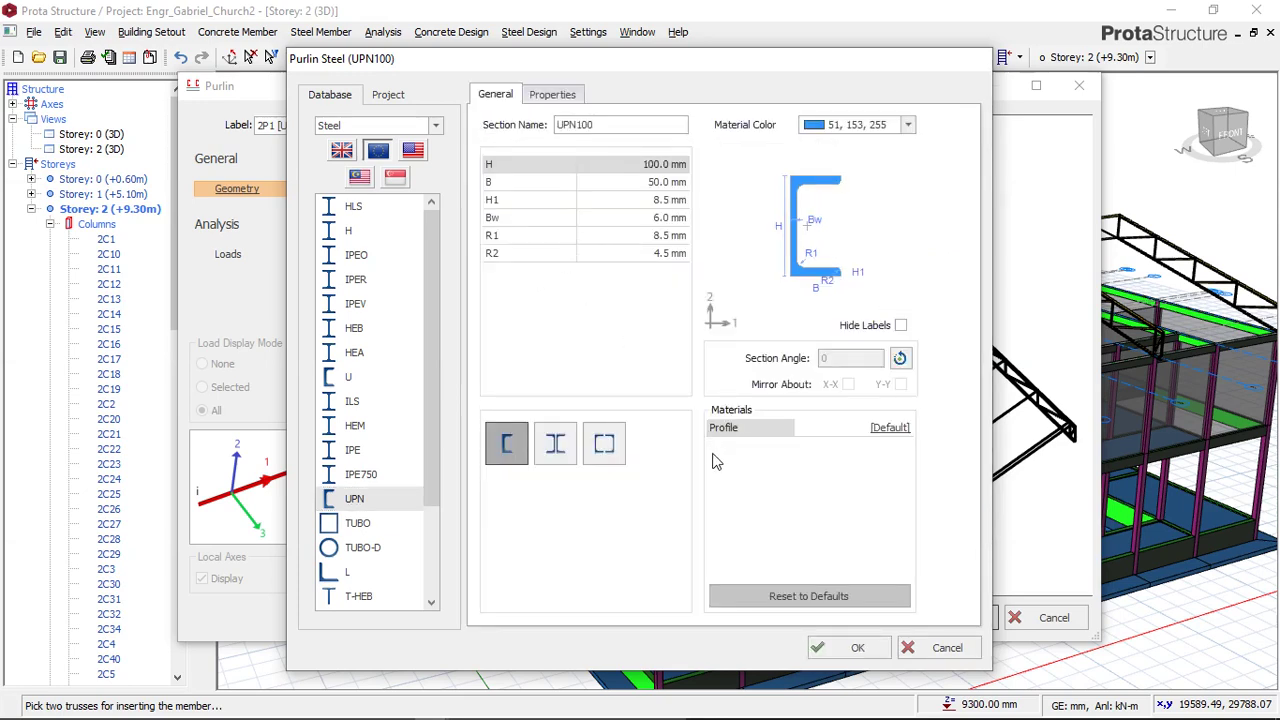
pyautogui.click(858, 648)
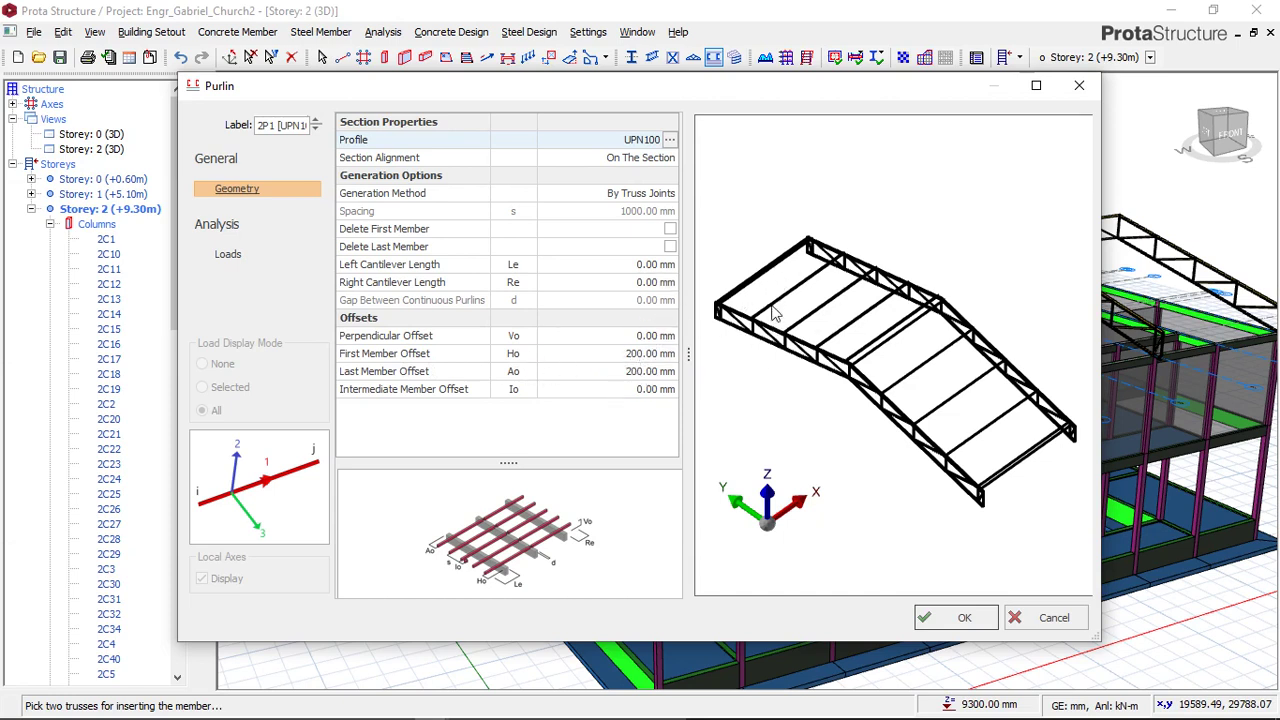
# Set both the first member offset and the last member offset of the purlins to 75 mm.
pyautogui.moveTo(772, 304); pyautogui.dragTo(866, 311)
pyautogui.scroll(6, 866, 311)
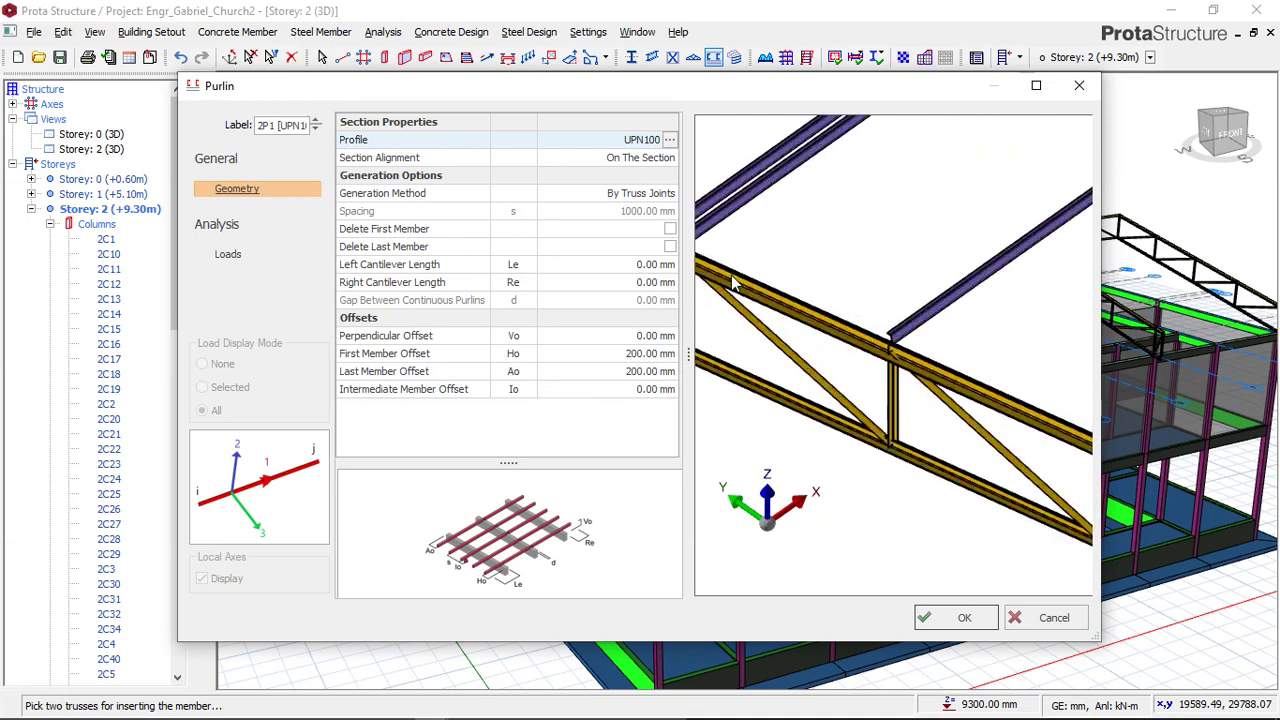
pyautogui.moveTo(898, 337); pyautogui.dragTo(980, 378, button='middle')
pyautogui.scroll(4, 775, 268)
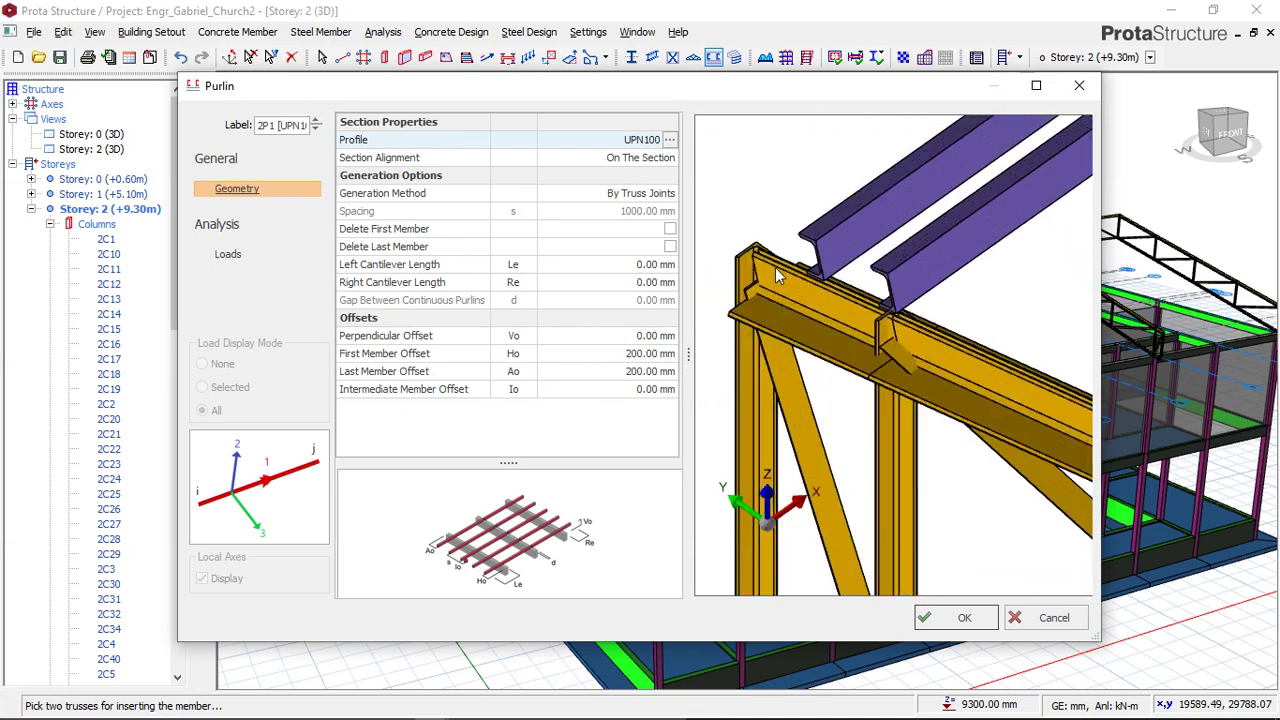
pyautogui.moveTo(775, 267); pyautogui.dragTo(965, 343, button='middle')
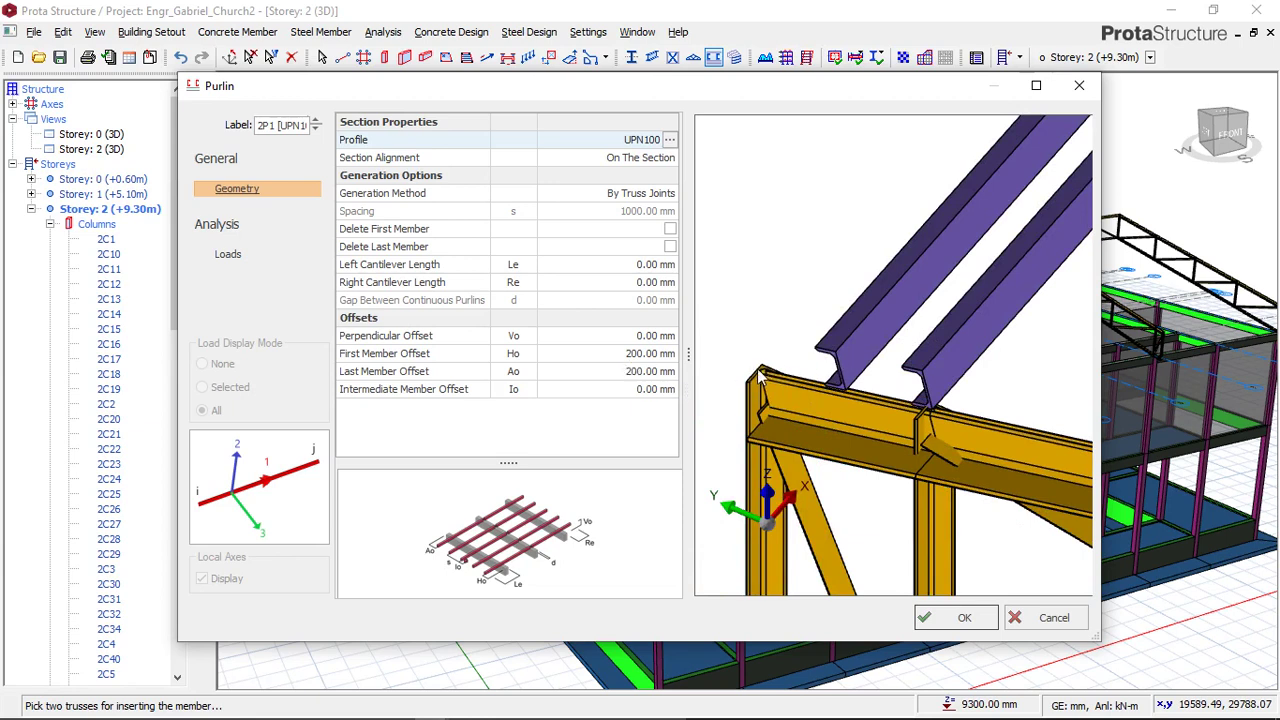
pyautogui.click(643, 355)
pyautogui.write('0')
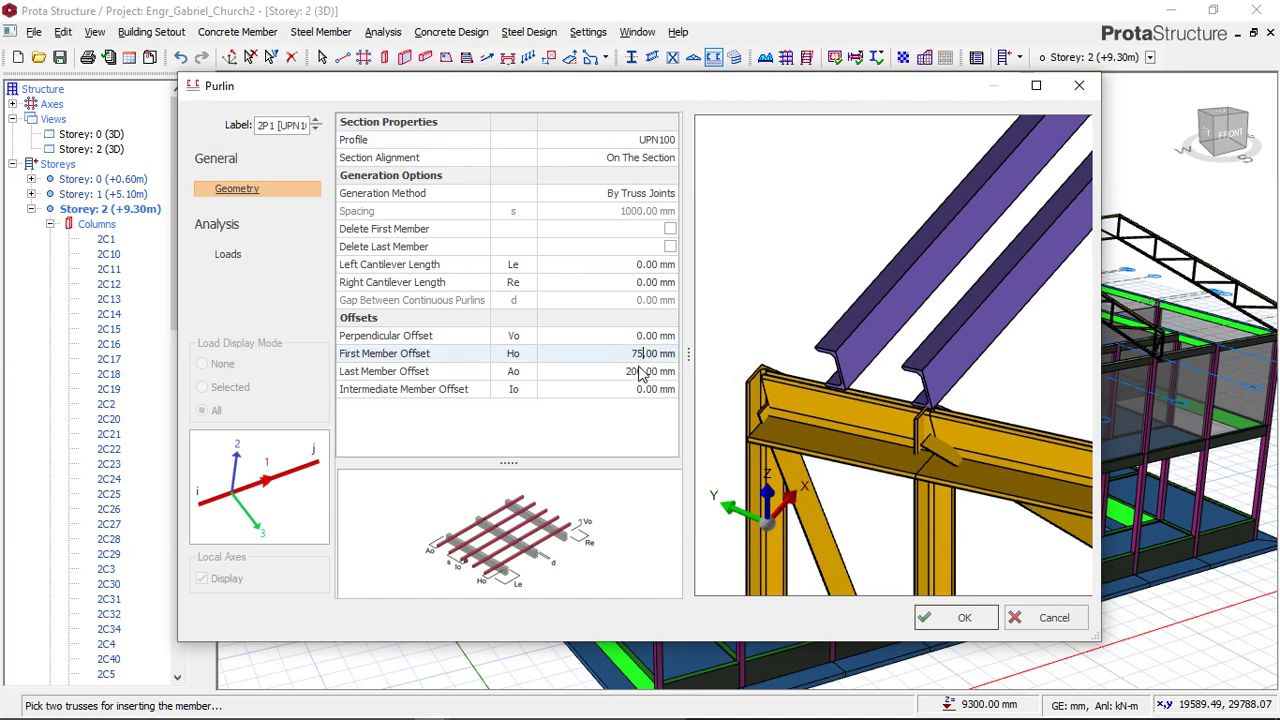
pyautogui.click(643, 372)
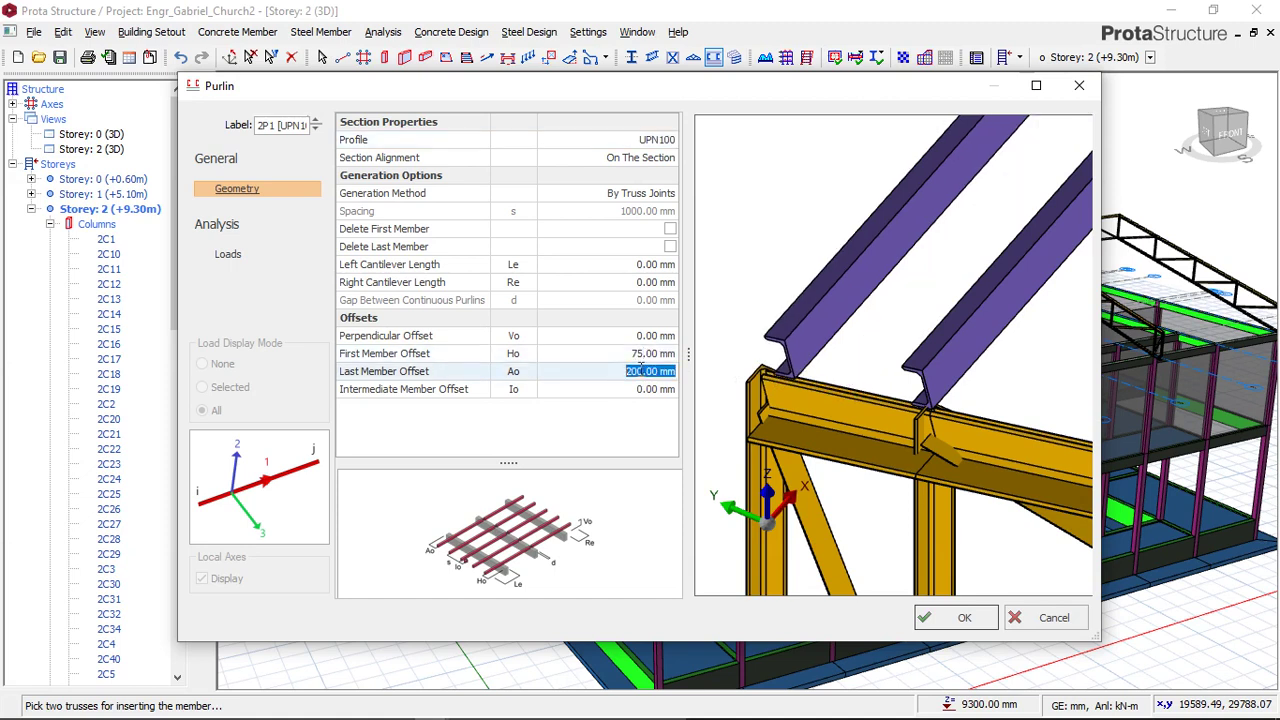
pyautogui.write('75')
pyautogui.click(630, 392)
# Examine in the preview how the first and last purlins sit on the truss top chord at both eaves.
pyautogui.scroll(6, 760, 392)
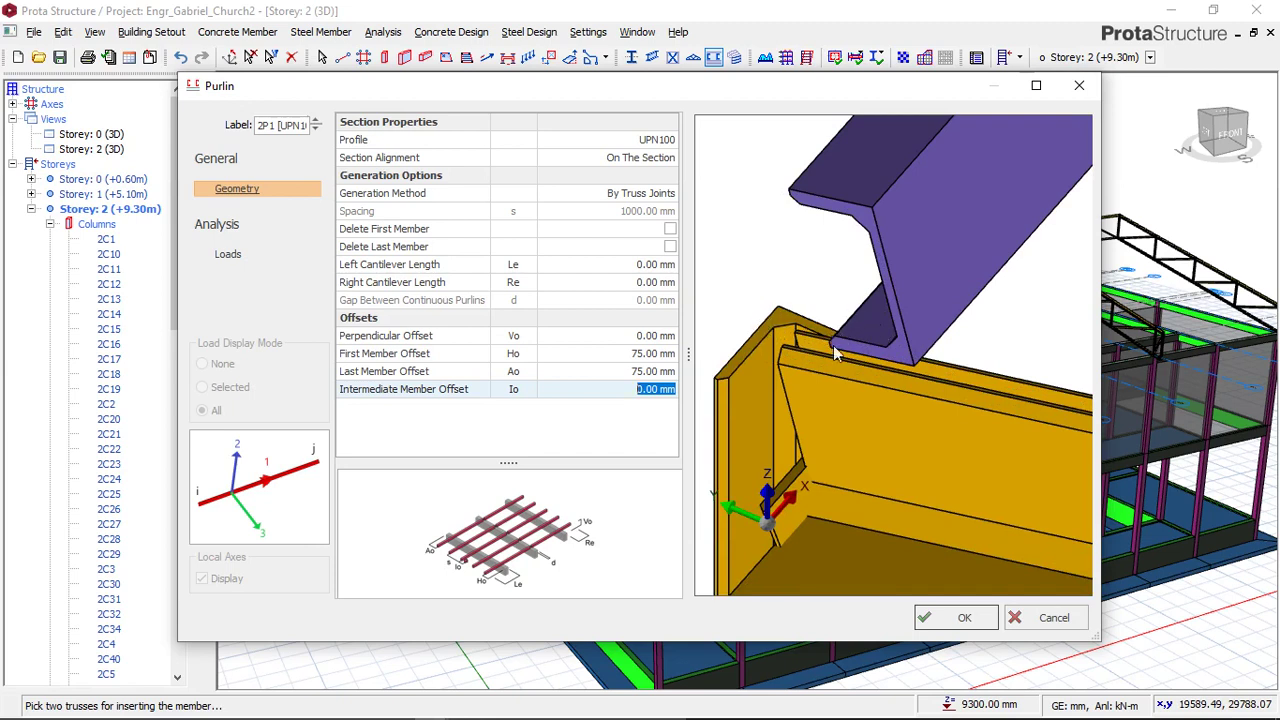
pyautogui.scroll(-3, 795, 345)
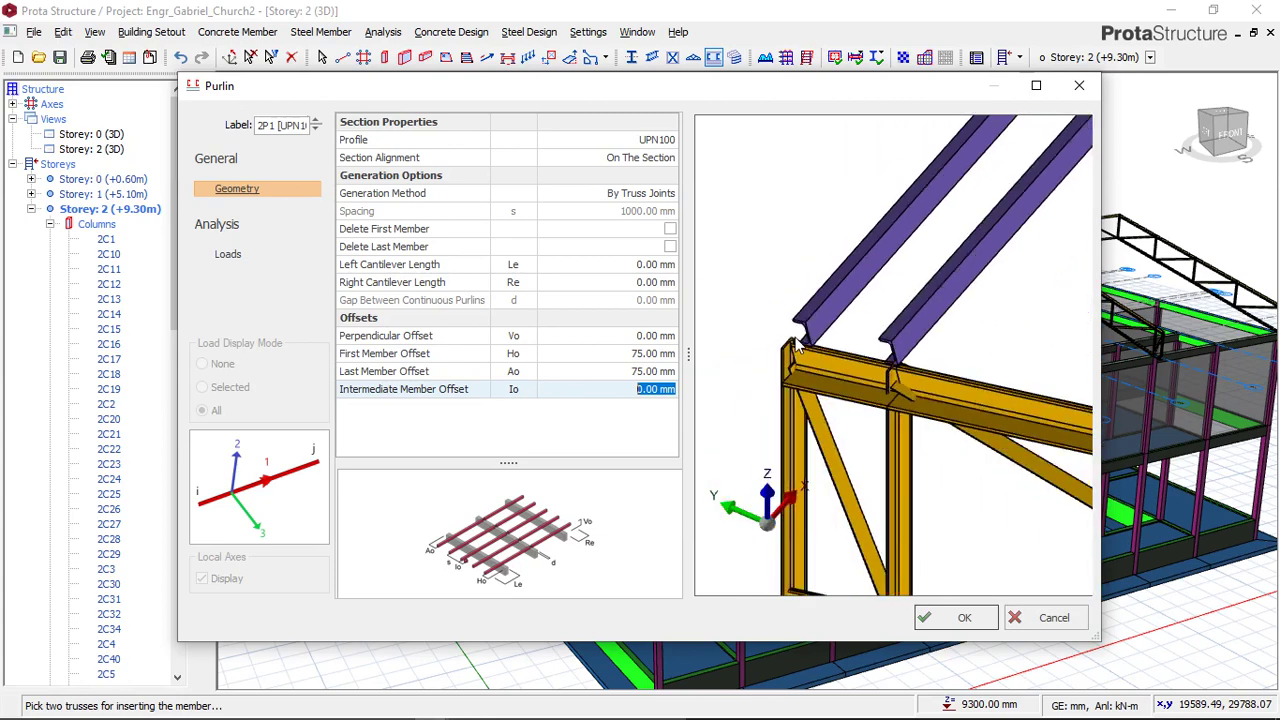
pyautogui.scroll(-5, 795, 345)
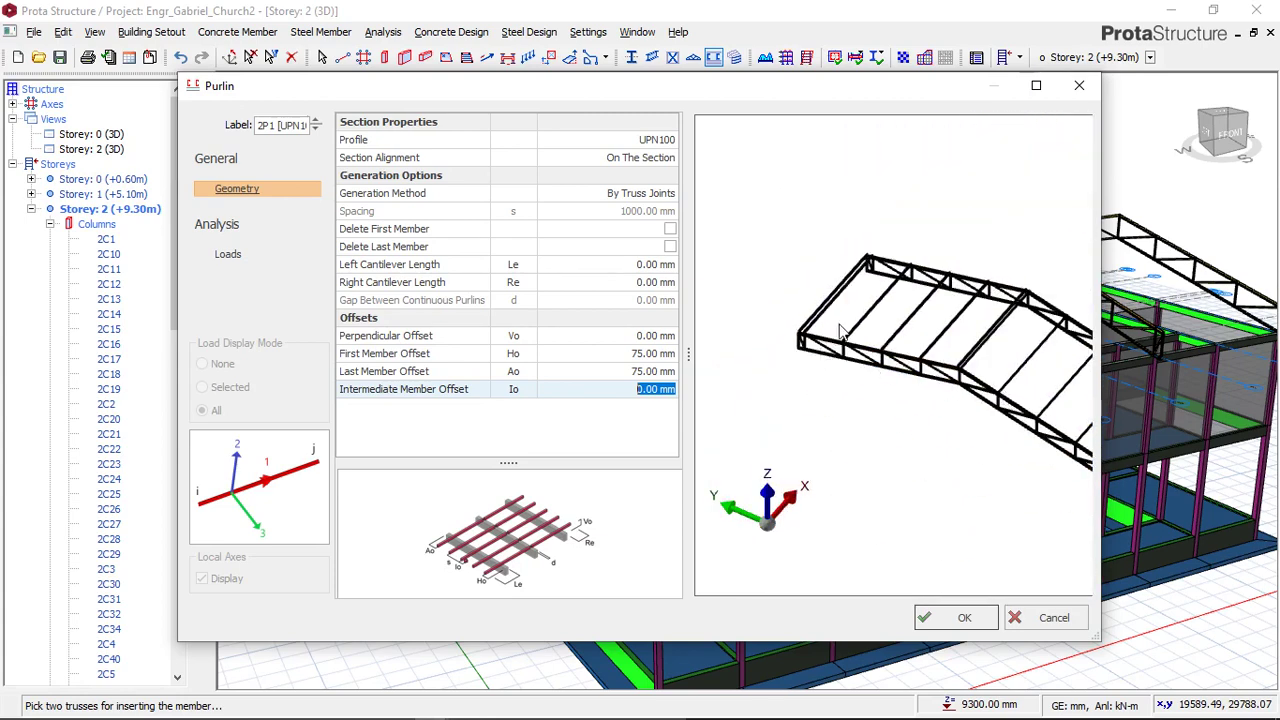
pyautogui.scroll(8, 840, 330)
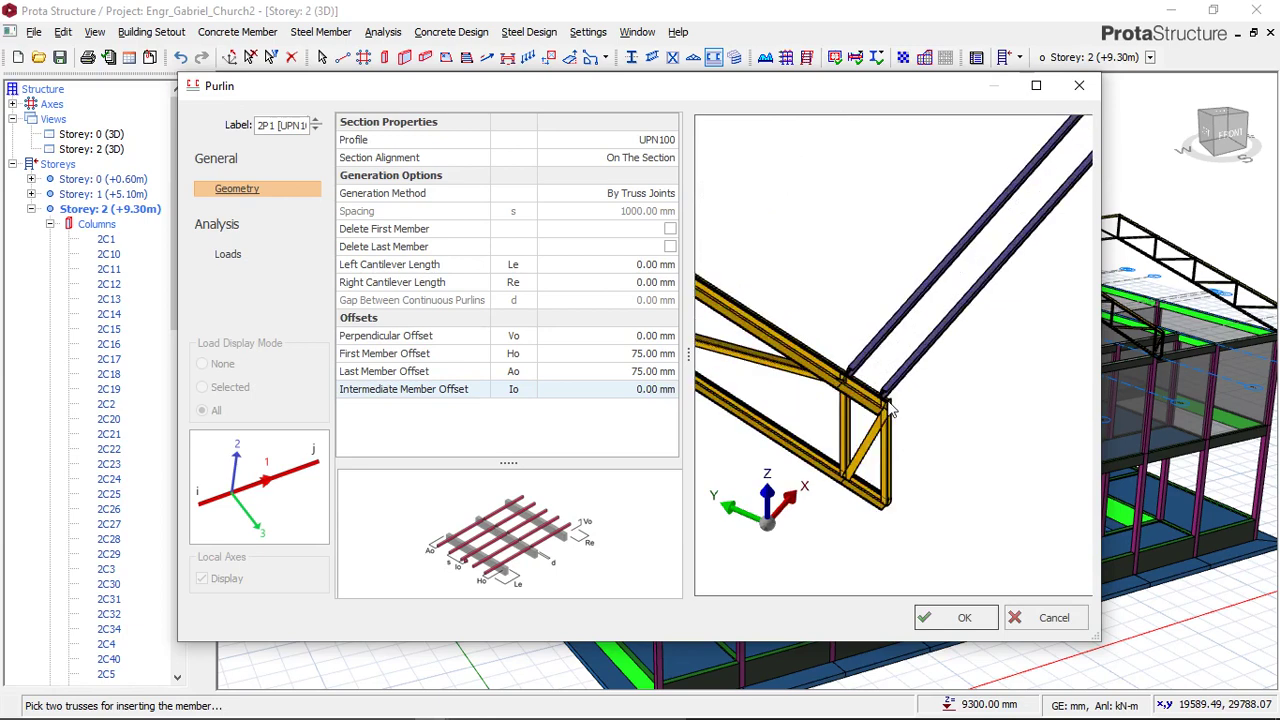
pyautogui.scroll(3, 890, 408)
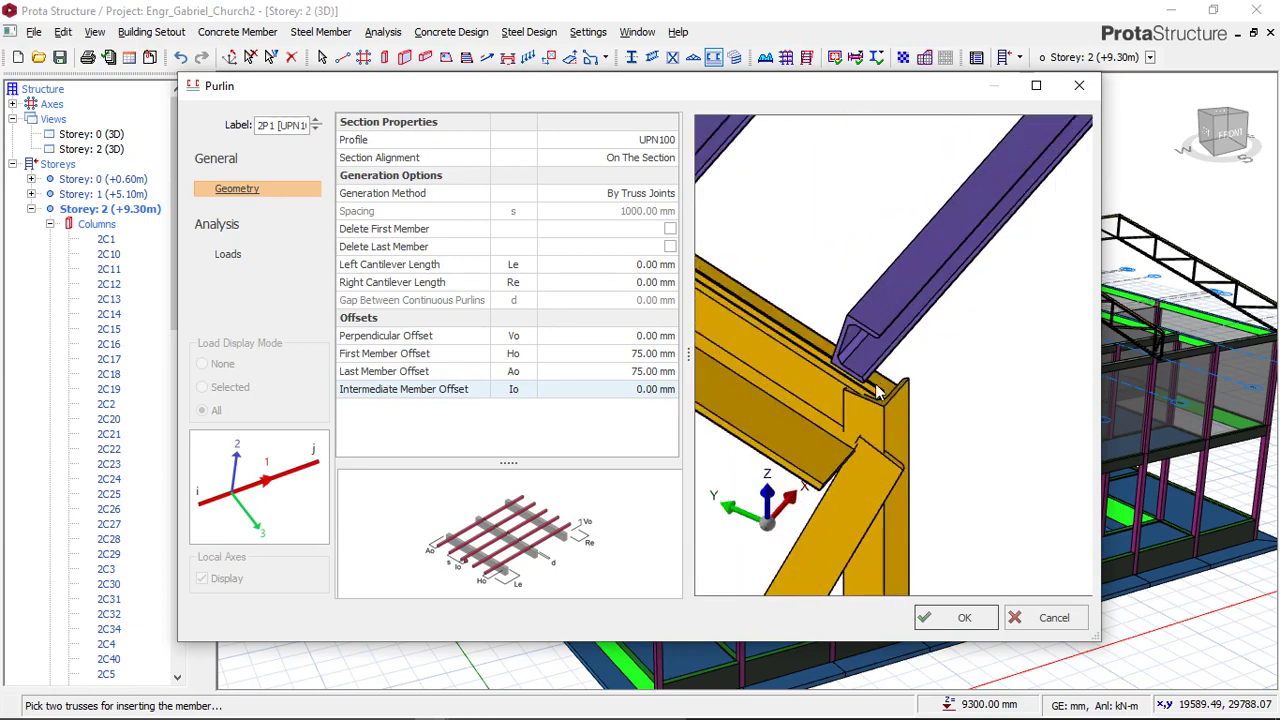
pyautogui.scroll(2, 877, 390)
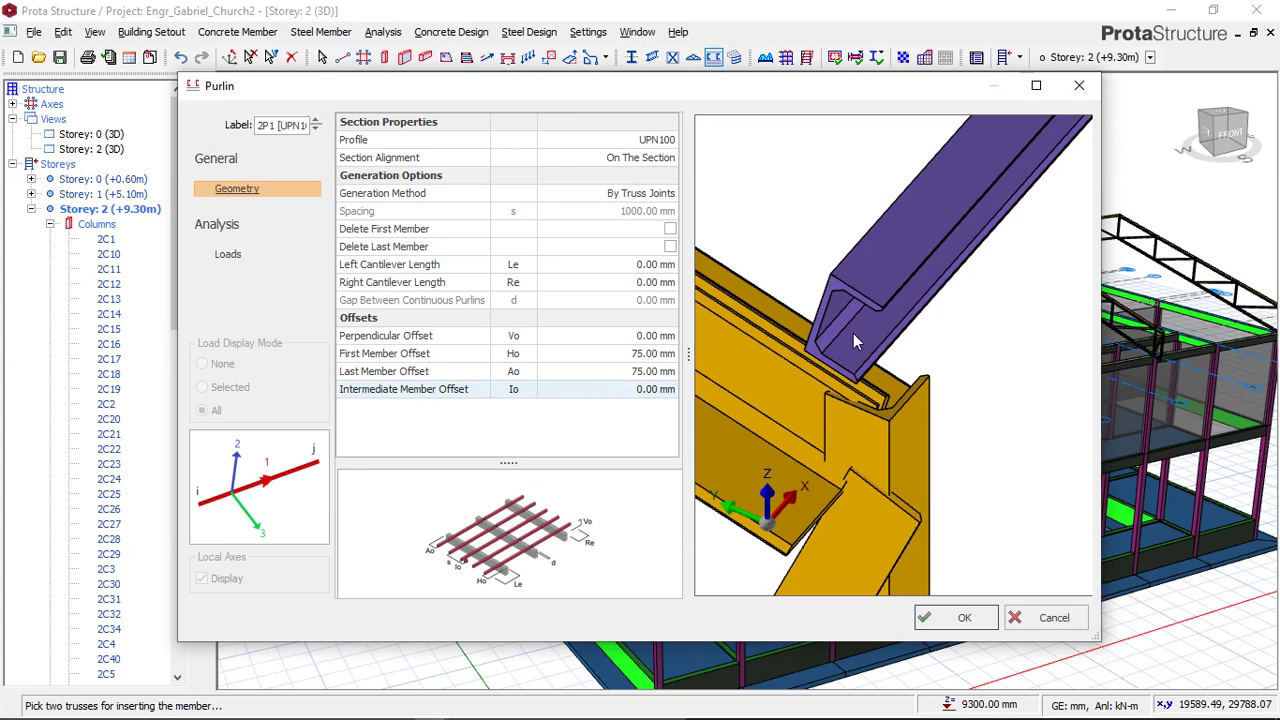
pyautogui.scroll(-3, 860, 336)
pyautogui.scroll(-4, 884, 333)
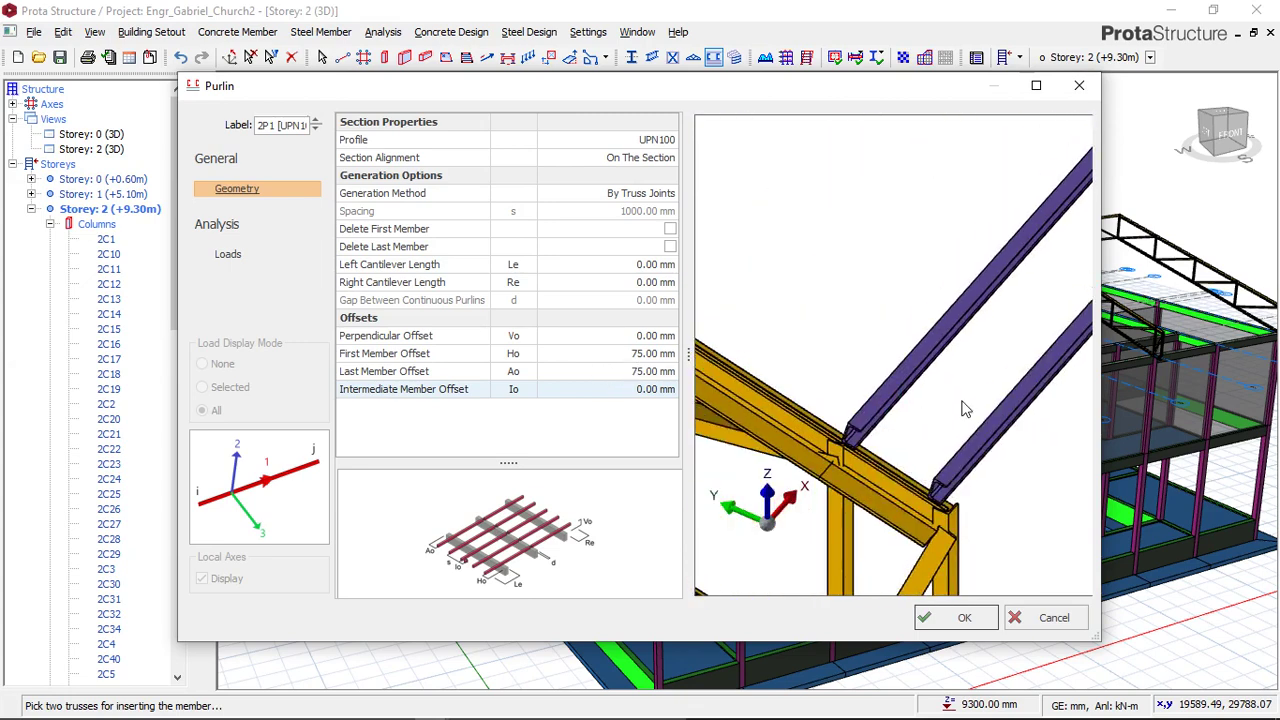
pyautogui.scroll(2, 903, 462)
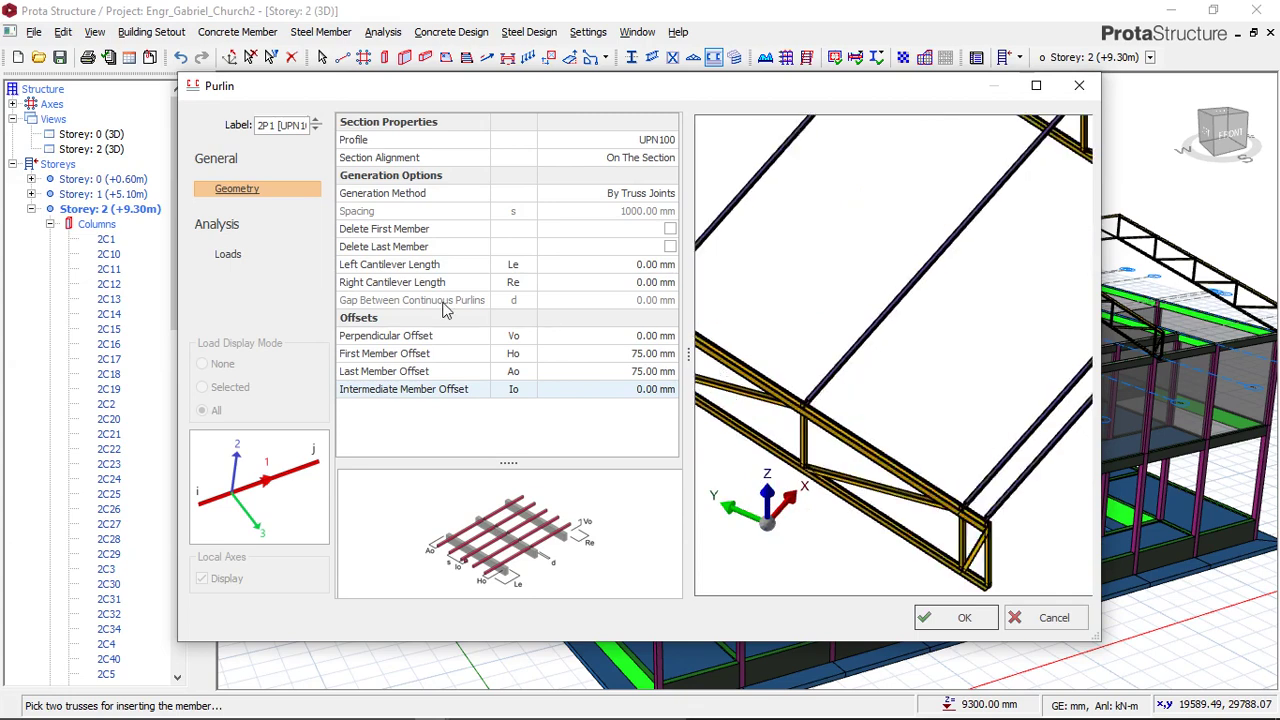
# Open the purlin load settings for load case G and examine the purlins' layout and local axes along both roof slopes.
pyautogui.click(228, 256)
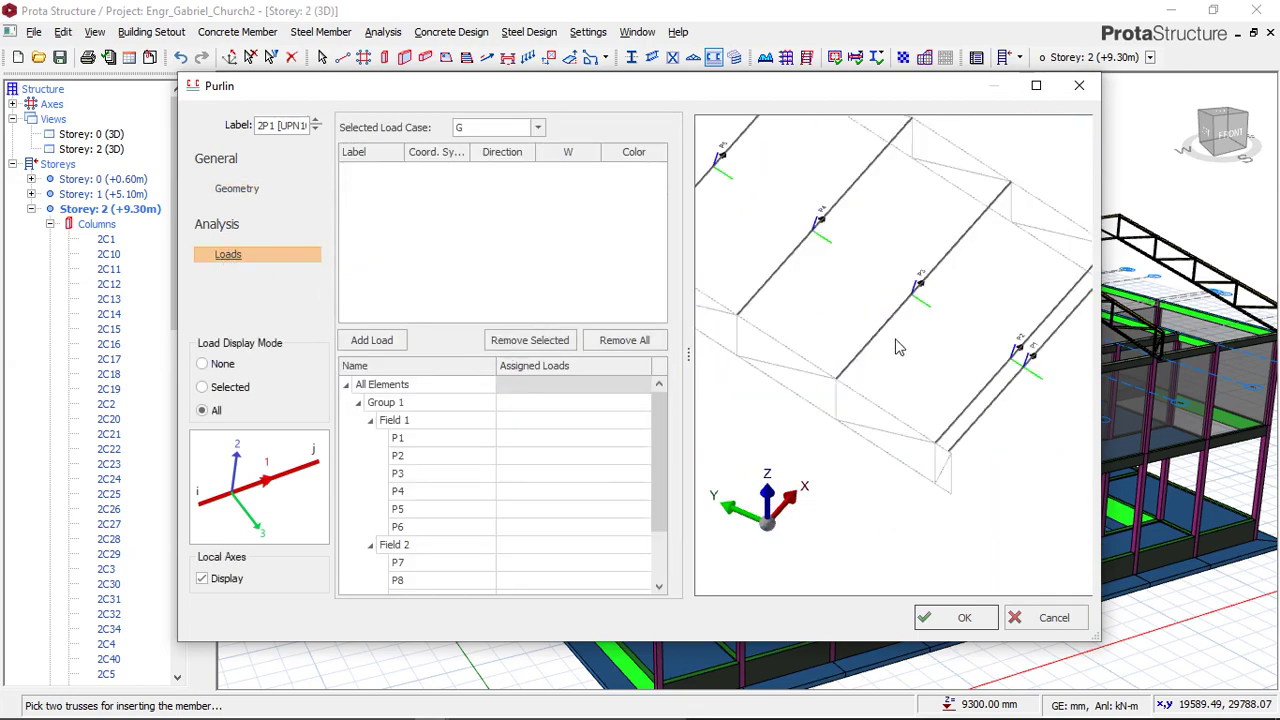
pyautogui.scroll(-4, 899, 347)
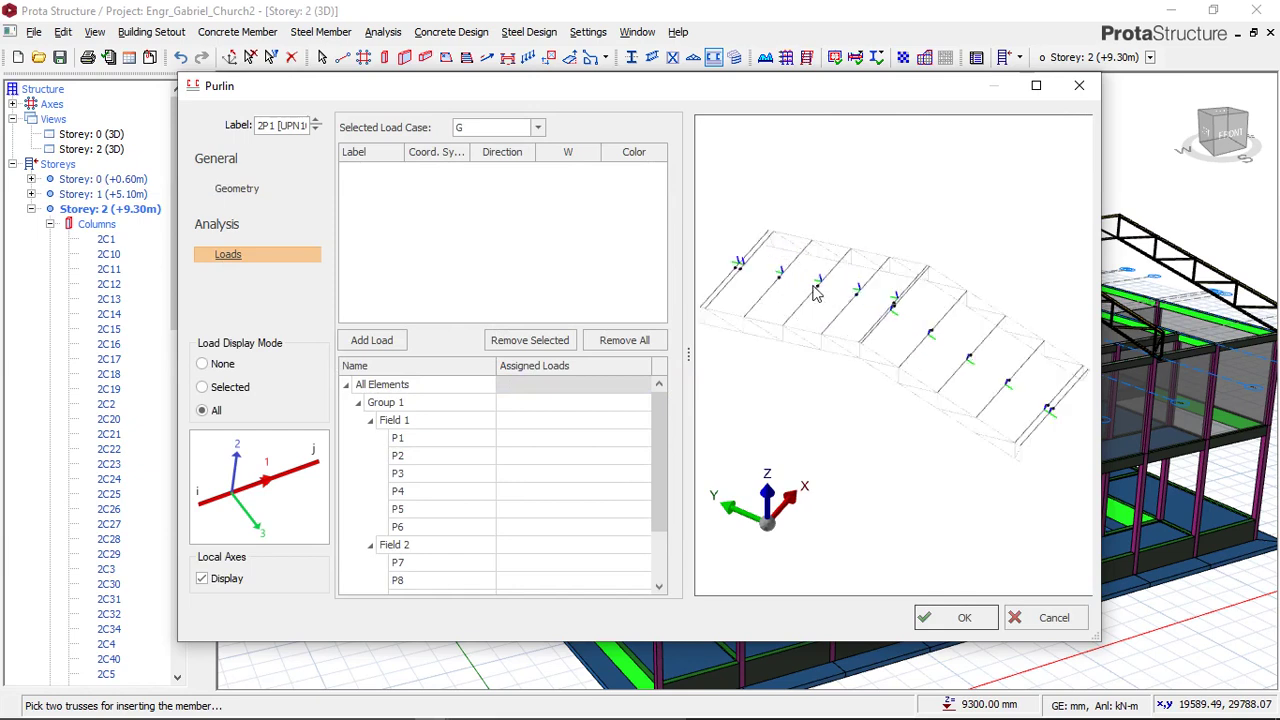
pyautogui.scroll(2, 872, 302)
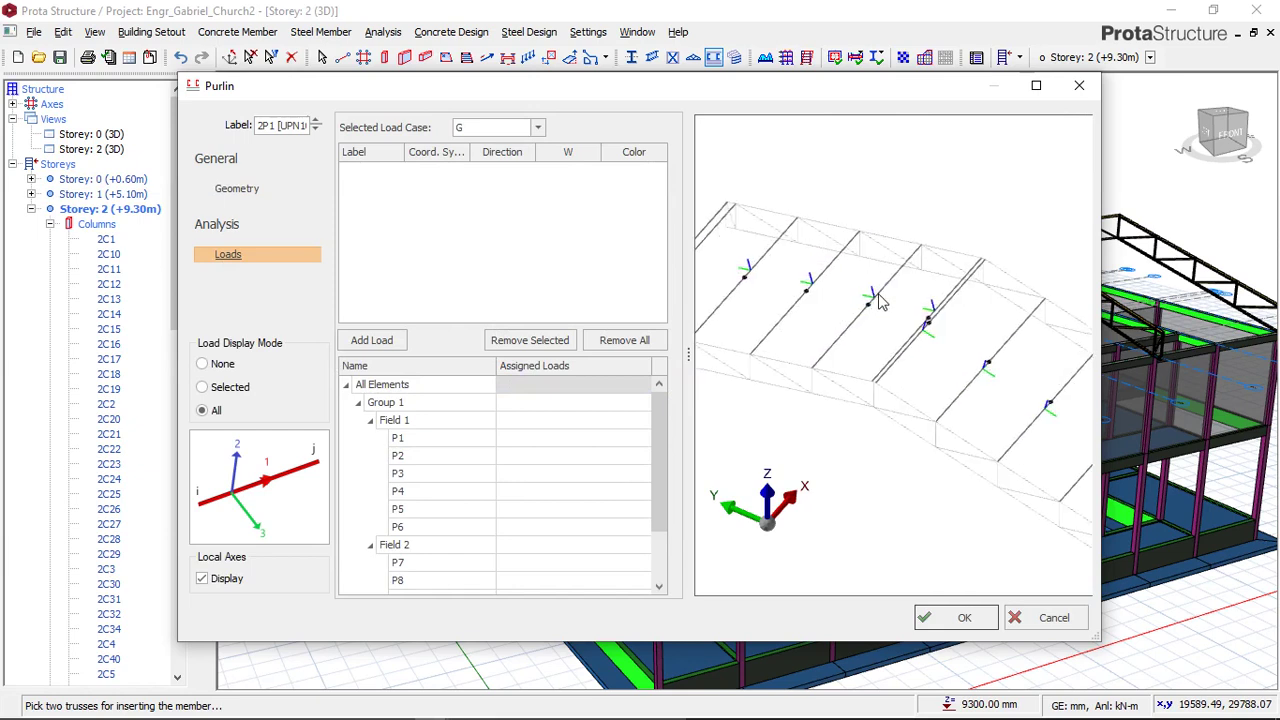
pyautogui.moveTo(879, 294); pyautogui.dragTo(880, 292, button='middle')
pyautogui.scroll(-2, 925, 298)
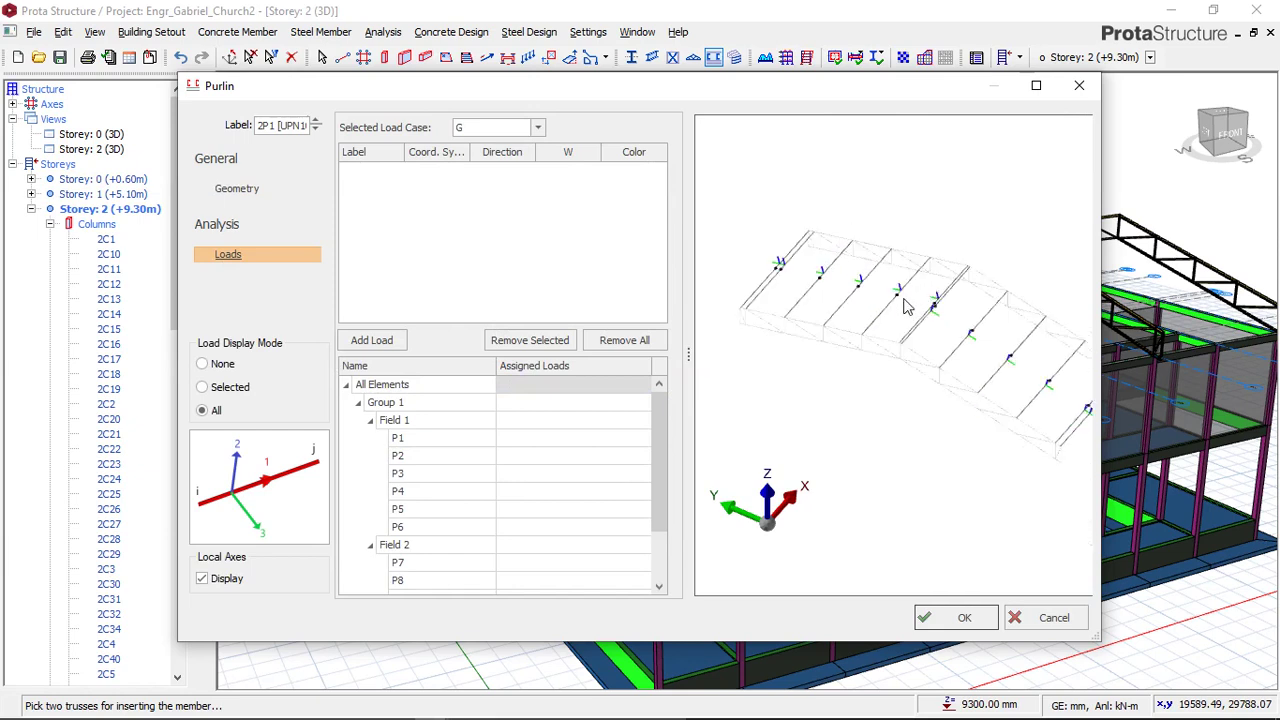
pyautogui.scroll(2, 903, 307)
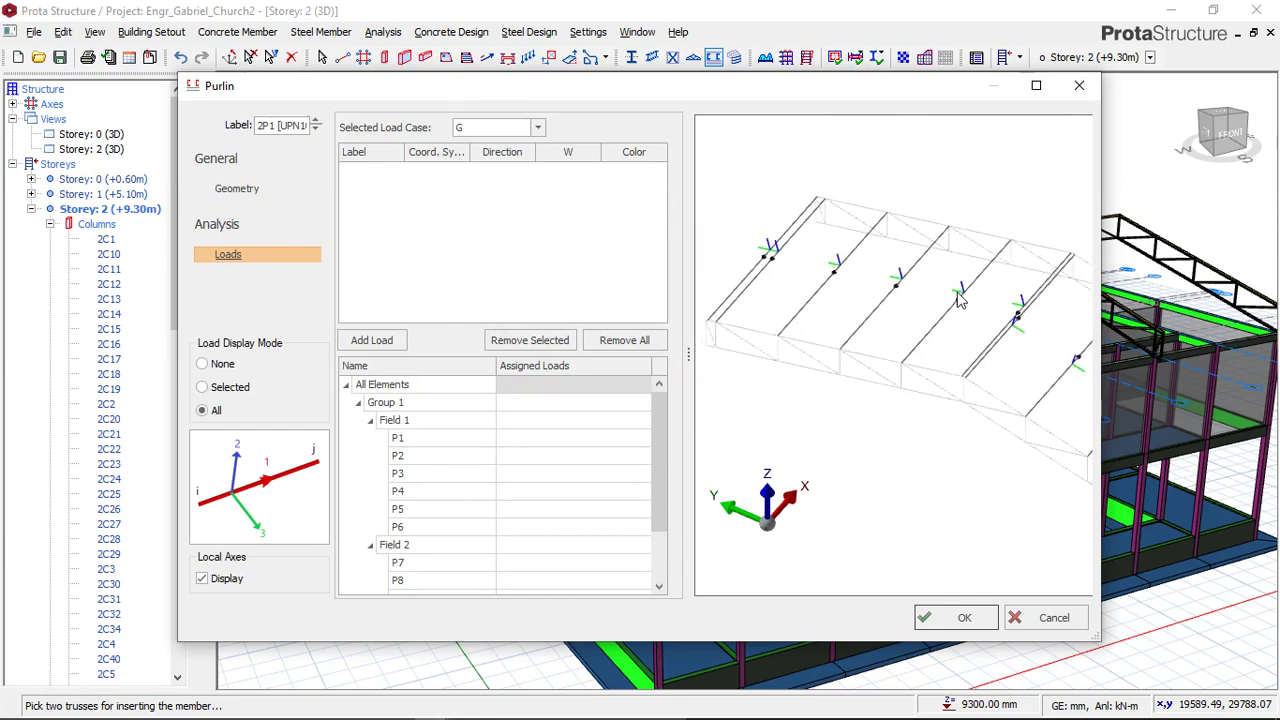
pyautogui.scroll(2, 957, 298)
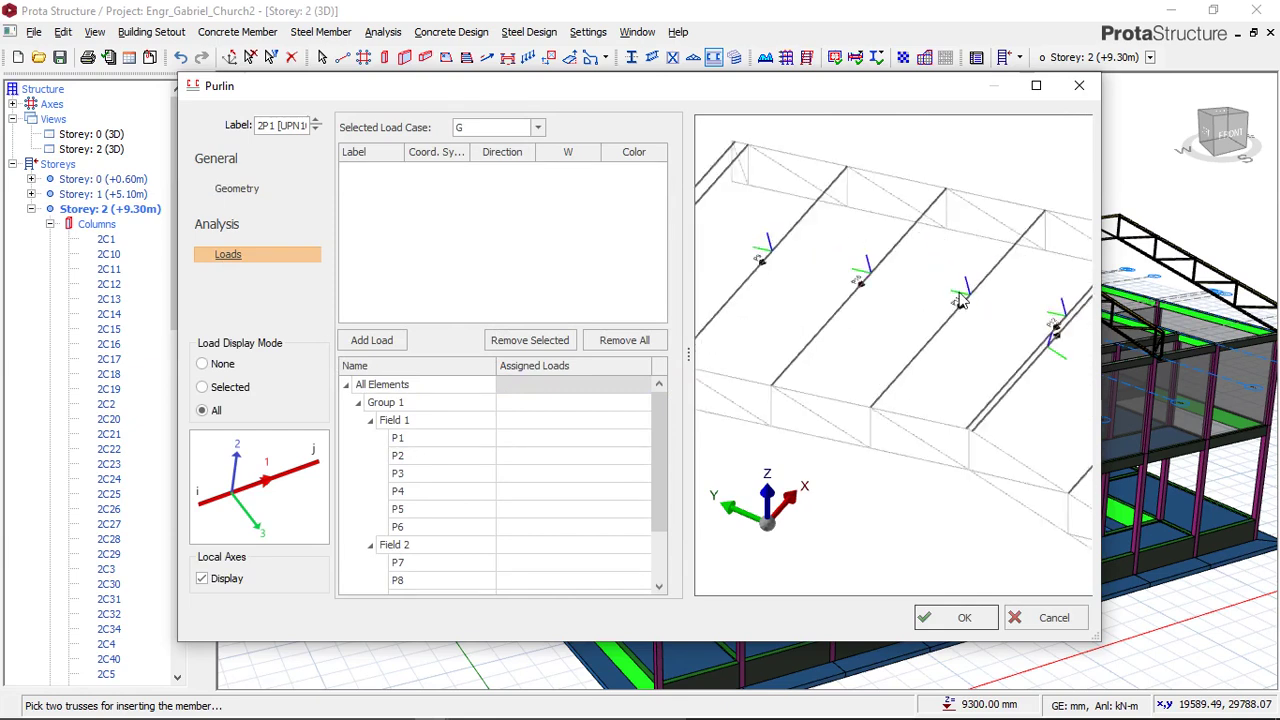
pyautogui.scroll(-2, 1006, 306)
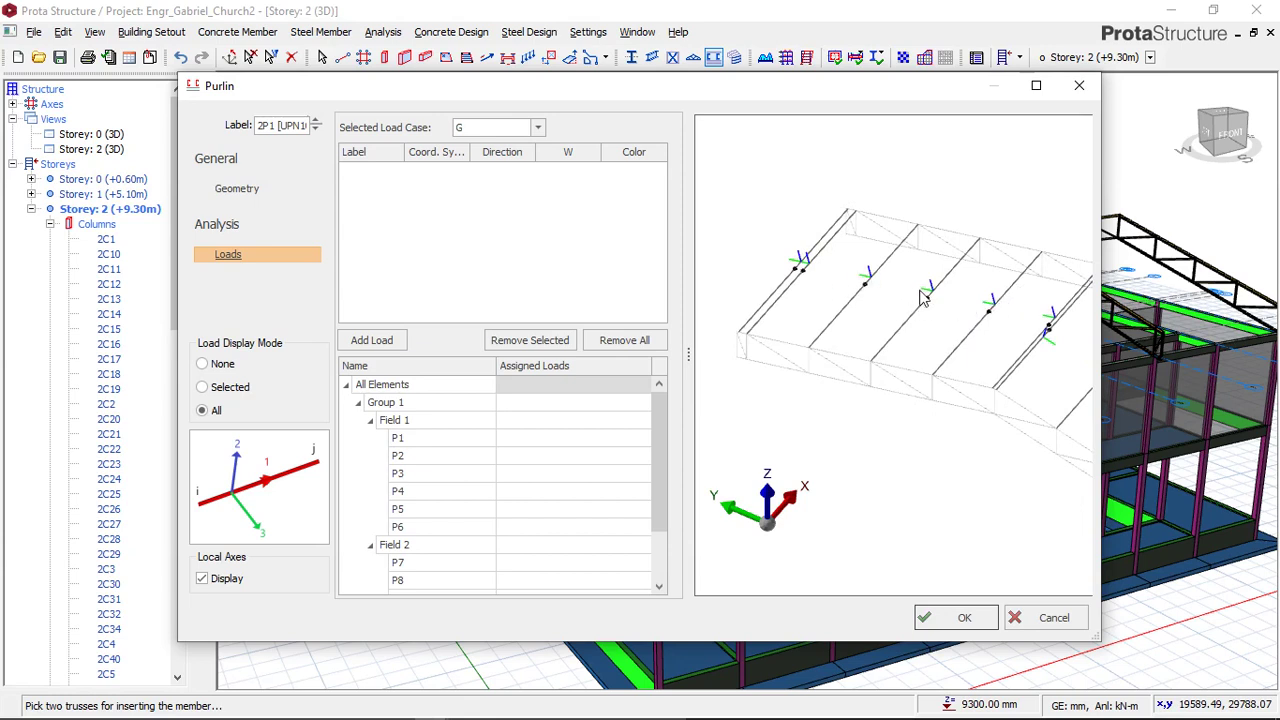
pyautogui.moveTo(924, 297); pyautogui.dragTo(886, 289, button='middle')
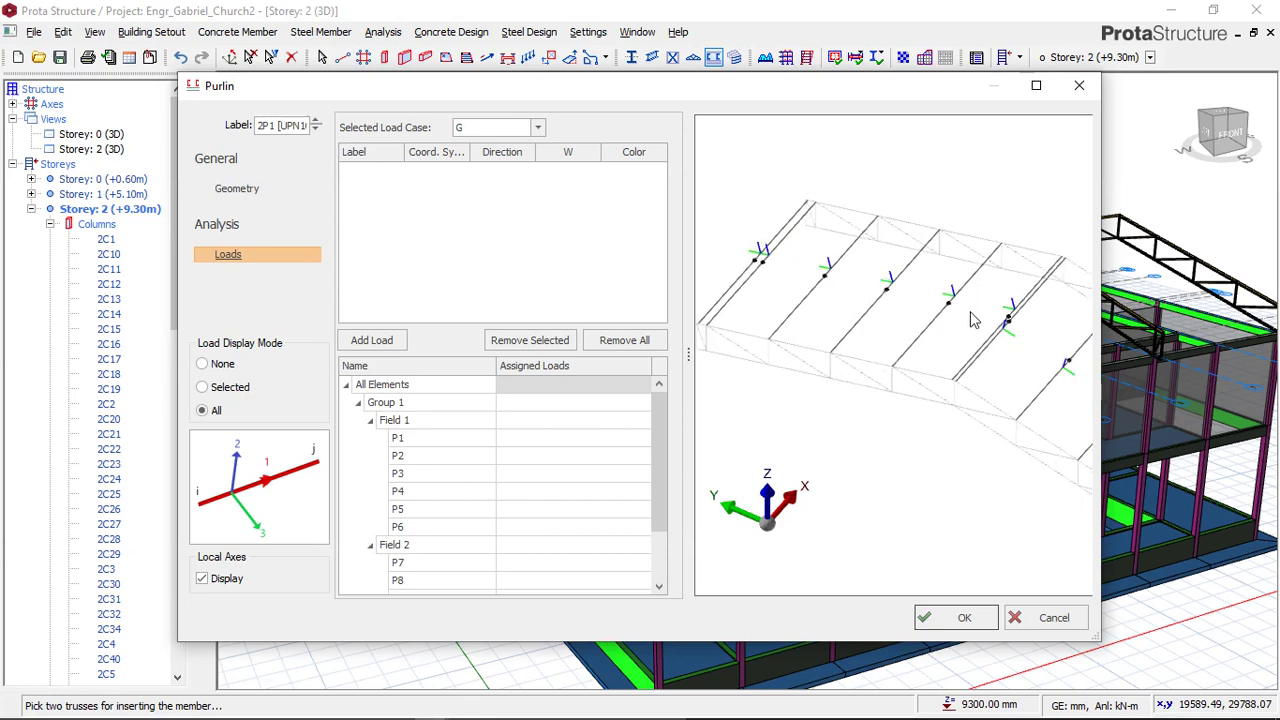
pyautogui.scroll(-2, 976, 319)
pyautogui.moveTo(940, 325)
pyautogui.mouseDown(button='middle')
pyautogui.moveTo(868, 287)
pyautogui.moveTo(932, 340)
pyautogui.mouseUp(button='middle')
pyautogui.scroll(2, 868, 287)
pyautogui.moveTo(863, 271); pyautogui.dragTo(883, 283, button='middle')
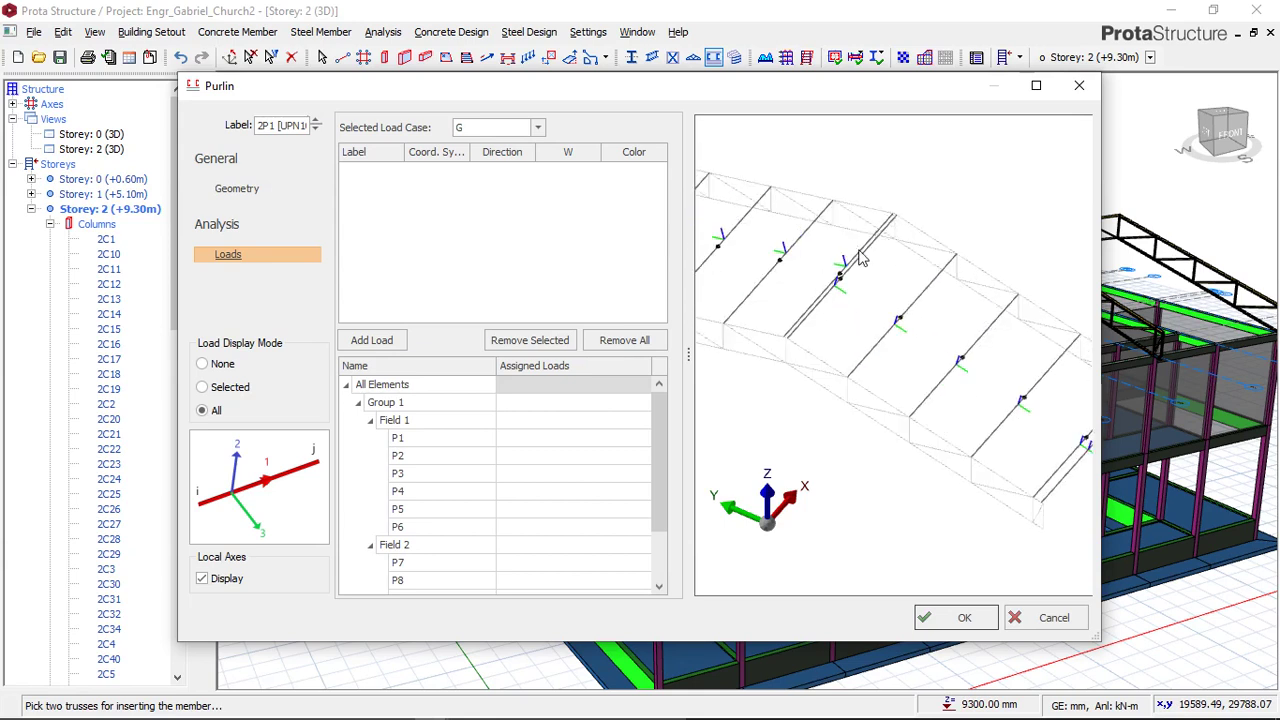
pyautogui.scroll(-2, 846, 236)
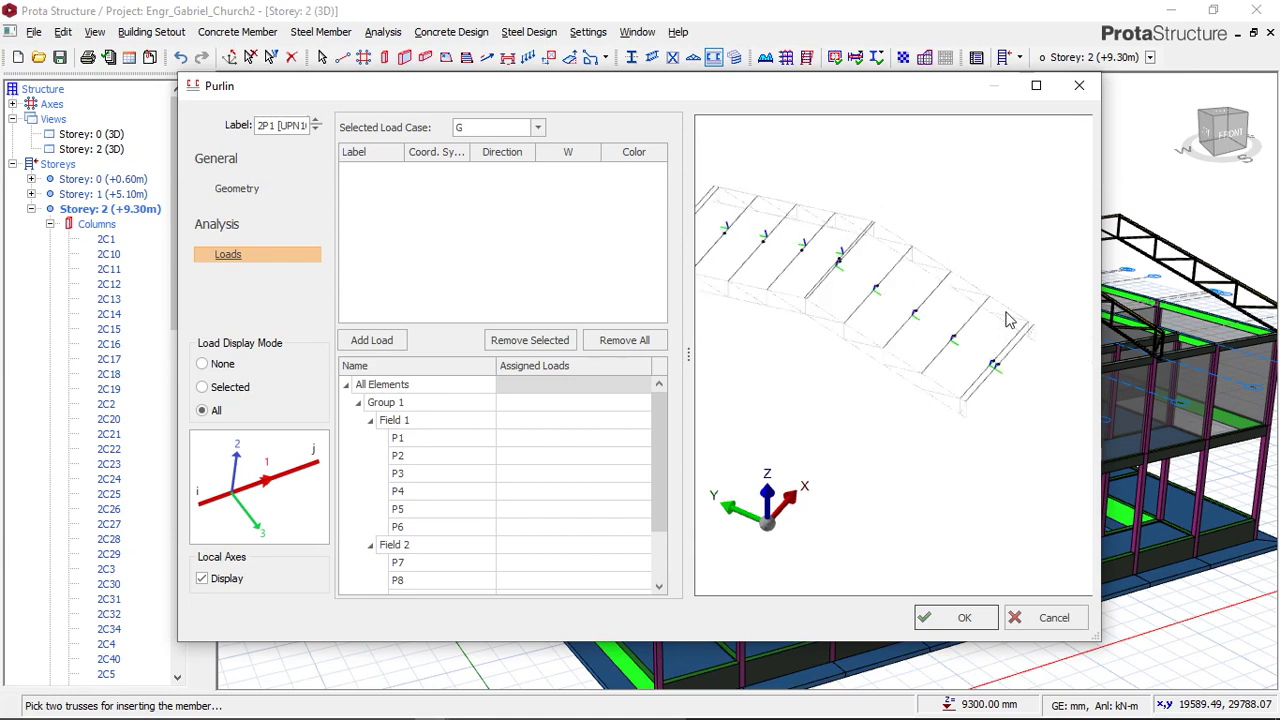
pyautogui.scroll(2, 1018, 342)
pyautogui.moveTo(966, 360); pyautogui.dragTo(862, 360, button='middle')
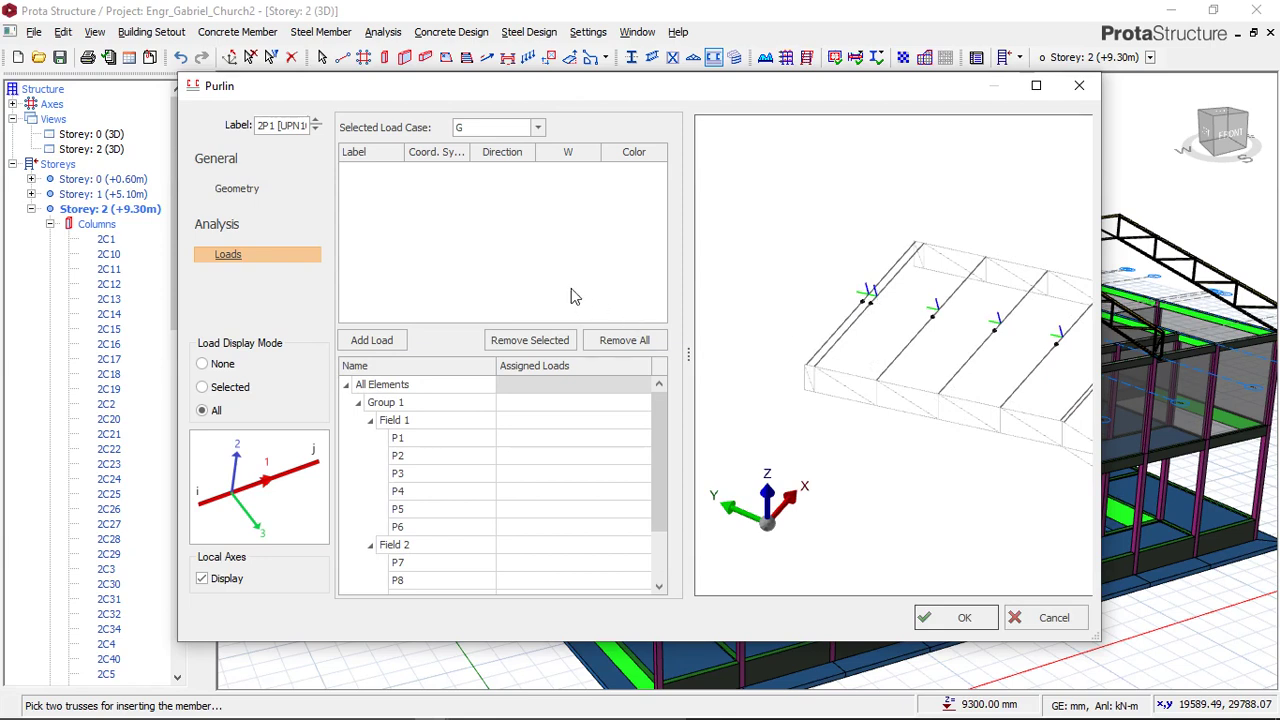
# Add a global Z load of 3.50 kN/m to the purlin loads under load case G.
pyautogui.click(390, 338)
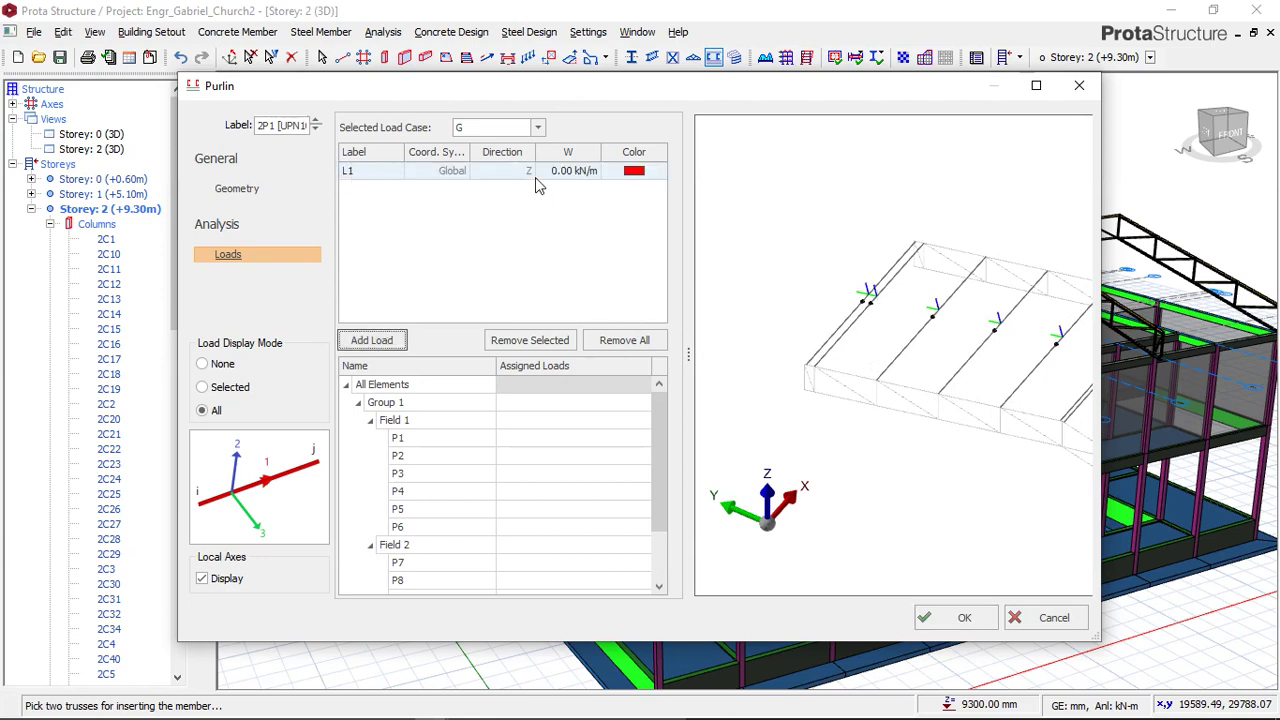
pyautogui.click(564, 174)
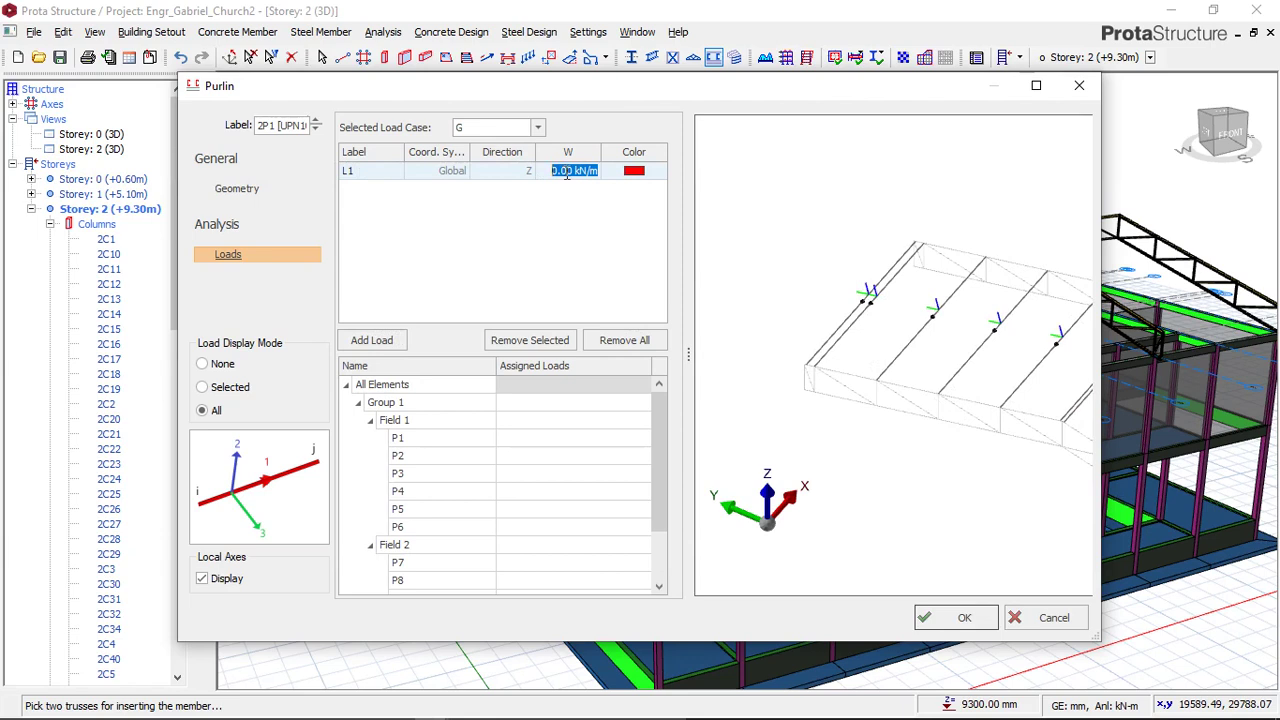
pyautogui.write('3')
# Add a second global Z purlin load of 2.50 kN/m under load case G.
pyautogui.moveTo(1052, 408); pyautogui.dragTo(906, 332, button='middle')
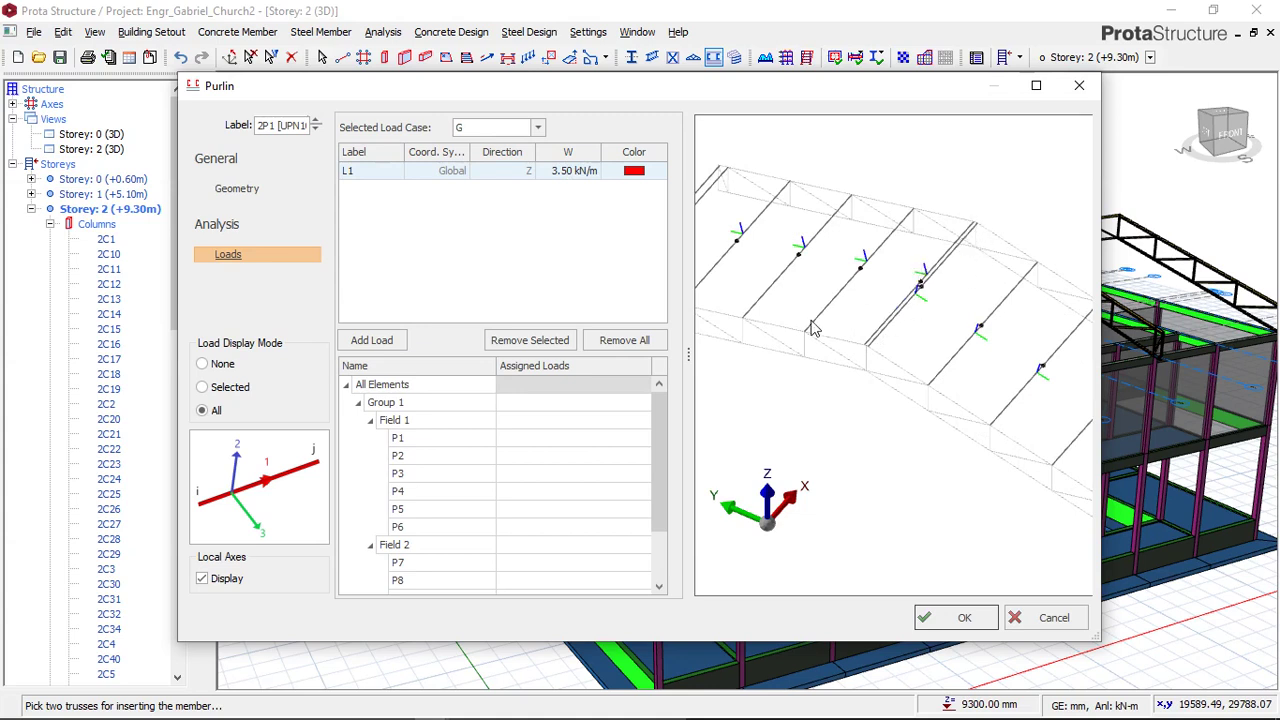
pyautogui.scroll(-3, 811, 320)
pyautogui.moveTo(1020, 387); pyautogui.dragTo(961, 338, button='middle')
pyautogui.scroll(3, 963, 338)
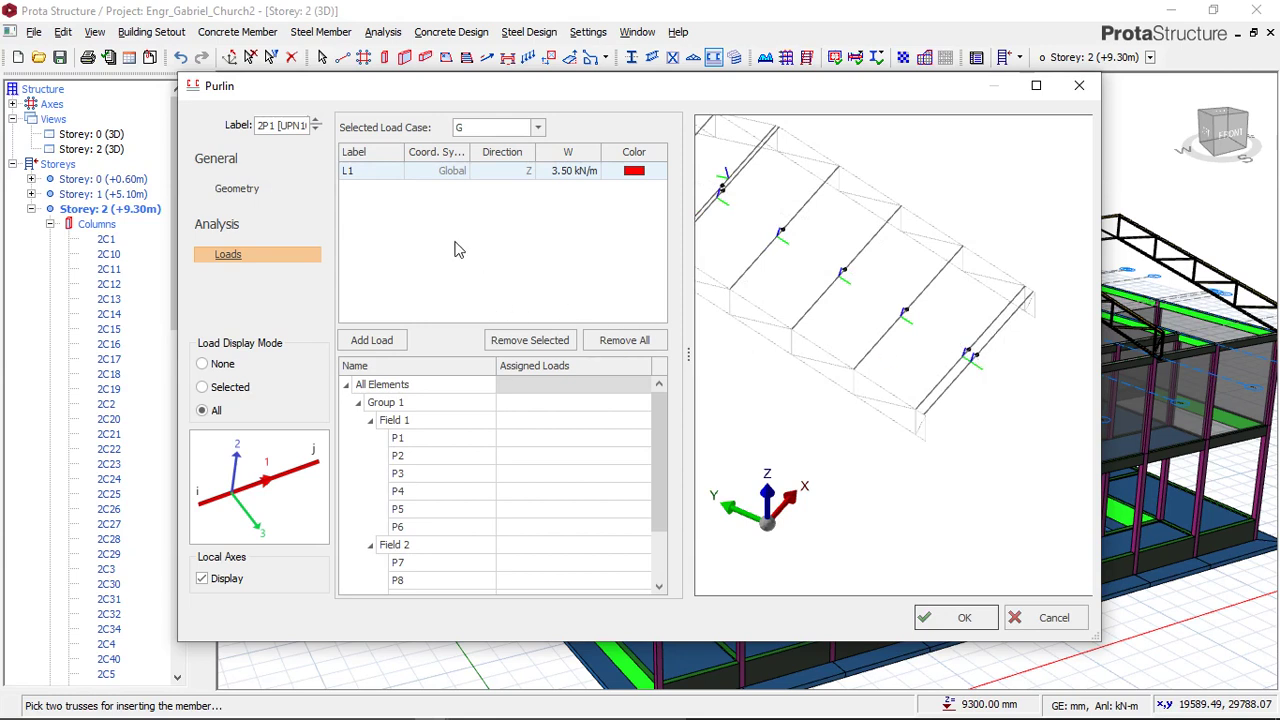
pyautogui.click(390, 339)
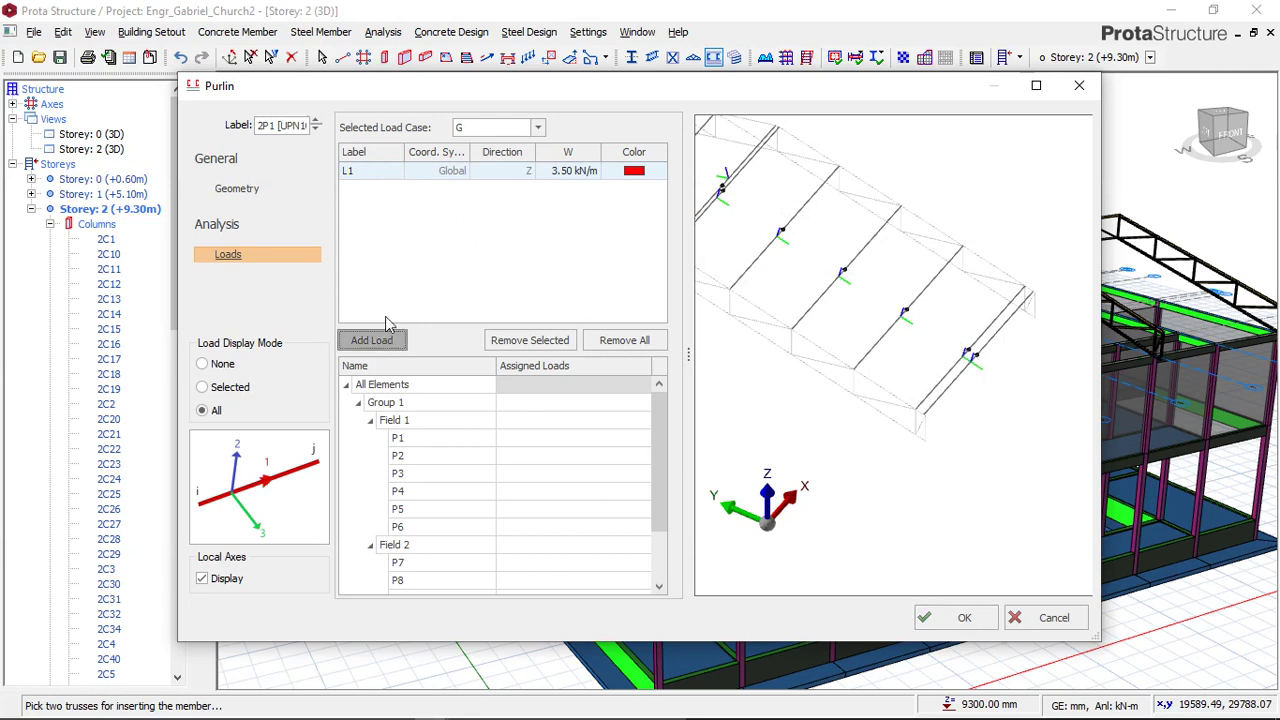
pyautogui.click(570, 188)
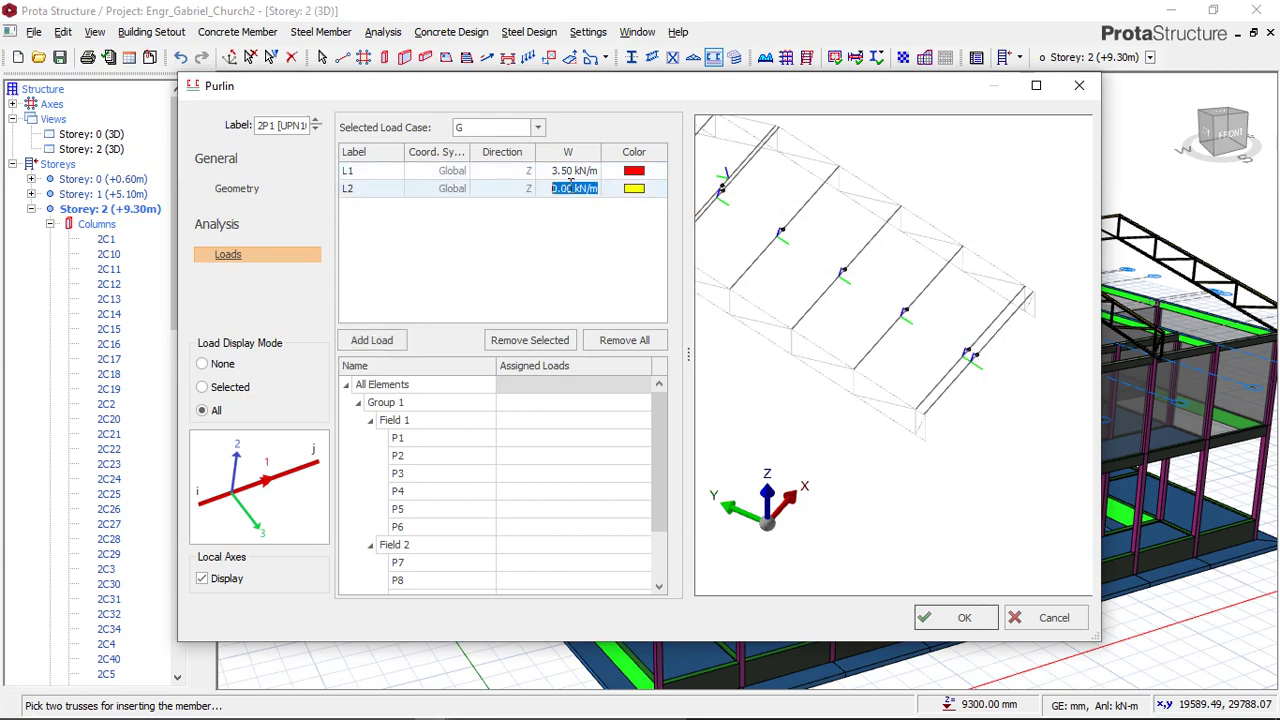
pyautogui.write('2')
# Examine the paired purlins at the ridge and eave and the intermediate purlins between them in the preview.
pyautogui.moveTo(837, 231); pyautogui.dragTo(879, 249, button='middle')
pyautogui.moveTo(811, 182); pyautogui.dragTo(828, 196, button='middle')
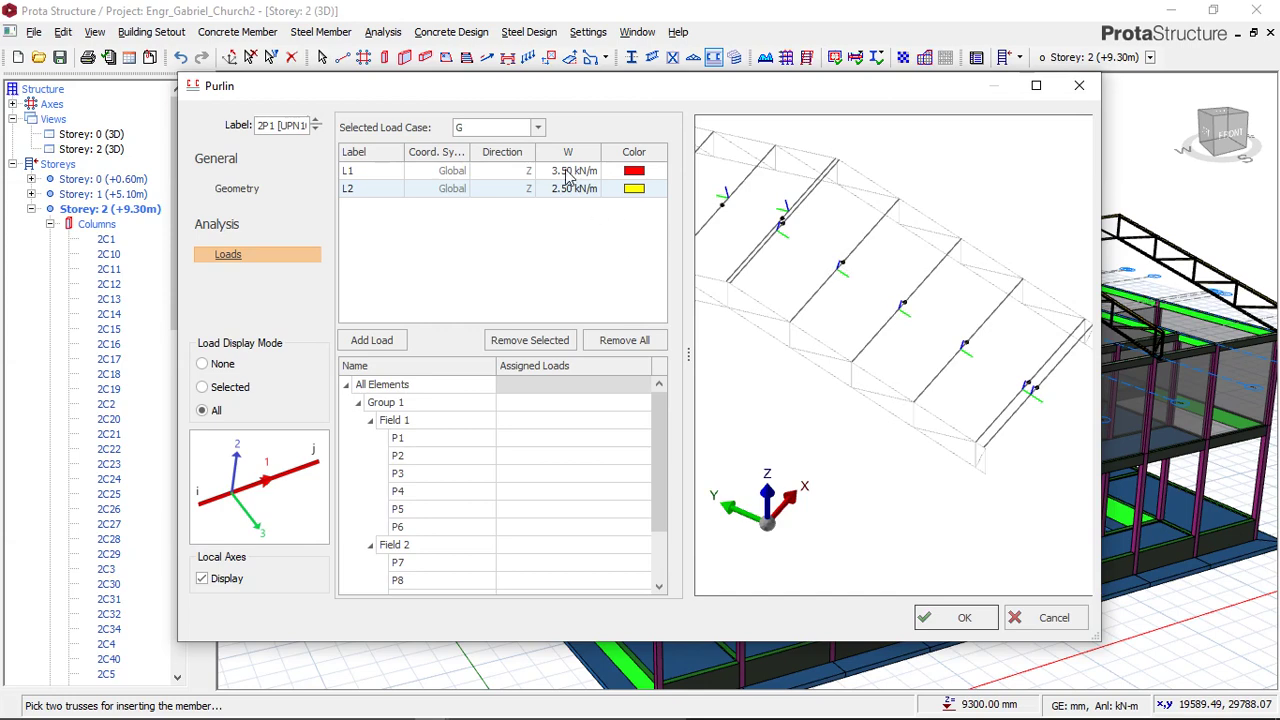
pyautogui.scroll(5, 790, 225)
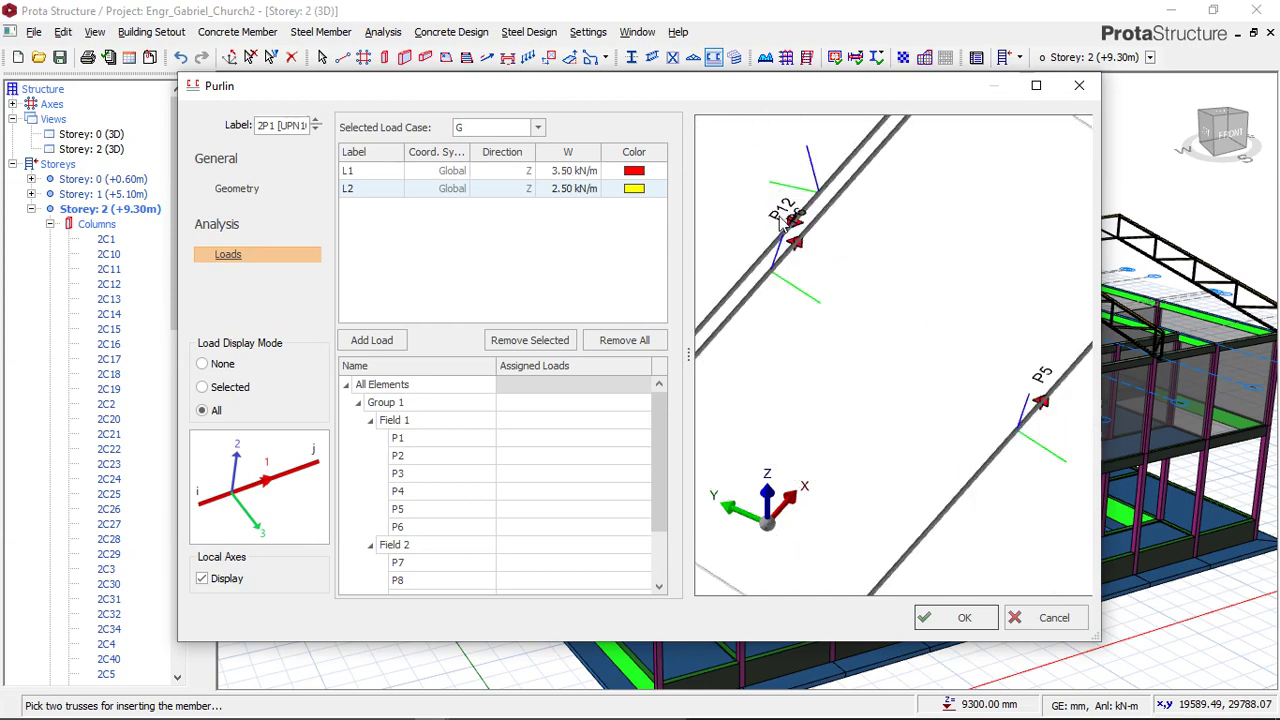
pyautogui.scroll(2, 785, 218)
pyautogui.scroll(1, 787, 212)
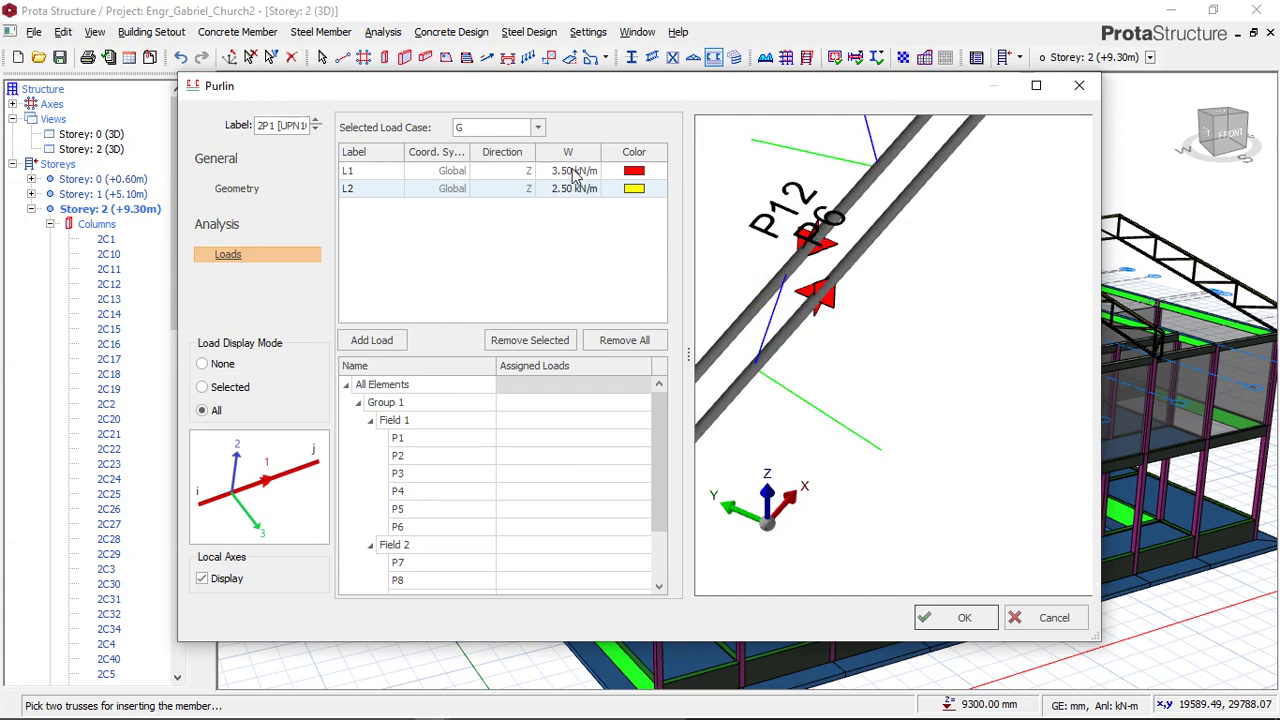
pyautogui.scroll(-5, 769, 249)
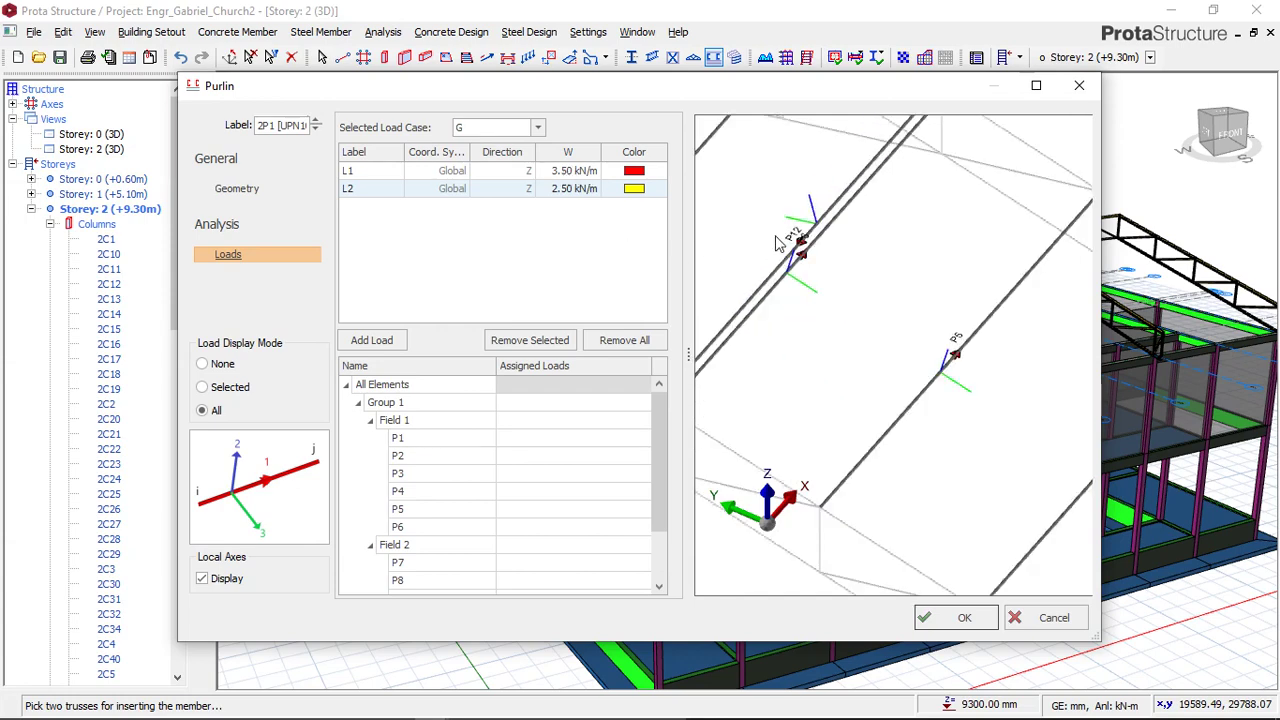
pyautogui.scroll(5, 912, 317)
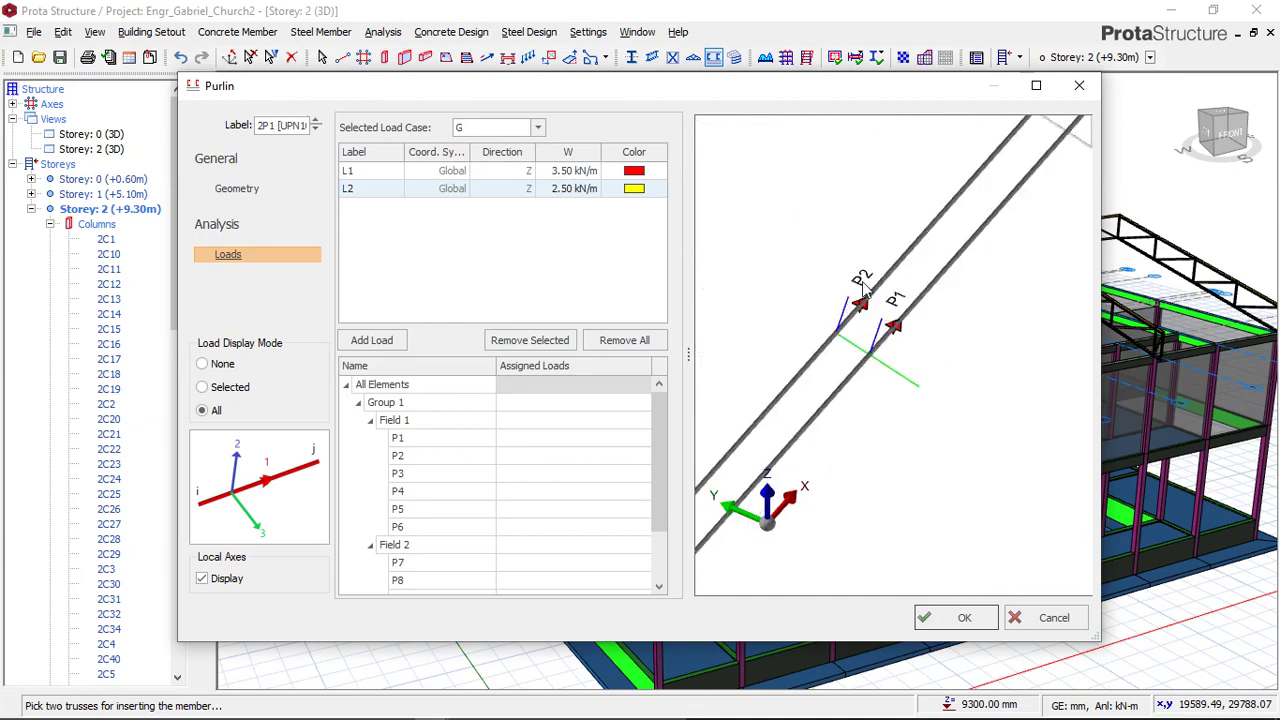
pyautogui.scroll(-2, 866, 285)
pyautogui.scroll(-3, 897, 323)
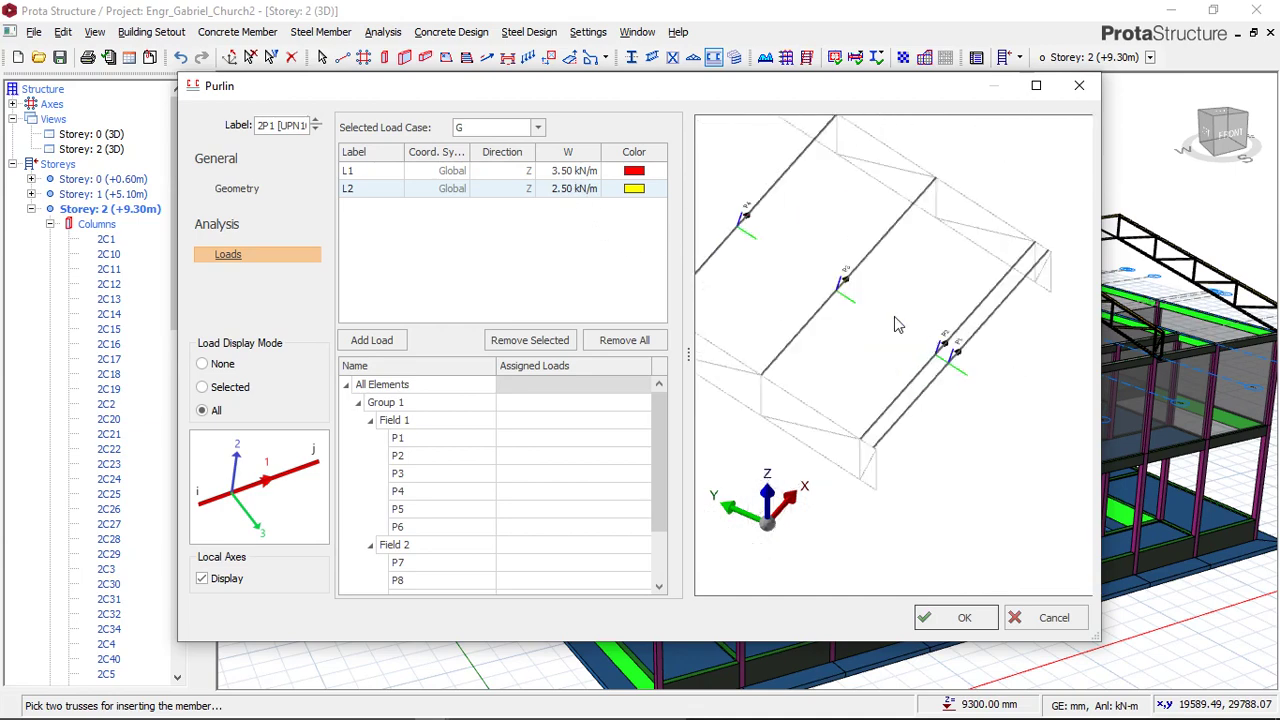
pyautogui.scroll(4, 968, 401)
pyautogui.scroll(-3, 794, 317)
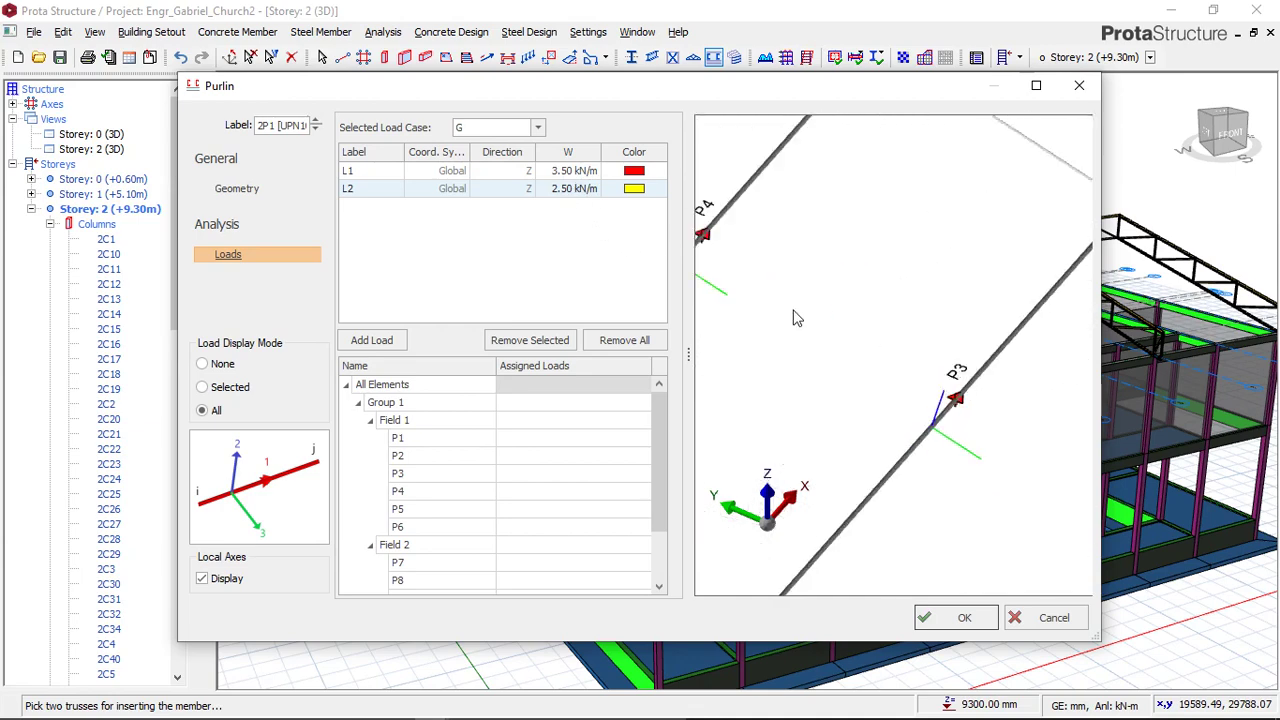
pyautogui.moveTo(928, 363); pyautogui.dragTo(996, 386, button='middle')
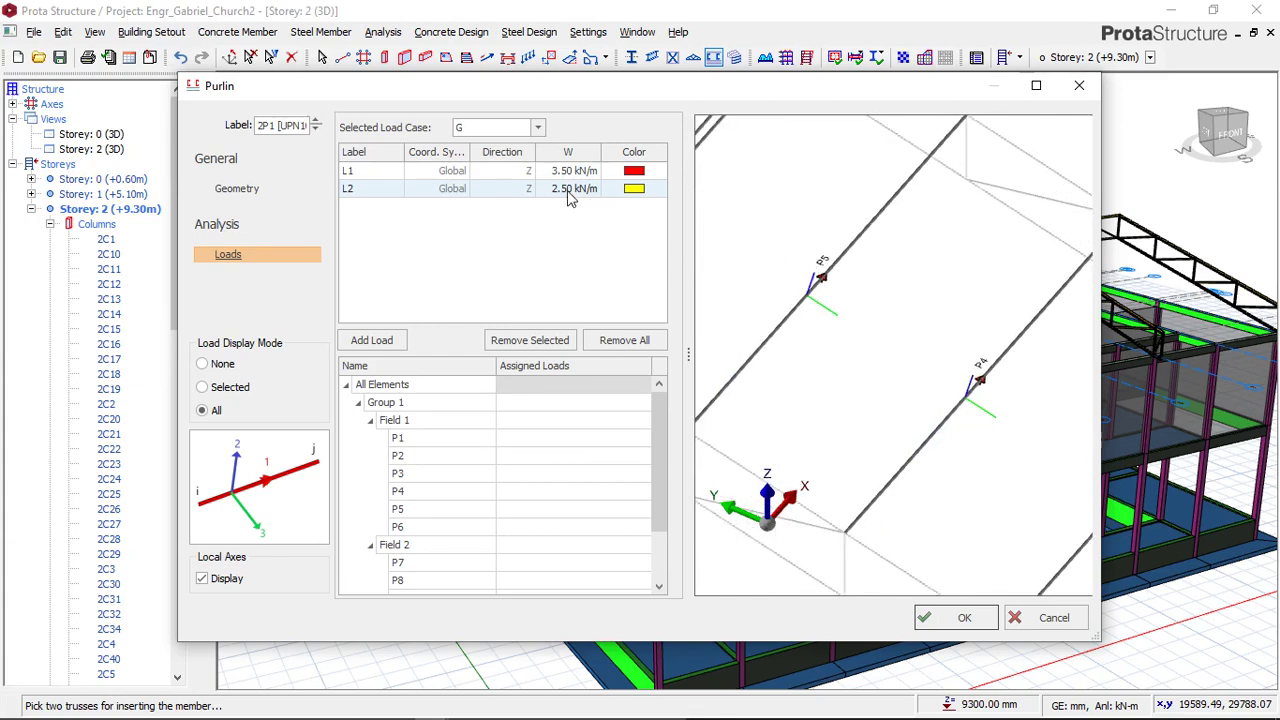
pyautogui.scroll(-4, 836, 342)
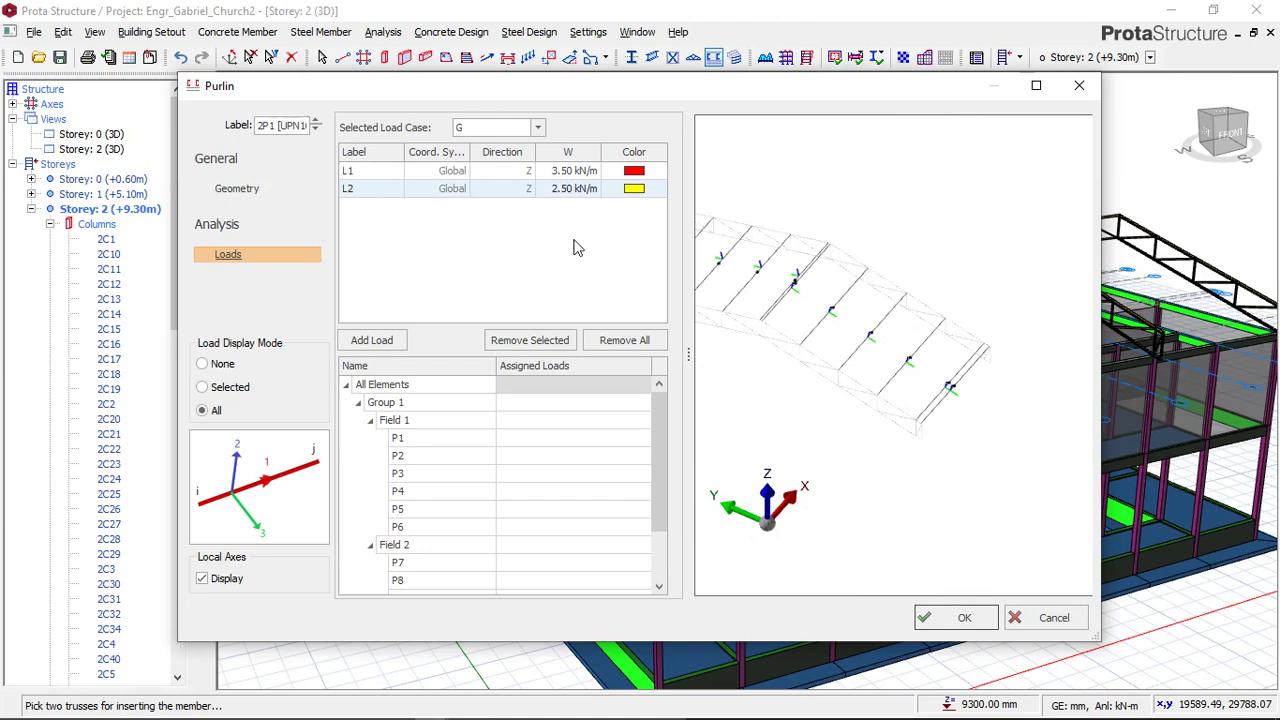
# Assign load L1 to the two eave purlins P1 and P2 of Field 1.
pyautogui.scroll(3, 960, 415)
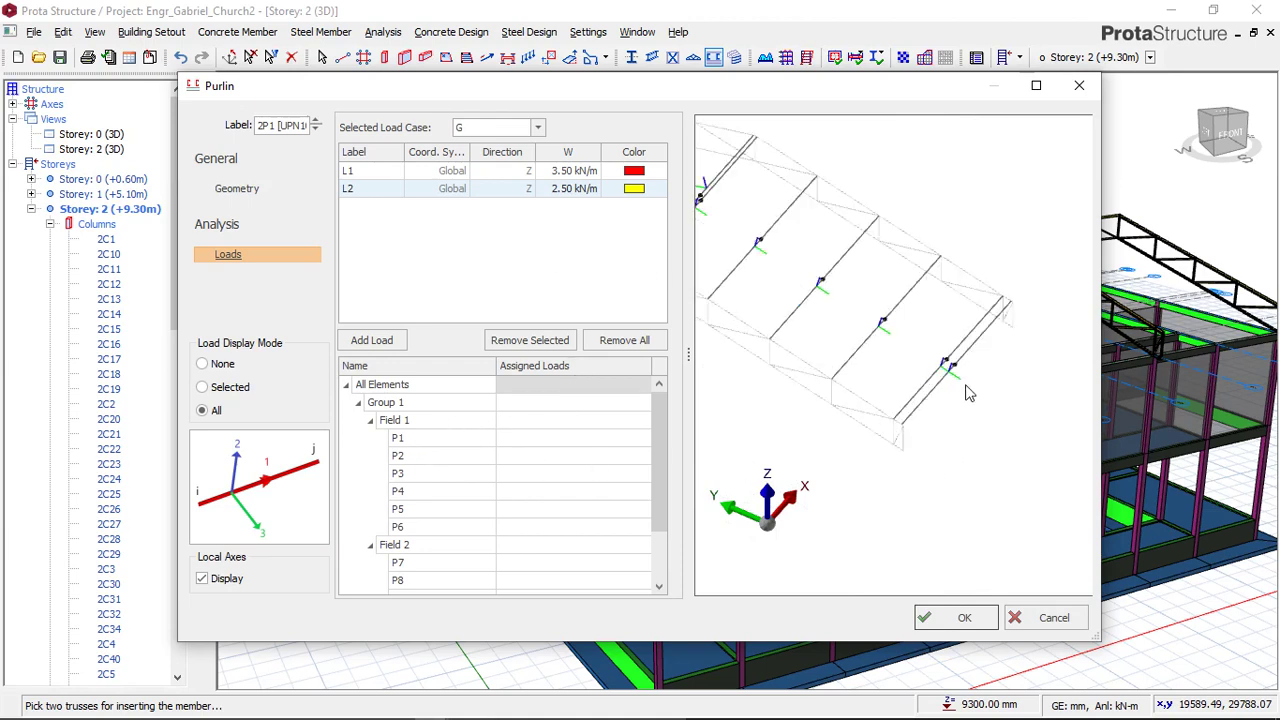
pyautogui.scroll(3, 968, 390)
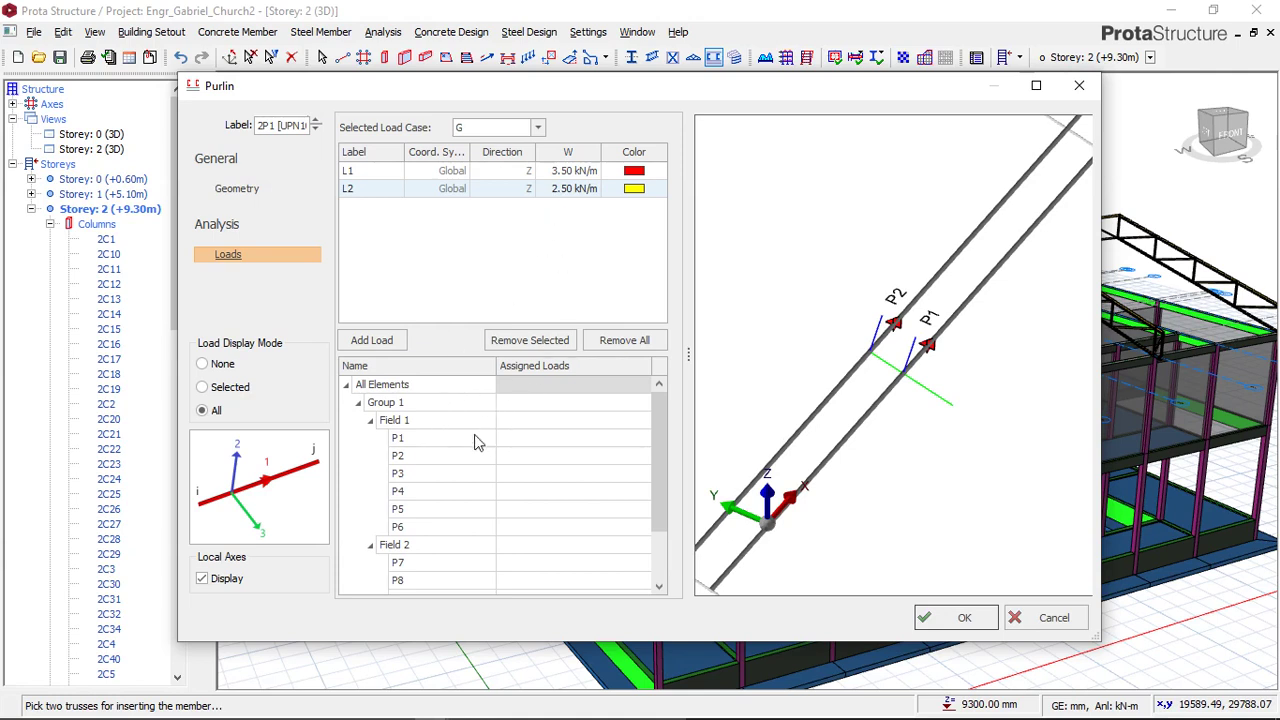
pyautogui.click(509, 438)
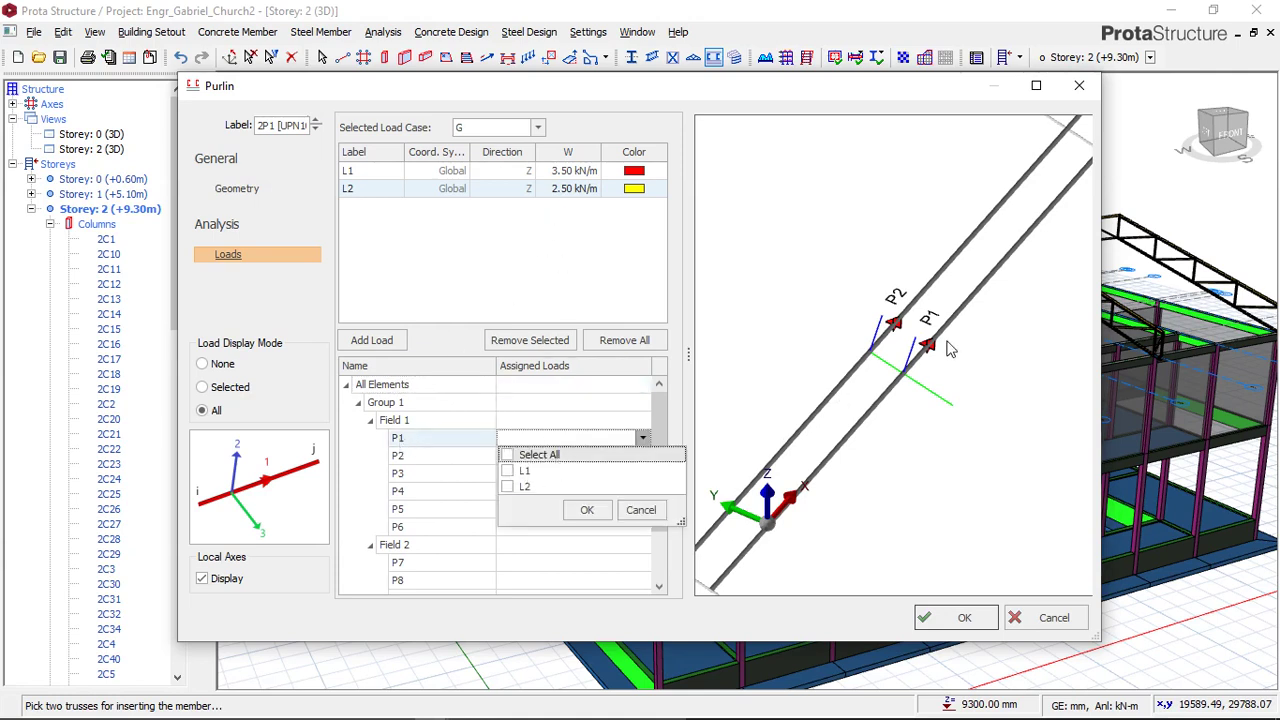
pyautogui.click(508, 471)
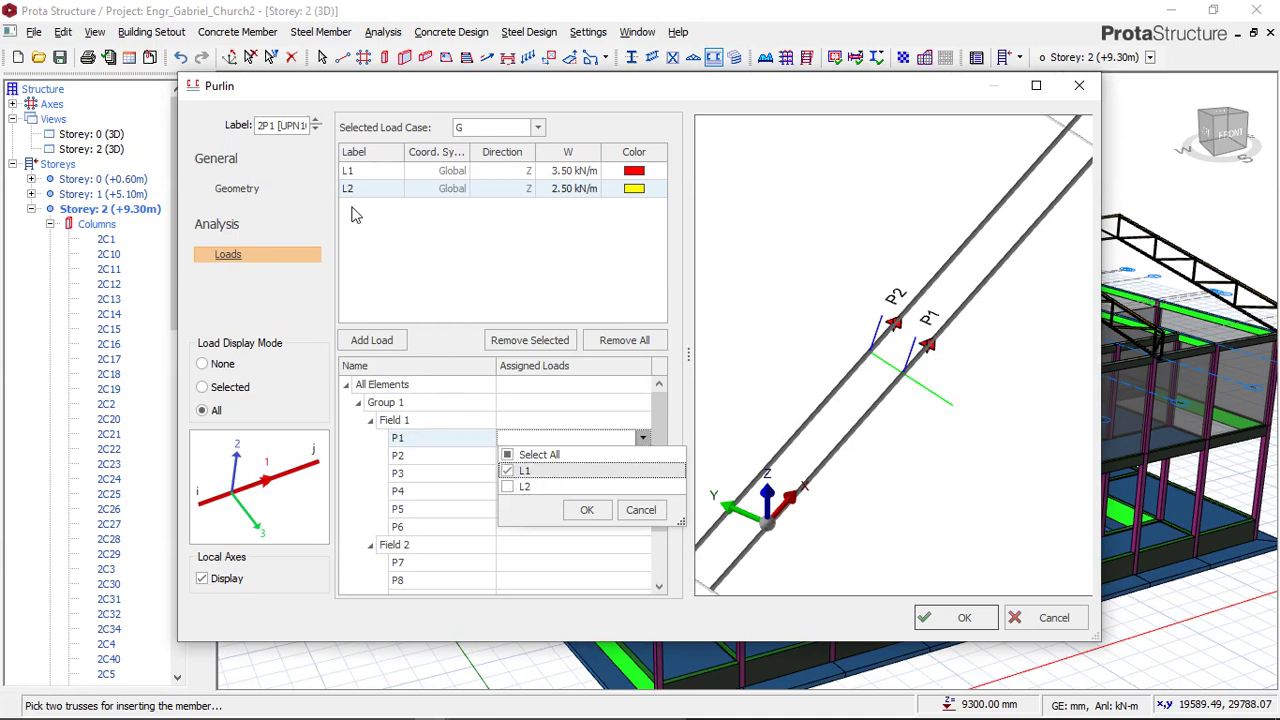
pyautogui.click(587, 511)
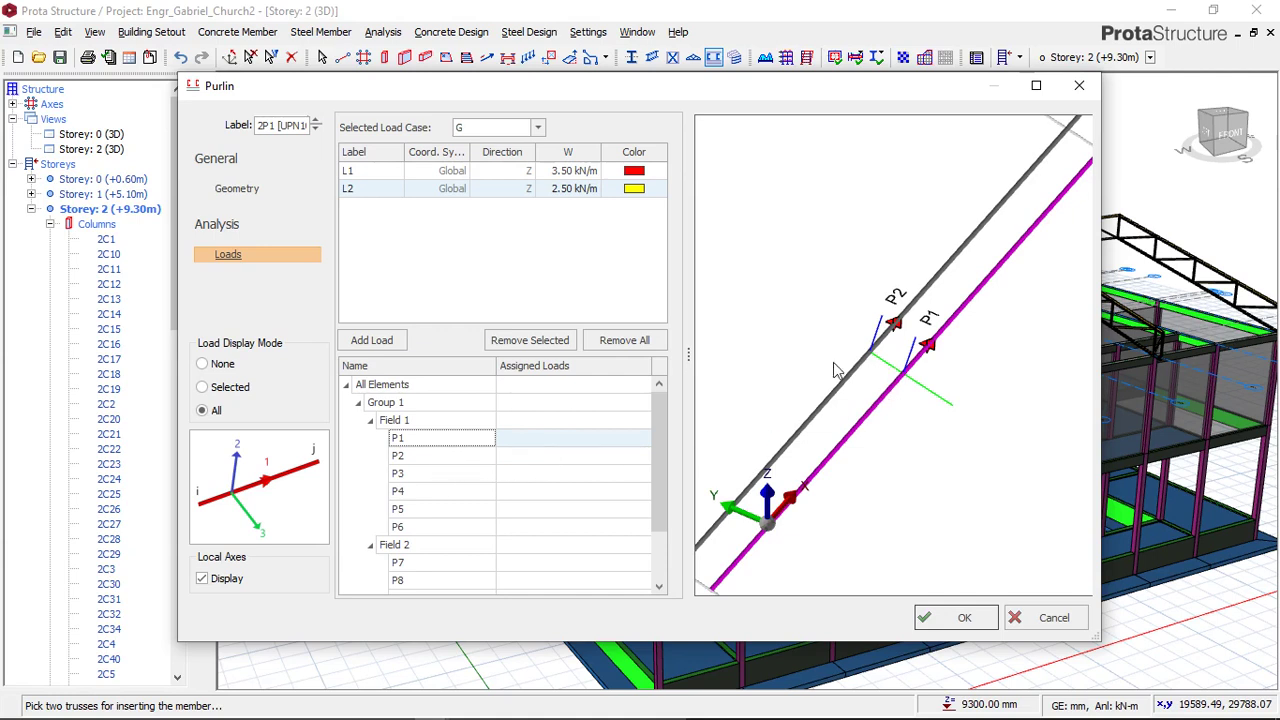
pyautogui.click(513, 460)
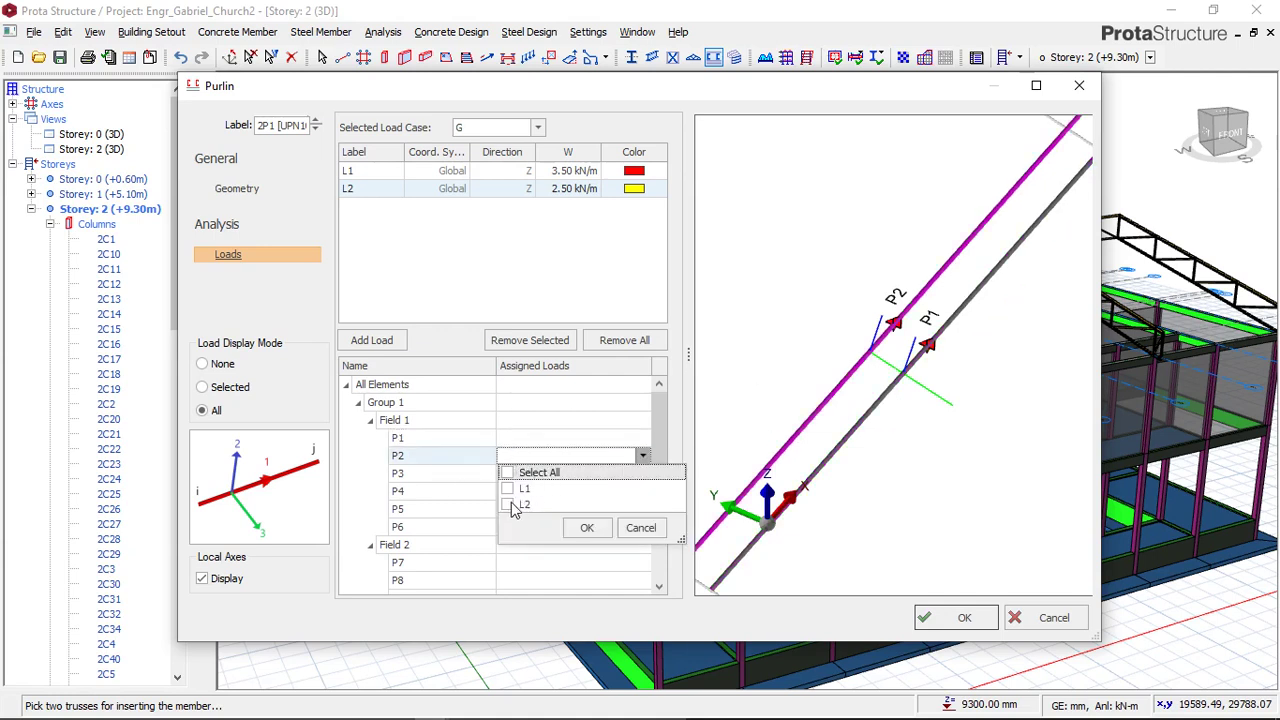
pyautogui.click(508, 489)
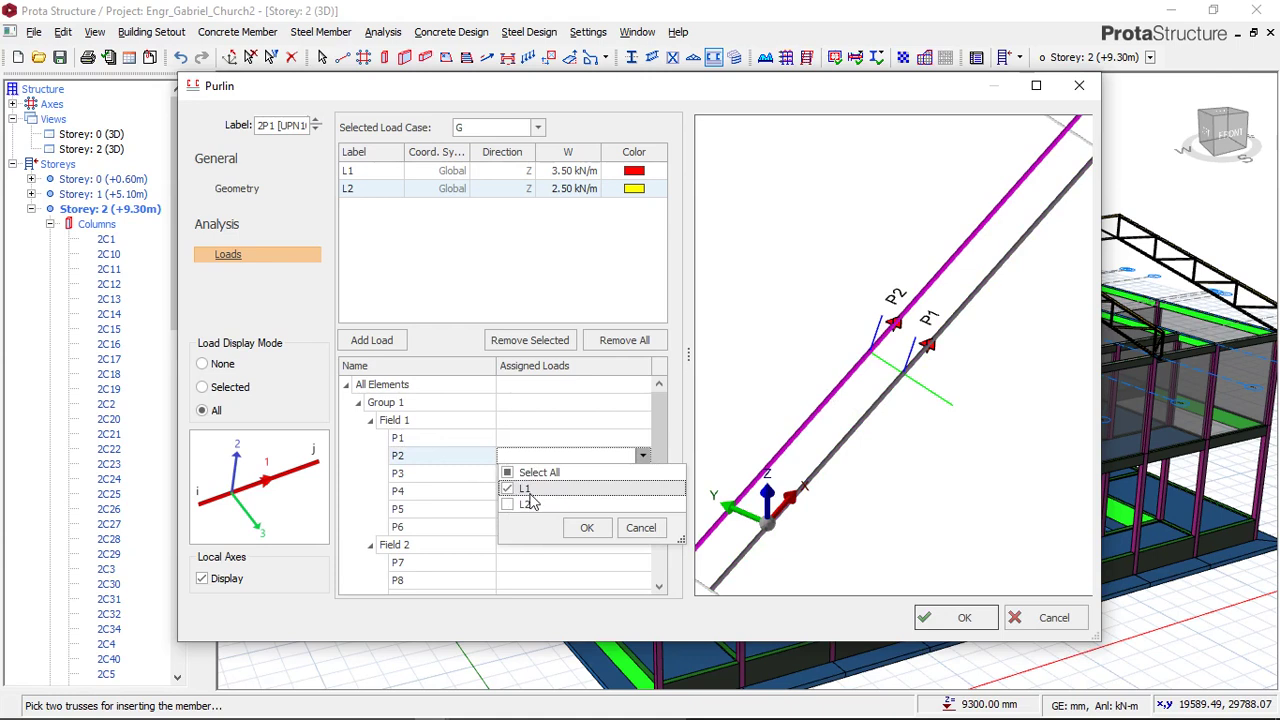
pyautogui.click(588, 530)
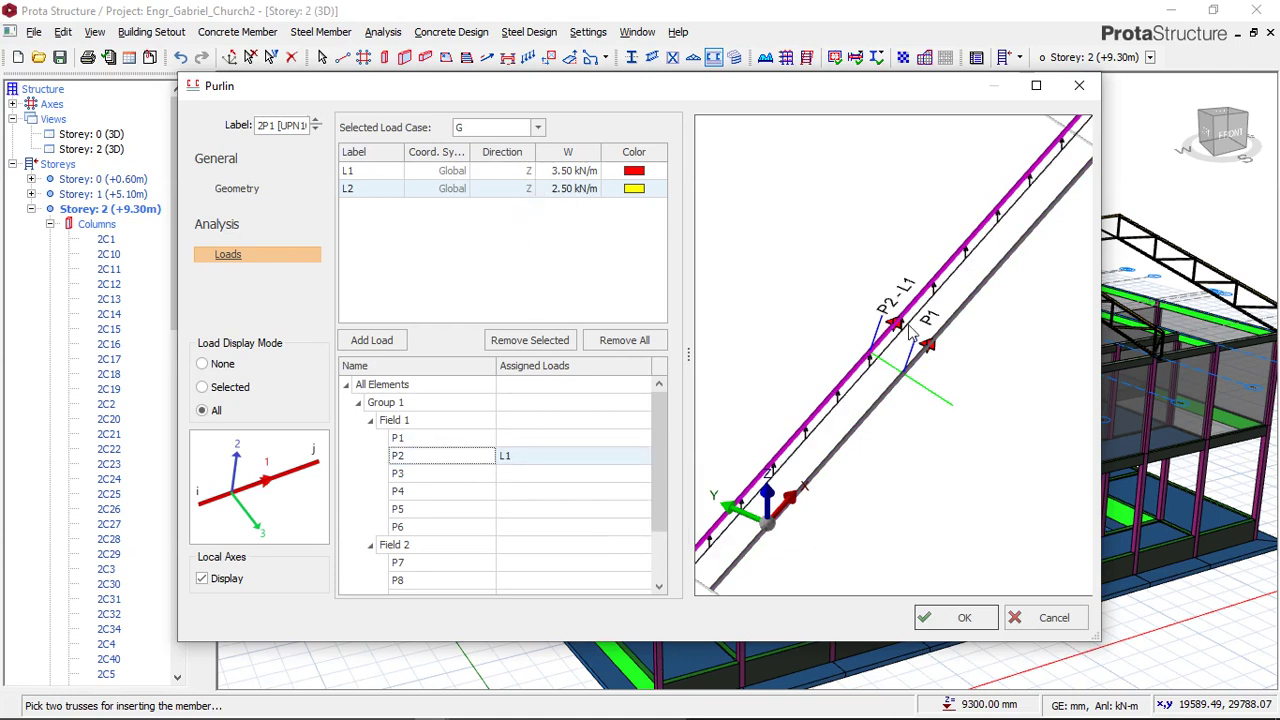
pyautogui.click(528, 443)
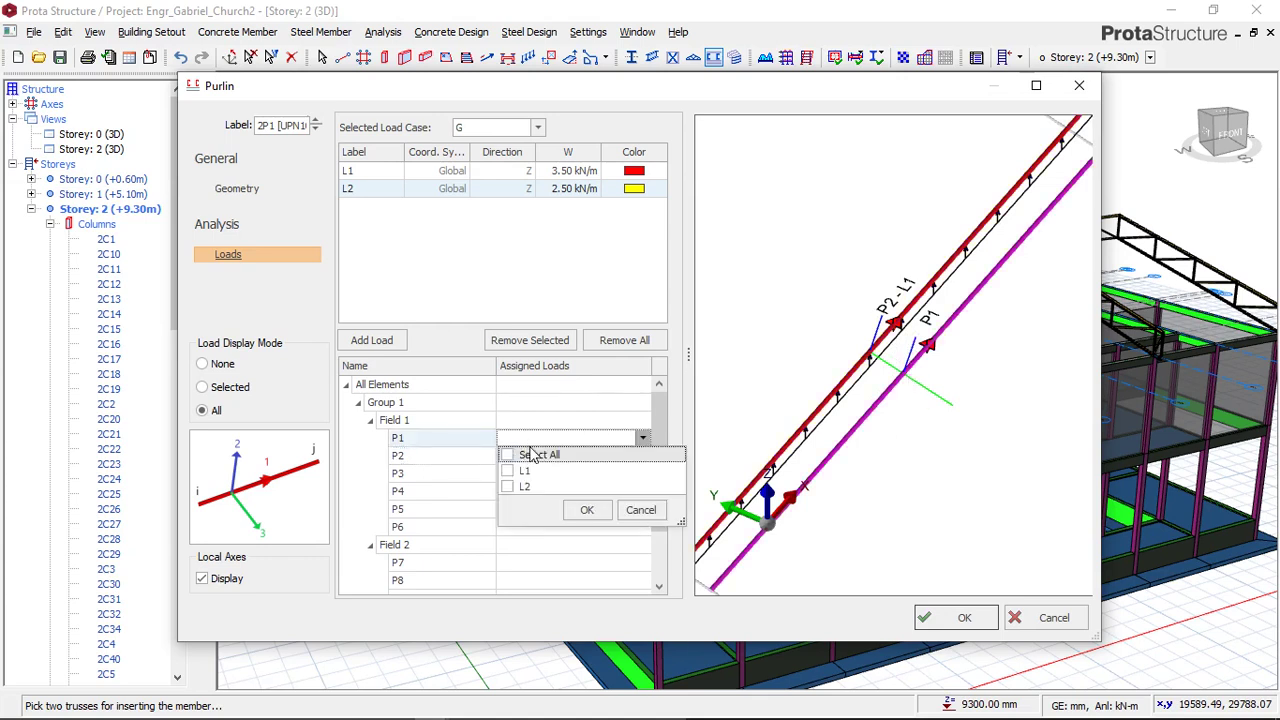
pyautogui.click(508, 471)
pyautogui.click(588, 511)
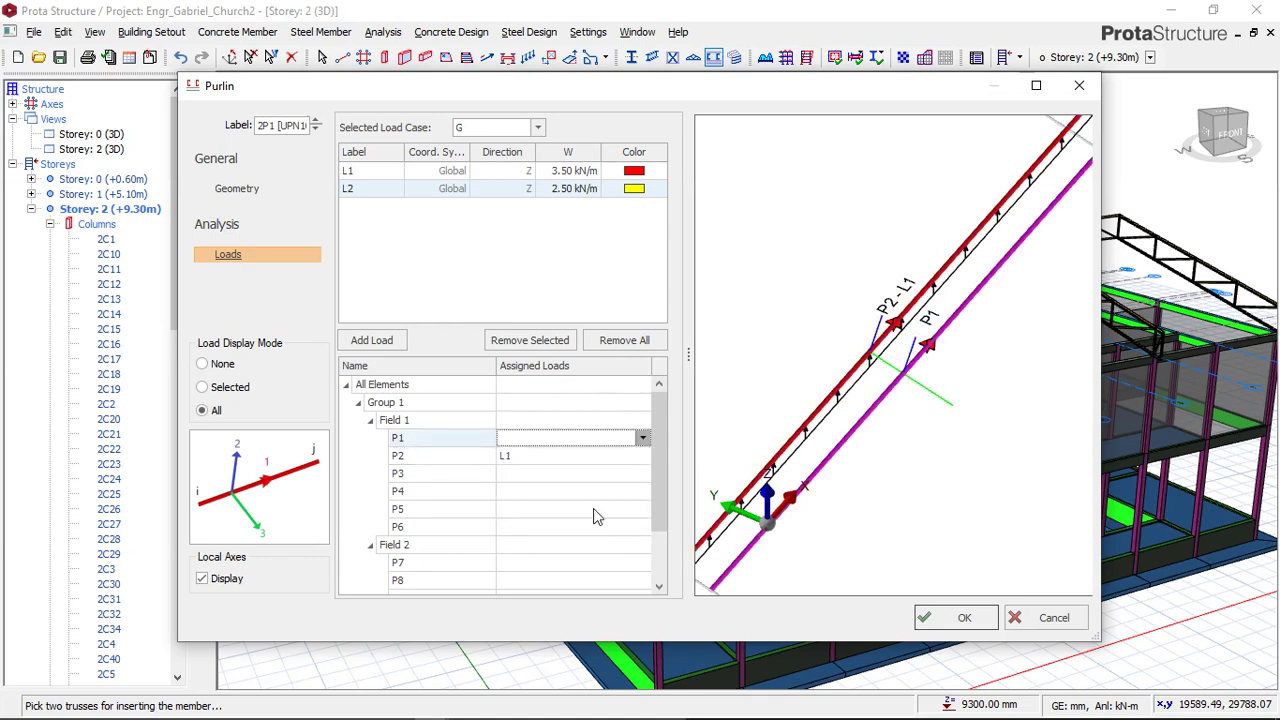
# Assign load L2 to the intermediate purlins P3, P4 and P5 of Field 1.
pyautogui.scroll(-5, 898, 420)
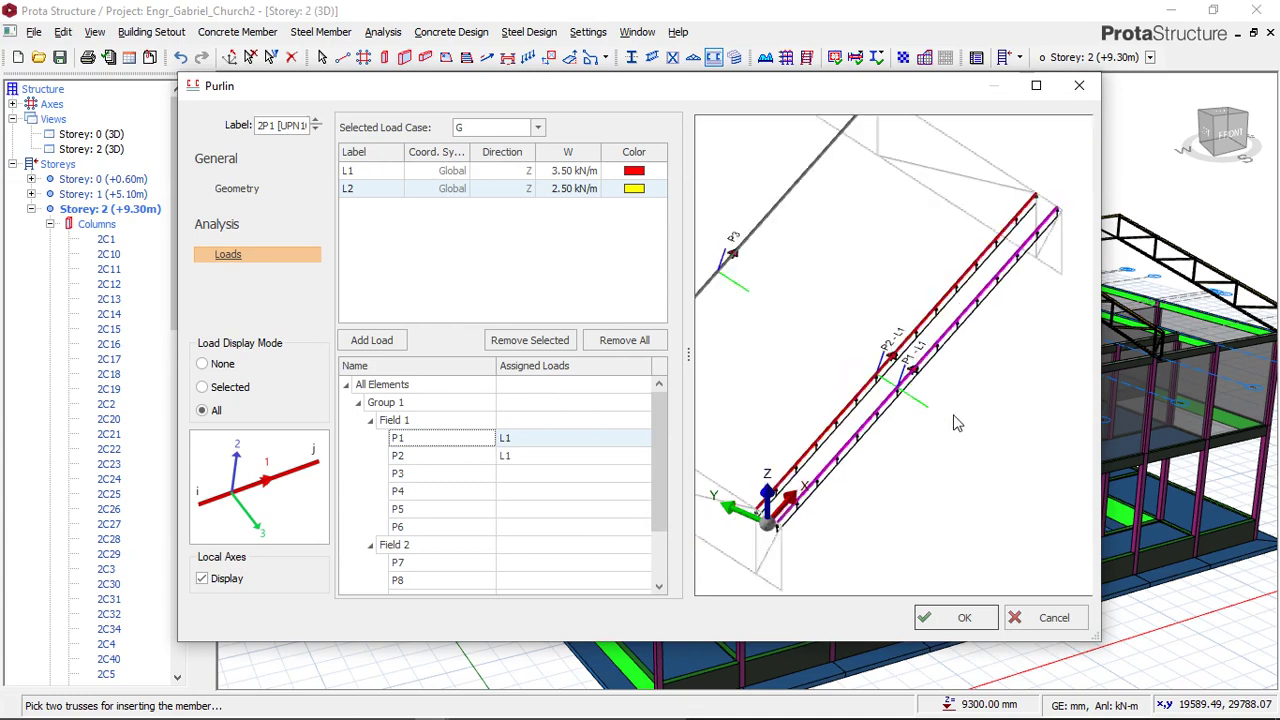
pyautogui.moveTo(1020, 473); pyautogui.dragTo(966, 434, button='middle')
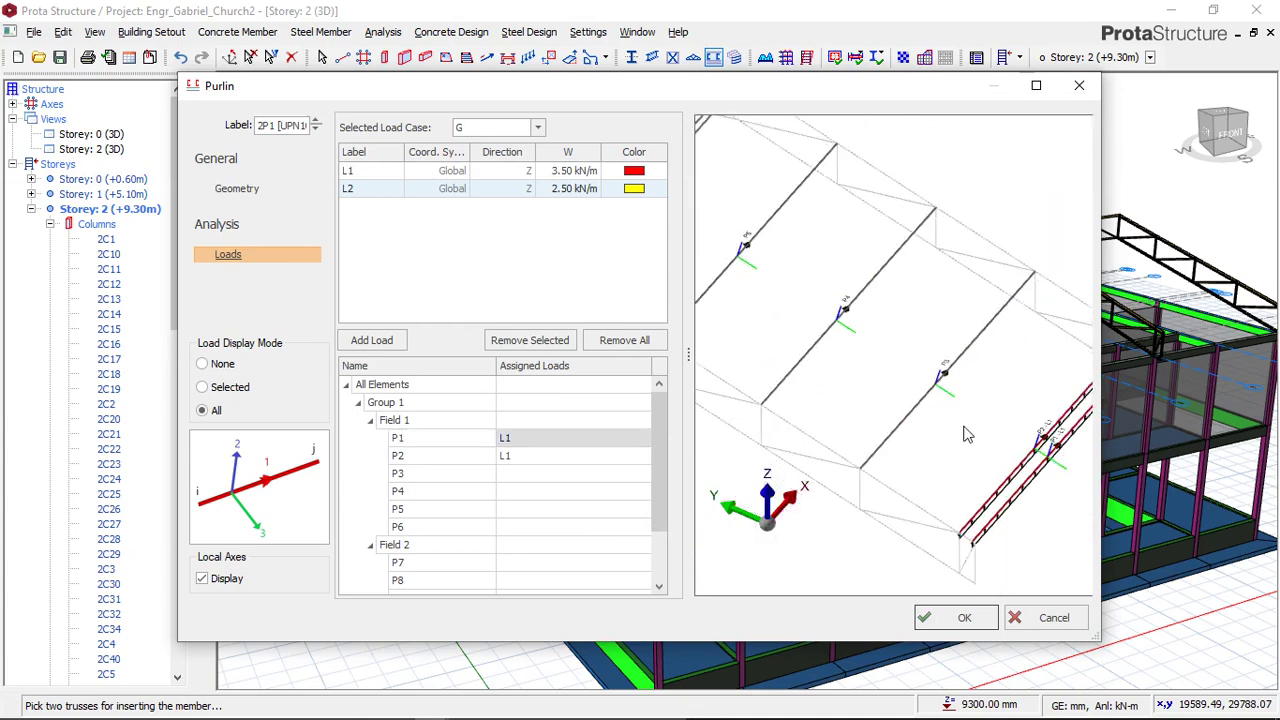
pyautogui.scroll(3, 820, 300)
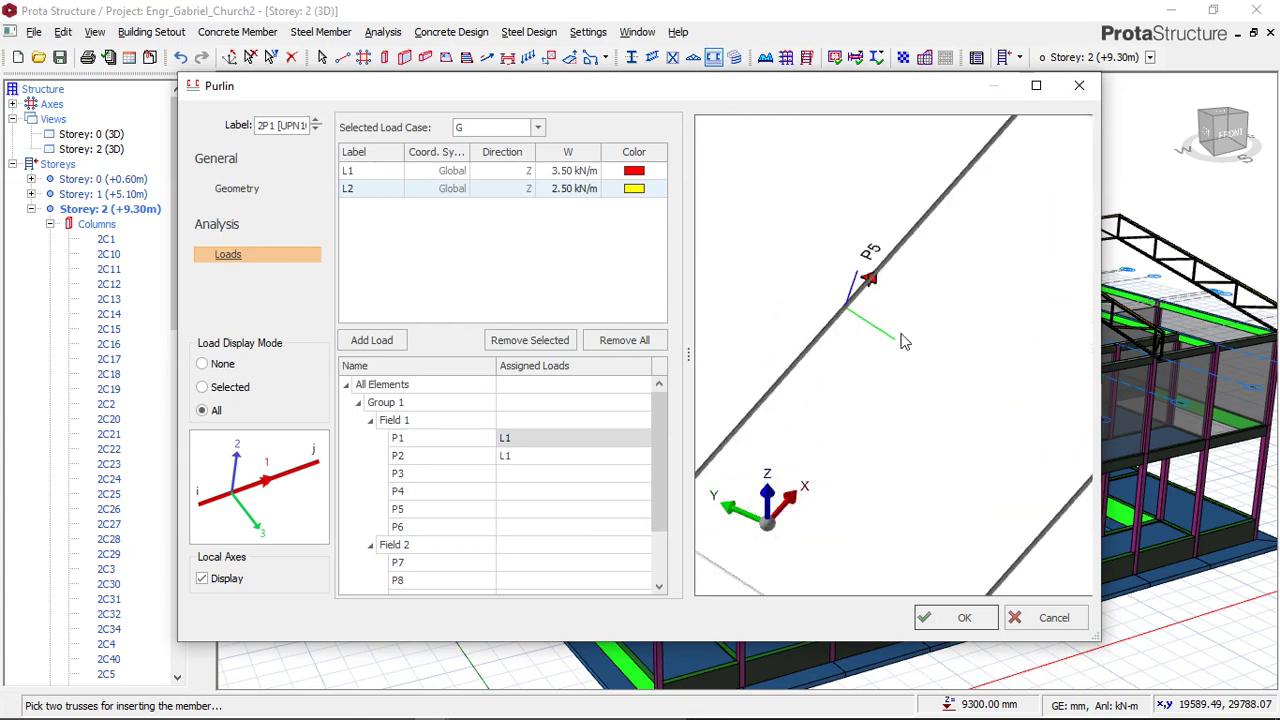
pyautogui.scroll(-5, 890, 330)
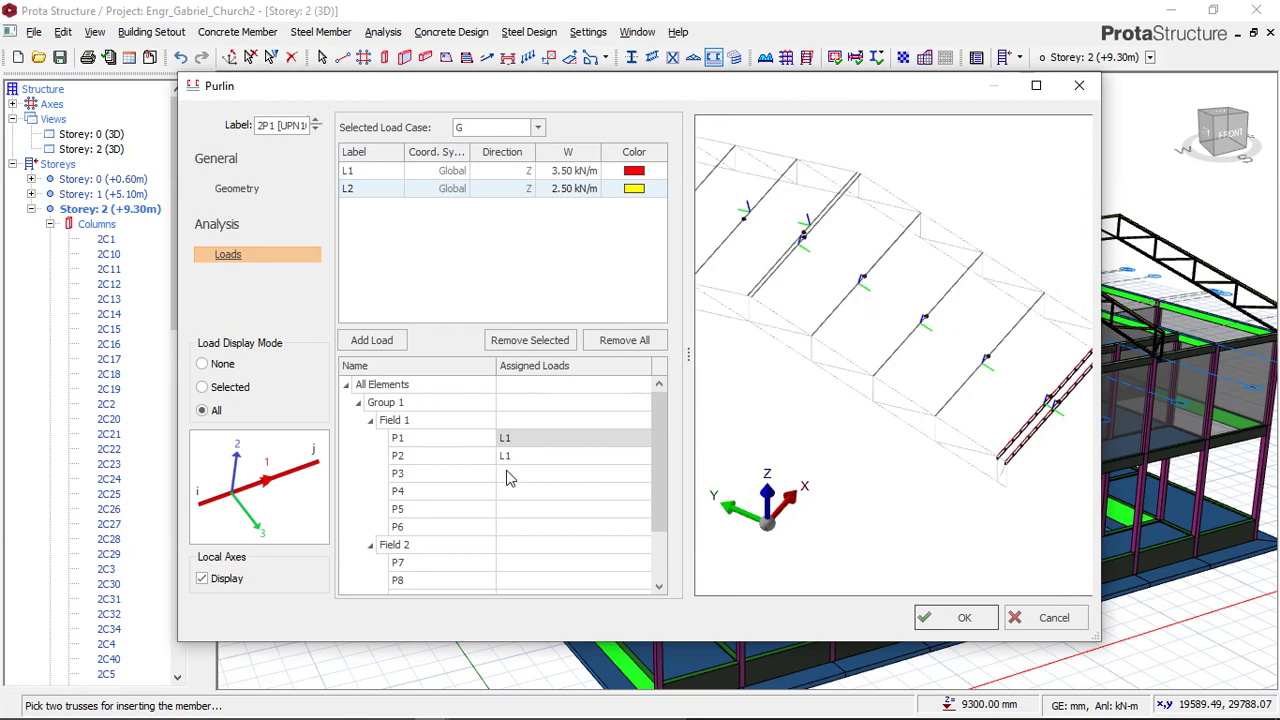
pyautogui.click(516, 476)
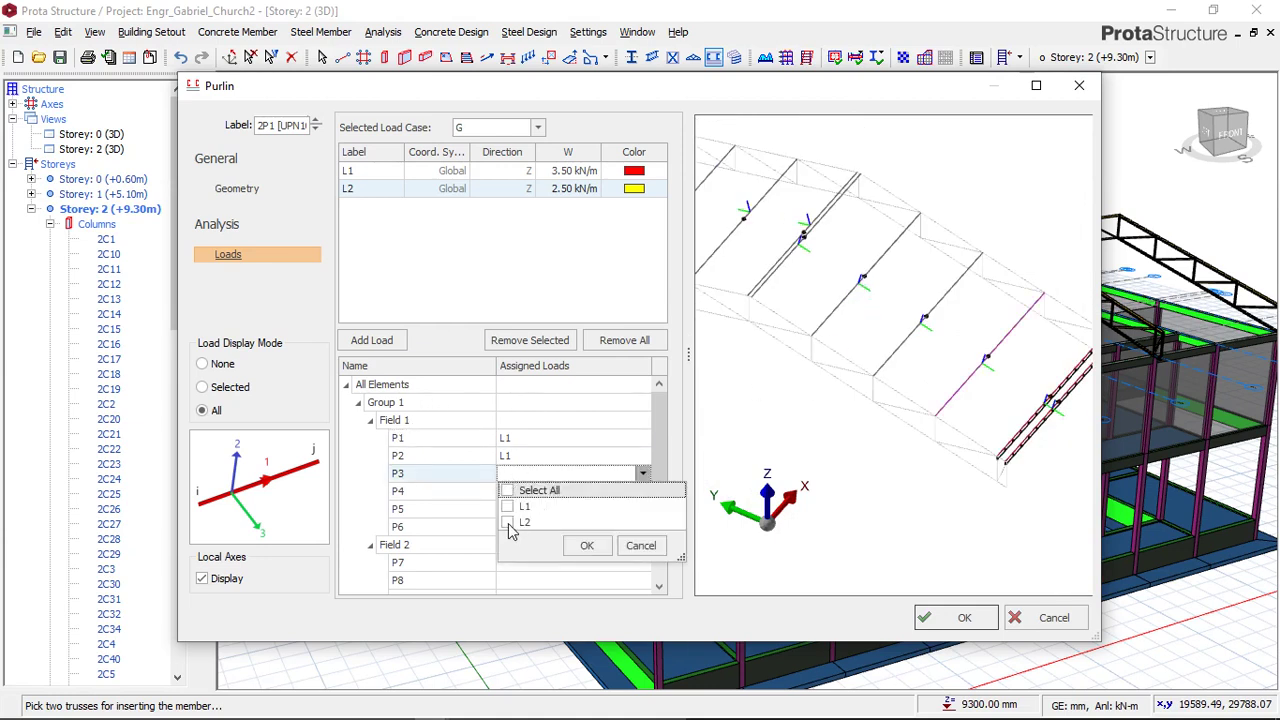
pyautogui.click(509, 524)
pyautogui.click(587, 545)
pyautogui.click(510, 492)
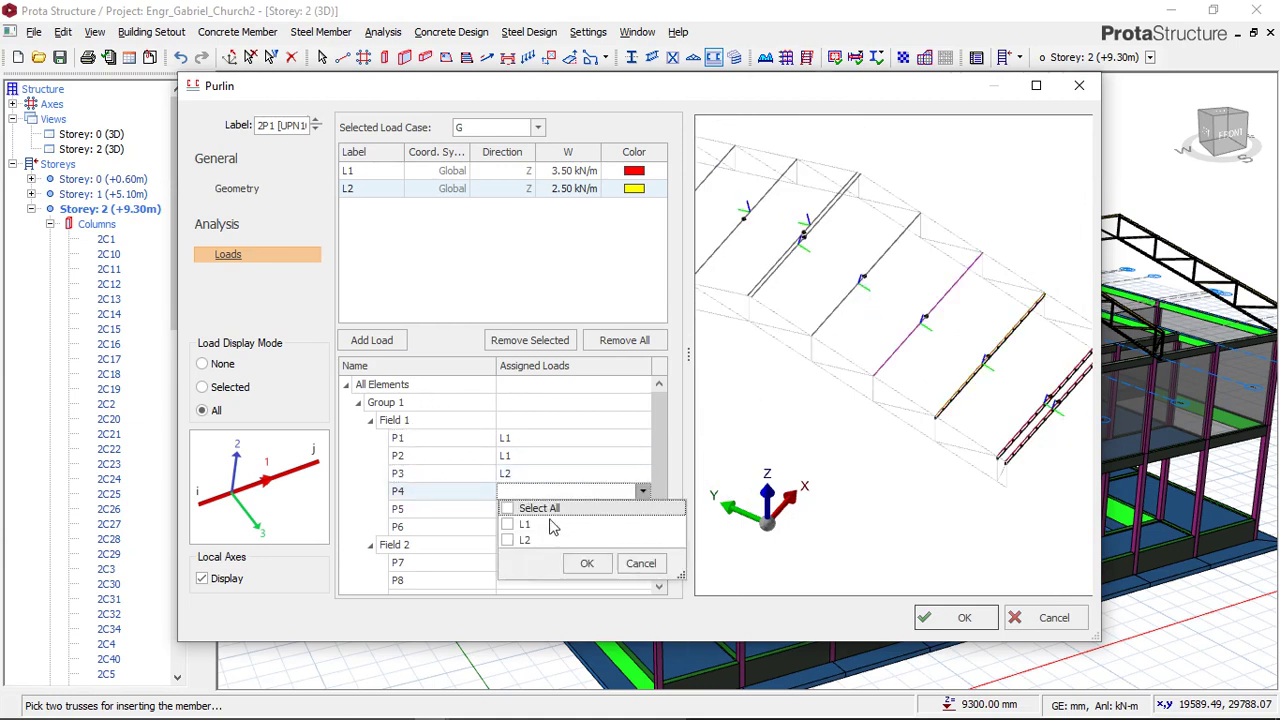
pyautogui.click(508, 540)
pyautogui.click(587, 563)
pyautogui.click(520, 510)
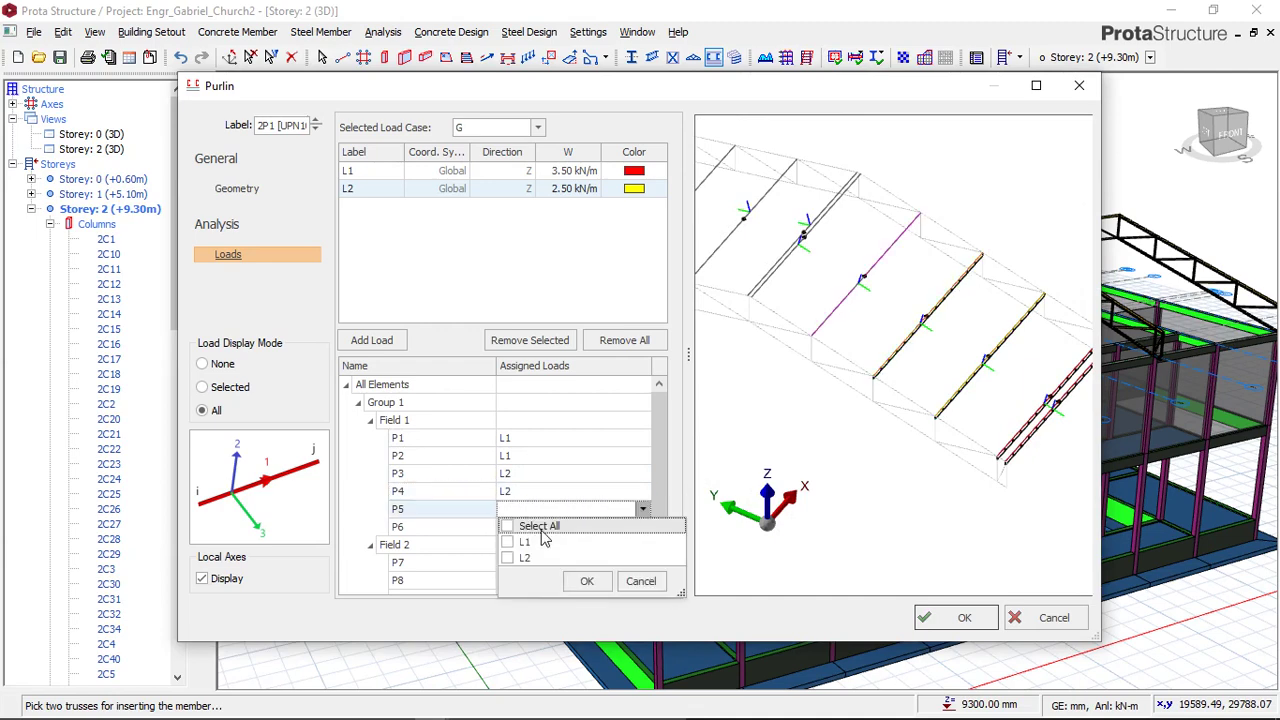
pyautogui.click(508, 557)
pyautogui.click(587, 581)
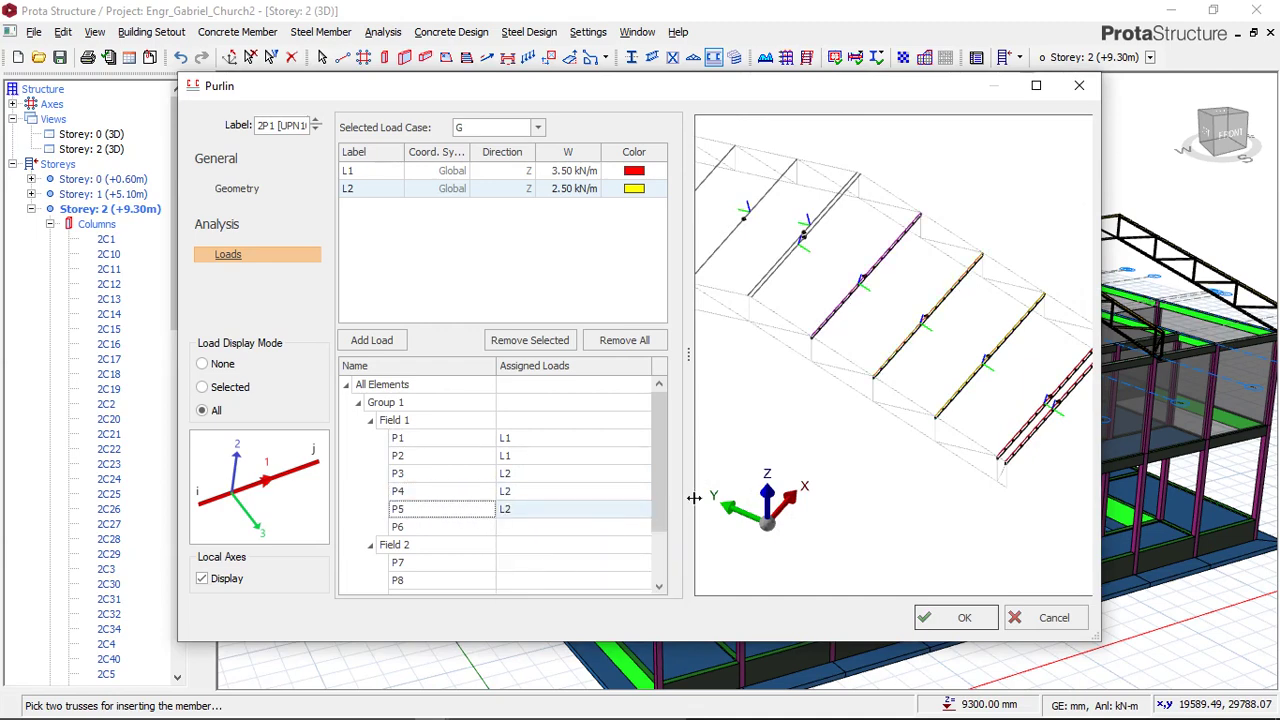
pyautogui.scroll(6, 828, 237)
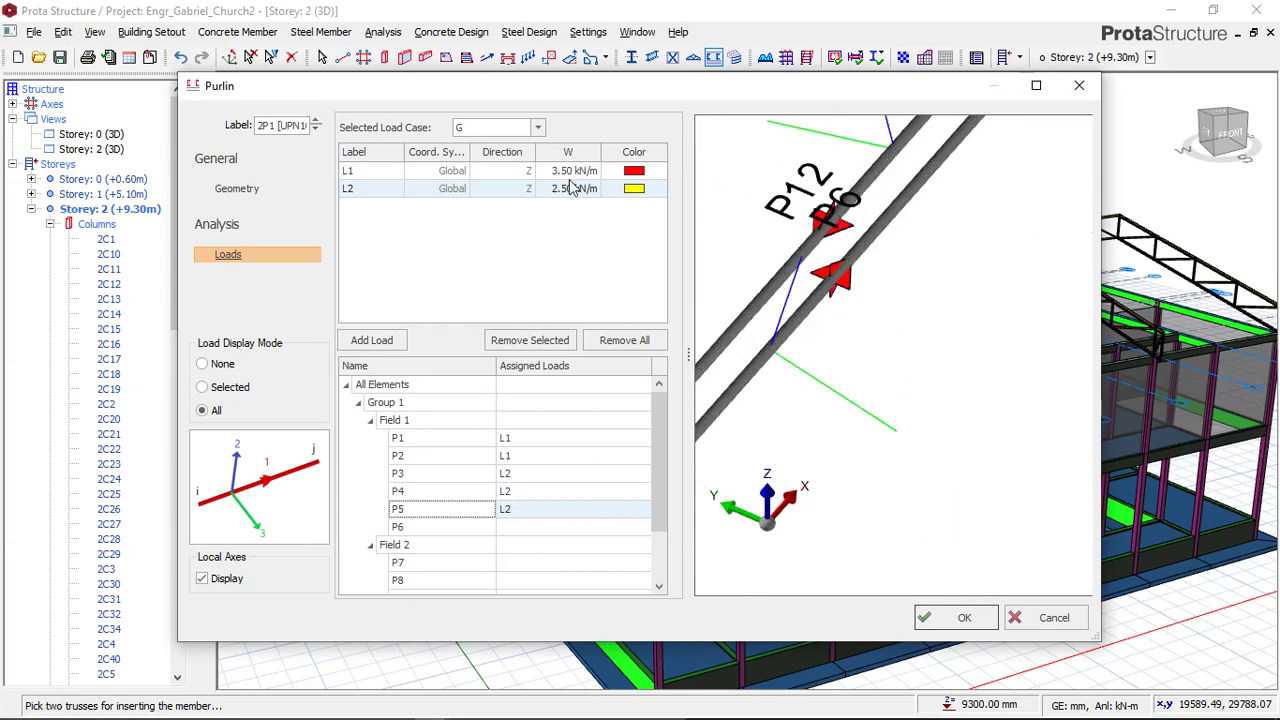
pyautogui.scroll(-6, 905, 222)
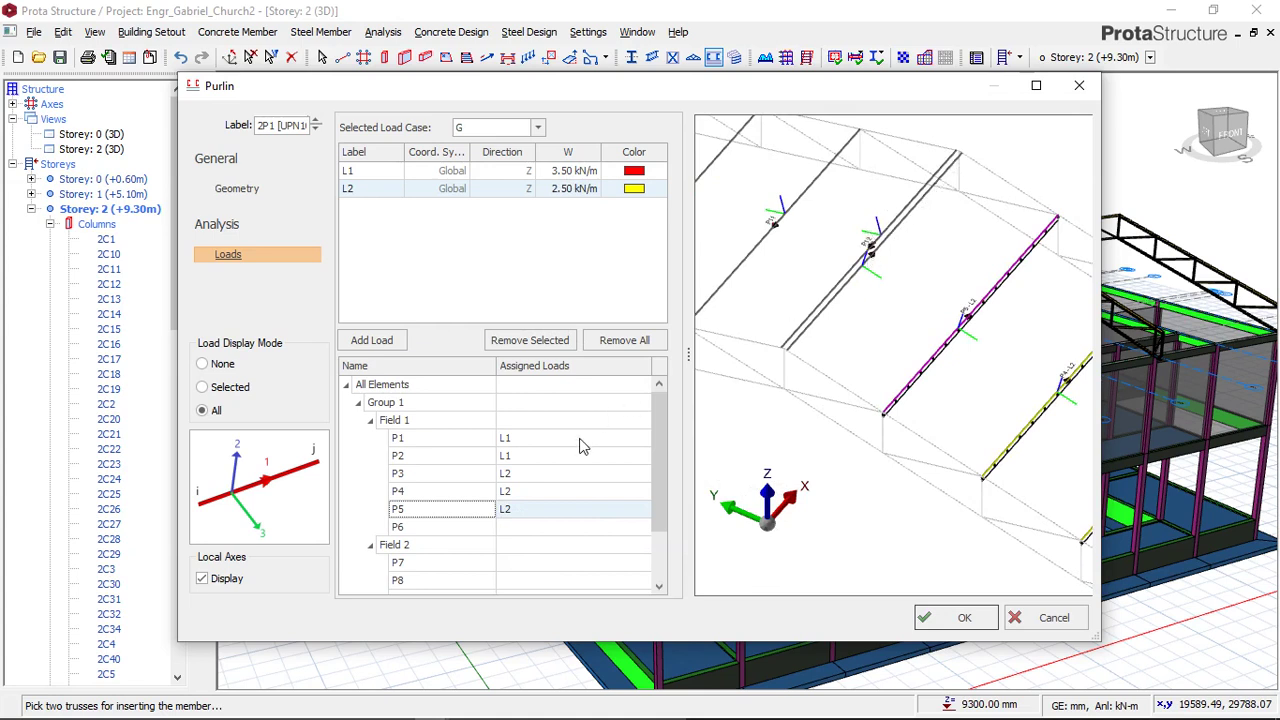
# Assign load L1 to the paired ridge purlins, P6 of Field 1 and P12 of Field 2.
pyautogui.click(513, 530)
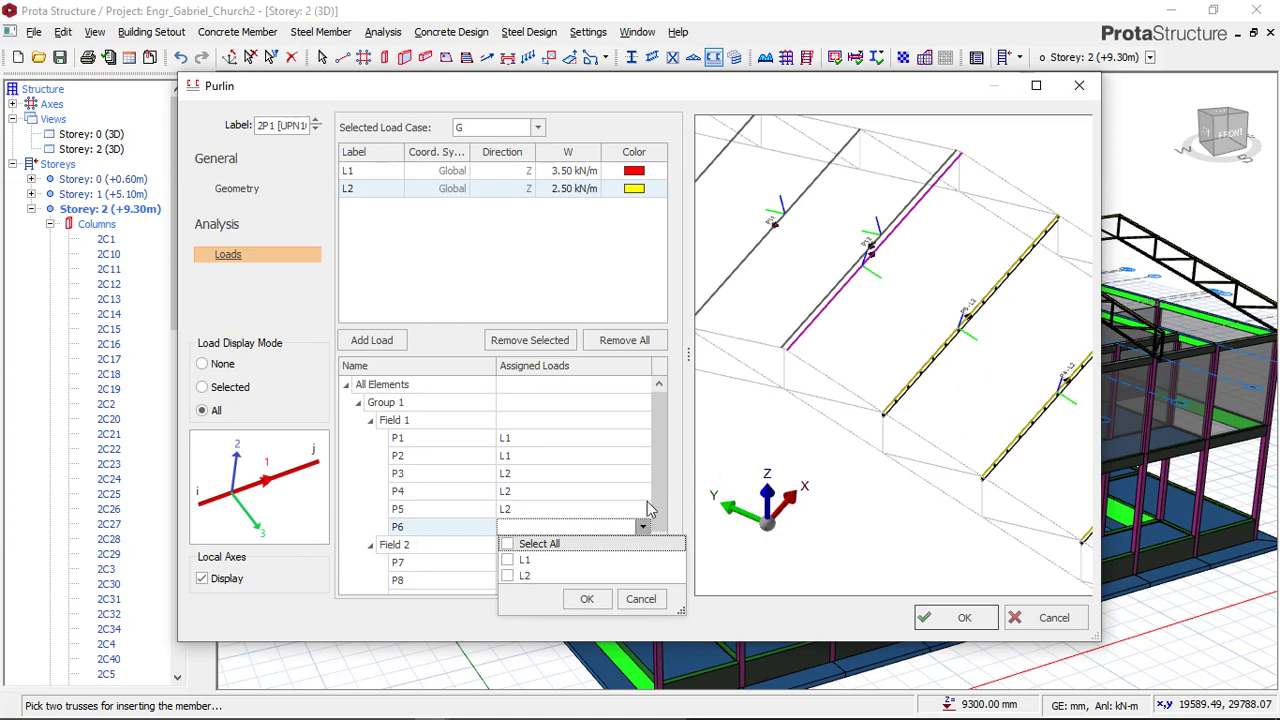
pyautogui.click(509, 562)
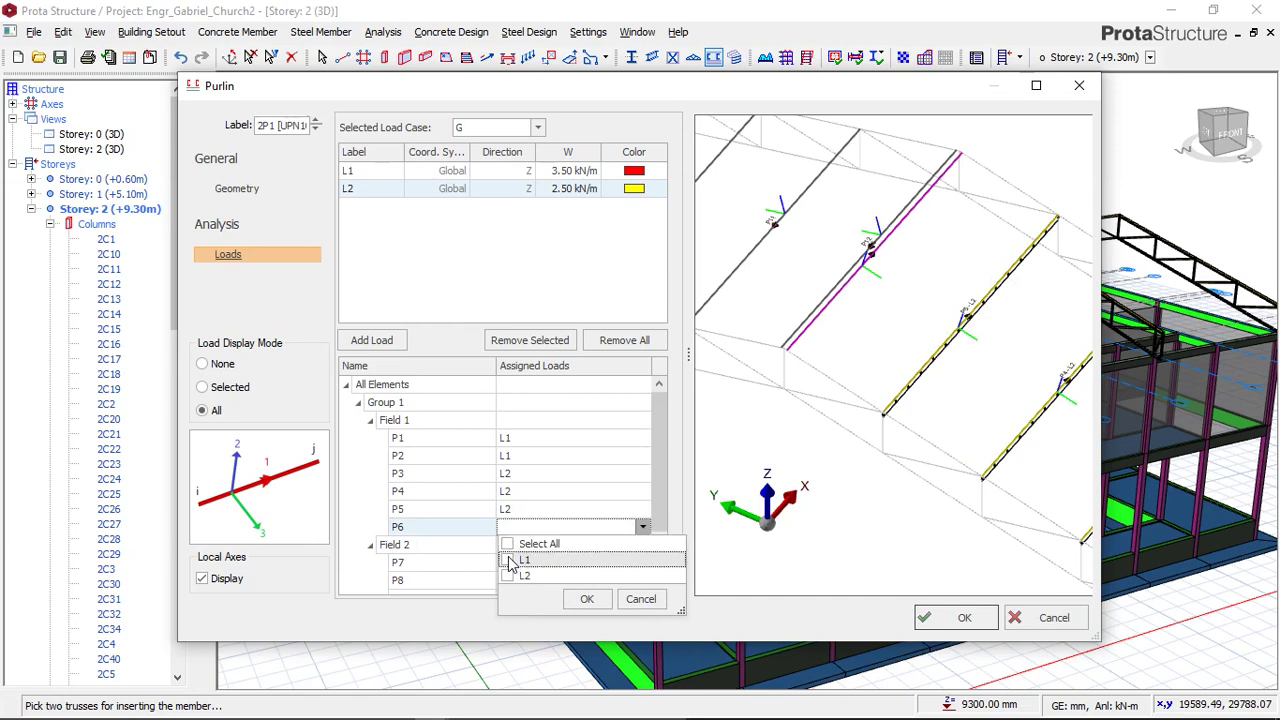
pyautogui.click(587, 598)
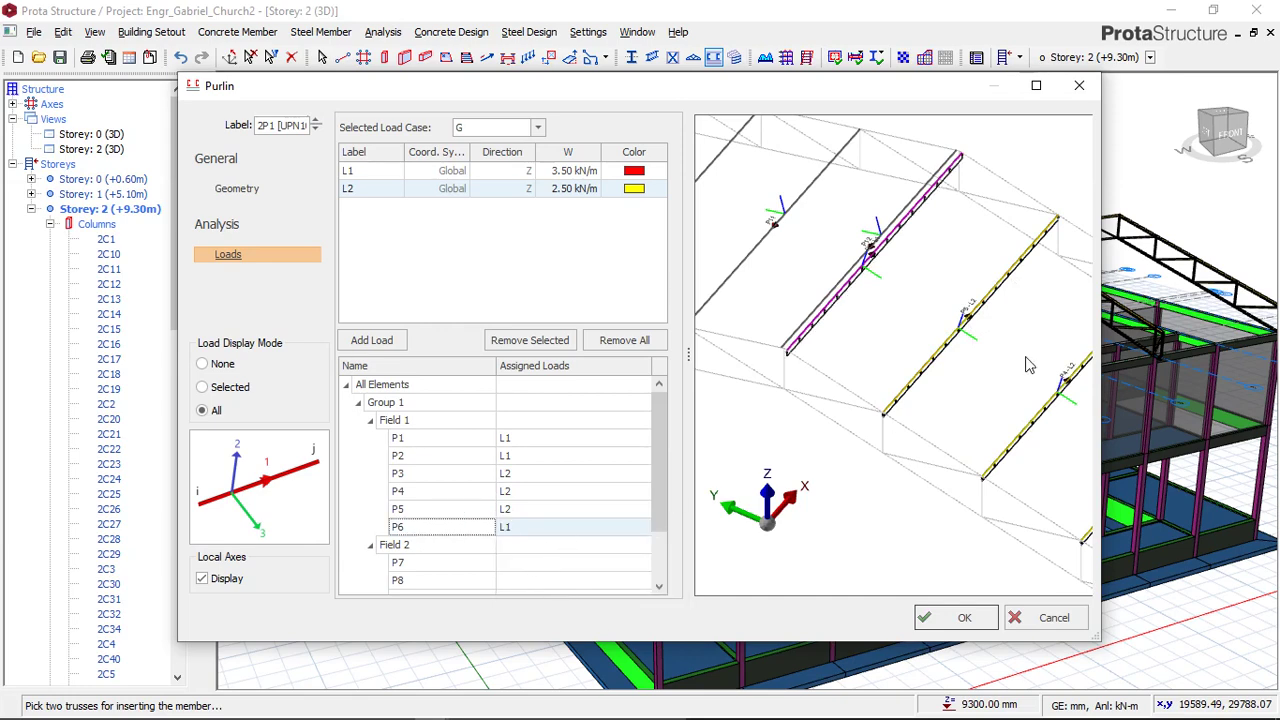
pyautogui.scroll(3, 857, 217)
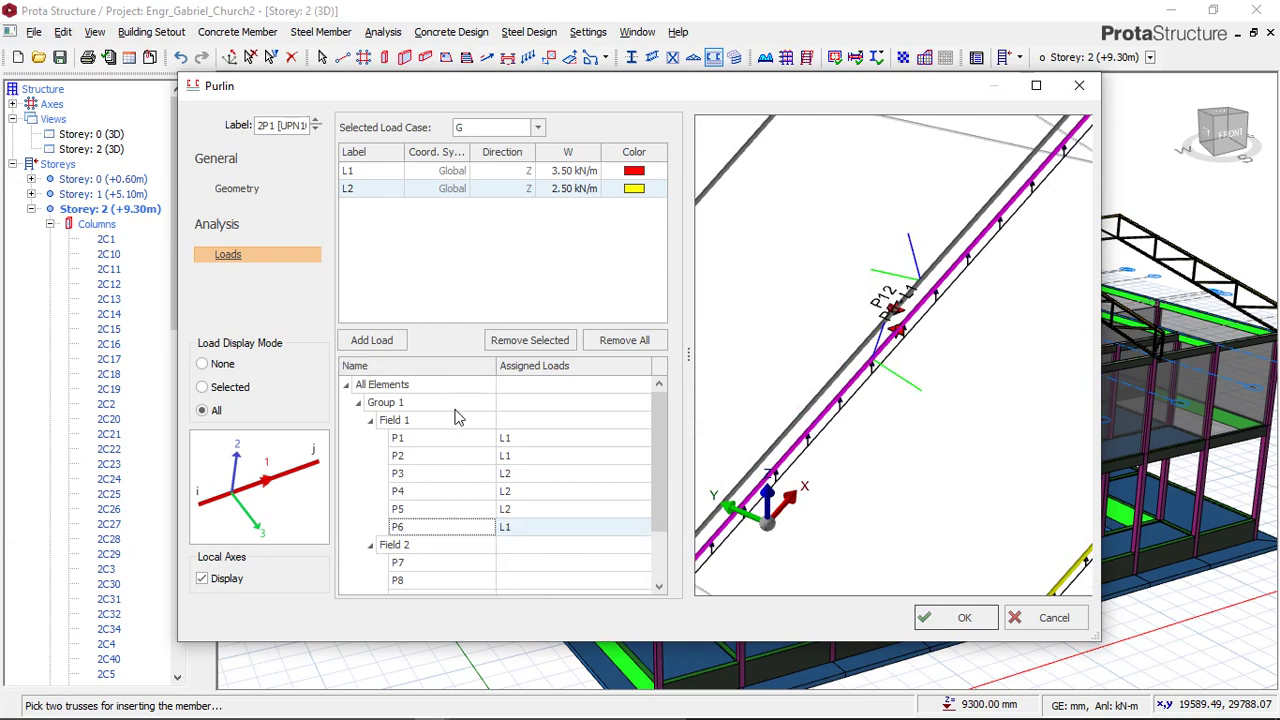
pyautogui.scroll(-1, 508, 458)
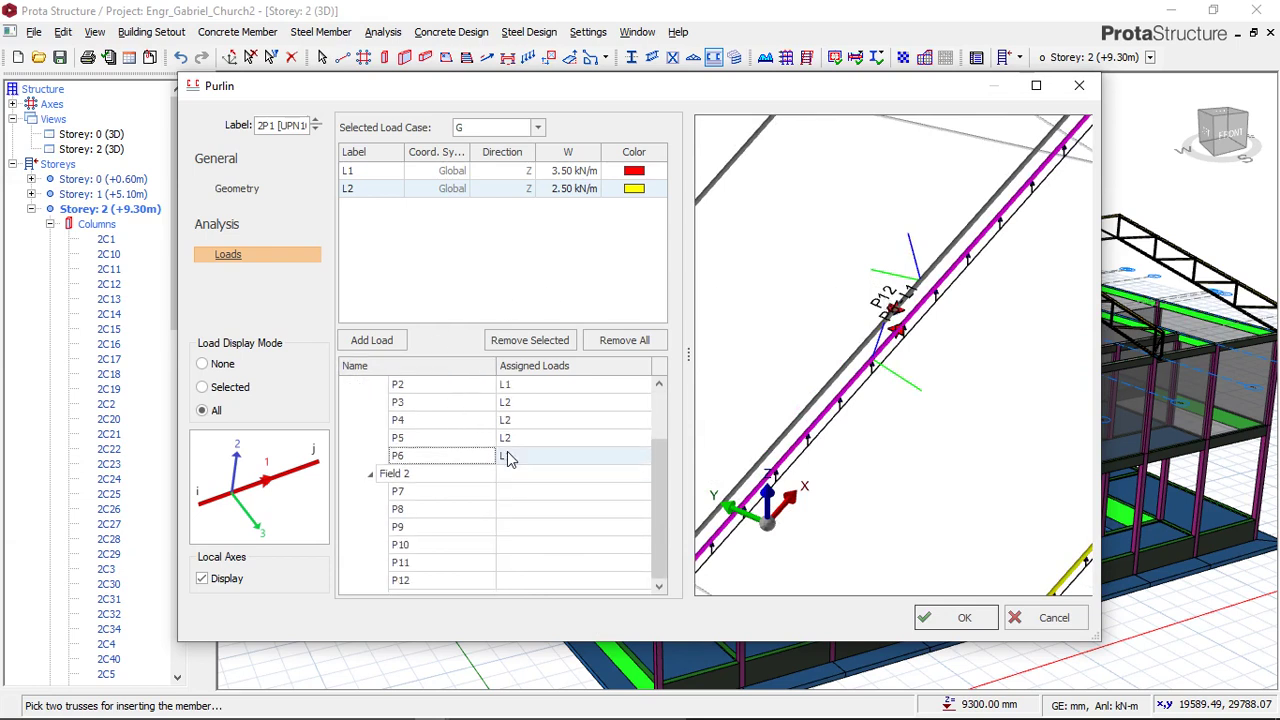
pyautogui.click(505, 580)
pyautogui.click(521, 614)
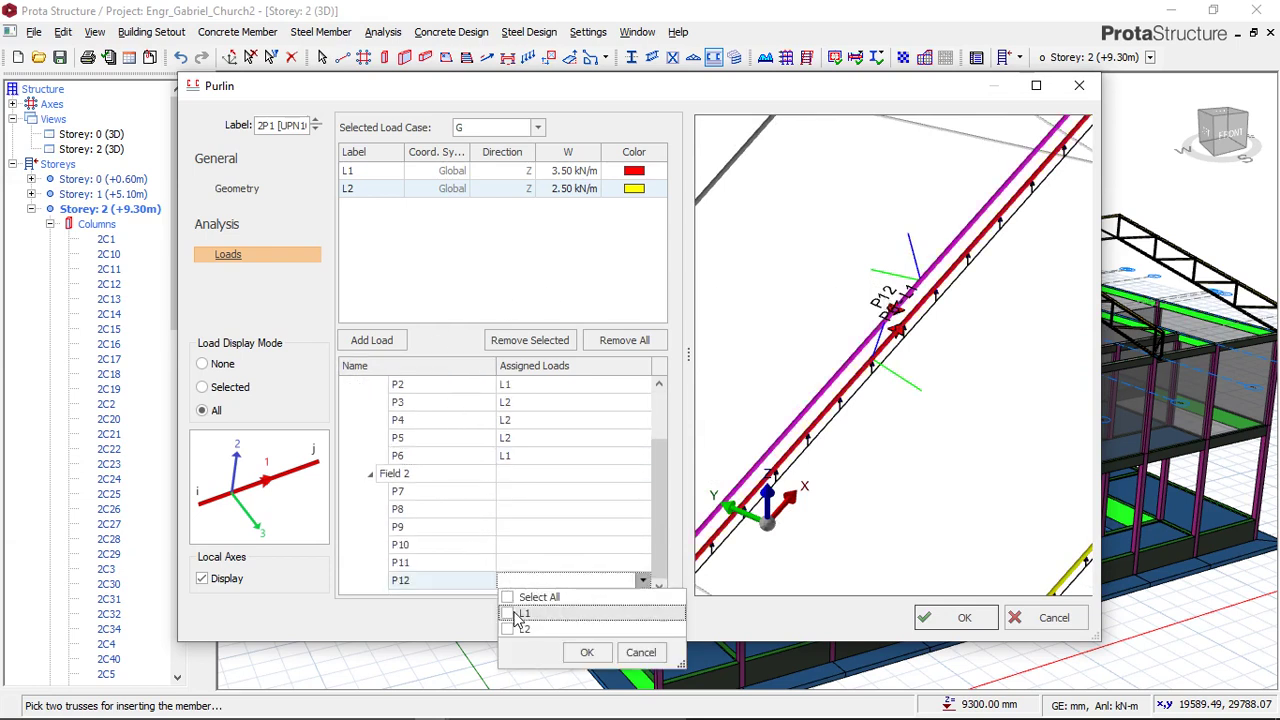
pyautogui.click(587, 652)
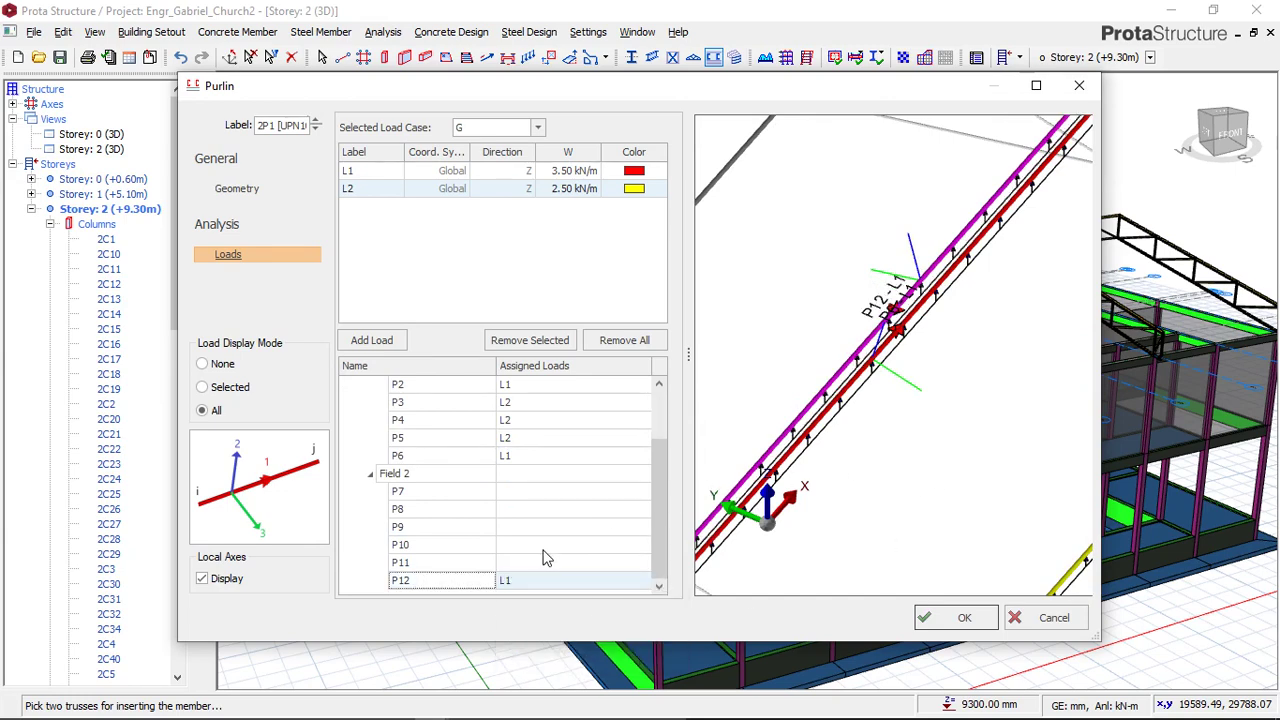
# Assign load L2 to the intermediate purlins P11, P10 and P9 of Field 2.
pyautogui.scroll(-5, 881, 376)
pyautogui.moveTo(885, 374); pyautogui.dragTo(972, 375, button='middle')
pyautogui.scroll(5, 918, 356)
pyautogui.moveTo(765, 325); pyautogui.dragTo(987, 392, button='middle')
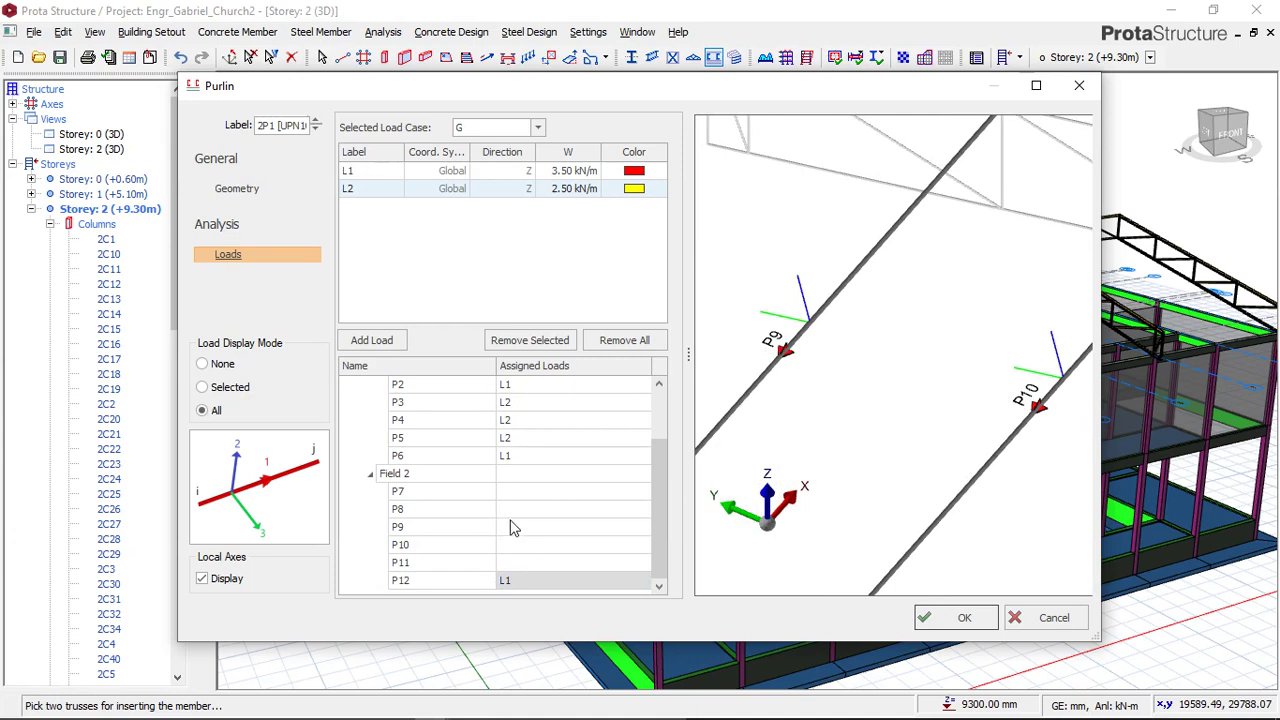
pyautogui.click(505, 565)
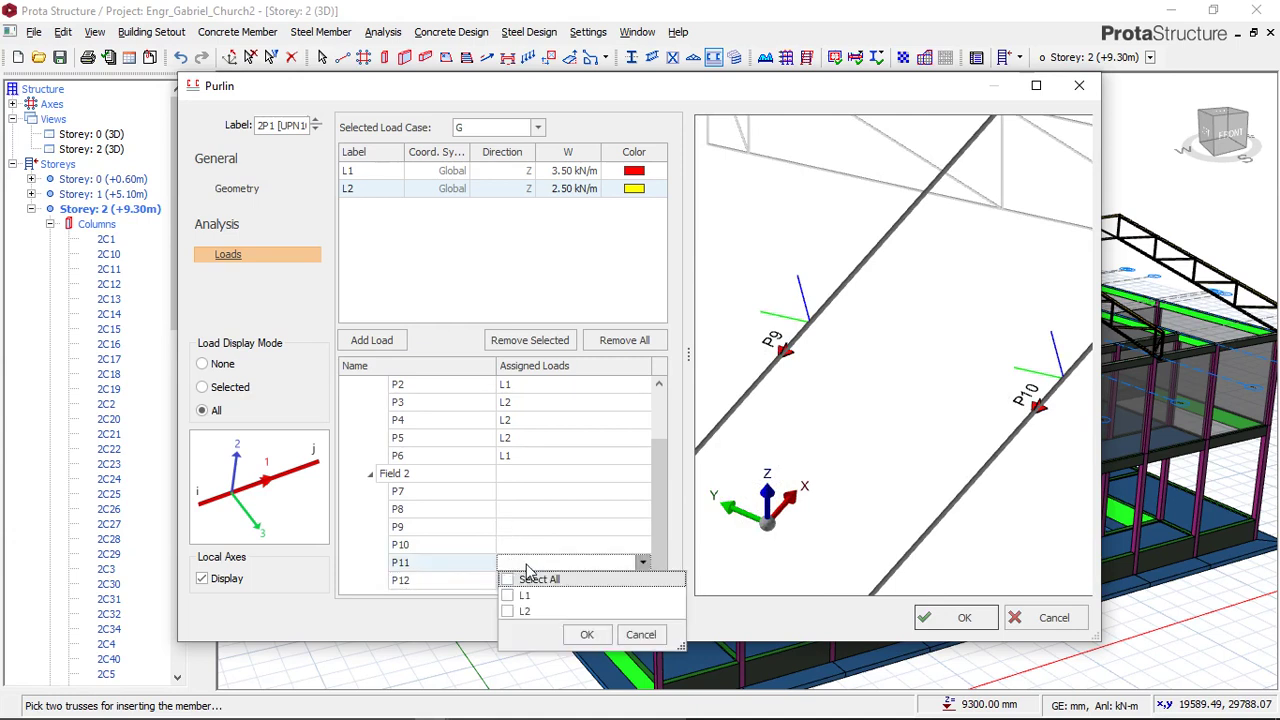
pyautogui.click(507, 612)
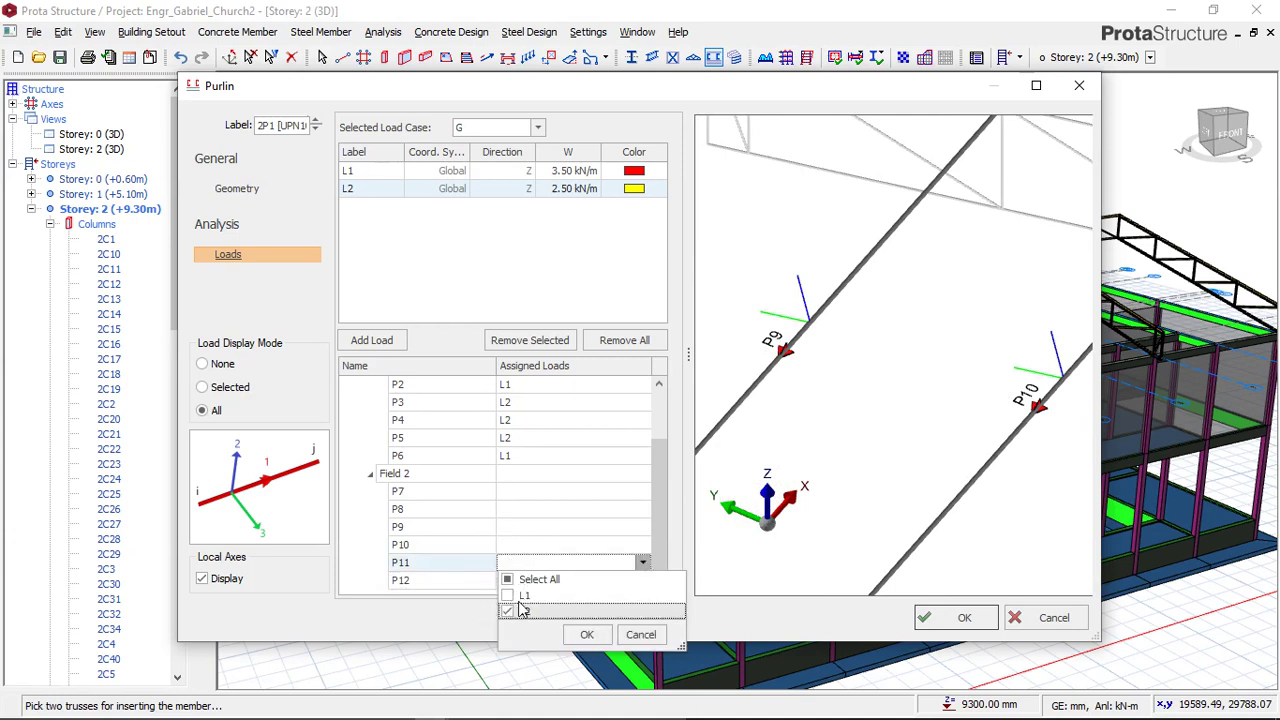
pyautogui.click(582, 634)
pyautogui.click(517, 547)
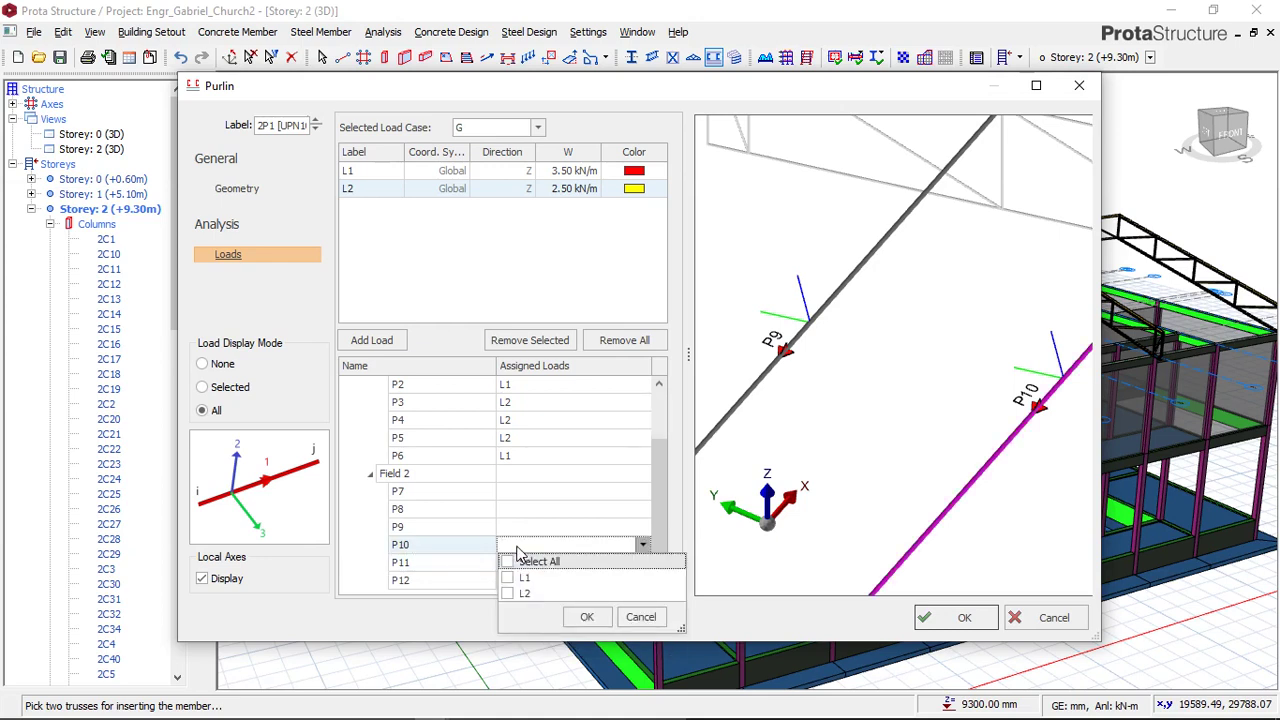
pyautogui.click(528, 595)
pyautogui.click(587, 617)
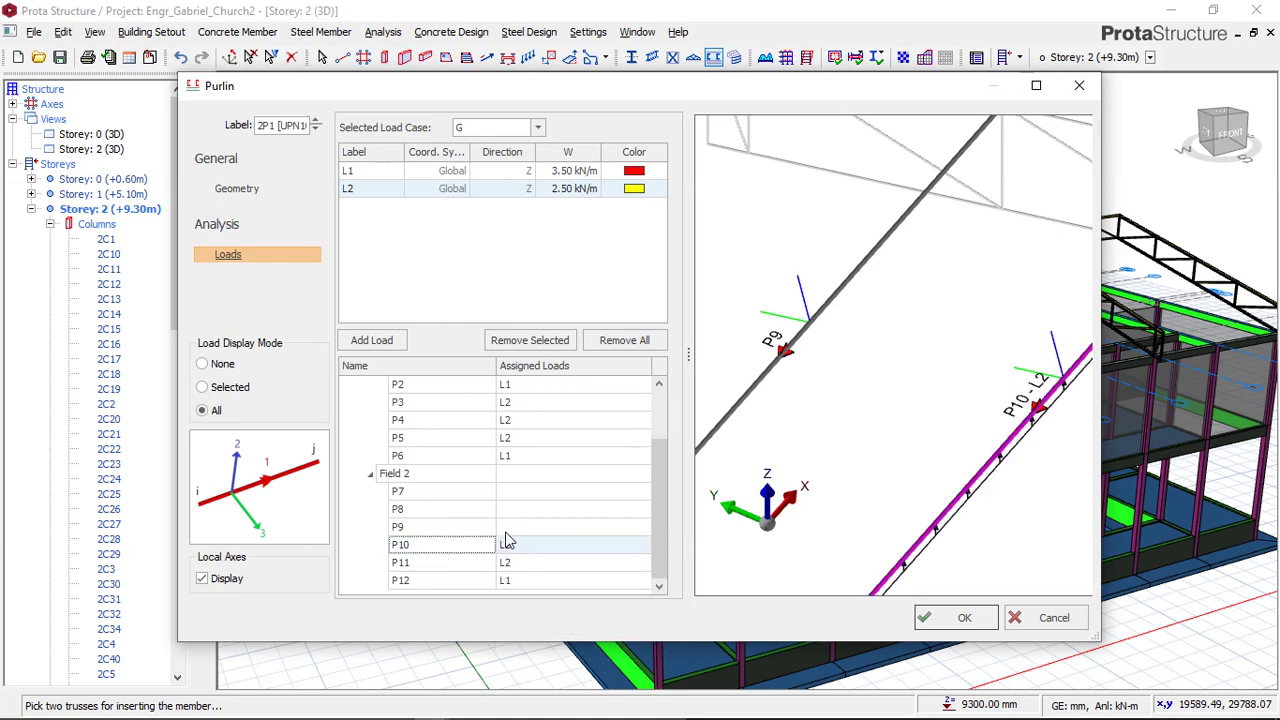
pyautogui.click(512, 528)
pyautogui.click(512, 577)
pyautogui.click(587, 598)
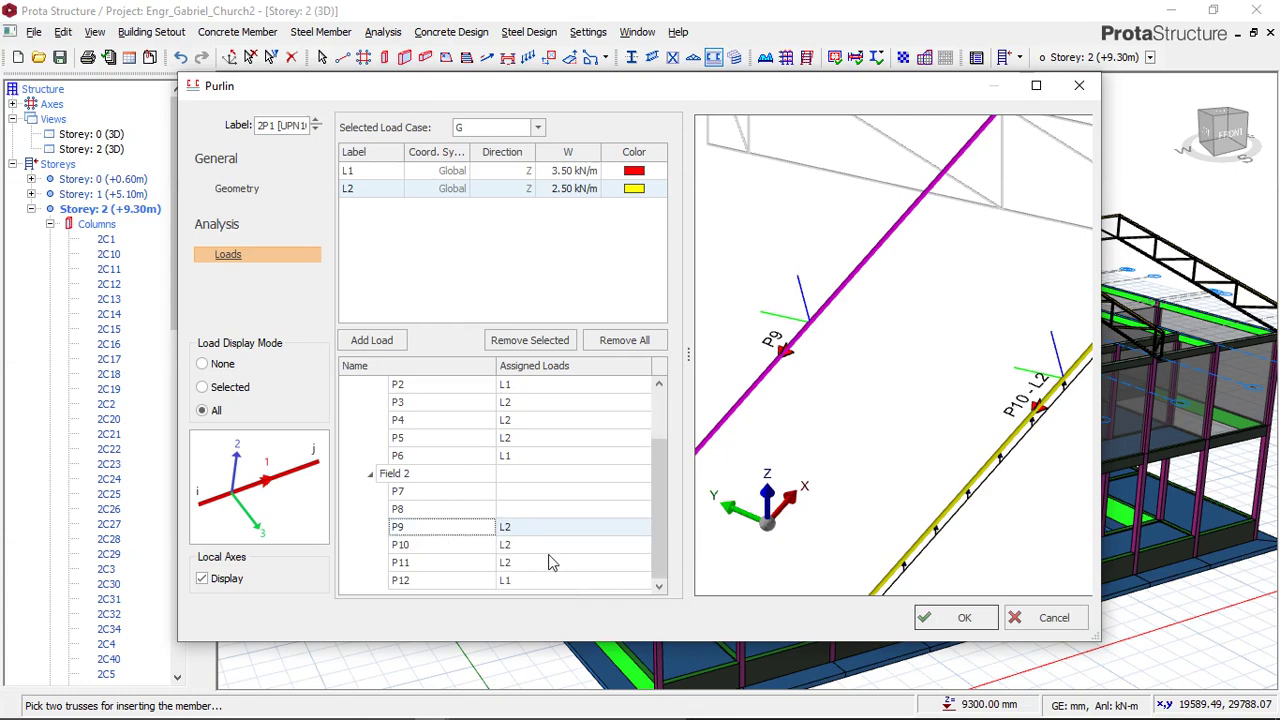
# Assign load L1 to the two eave purlins P7 and P8 of Field 2.
pyautogui.moveTo(868, 361); pyautogui.dragTo(970, 390, button='middle')
pyautogui.scroll(-2, 970, 390)
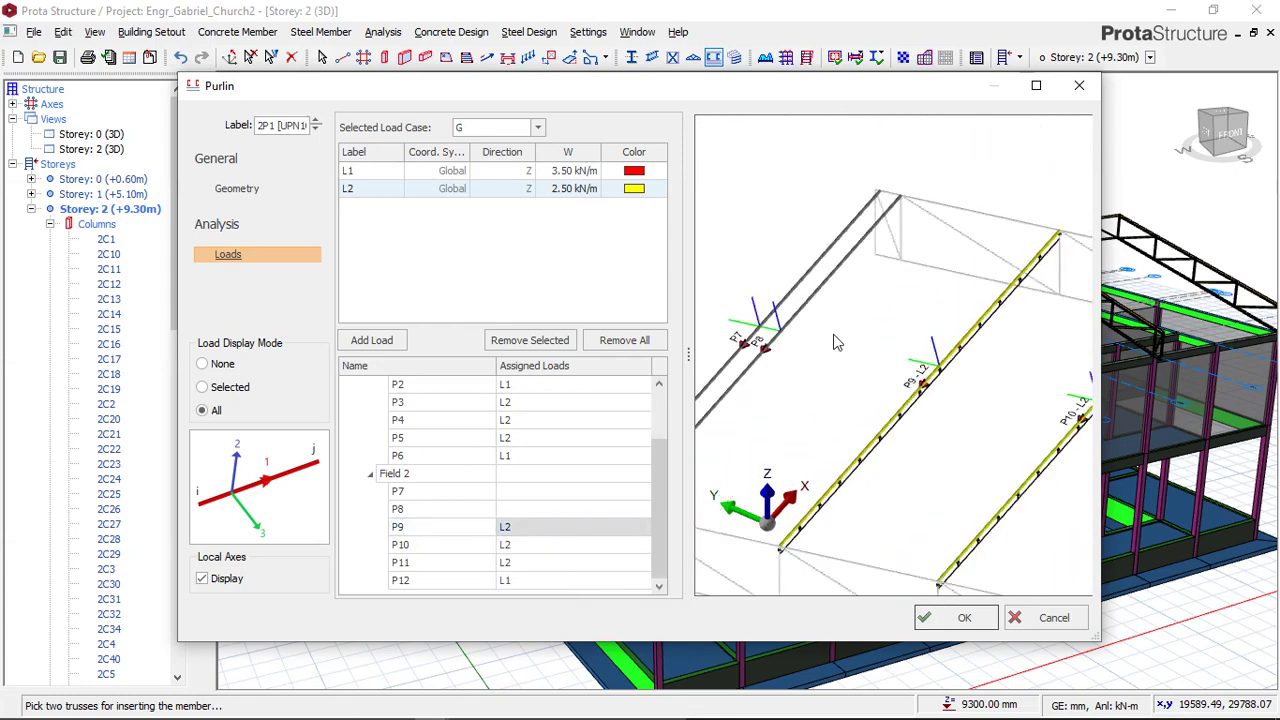
pyautogui.moveTo(834, 334); pyautogui.dragTo(868, 355, button='middle')
pyautogui.scroll(3, 777, 358)
pyautogui.scroll(1, 765, 371)
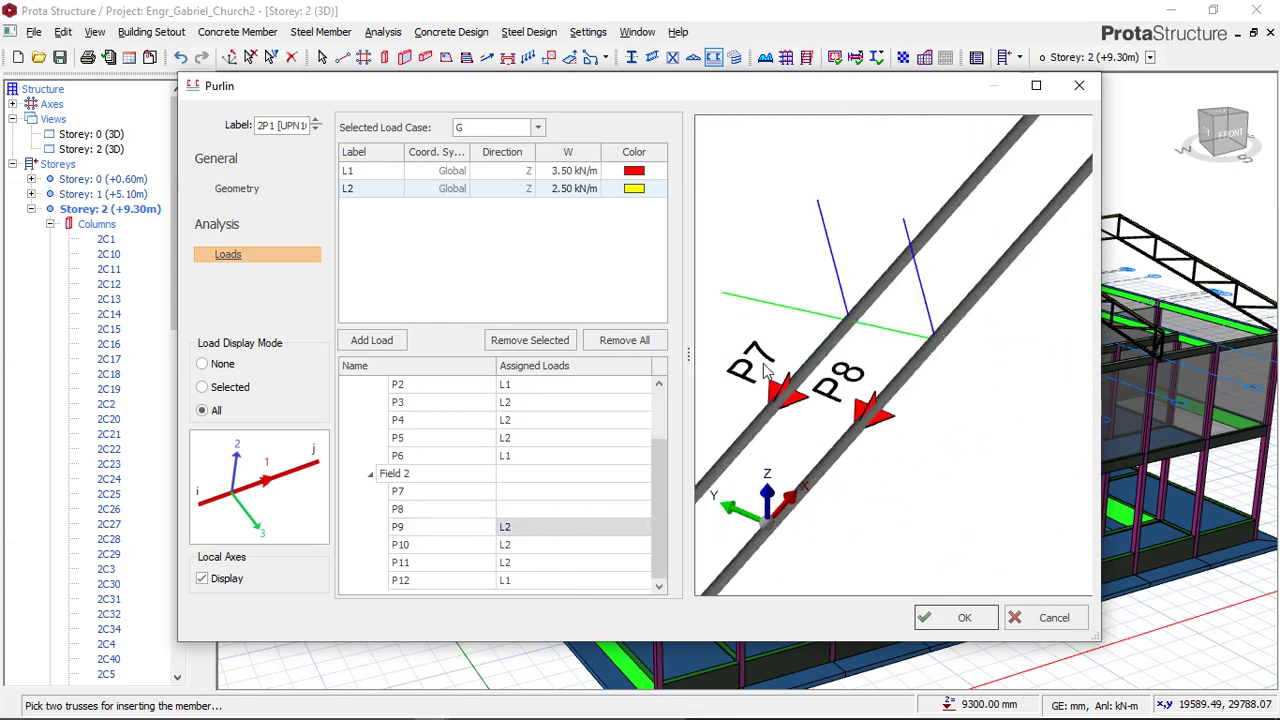
pyautogui.click(518, 492)
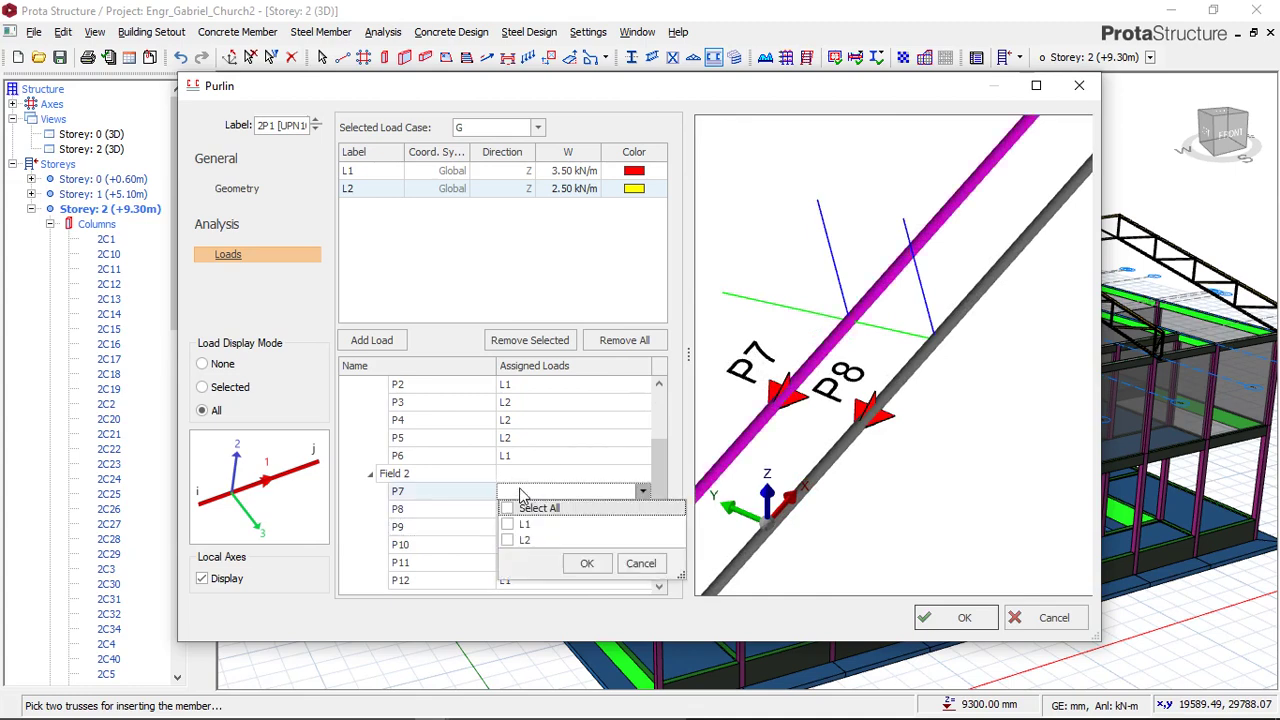
pyautogui.scroll(-3, 856, 392)
pyautogui.scroll(1, 838, 364)
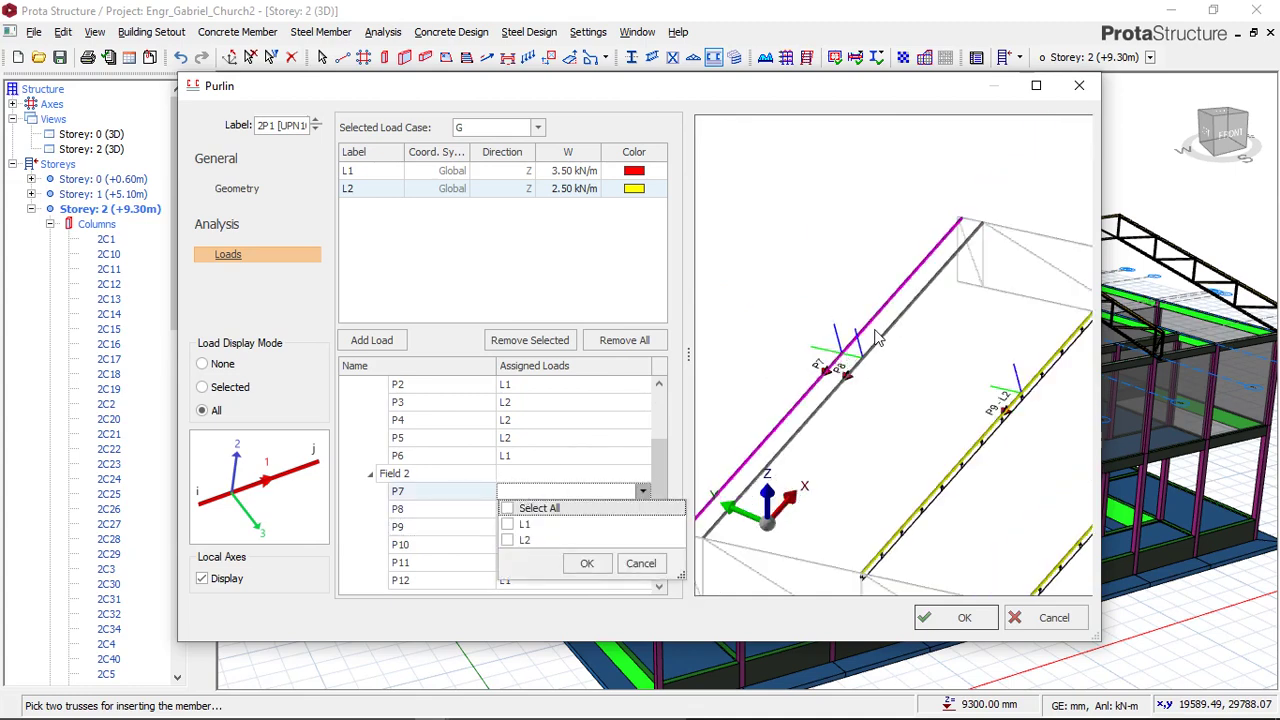
pyautogui.scroll(-2, 996, 456)
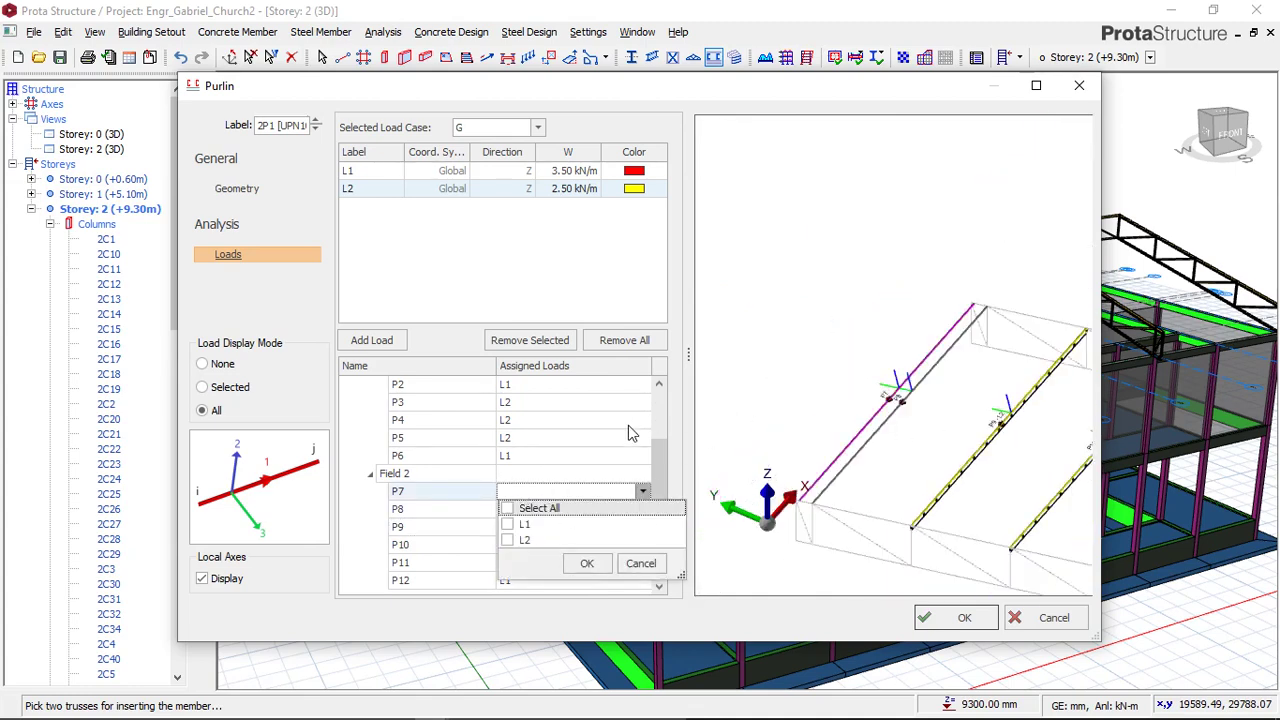
pyautogui.click(512, 526)
pyautogui.click(584, 562)
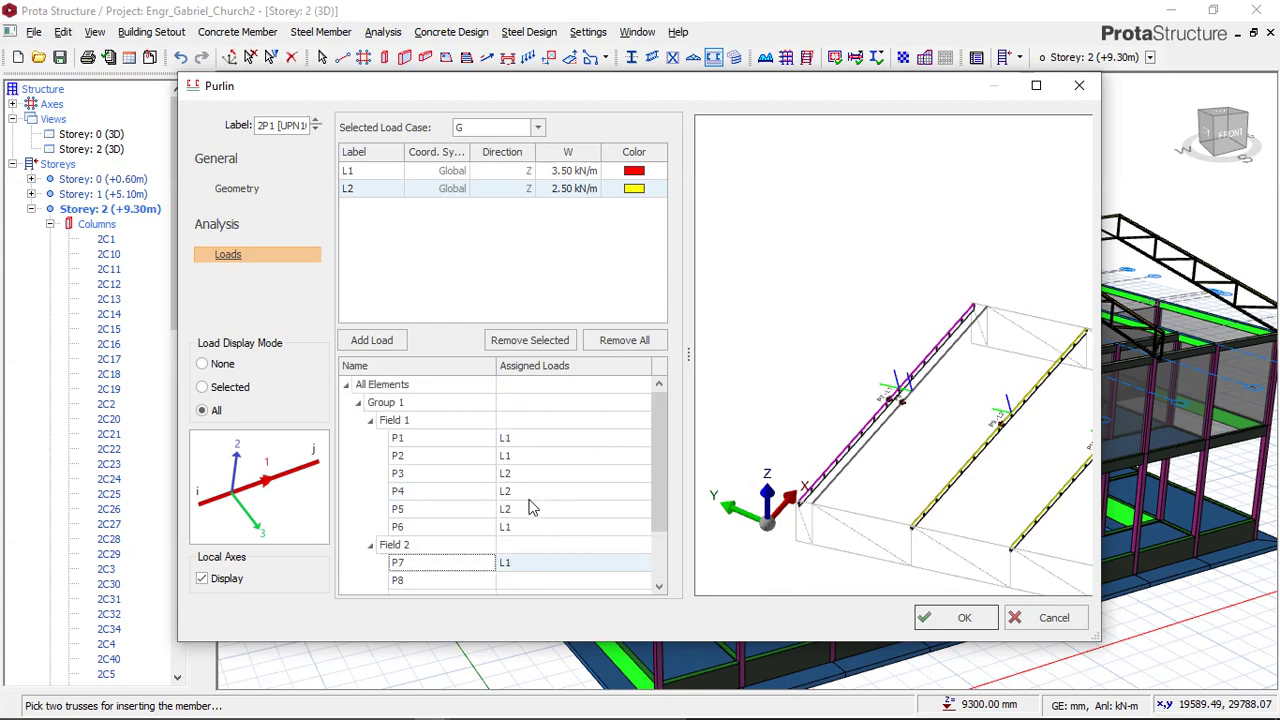
pyautogui.click(512, 581)
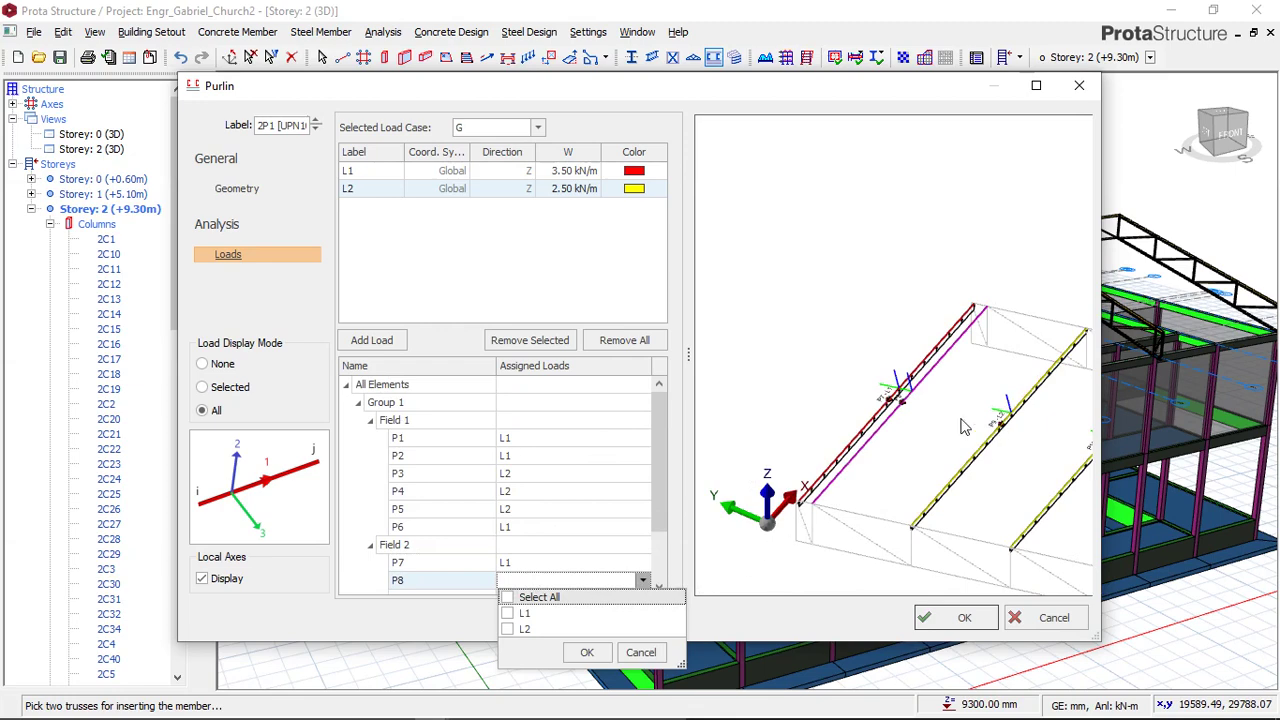
pyautogui.scroll(5, 873, 372)
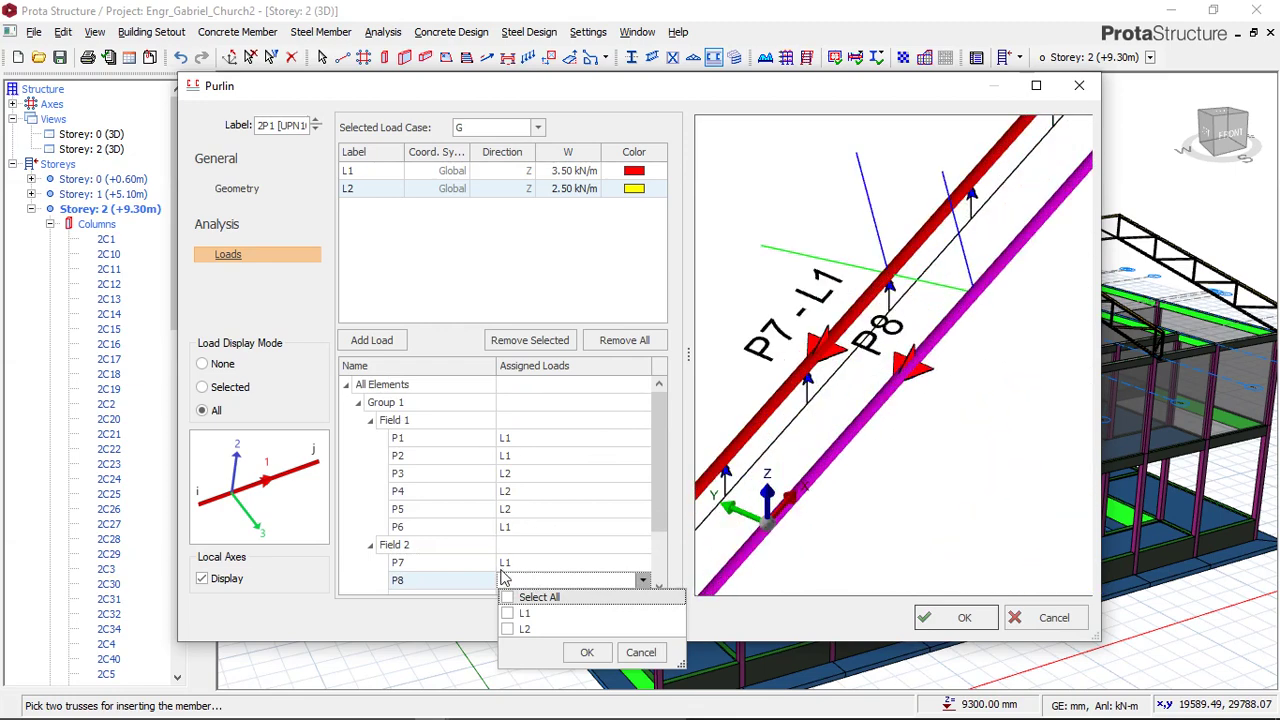
pyautogui.click(508, 614)
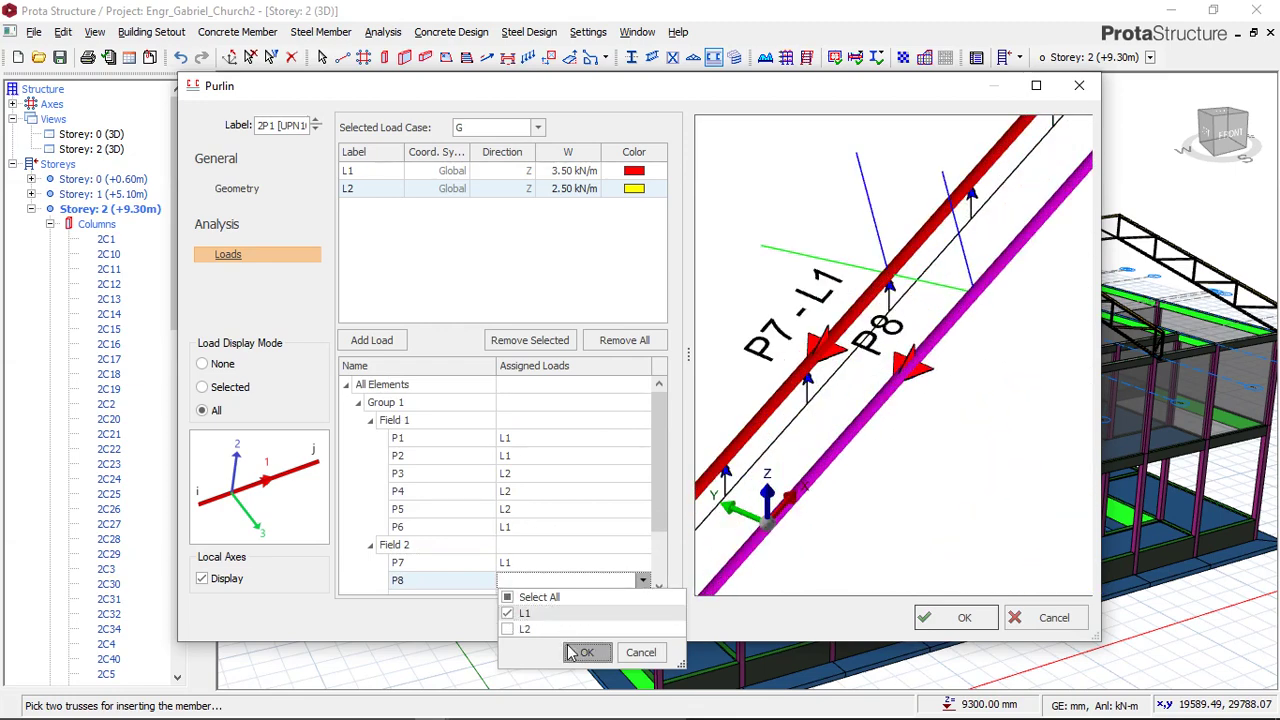
pyautogui.click(587, 652)
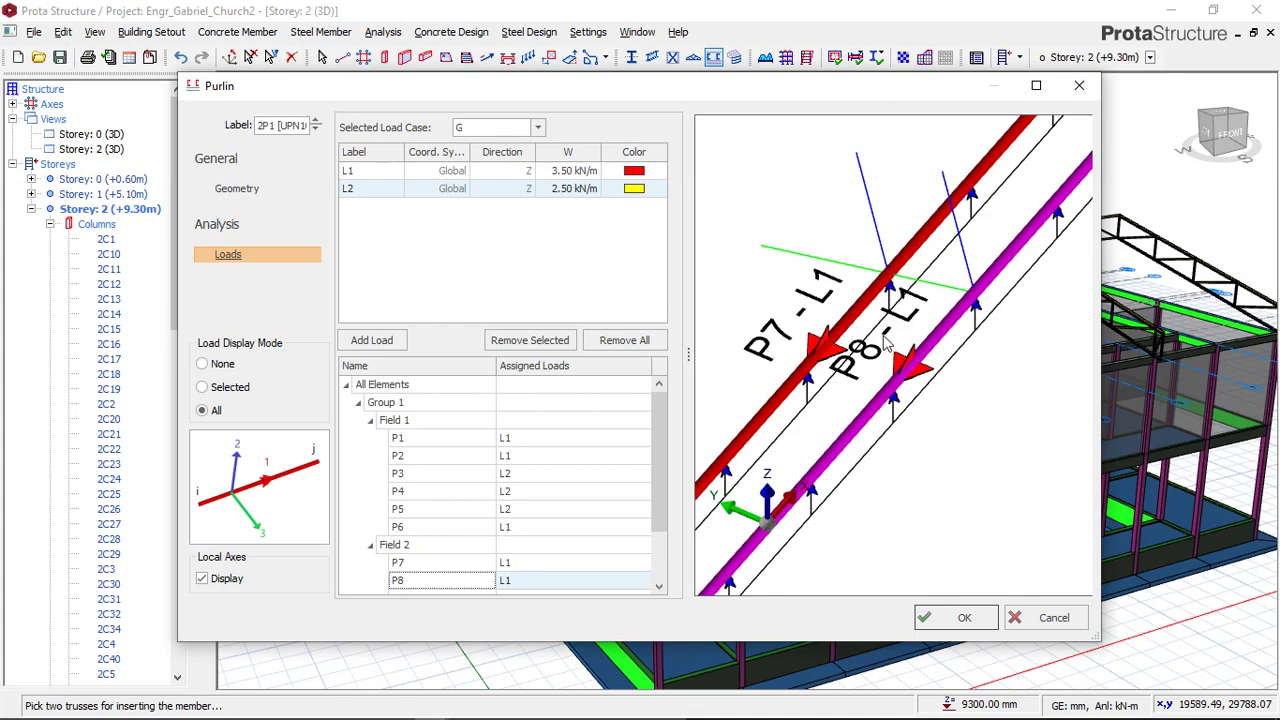
# Review the load assignments of both fields and confirm the purlin definition to insert it between the two picked trusses.
pyautogui.scroll(-6, 884, 342)
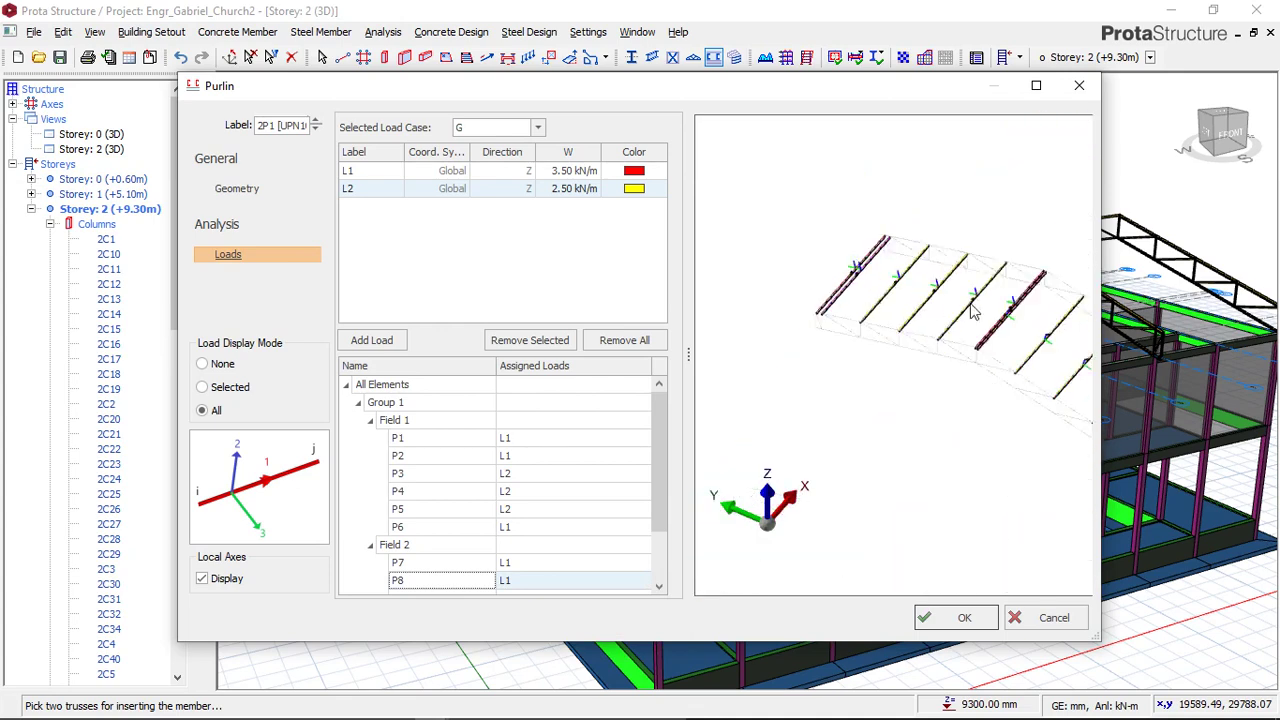
pyautogui.scroll(4, 970, 304)
pyautogui.scroll(3, 857, 304)
pyautogui.scroll(-4, 857, 304)
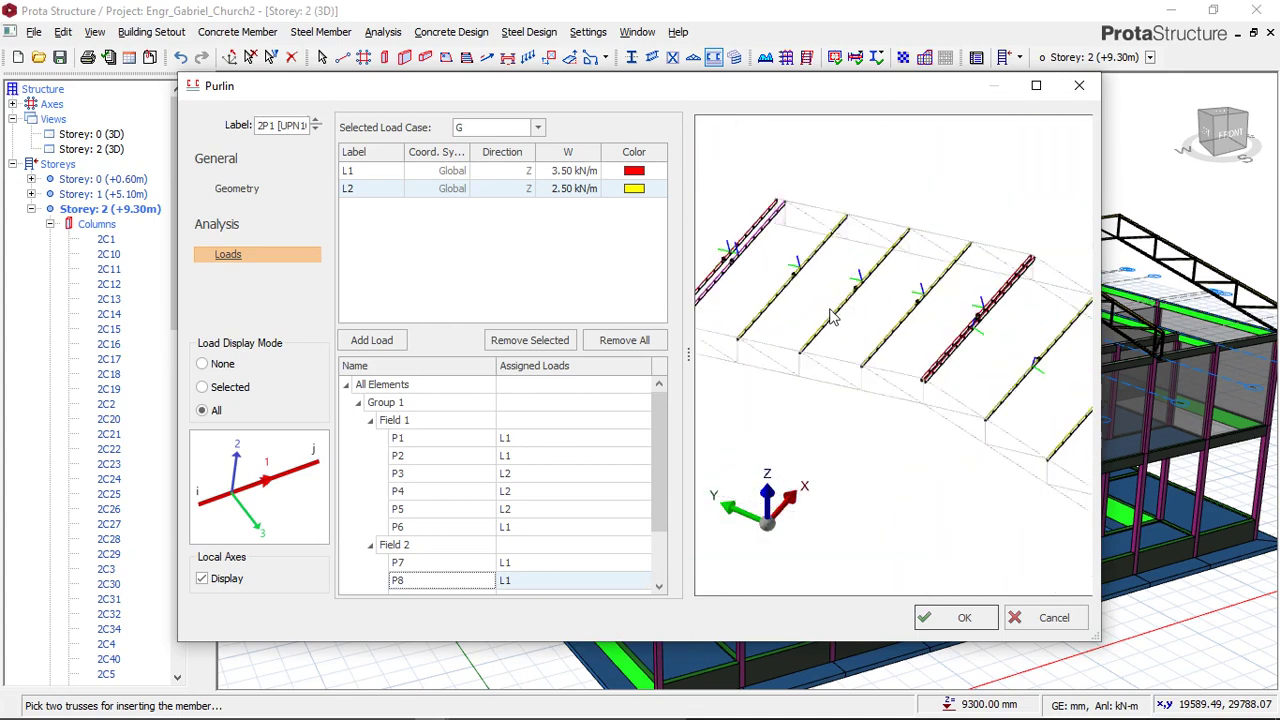
pyautogui.scroll(-2, 862, 342)
pyautogui.scroll(-2, 520, 480)
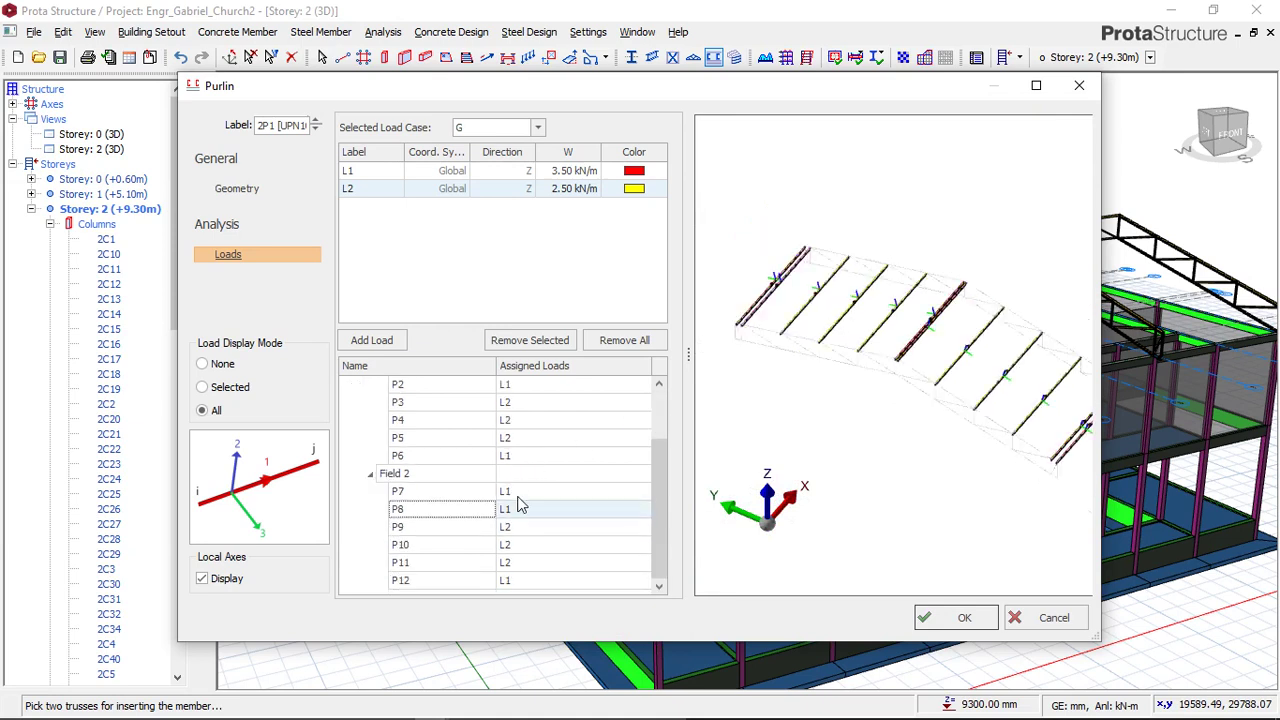
pyautogui.scroll(2, 533, 540)
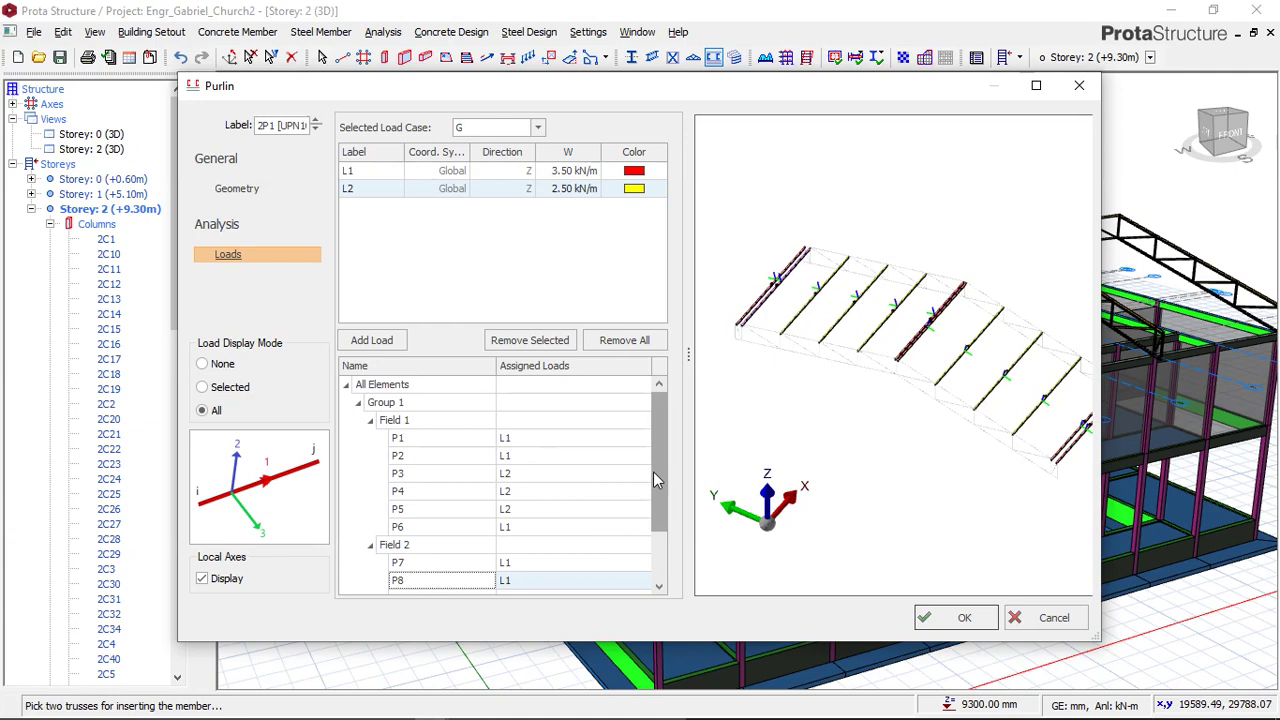
pyautogui.click(927, 617)
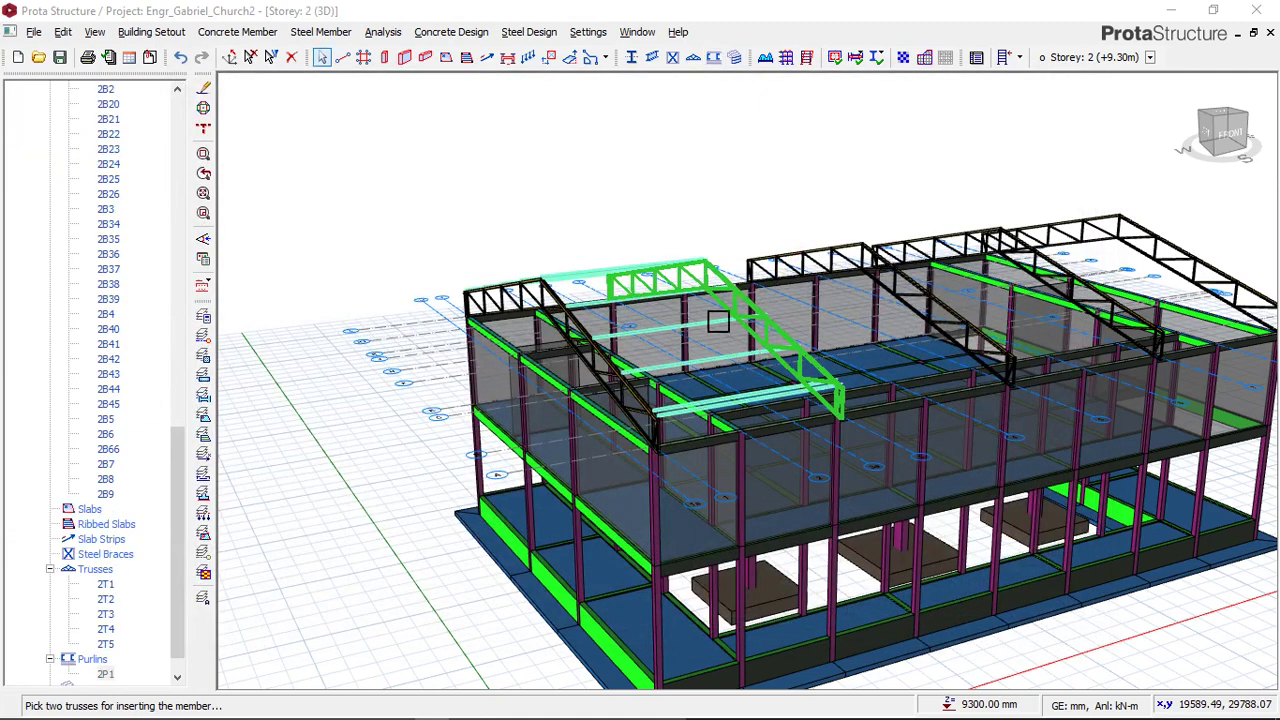
# Examine the inserted purlins and the end truss of the roof from the front and left side of the 3D model.
pyautogui.scroll(3, 715, 309)
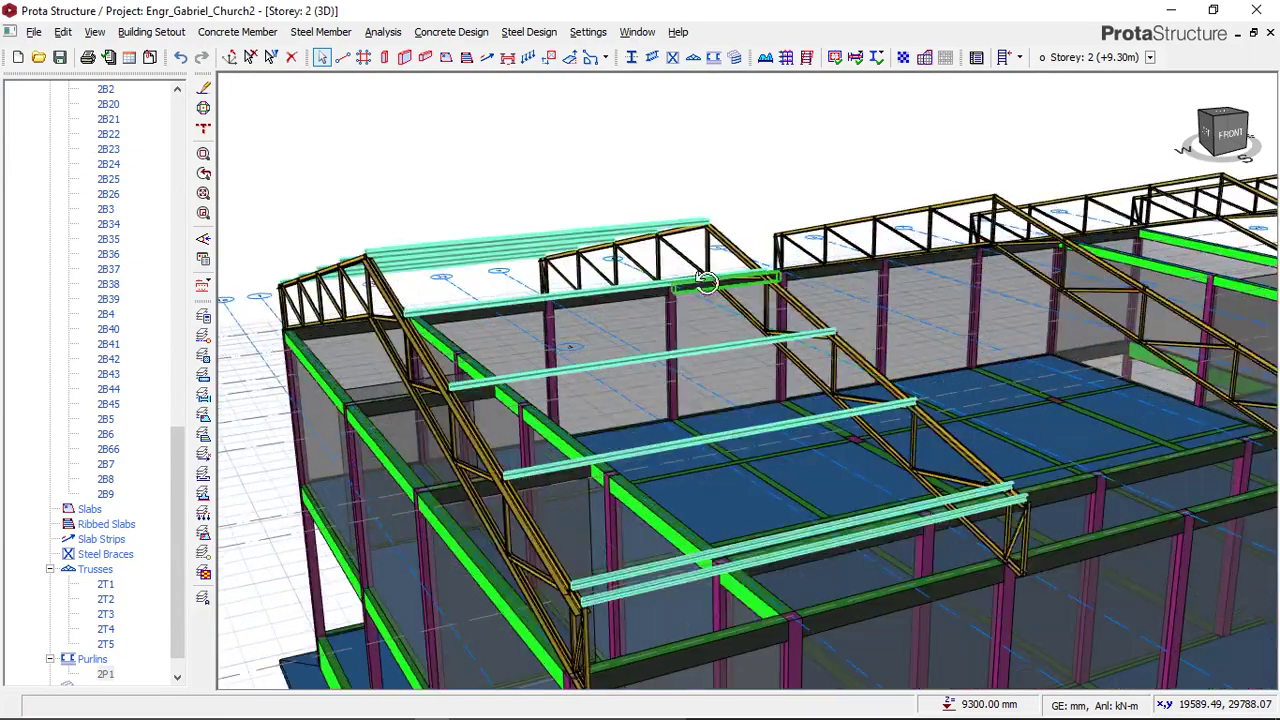
pyautogui.moveTo(709, 284)
pyautogui.mouseDown(button='middle')
pyautogui.moveTo(653, 291)
pyautogui.moveTo(614, 263)
pyautogui.moveTo(742, 271)
pyautogui.moveTo(685, 280)
pyautogui.mouseUp(button='middle')
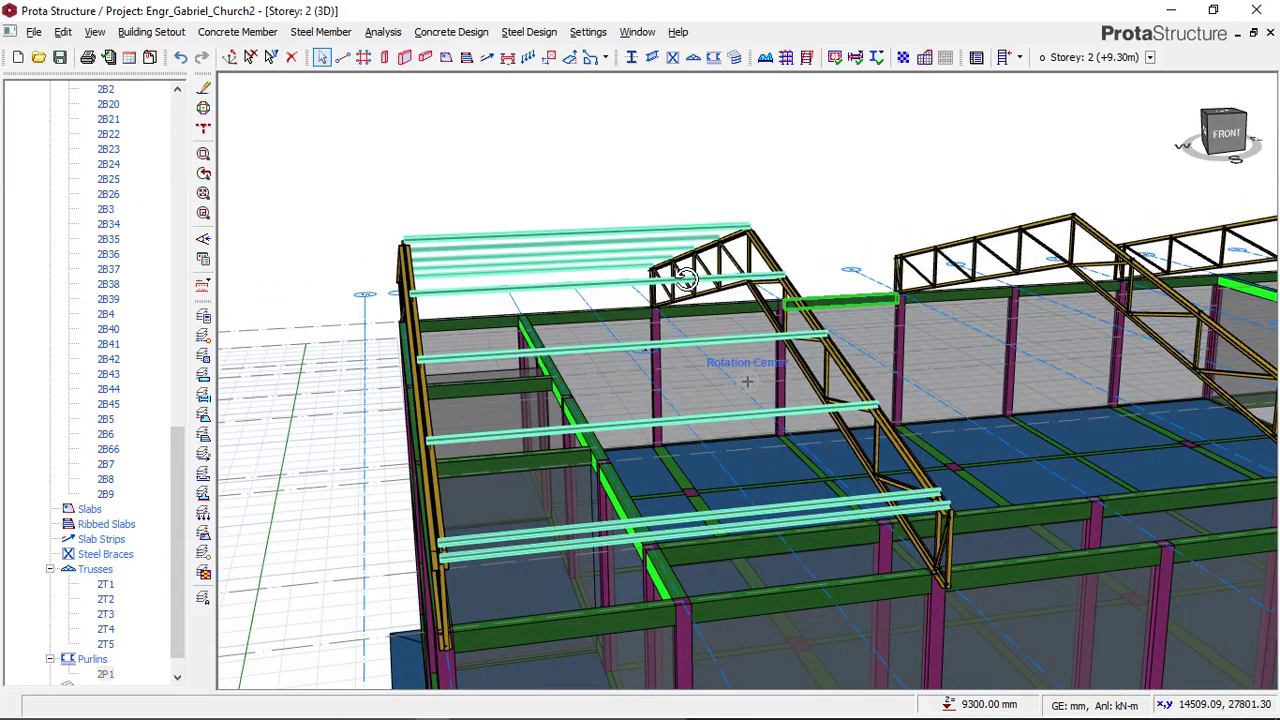
pyautogui.moveTo(686, 280); pyautogui.dragTo(668, 278, button='middle')
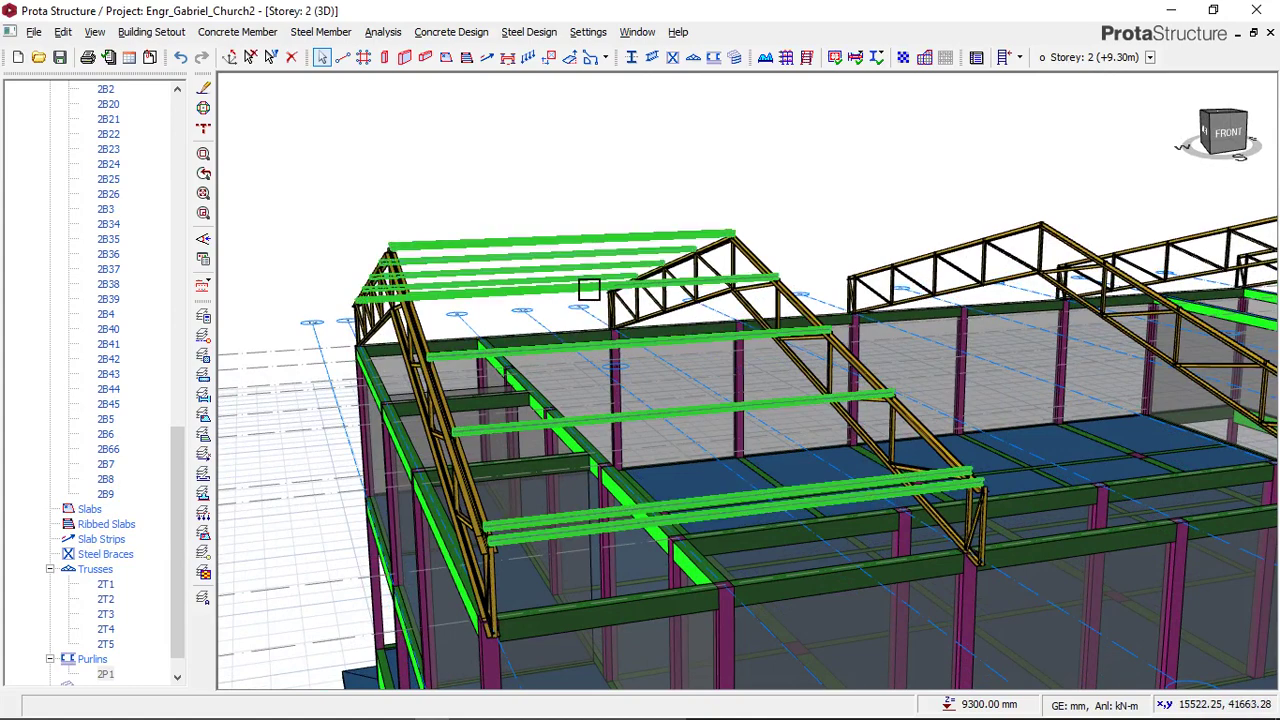
pyautogui.scroll(-1, 572, 306)
pyautogui.scroll(-2, 572, 305)
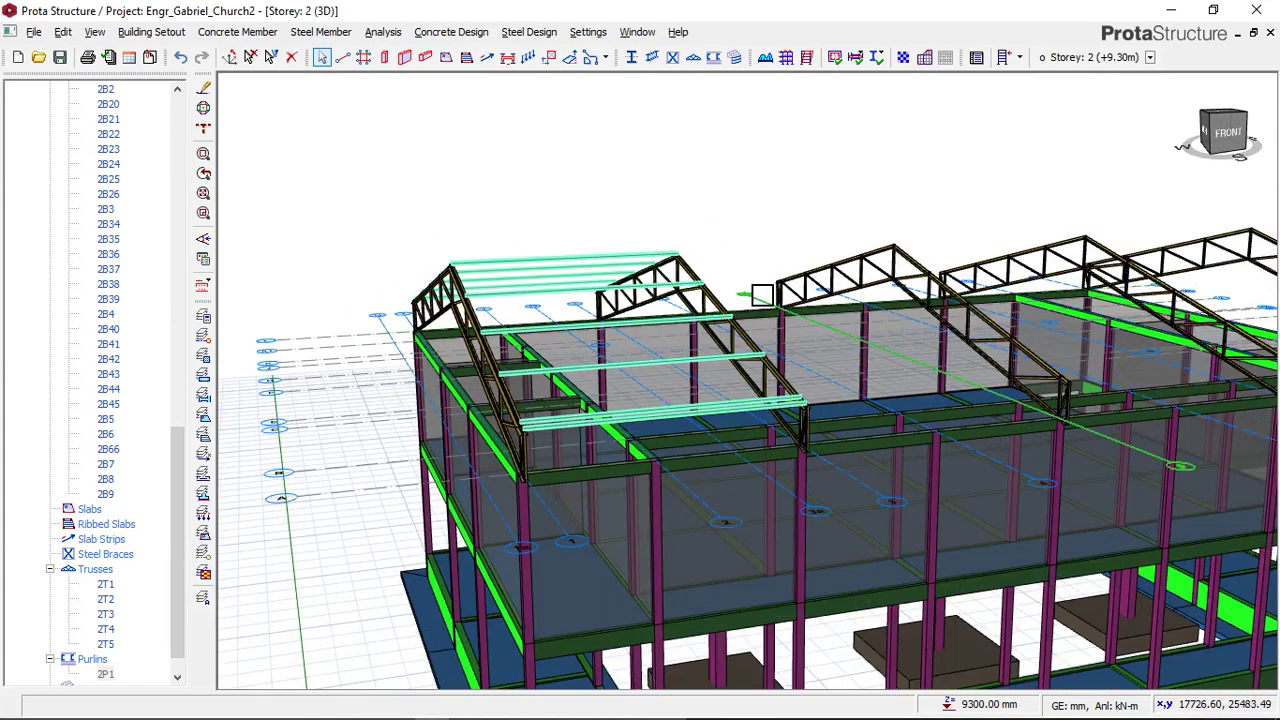
pyautogui.moveTo(693, 281); pyautogui.dragTo(522, 298, button='middle')
pyautogui.scroll(-1, 560, 291)
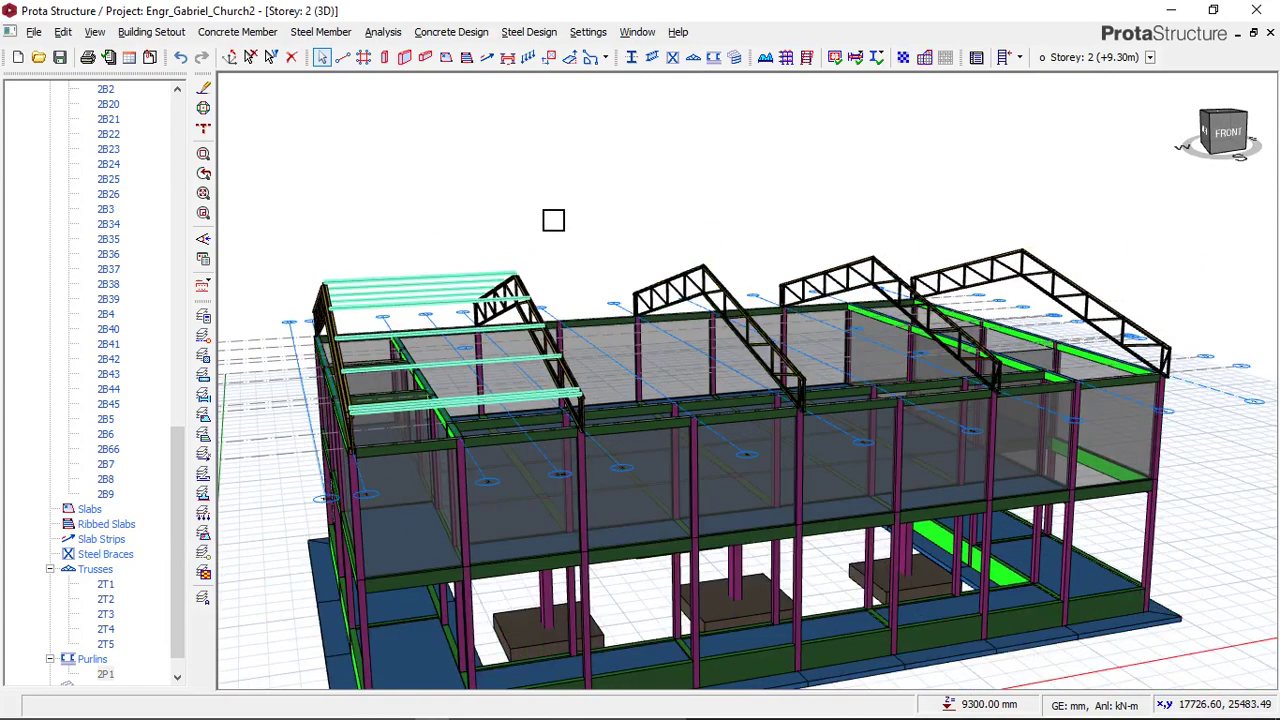
pyautogui.moveTo(435, 307); pyautogui.dragTo(480, 335, button='middle')
pyautogui.moveTo(274, 388); pyautogui.dragTo(665, 267, button='middle')
pyautogui.scroll(1, 575, 375)
pyautogui.scroll(4, 557, 371)
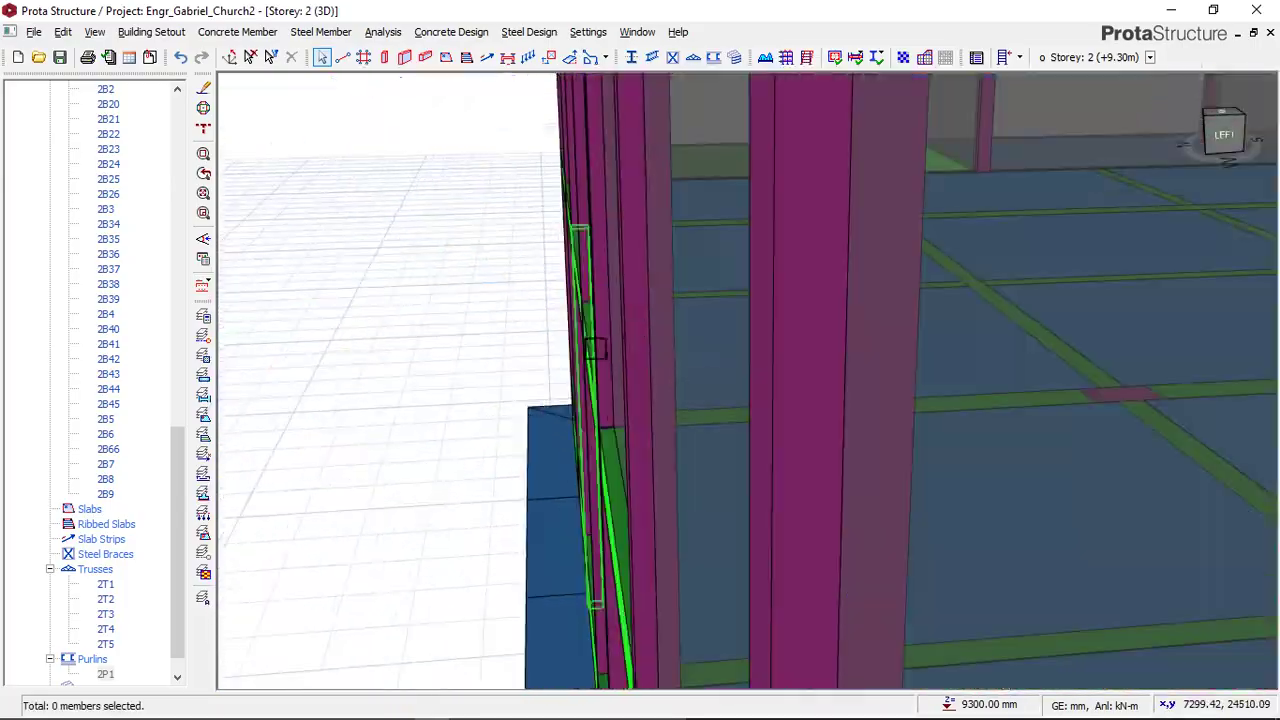
pyautogui.scroll(-3, 560, 346)
pyautogui.scroll(2, 590, 335)
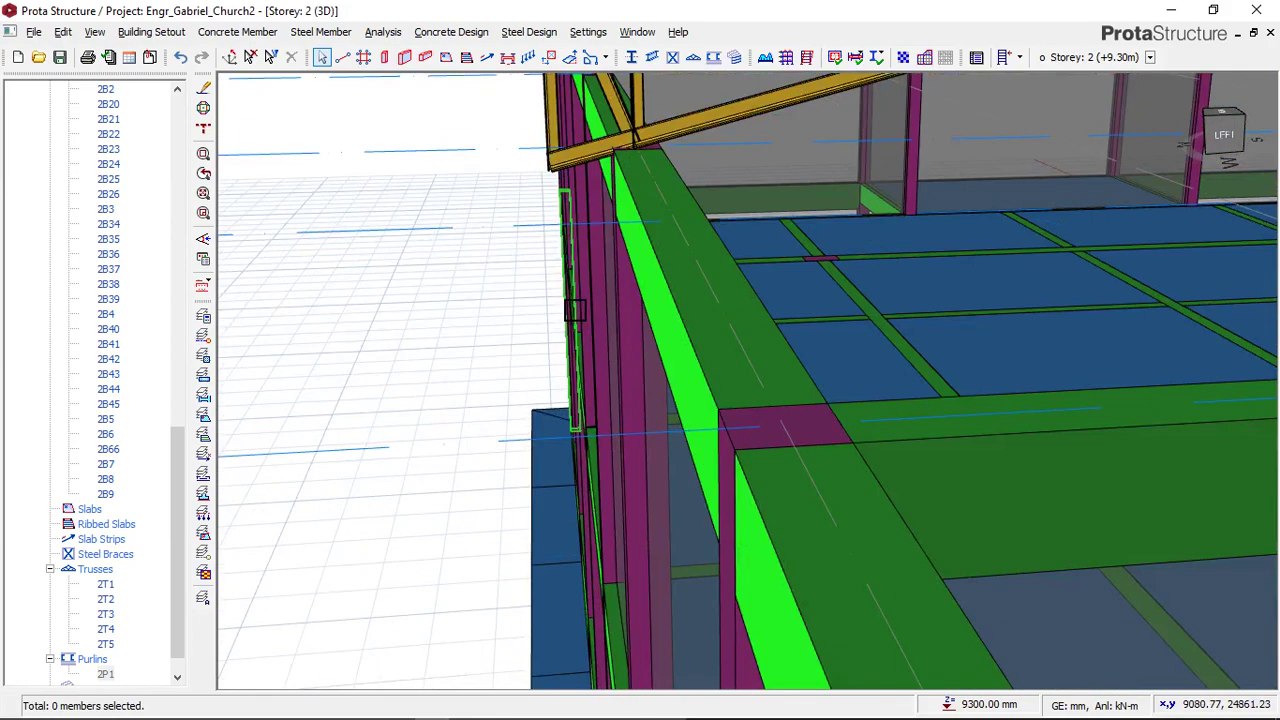
# Examine how the eave purlins sit on the end truss and run across the first roof bay.
pyautogui.scroll(2, 590, 300)
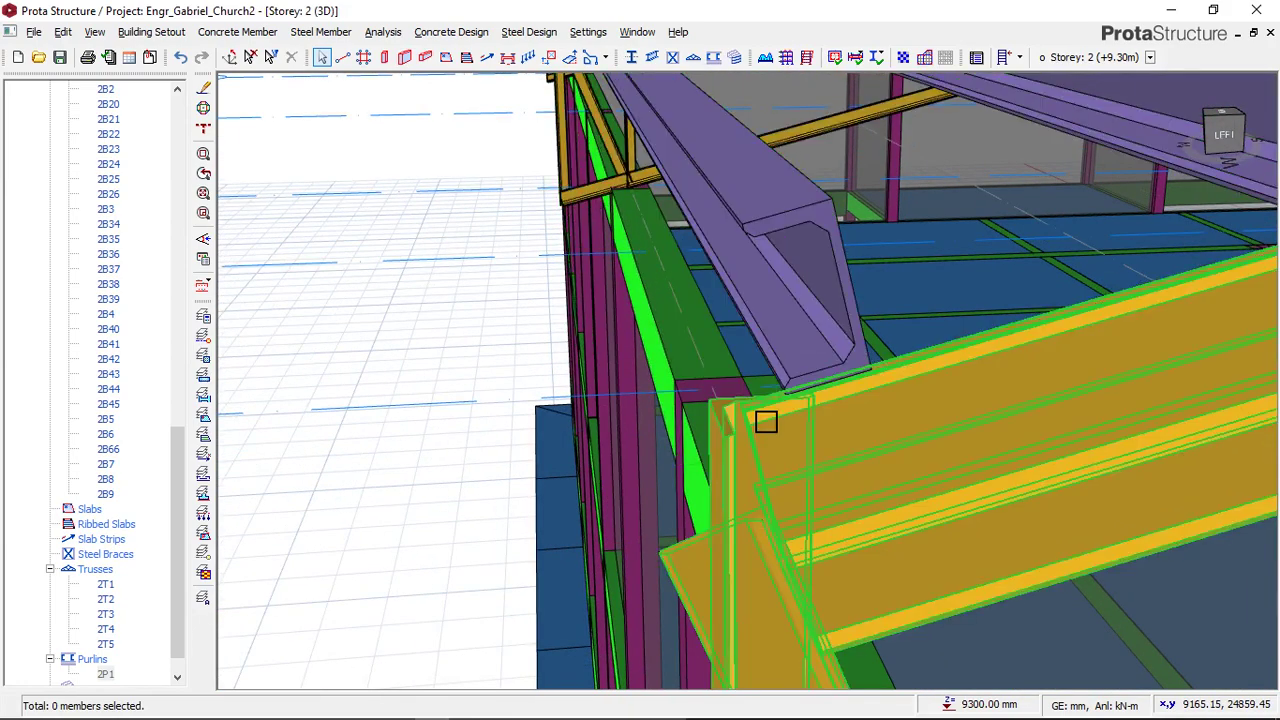
pyautogui.scroll(1, 804, 399)
pyautogui.moveTo(806, 406); pyautogui.dragTo(643, 408, button='middle')
pyautogui.scroll(-3, 620, 445)
pyautogui.scroll(-6, 506, 426)
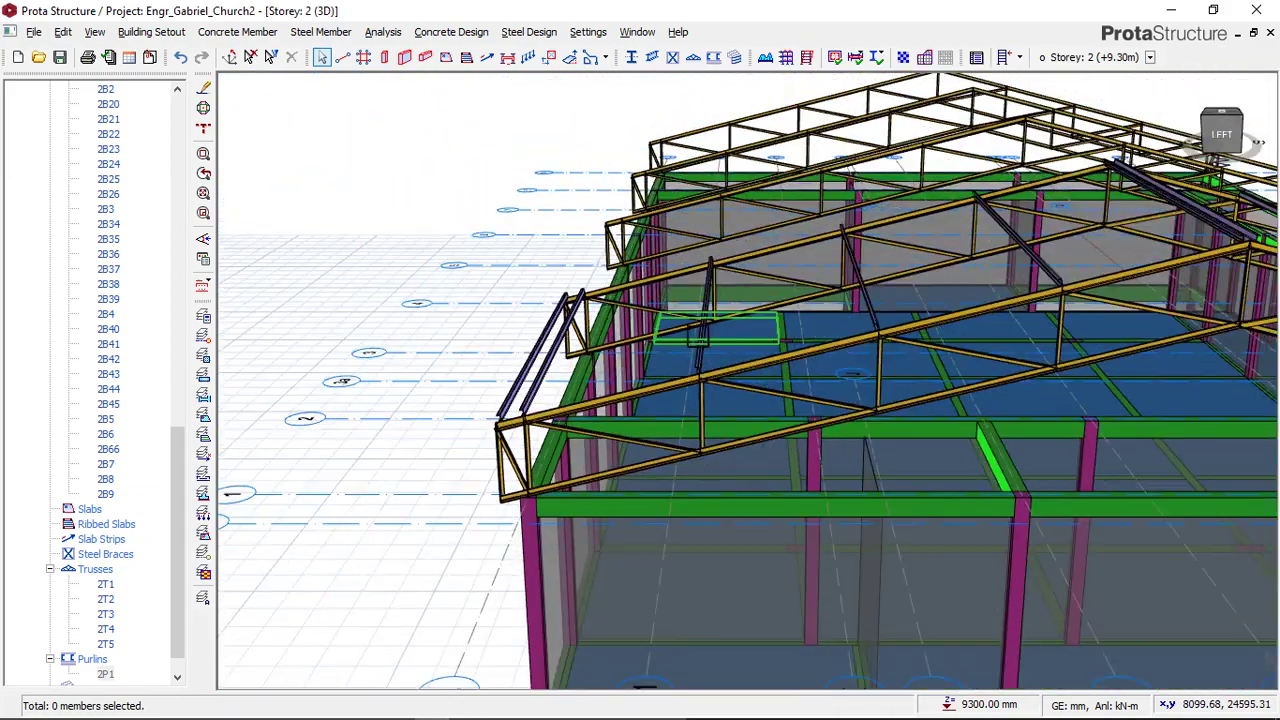
pyautogui.moveTo(698, 337); pyautogui.dragTo(510, 405, button='middle')
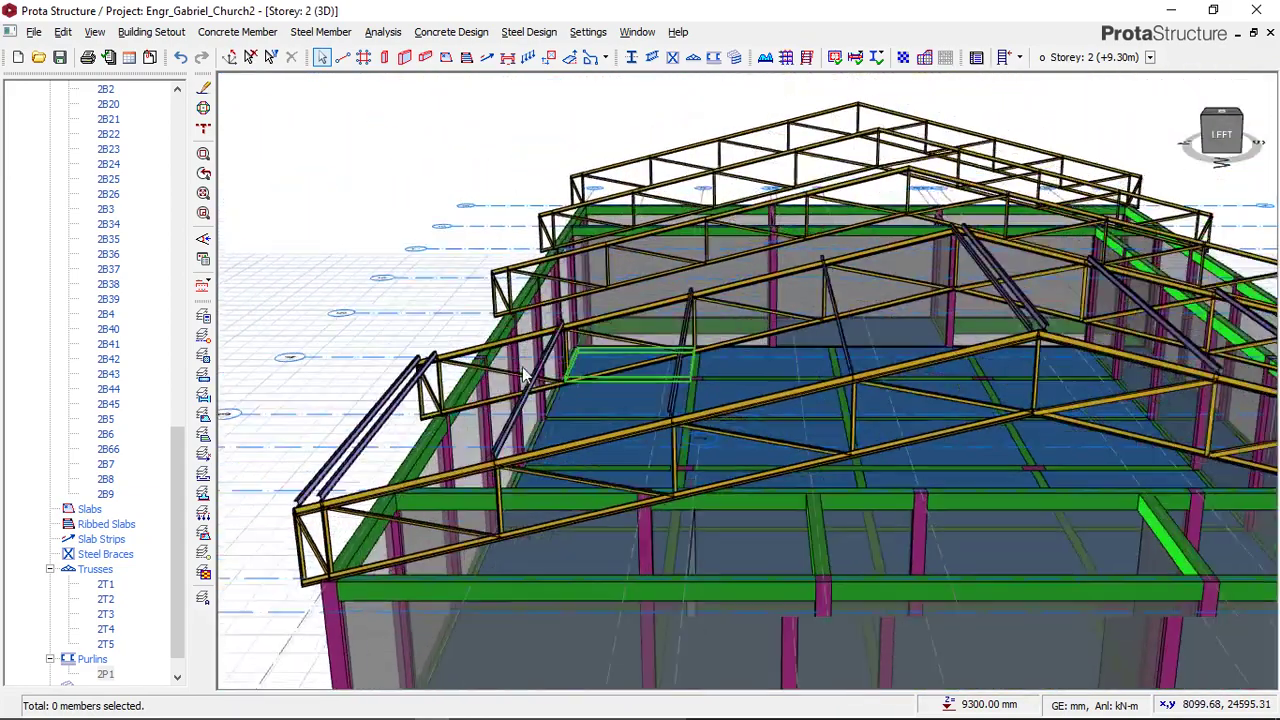
pyautogui.scroll(-3, 510, 405)
pyautogui.moveTo(817, 351); pyautogui.dragTo(703, 358, button='middle')
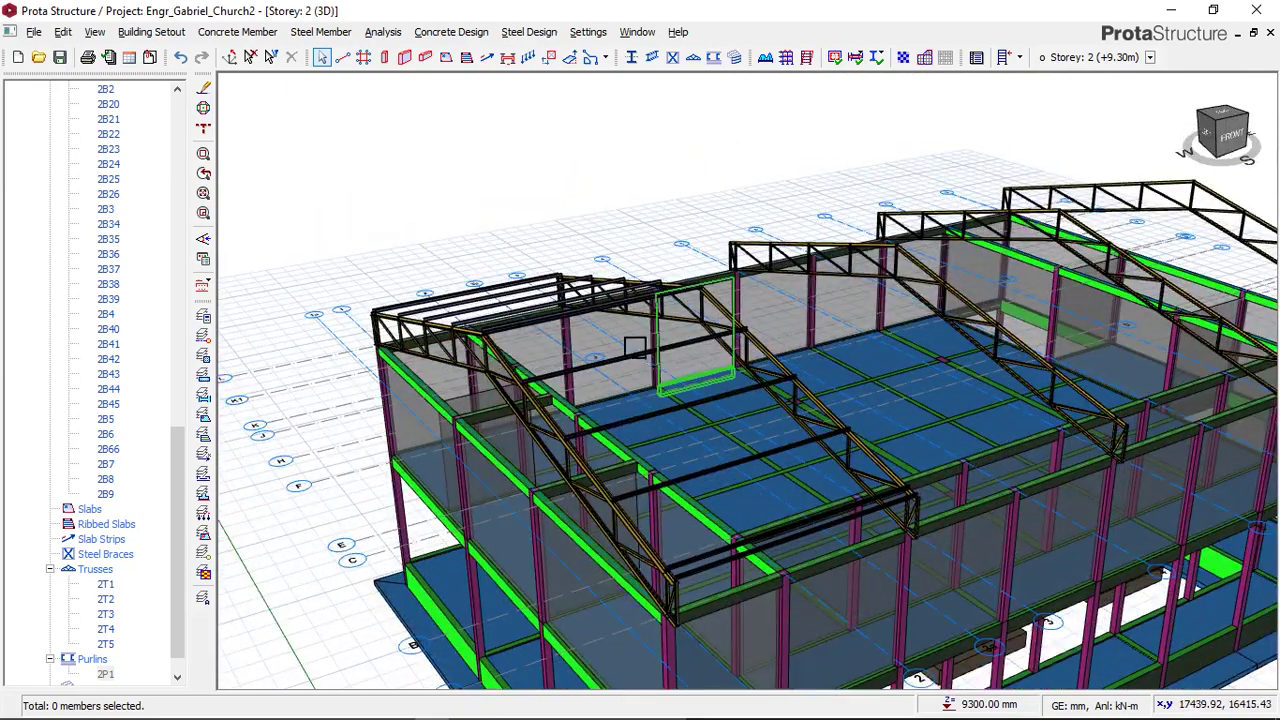
# Insert UPN100 purlins between the trusses on axes 3 and 5, checking their L1 and L2 load assignments.
pyautogui.moveTo(773, 293); pyautogui.dragTo(521, 308, button='middle')
pyautogui.moveTo(521, 308)
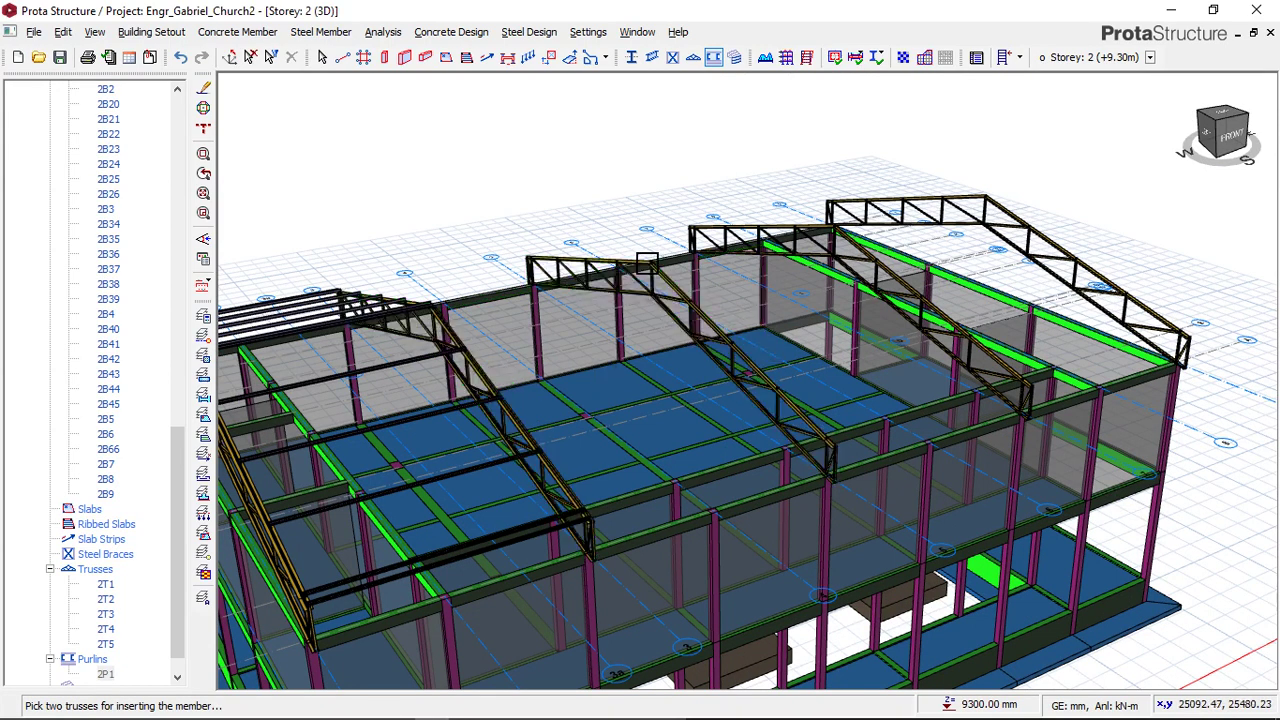
pyautogui.click(740, 330)
pyautogui.click(634, 267)
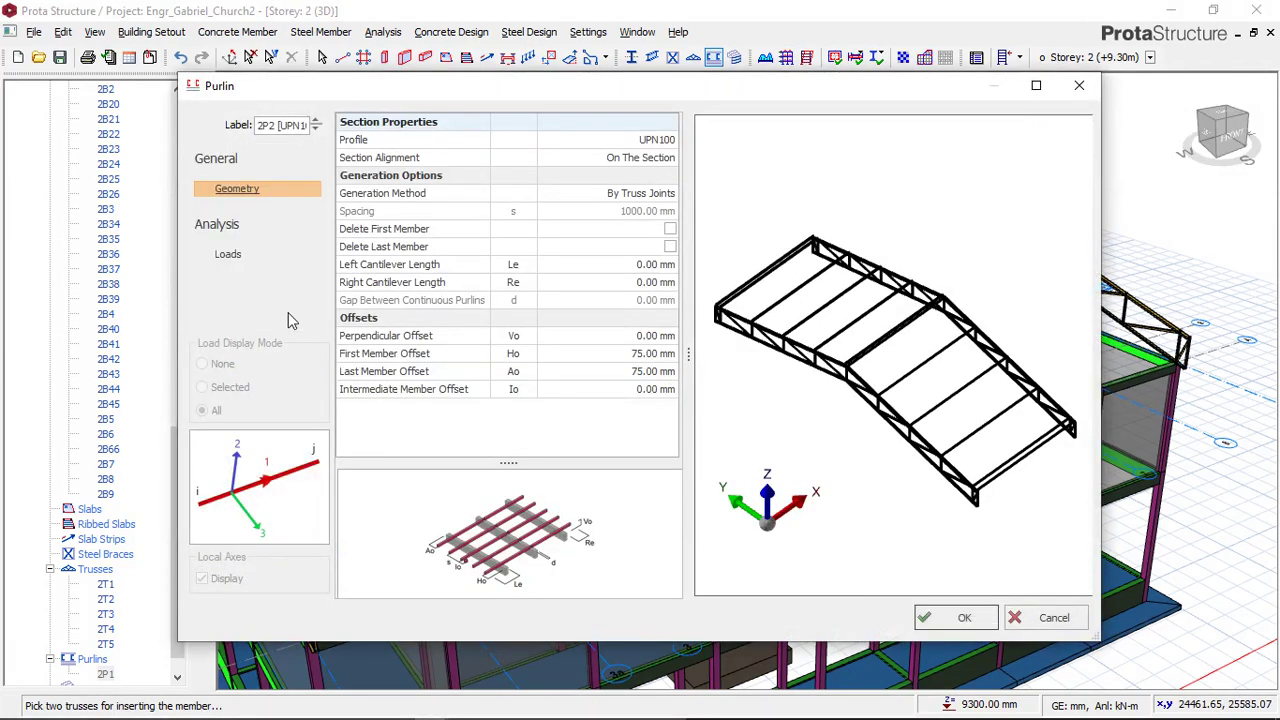
pyautogui.click(232, 256)
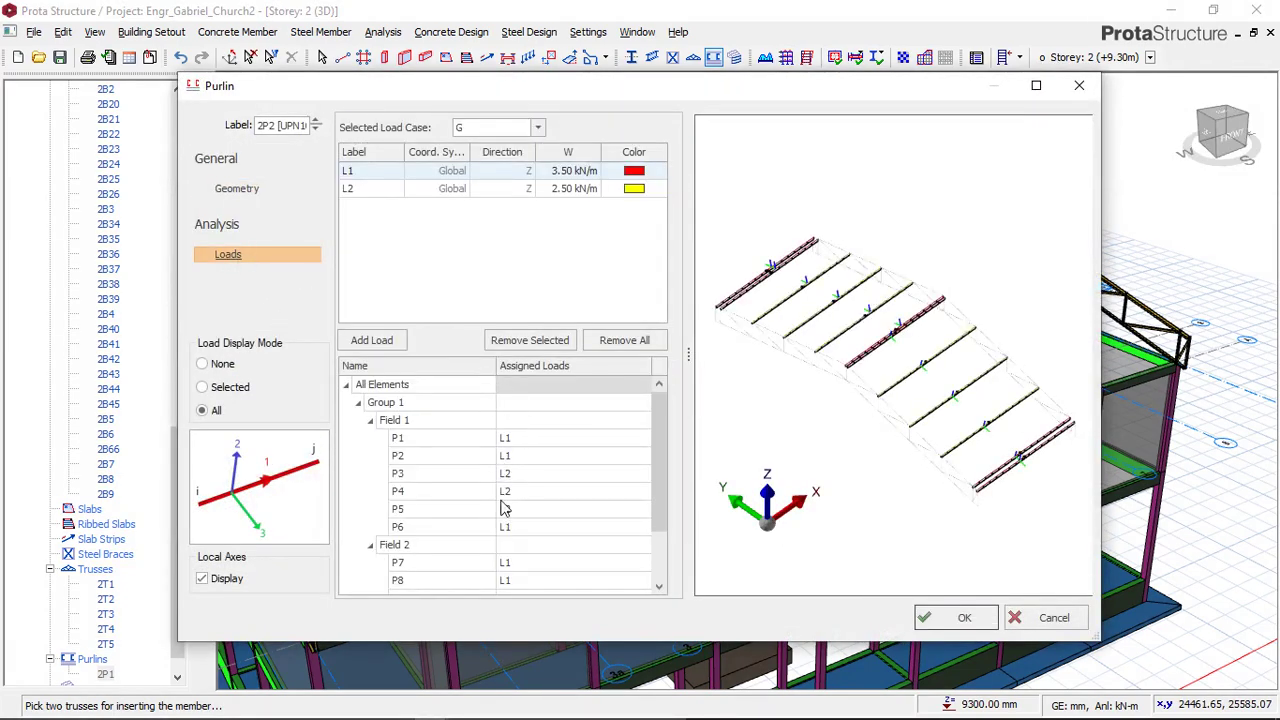
pyautogui.click(957, 620)
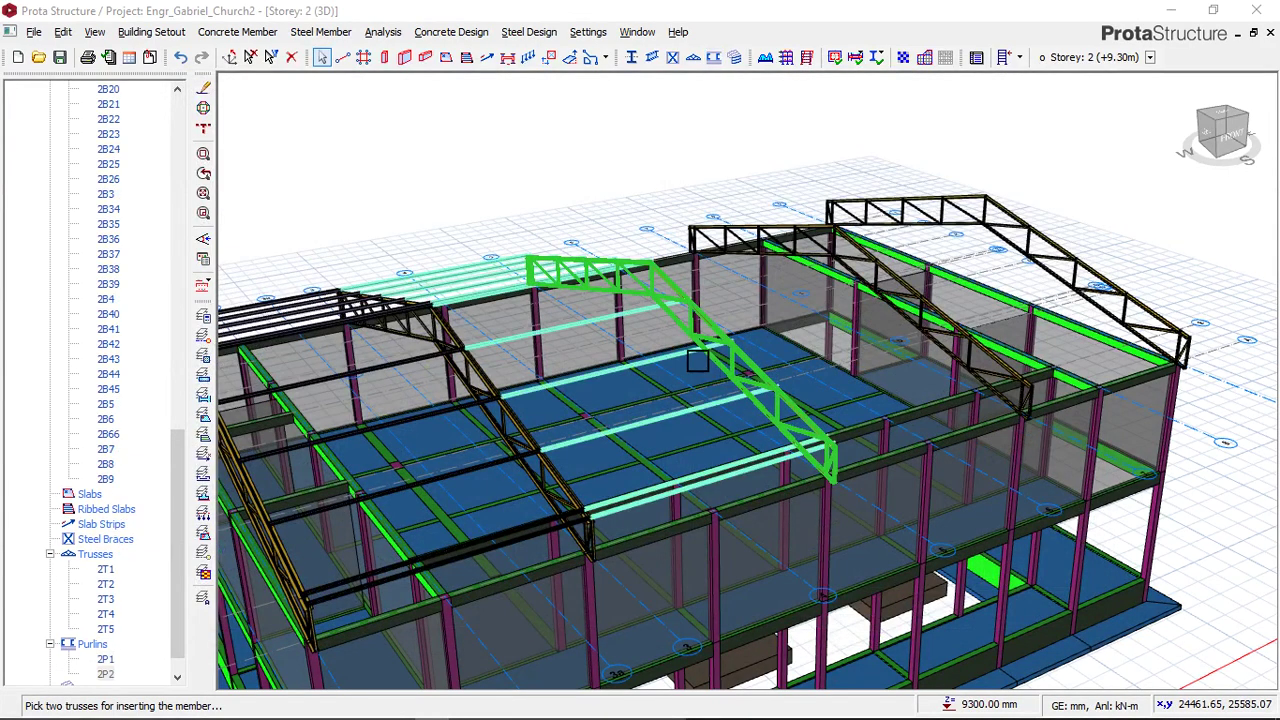
pyautogui.press('Escape')
# Insert UPN100 purlins by truss joints between the trusses on axes 5 and 7.
pyautogui.moveTo(729, 323); pyautogui.dragTo(545, 317, button='middle')
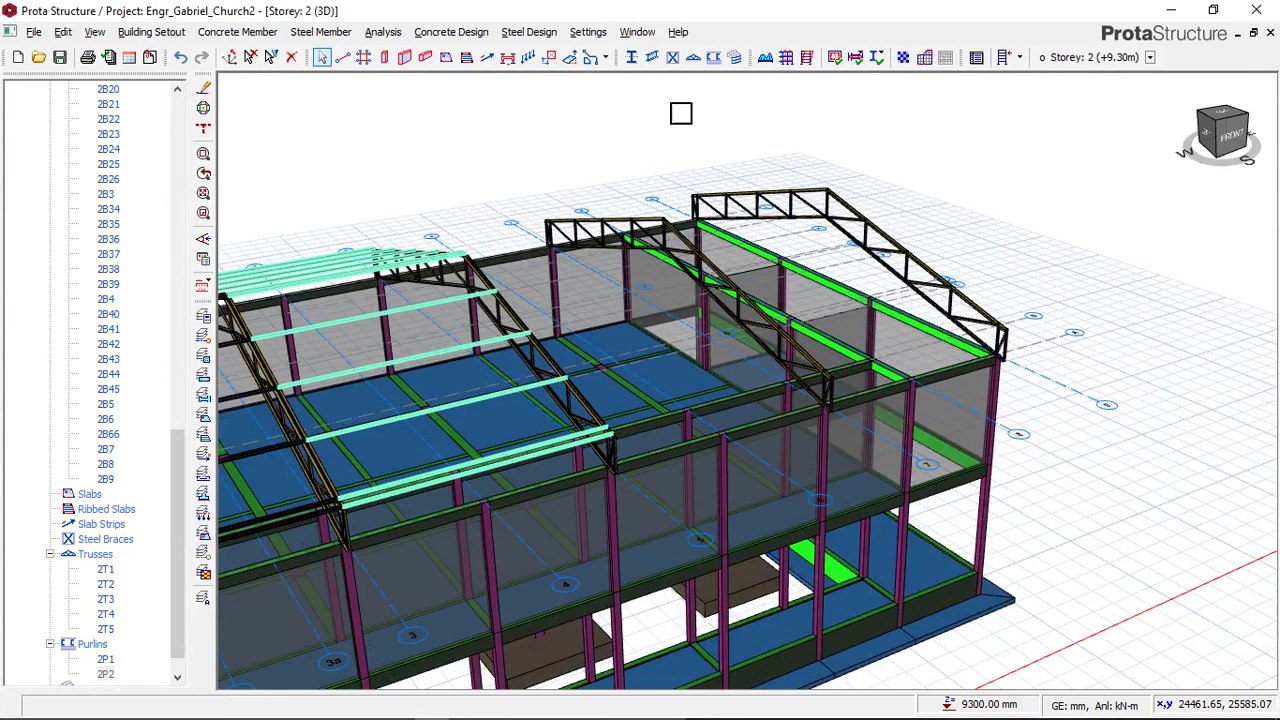
pyautogui.click(713, 57)
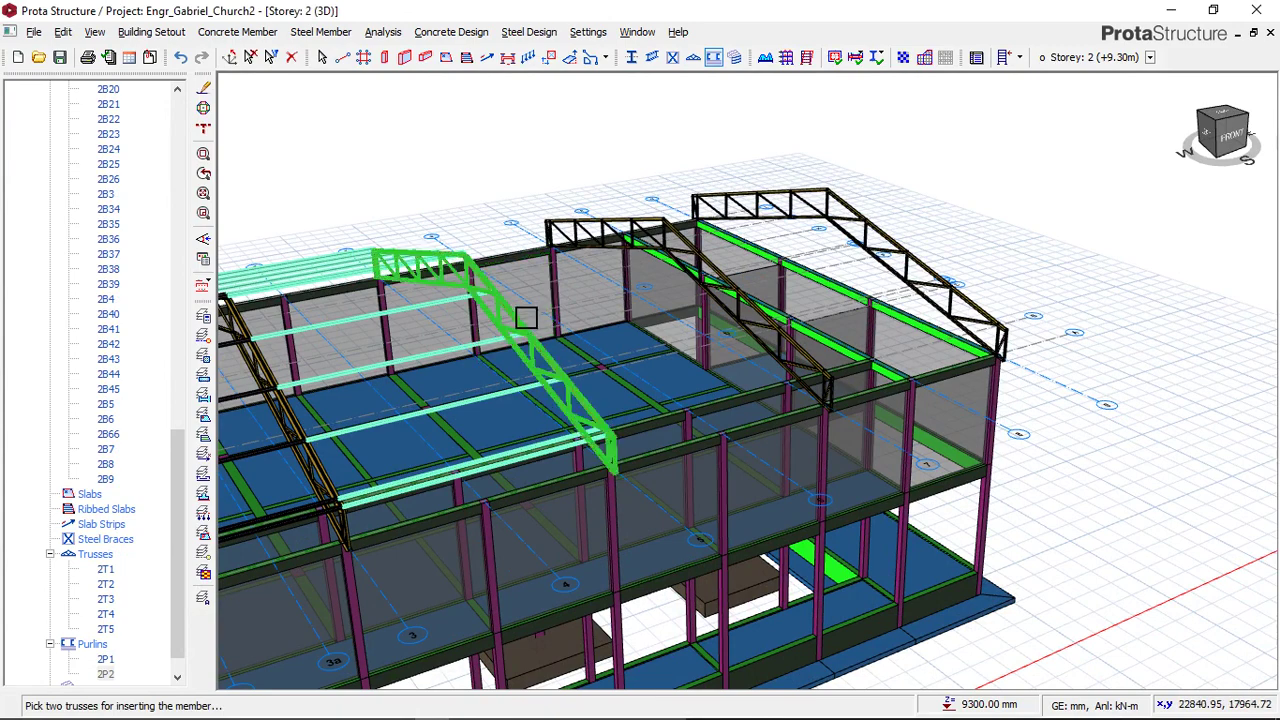
pyautogui.click(526, 318)
pyautogui.click(612, 232)
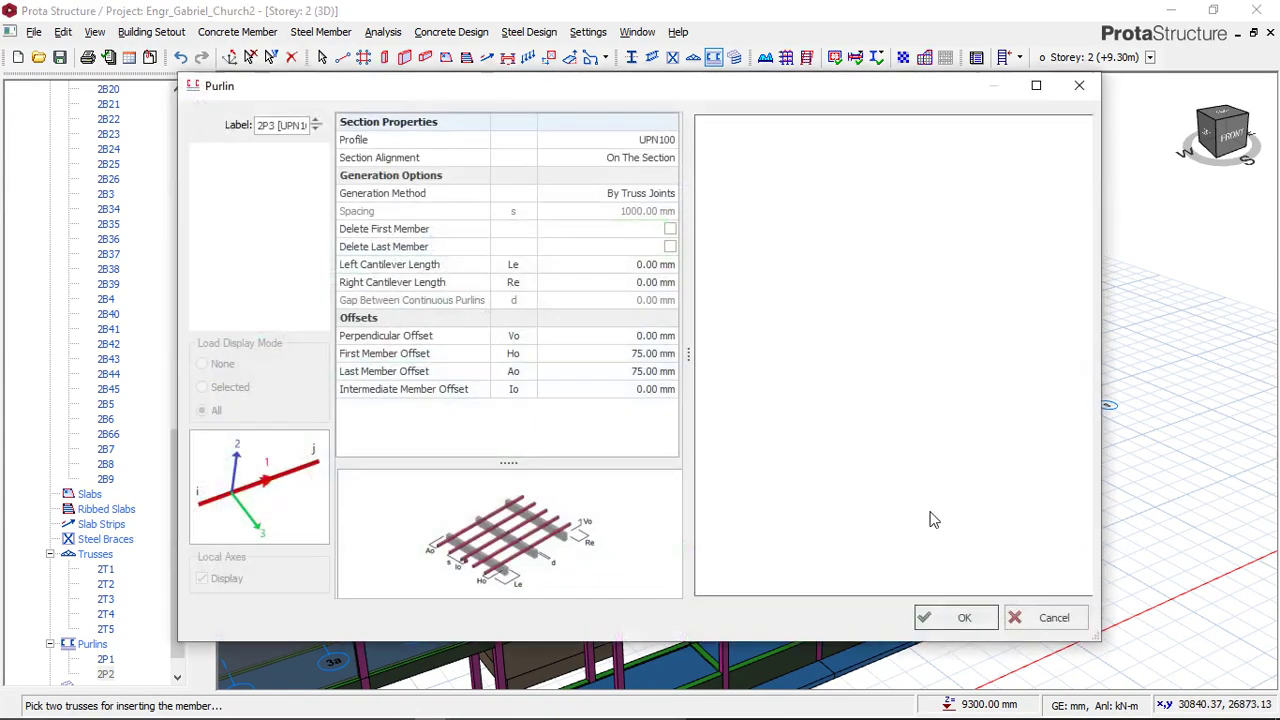
pyautogui.click(957, 617)
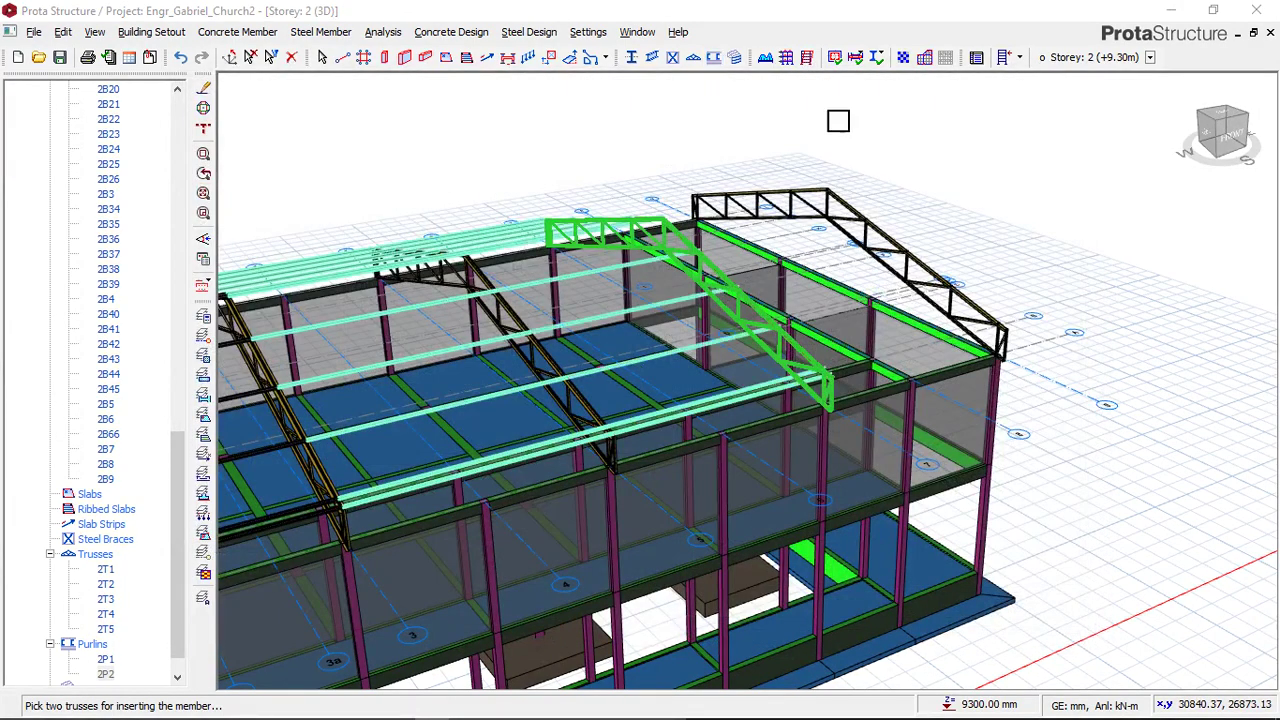
# Insert UPN100 purlins between the trusses on axes 7 and 9, and clear the member selection.
pyautogui.scroll(2, 838, 121)
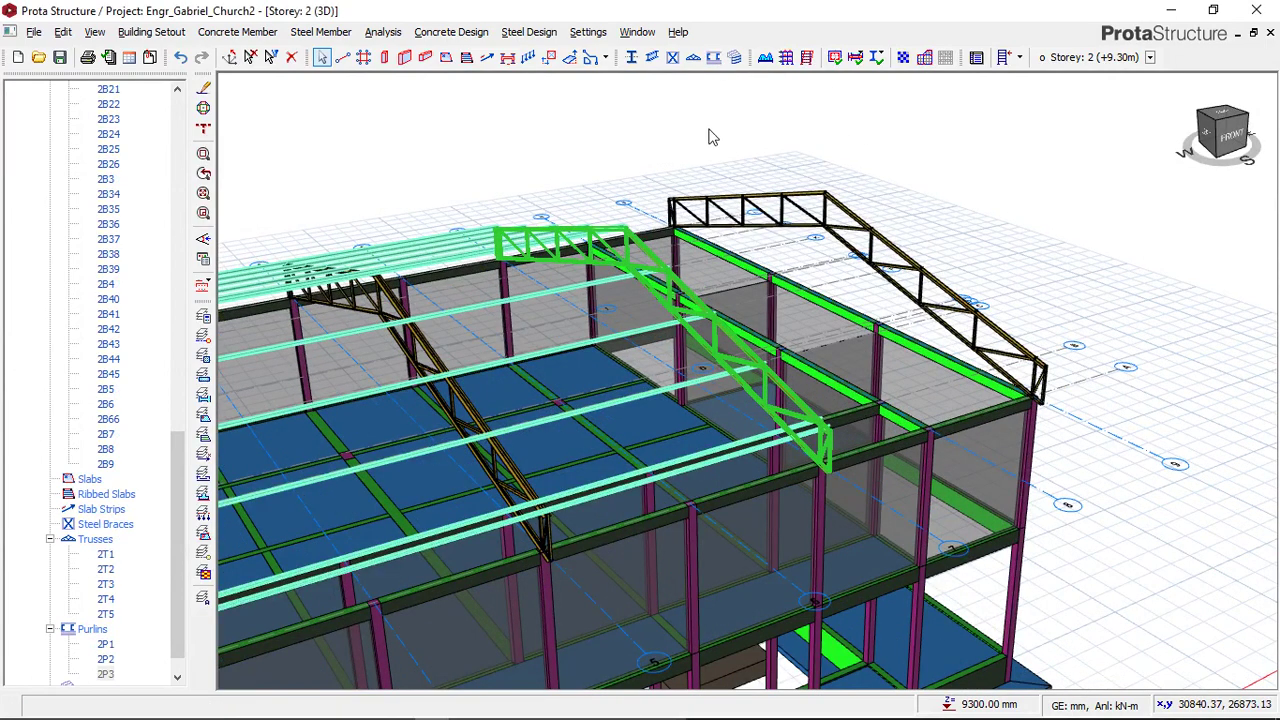
pyautogui.press('Return')
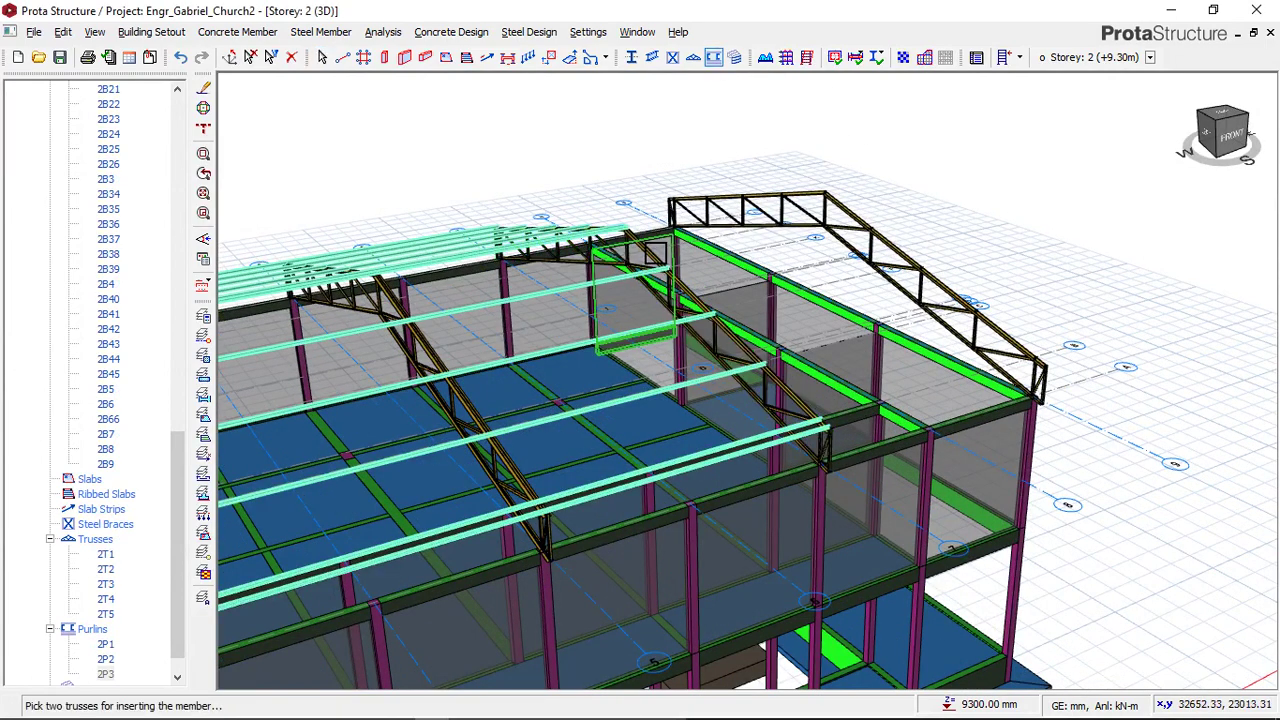
pyautogui.scroll(4, 653, 250)
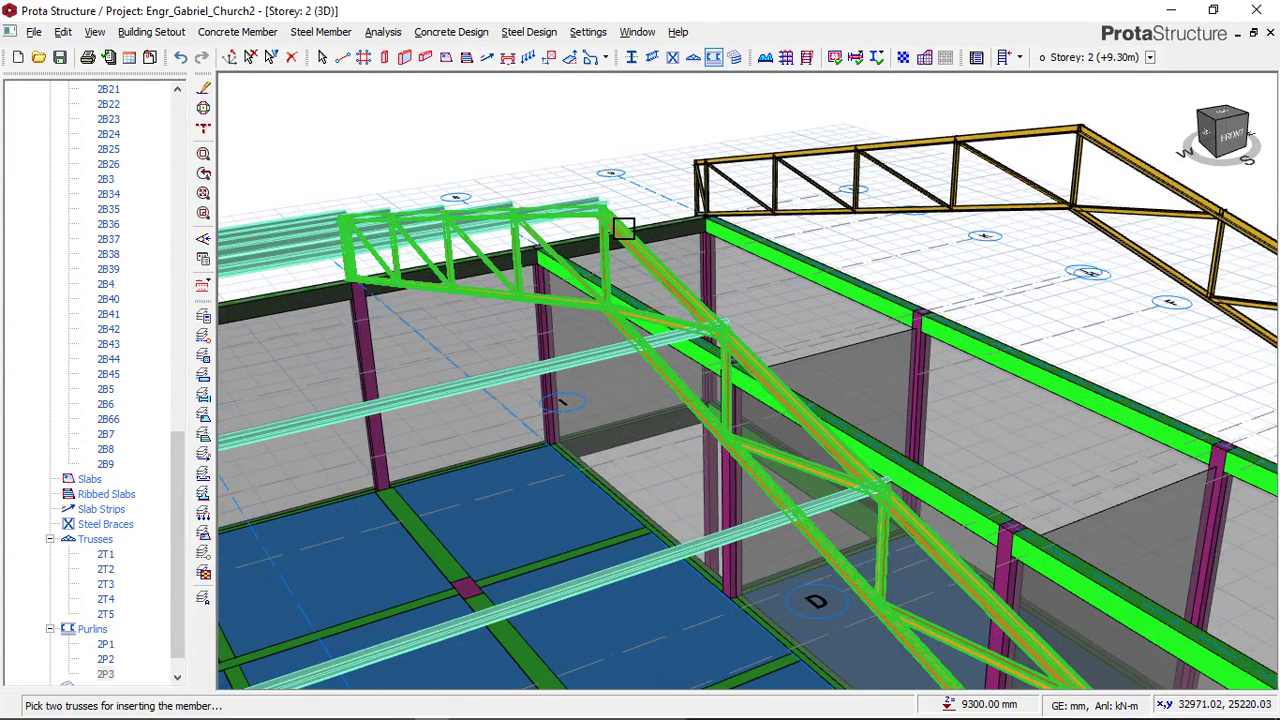
pyautogui.click(829, 155)
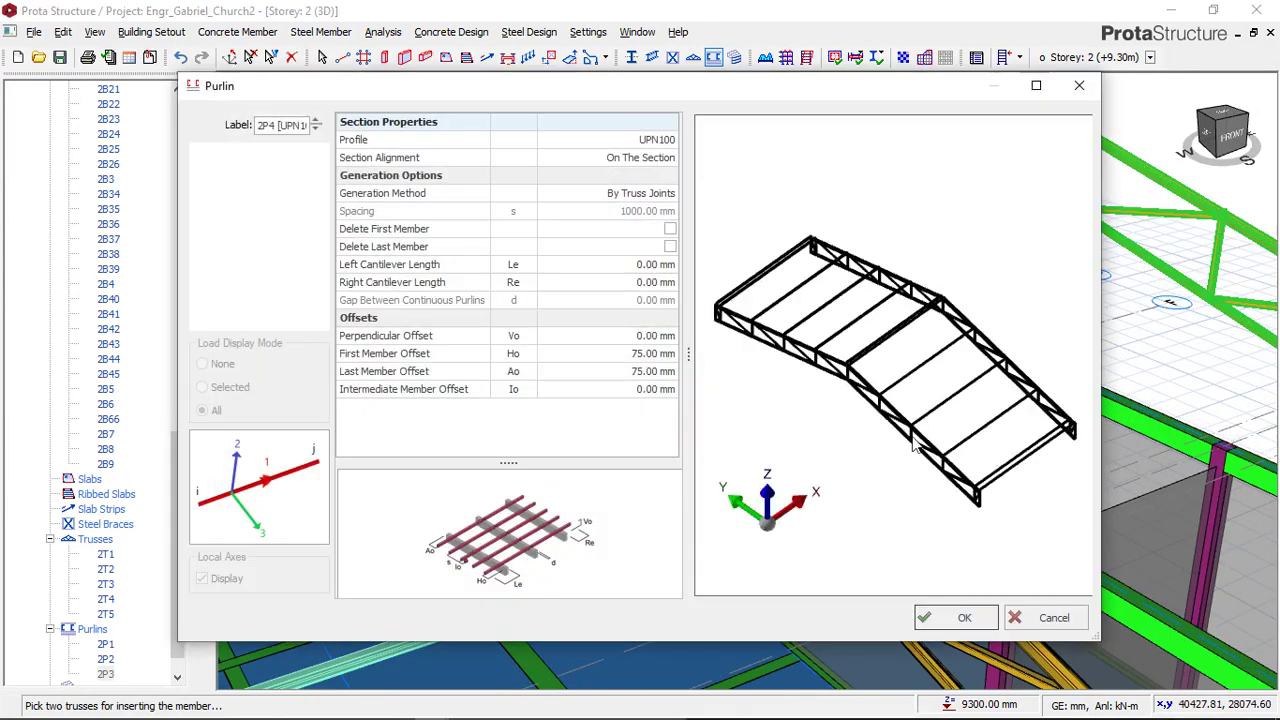
pyautogui.click(959, 614)
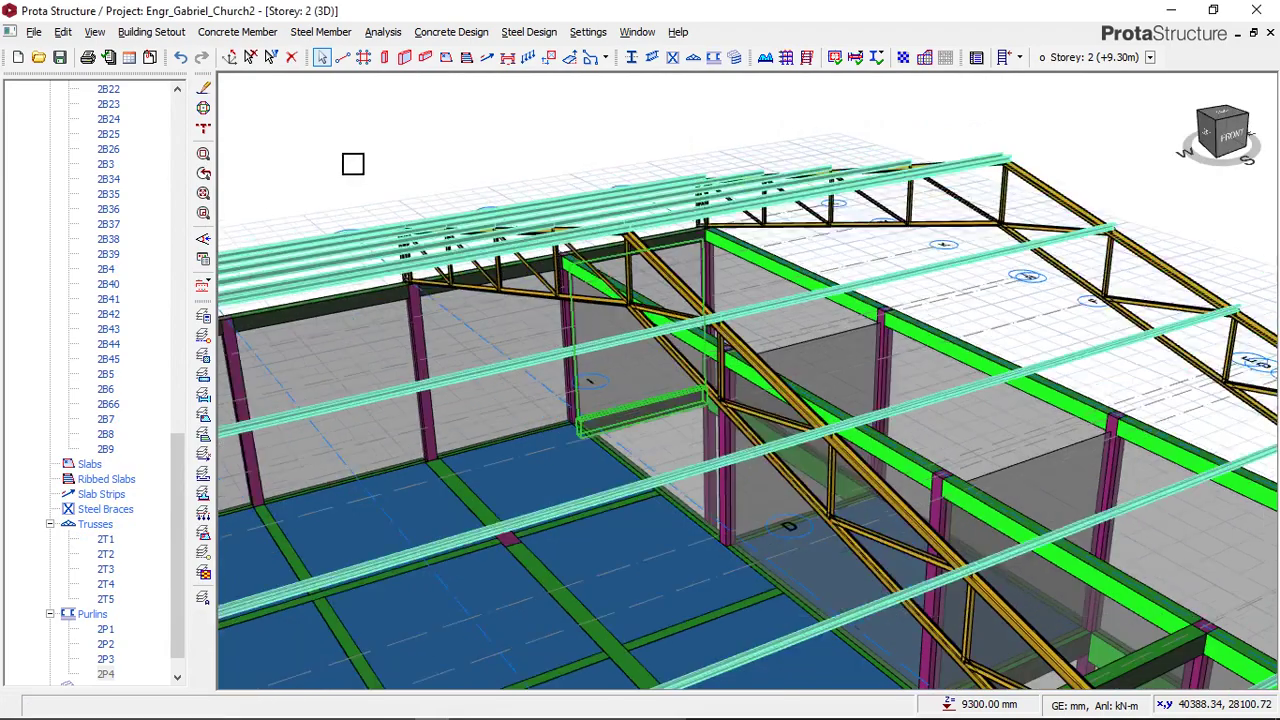
pyautogui.click(251, 57)
# Examine the complete truss and purlin roof on the building from the front and right side.
pyautogui.scroll(-3, 731, 256)
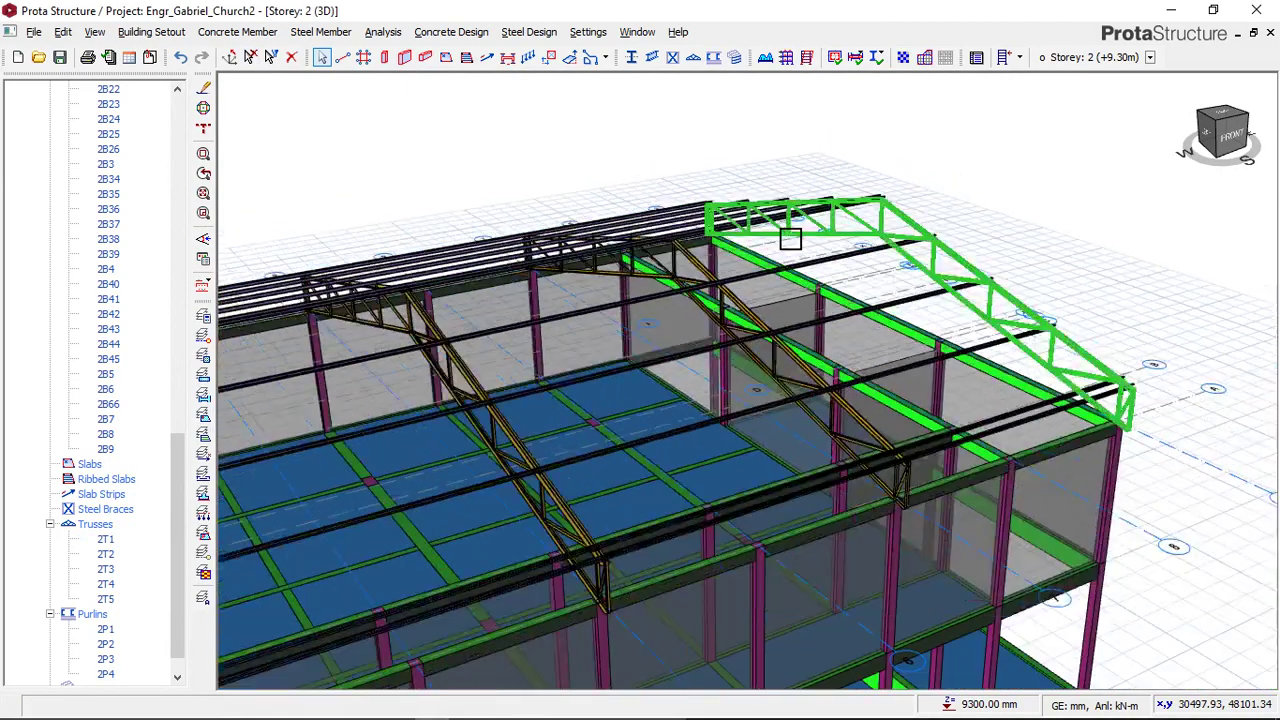
pyautogui.scroll(5, 570, 365)
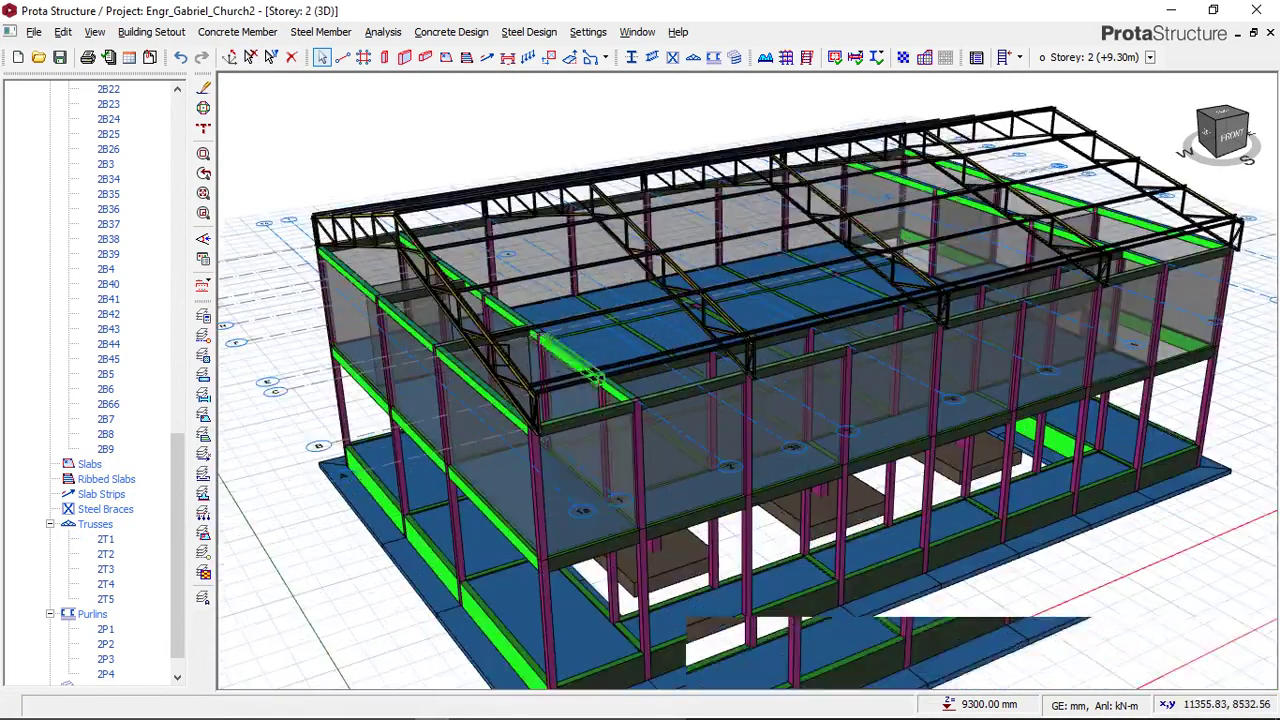
pyautogui.moveTo(523, 331)
pyautogui.mouseDown(button='middle')
pyautogui.moveTo(660, 300)
pyautogui.moveTo(640, 318)
pyautogui.moveTo(689, 329)
pyautogui.moveTo(546, 301)
pyautogui.moveTo(512, 312)
pyautogui.mouseUp(button='middle')
pyautogui.scroll(-3, 602, 316)
pyautogui.moveTo(601, 316); pyautogui.dragTo(561, 300, button='middle')
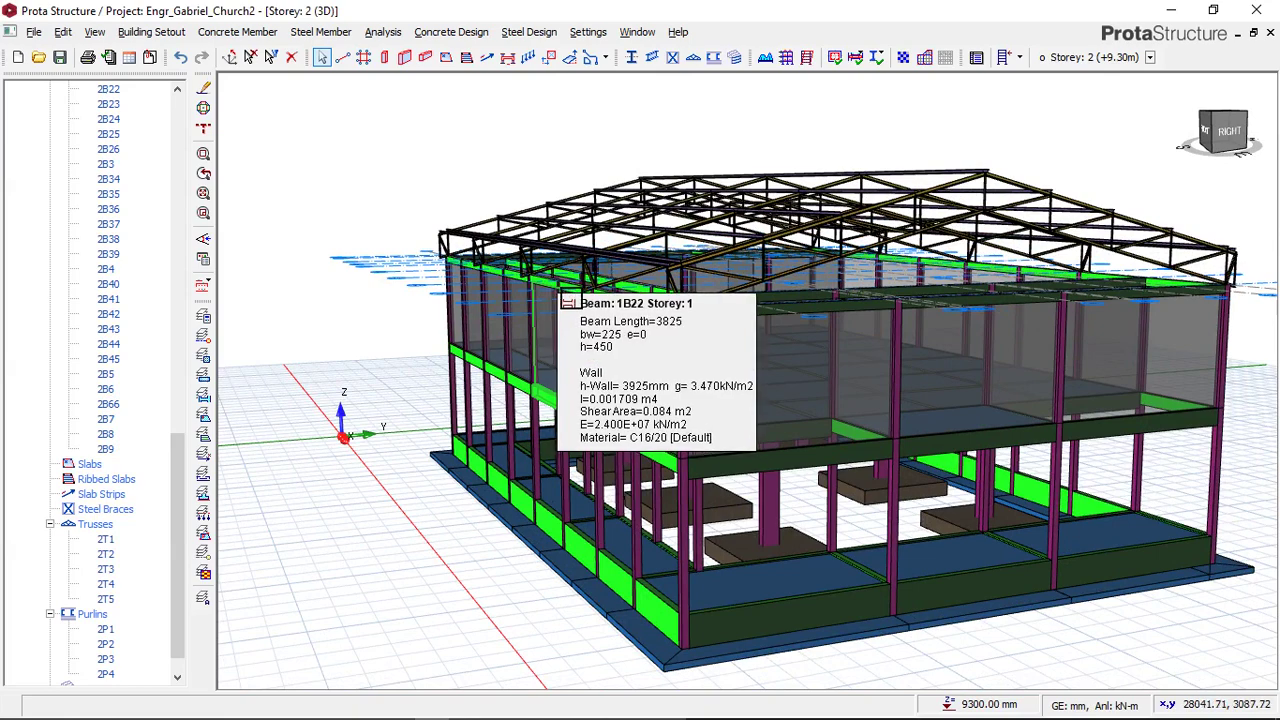
pyautogui.scroll(3, 814, 234)
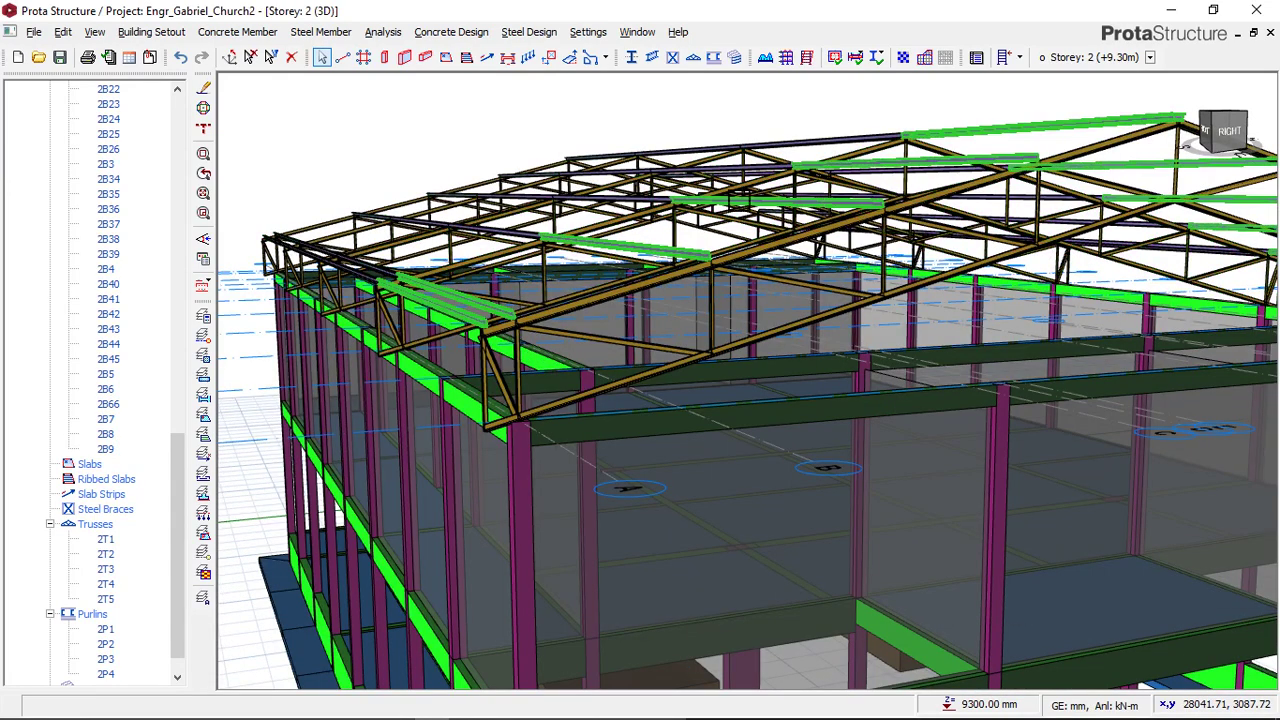
pyautogui.scroll(-1, 674, 263)
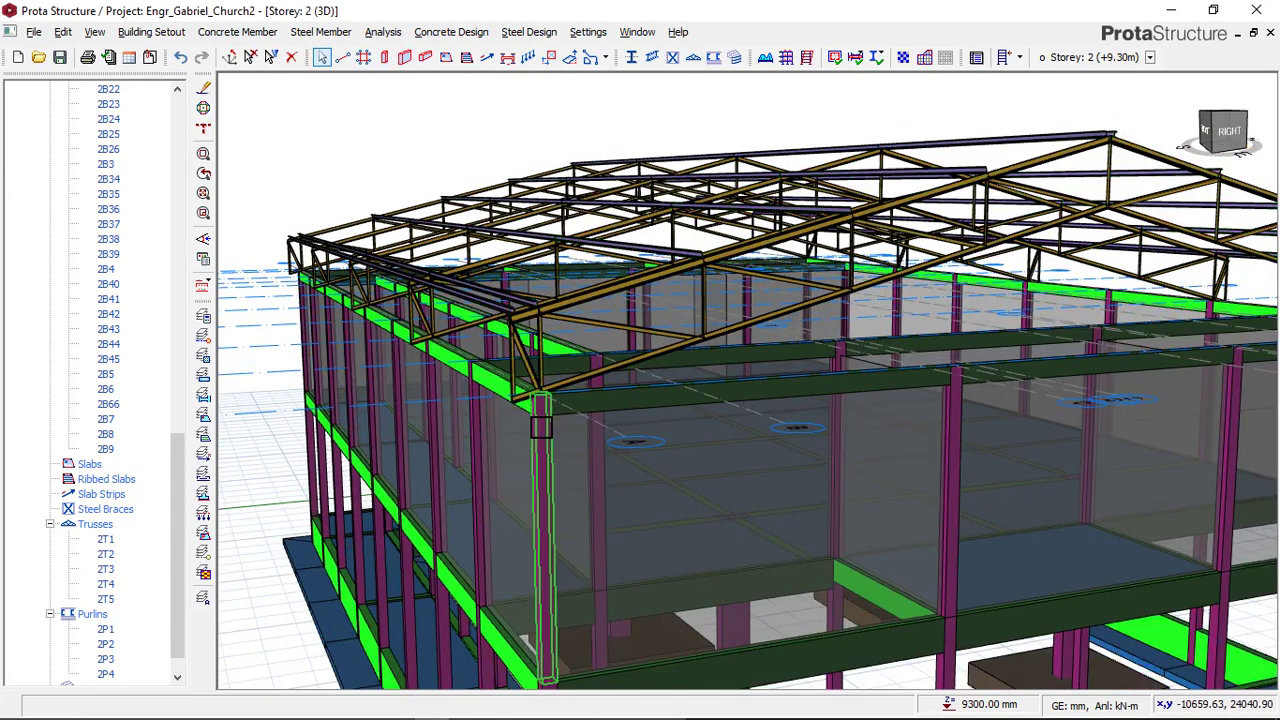
pyautogui.moveTo(559, 381); pyautogui.dragTo(580, 490, button='middle')
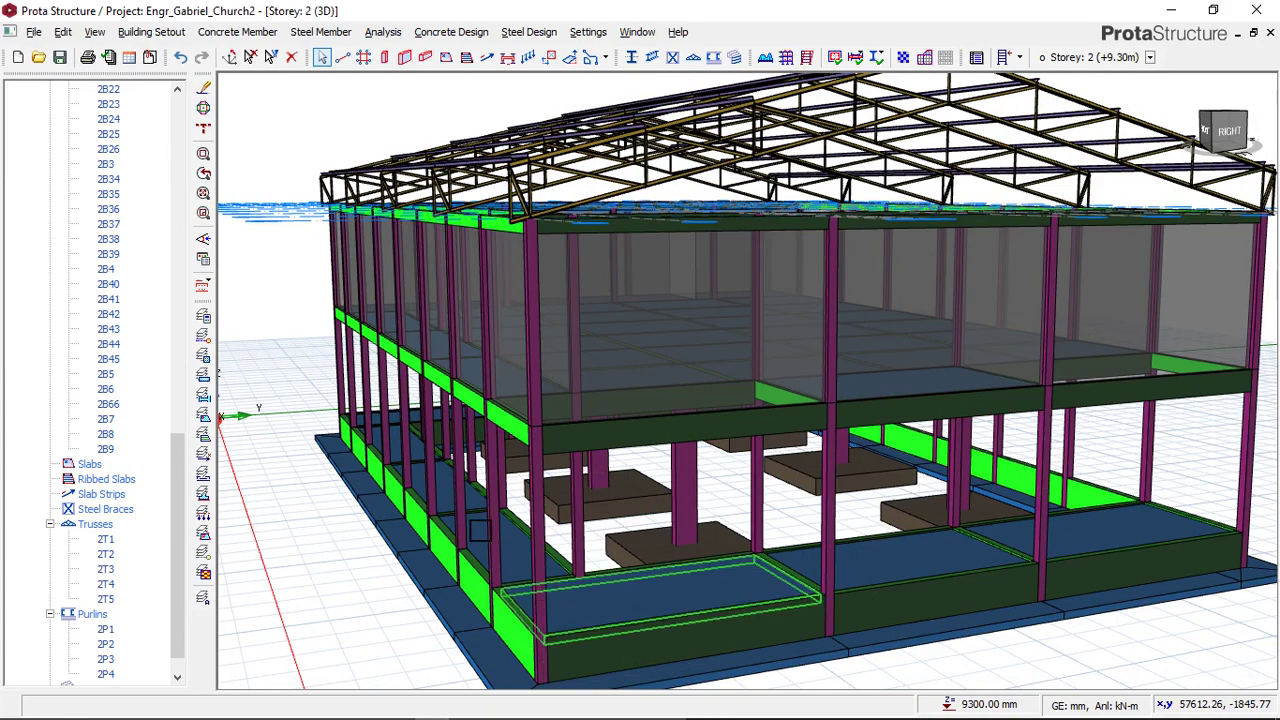
# Examine the columns and footings at ground level, and the trusses, purlins and eaves of the roof.
pyautogui.scroll(3, 700, 538)
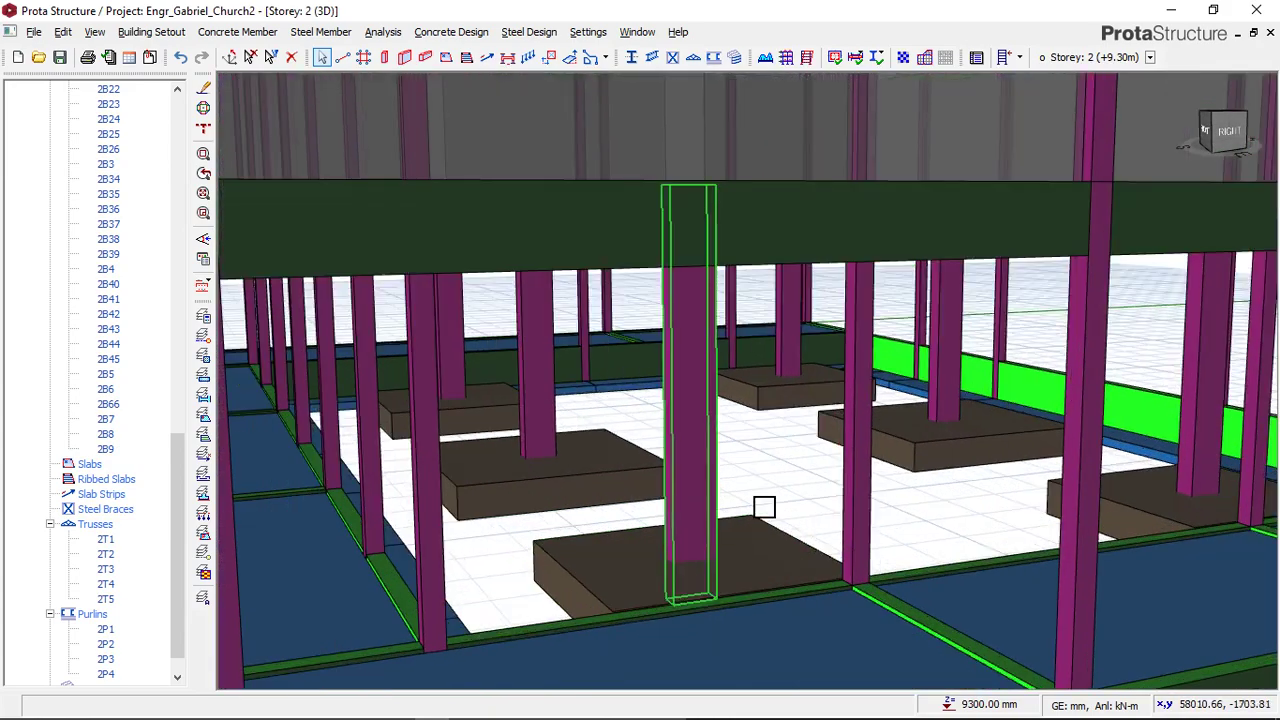
pyautogui.moveTo(763, 509)
pyautogui.mouseDown(button='middle')
pyautogui.moveTo(714, 514)
pyautogui.moveTo(680, 494)
pyautogui.moveTo(634, 506)
pyautogui.moveTo(680, 500)
pyautogui.moveTo(708, 519)
pyautogui.mouseUp(button='middle')
pyautogui.scroll(-6, 708, 519)
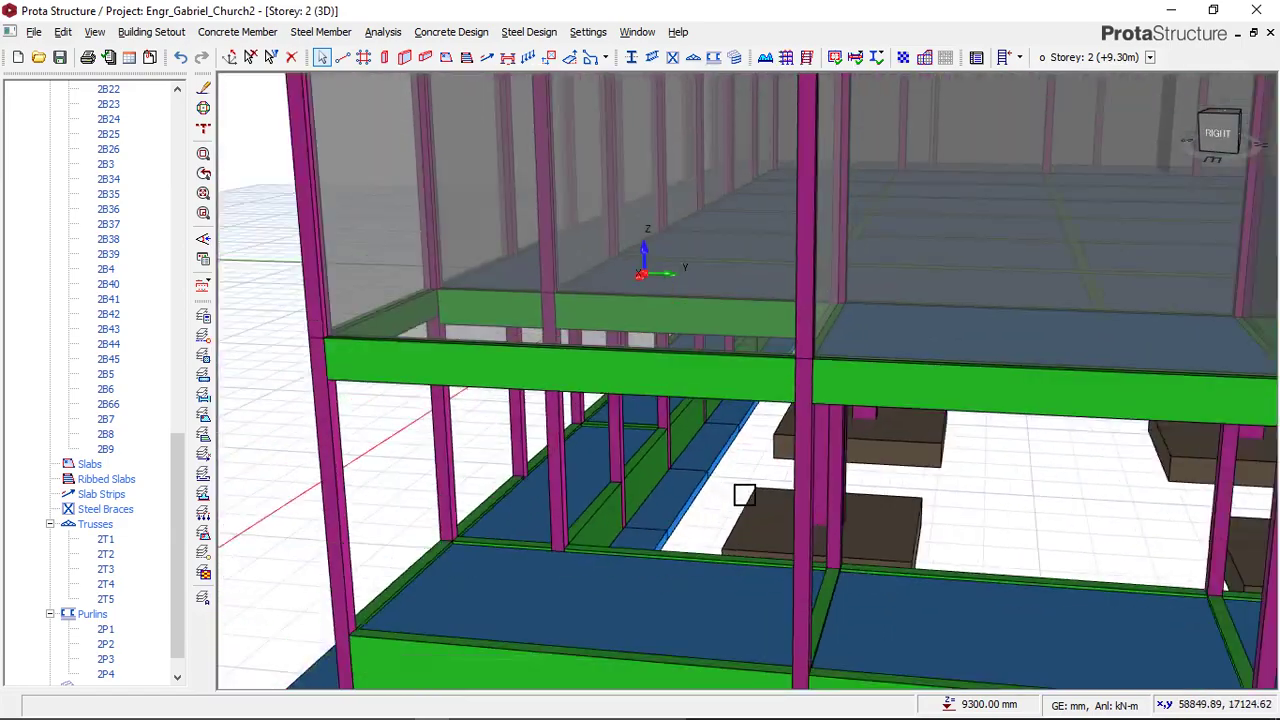
pyautogui.scroll(-3, 683, 463)
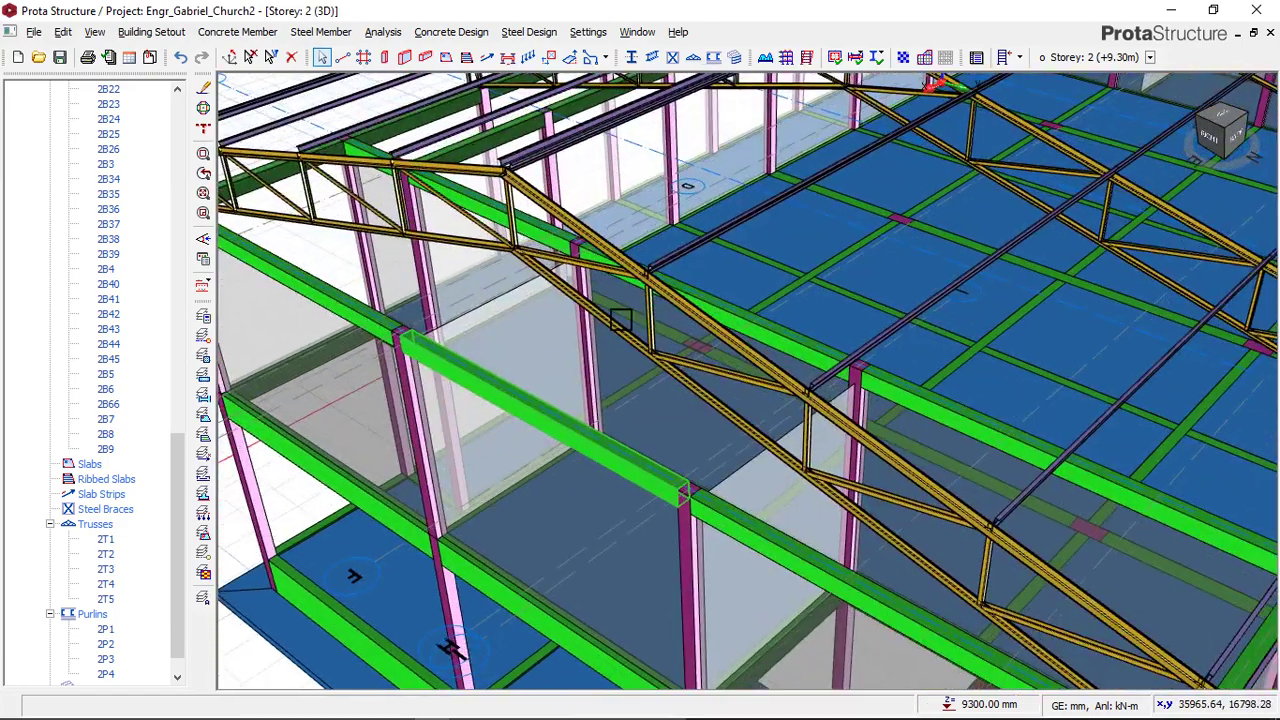
pyautogui.scroll(-2, 1005, 403)
pyautogui.scroll(3, 1057, 390)
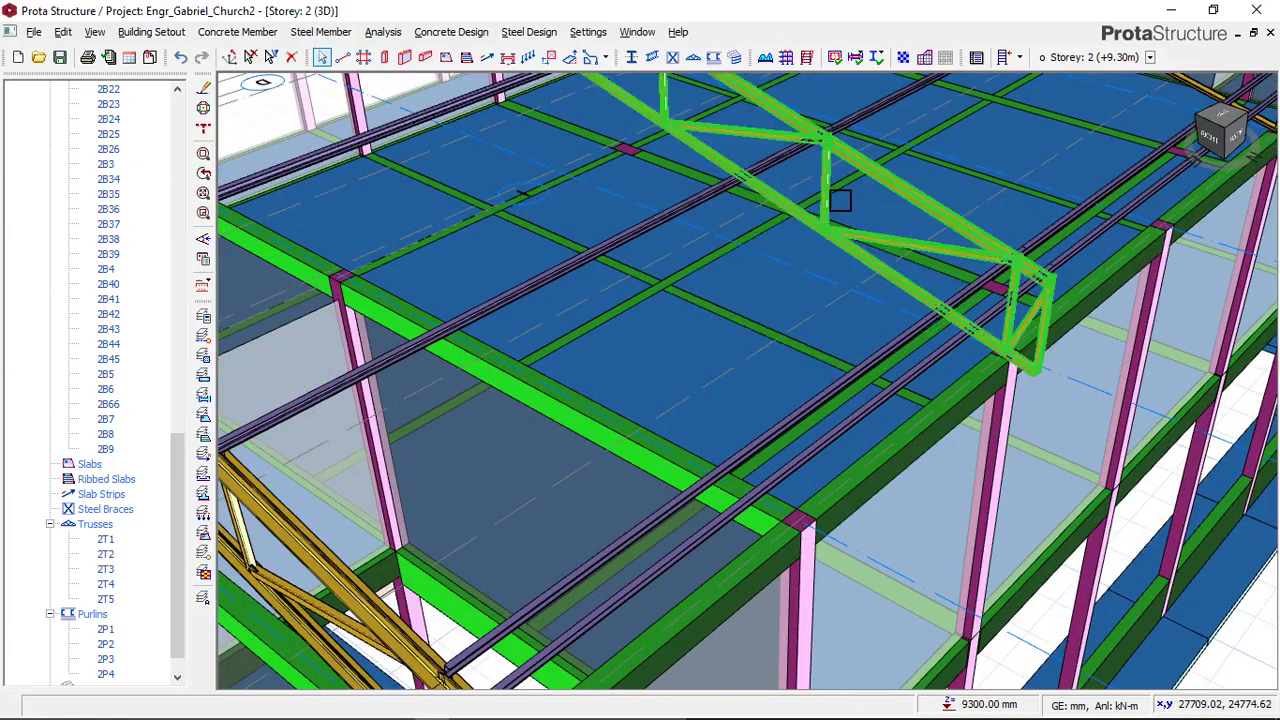
pyautogui.scroll(-2, 891, 265)
pyautogui.moveTo(949, 397)
pyautogui.mouseDown(button='middle')
pyautogui.moveTo(960, 374)
pyautogui.moveTo(762, 352)
pyautogui.moveTo(763, 331)
pyautogui.moveTo(771, 414)
pyautogui.moveTo(746, 374)
pyautogui.moveTo(865, 367)
pyautogui.moveTo(837, 274)
pyautogui.moveTo(886, 280)
pyautogui.moveTo(874, 323)
pyautogui.moveTo(888, 315)
pyautogui.moveTo(800, 345)
pyautogui.mouseUp(button='middle')
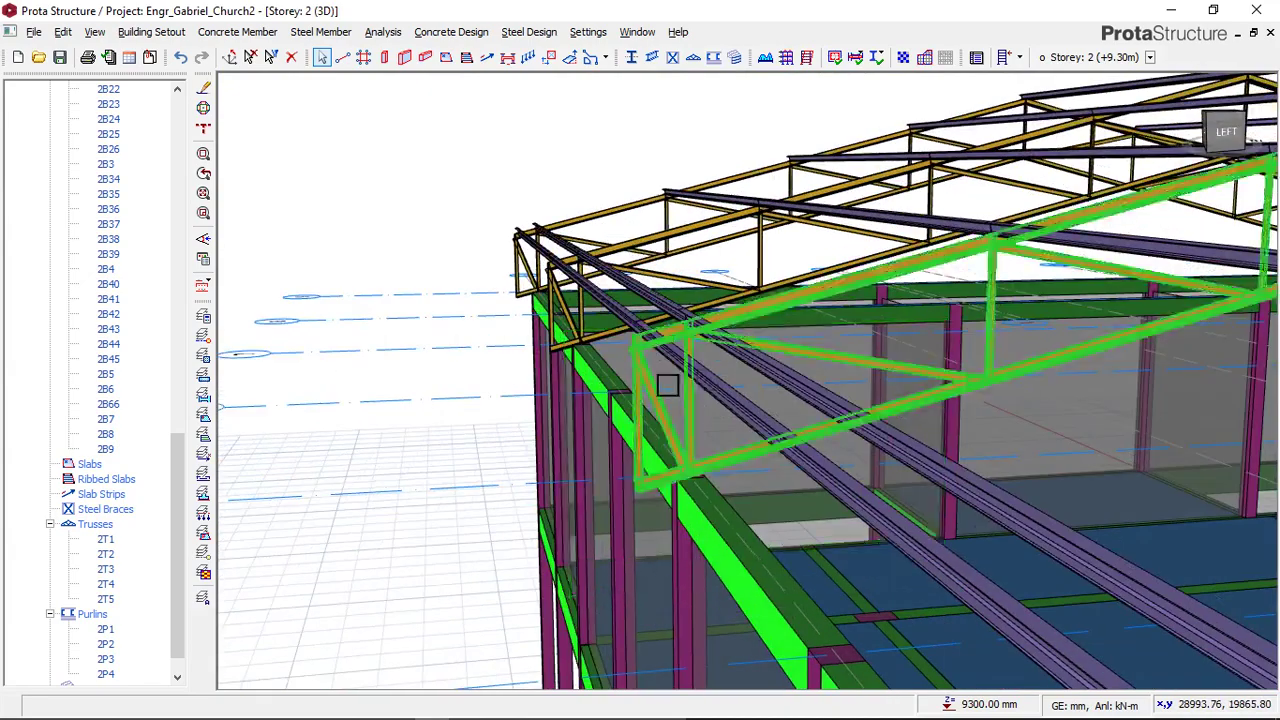
pyautogui.scroll(-5, 622, 400)
pyautogui.scroll(-1, 657, 423)
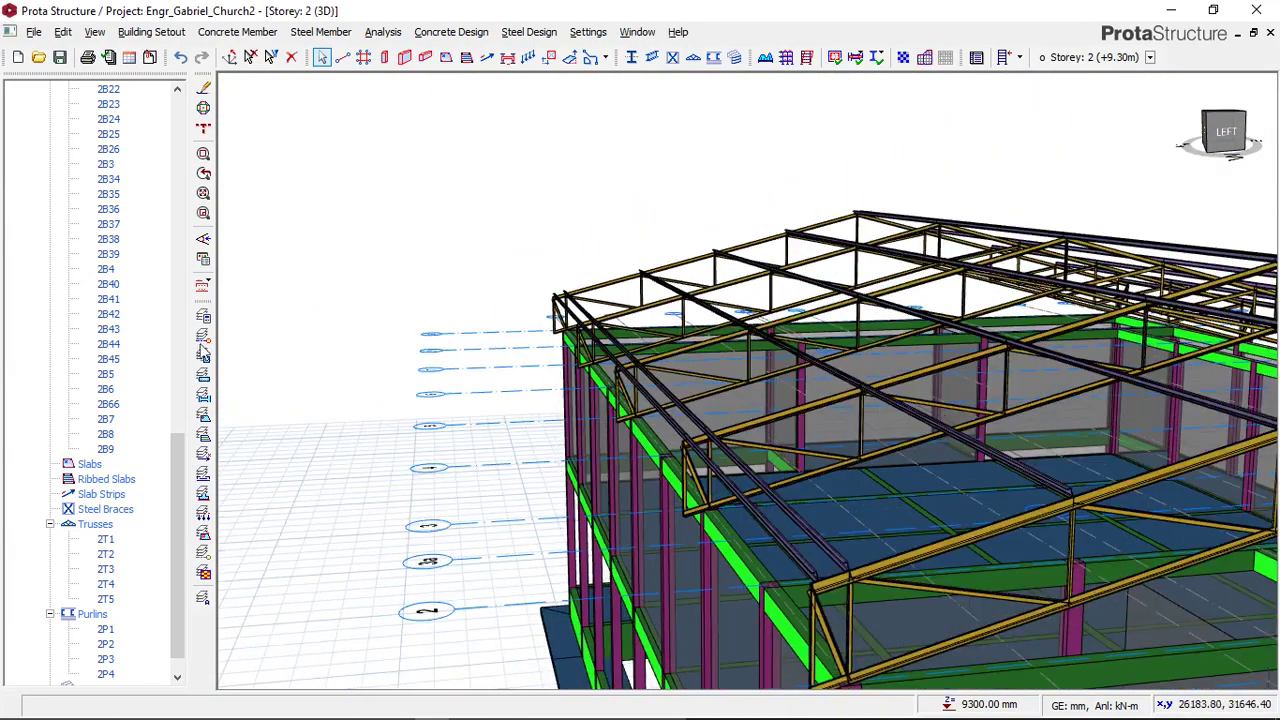
# Switch the Storey 2 view from 3D to plan.
pyautogui.moveTo(172, 463); pyautogui.dragTo(168, 126)
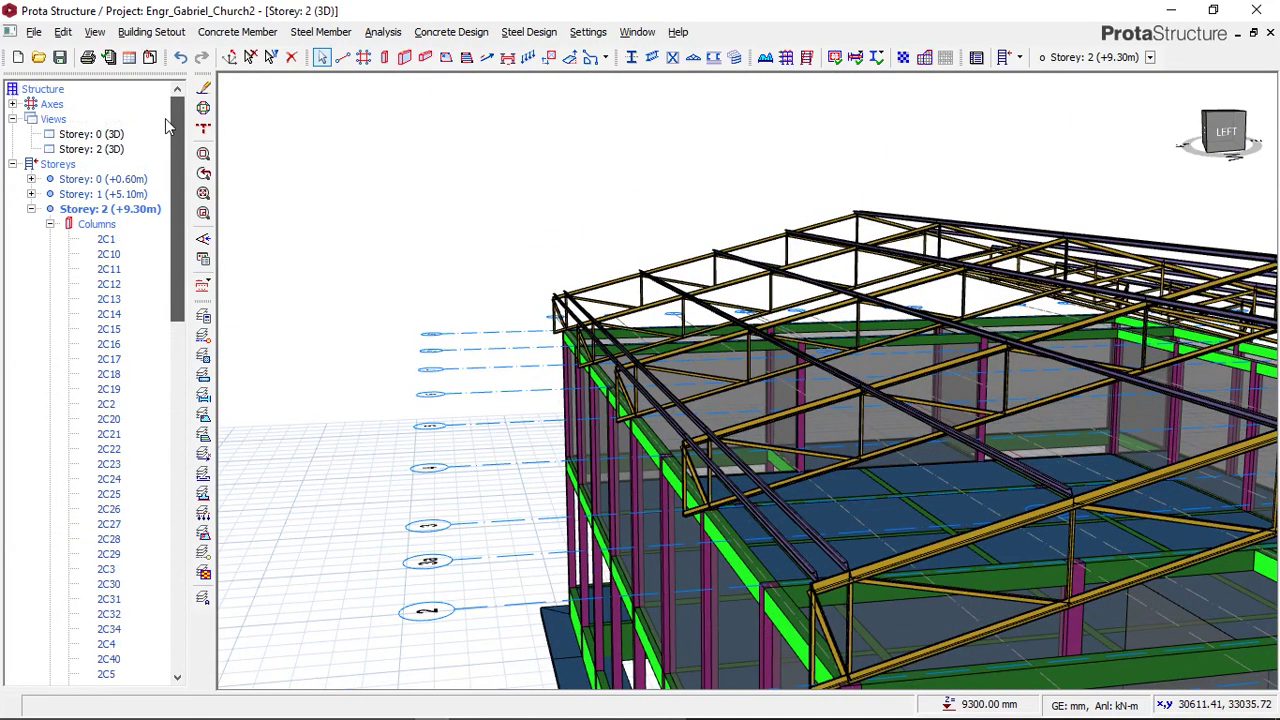
pyautogui.rightClick(97, 152)
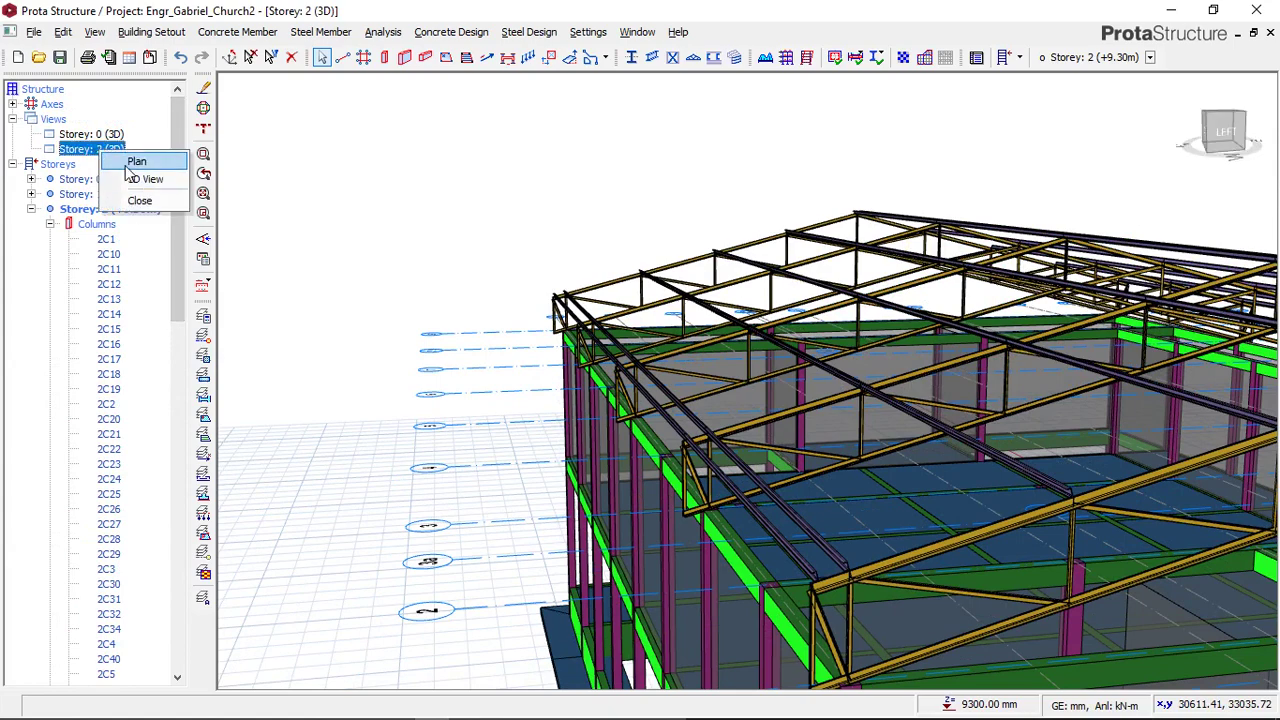
pyautogui.click(132, 163)
# Examine the purlin and truss layout between axes 1 and 9 in the Storey 2 plan.
pyautogui.scroll(3, 600, 192)
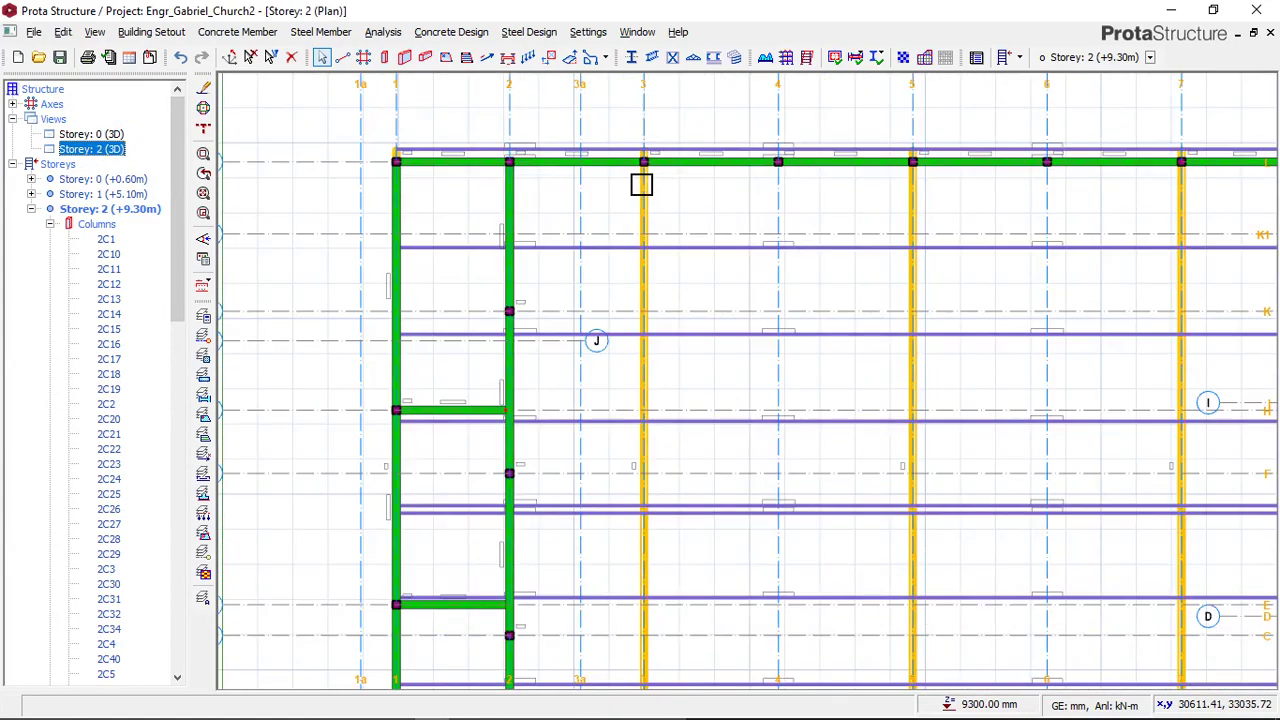
pyautogui.scroll(-3, 655, 205)
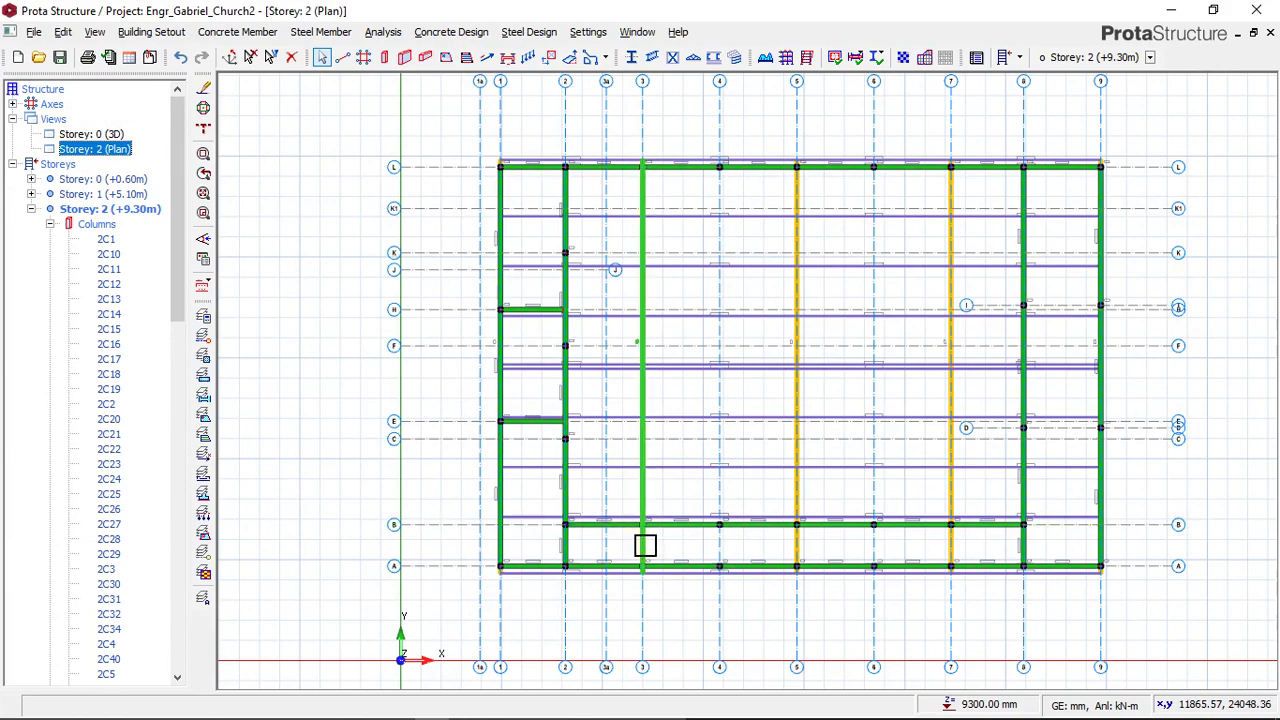
pyautogui.scroll(1, 645, 549)
pyautogui.moveTo(660, 365); pyautogui.dragTo(611, 572, button='middle')
pyautogui.scroll(2, 633, 273)
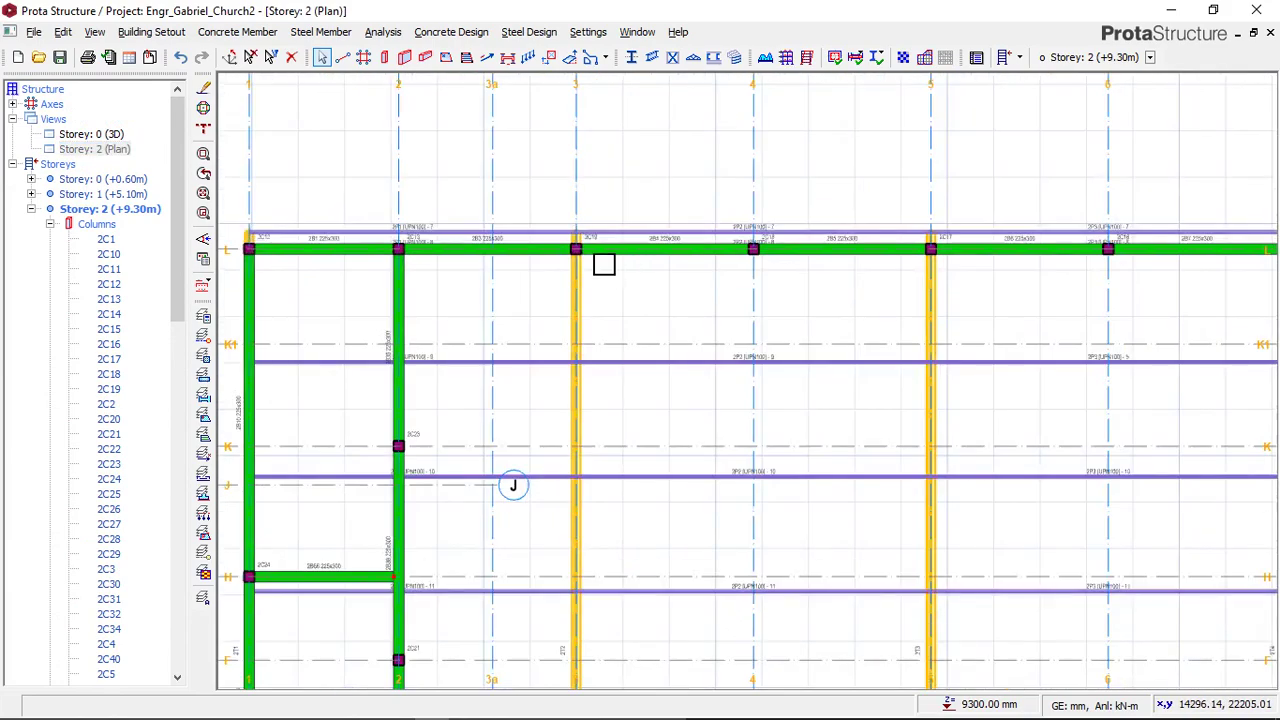
pyautogui.scroll(3, 604, 264)
pyautogui.scroll(-6, 560, 194)
pyautogui.scroll(2, 558, 496)
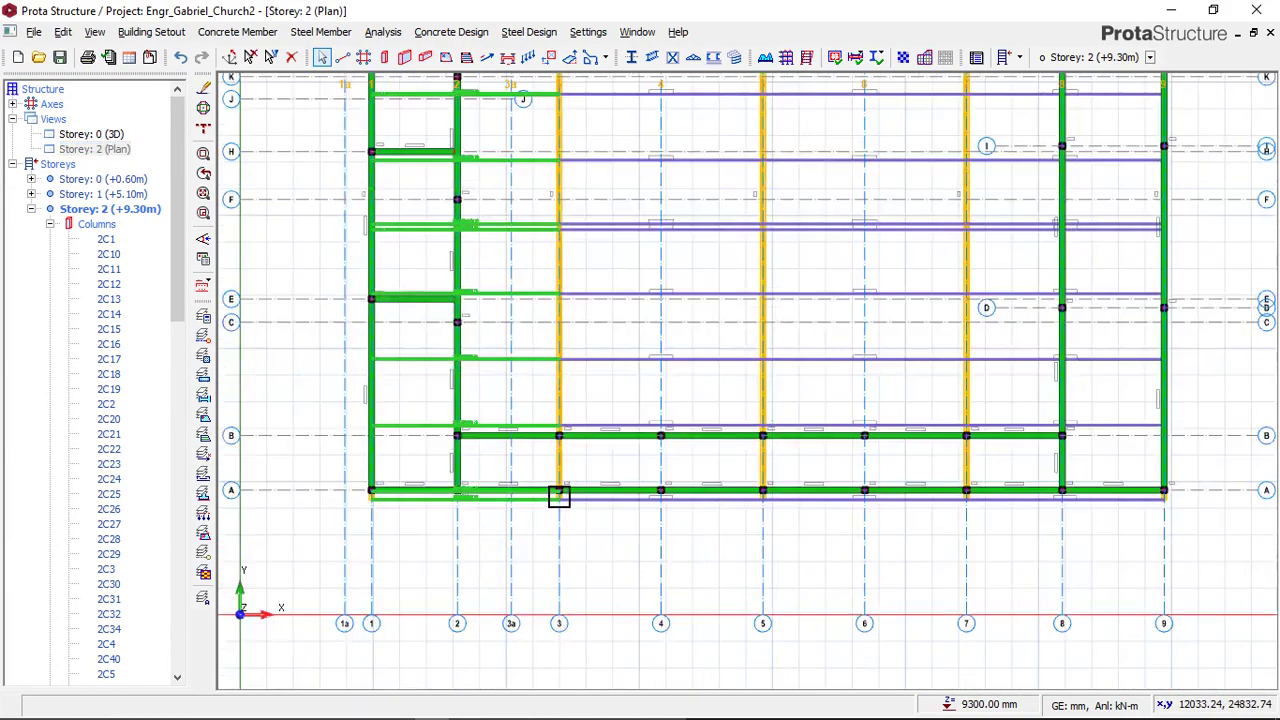
# Examine the truss on axis 3 where it crosses axes A and B in the Storey 2 plan, including its chord sections.
pyautogui.scroll(4, 558, 496)
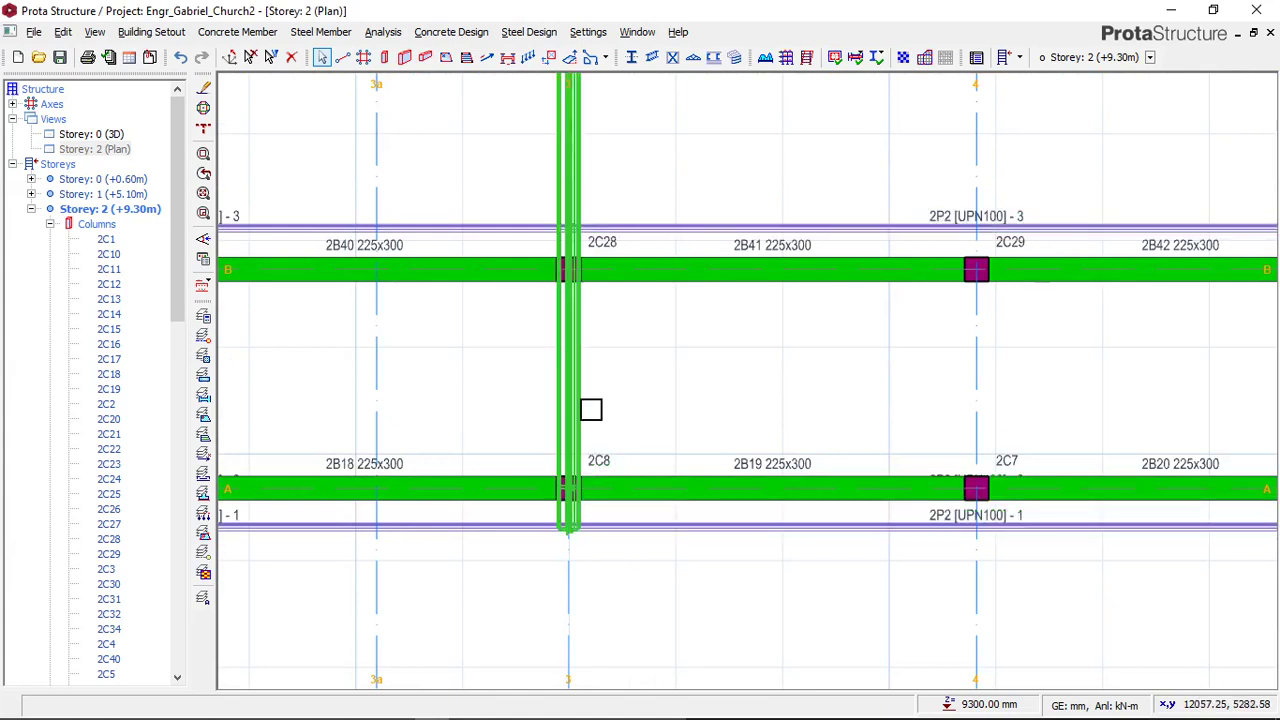
pyautogui.scroll(-1, 572, 380)
pyautogui.moveTo(574, 379)
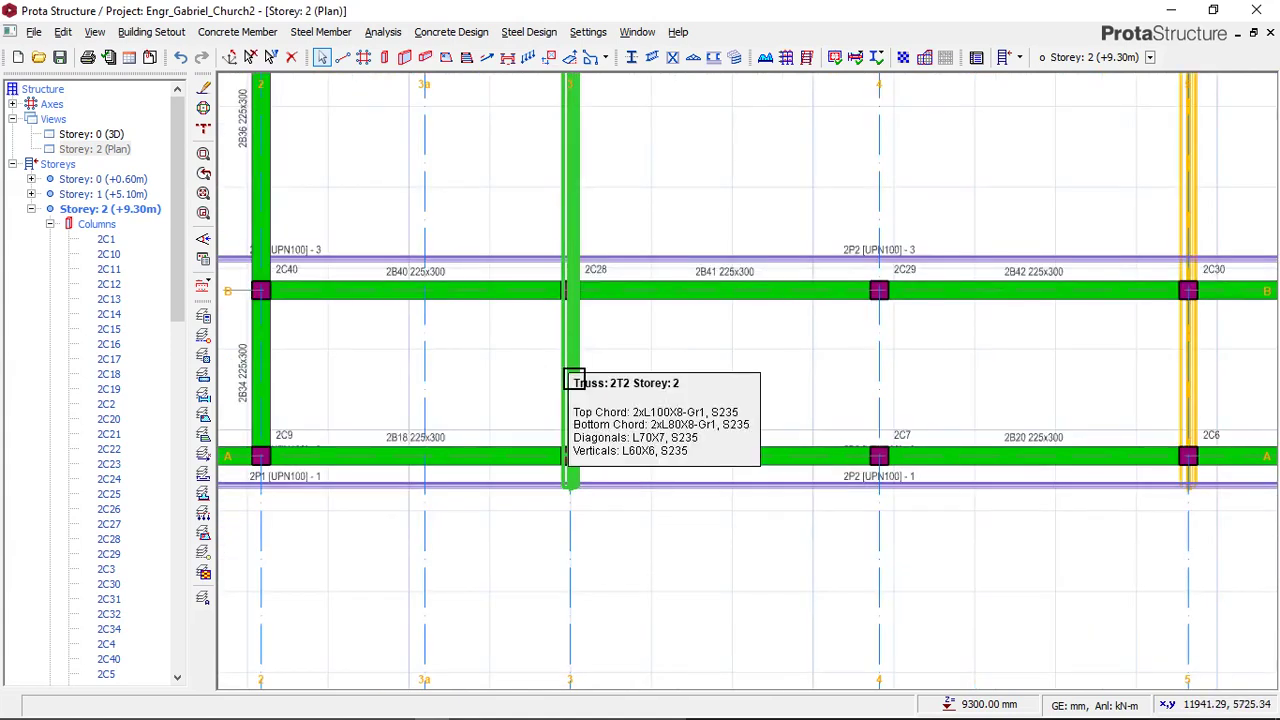
pyautogui.scroll(-4, 574, 379)
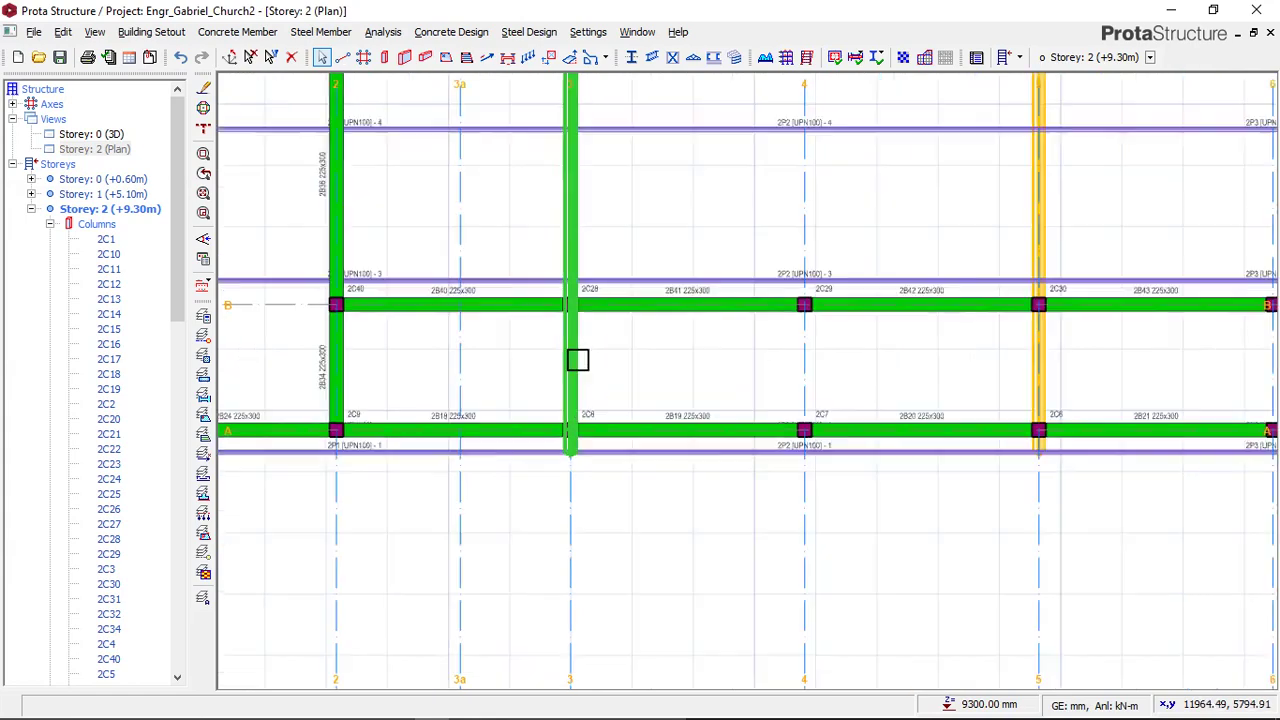
pyautogui.scroll(-4, 561, 430)
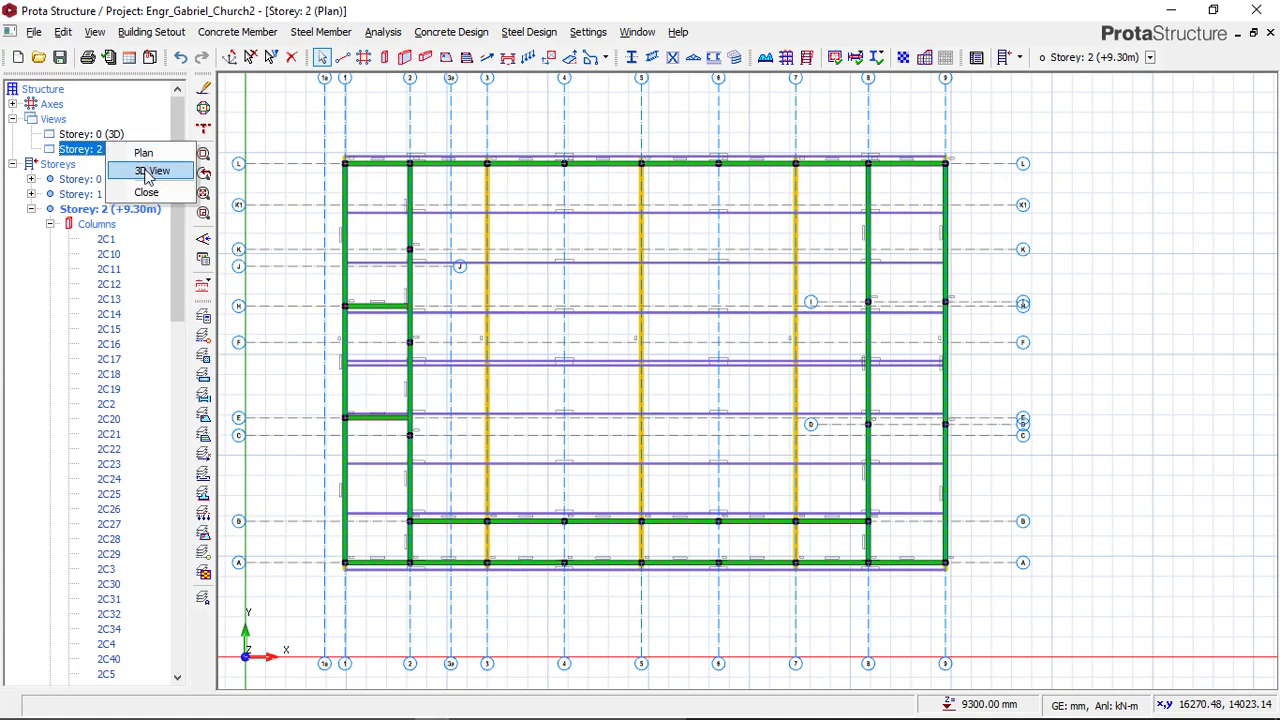
# Switch the Storey 2 view from plan to 3D, showing the building's left and front sides, and save the project.
pyautogui.click(148, 172)
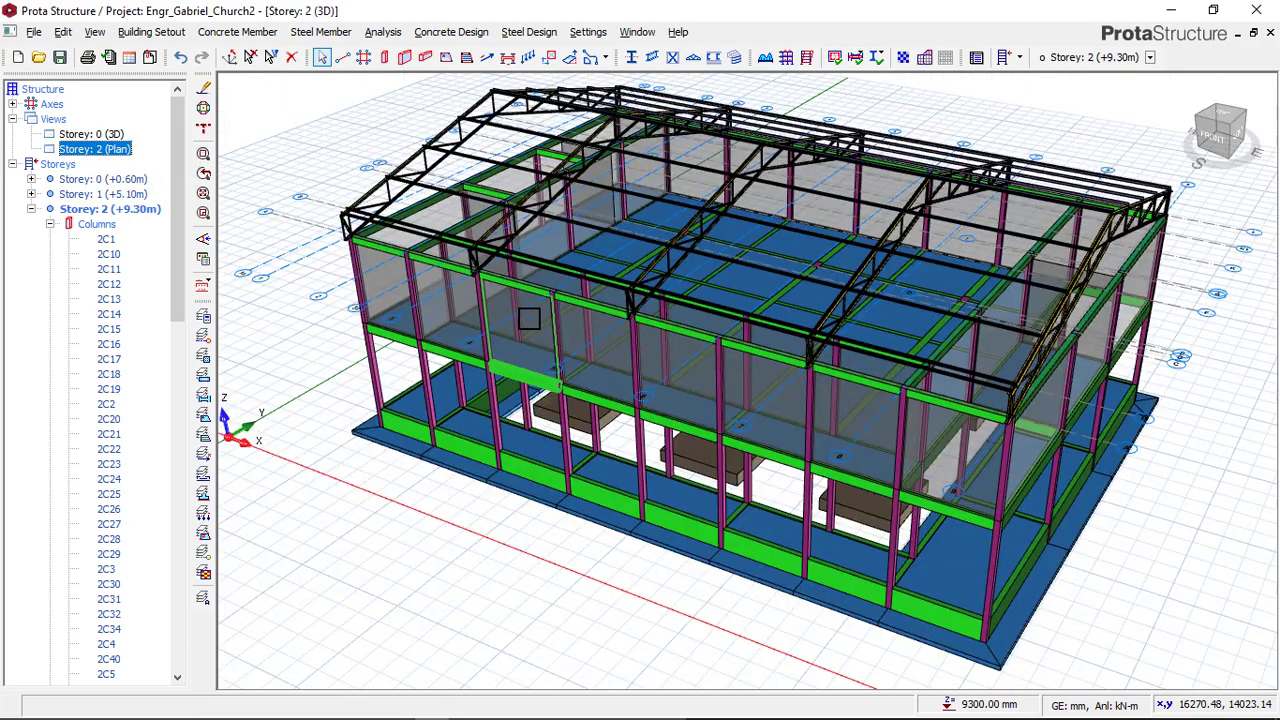
pyautogui.moveTo(528, 318); pyautogui.dragTo(466, 274)
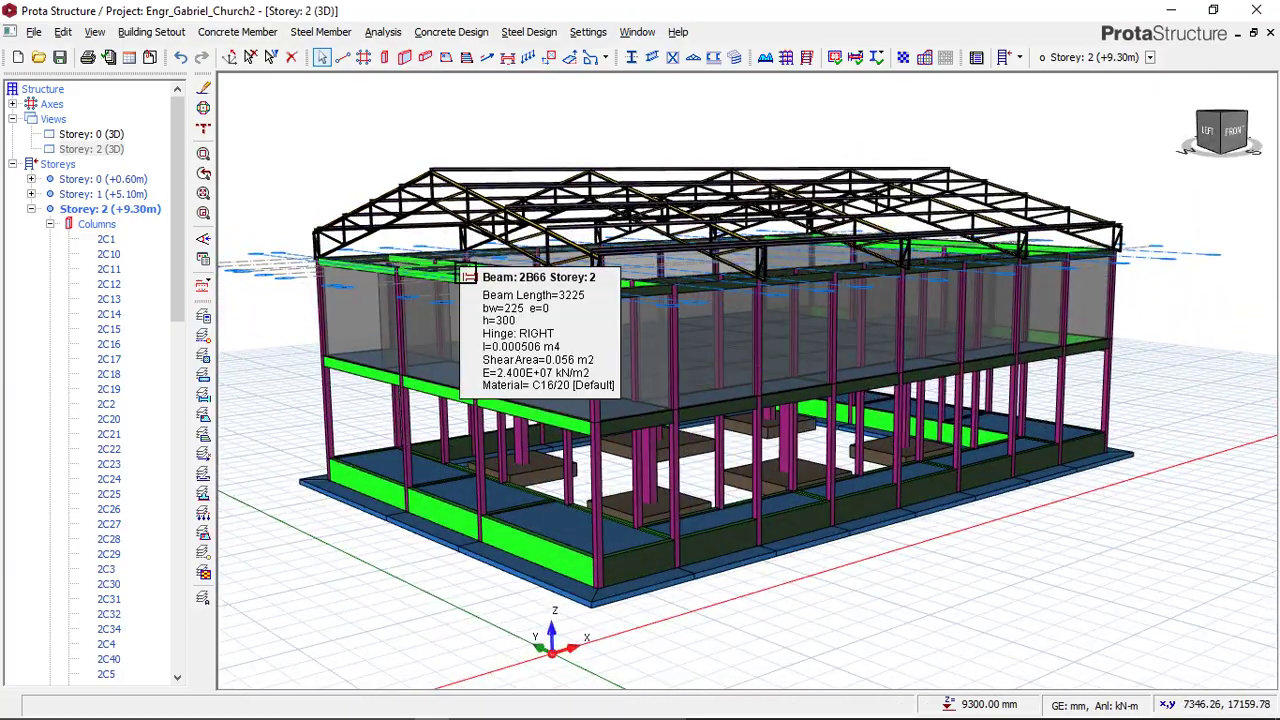
pyautogui.click(60, 58)
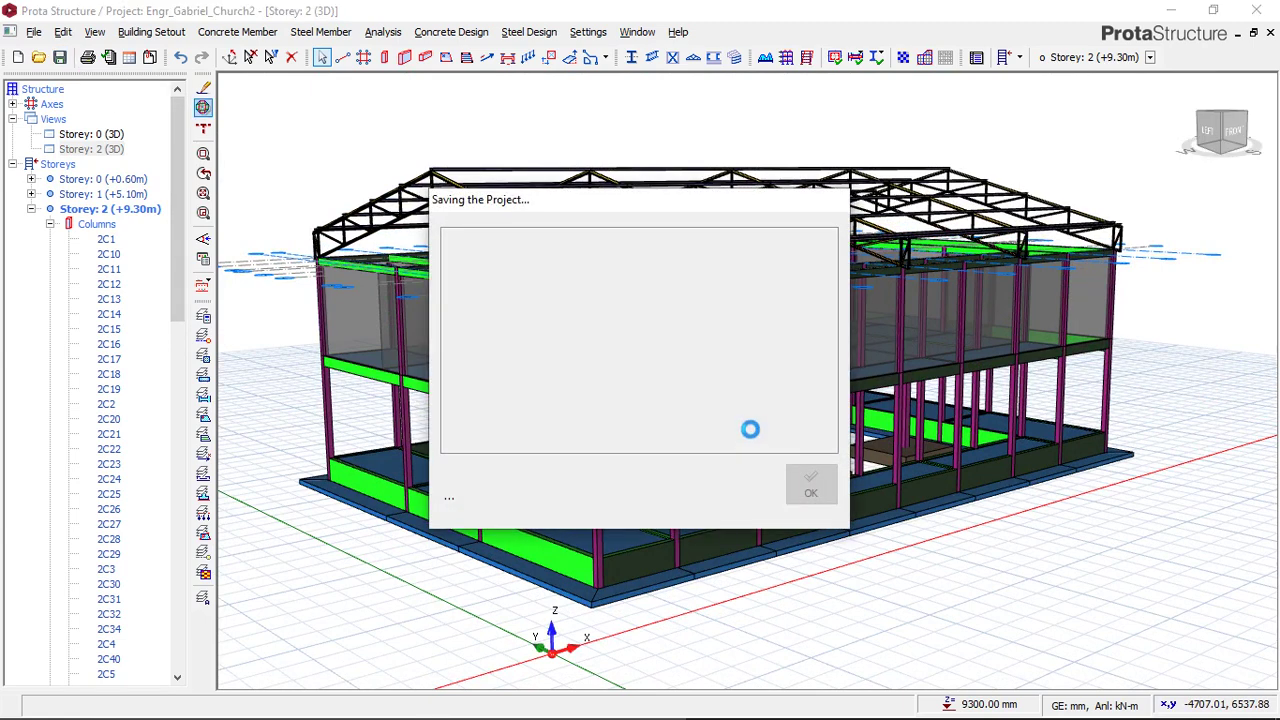